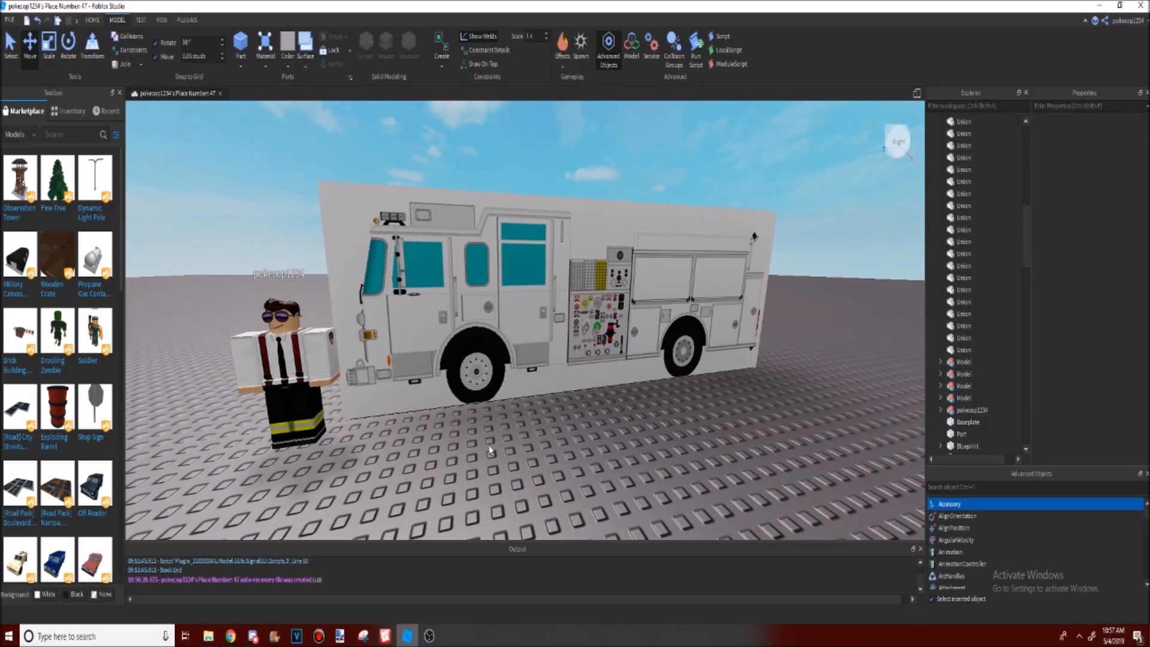
Step: Examine the full side view of the fire truck blueprint and its scale beside the character
key("w")
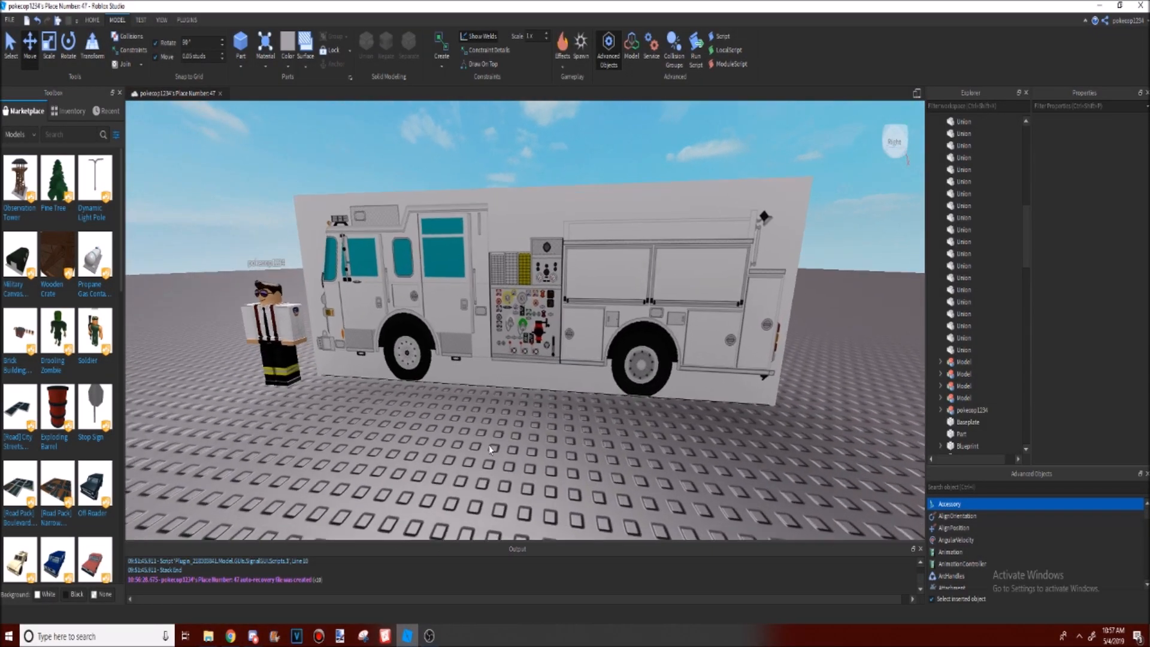
key("s")
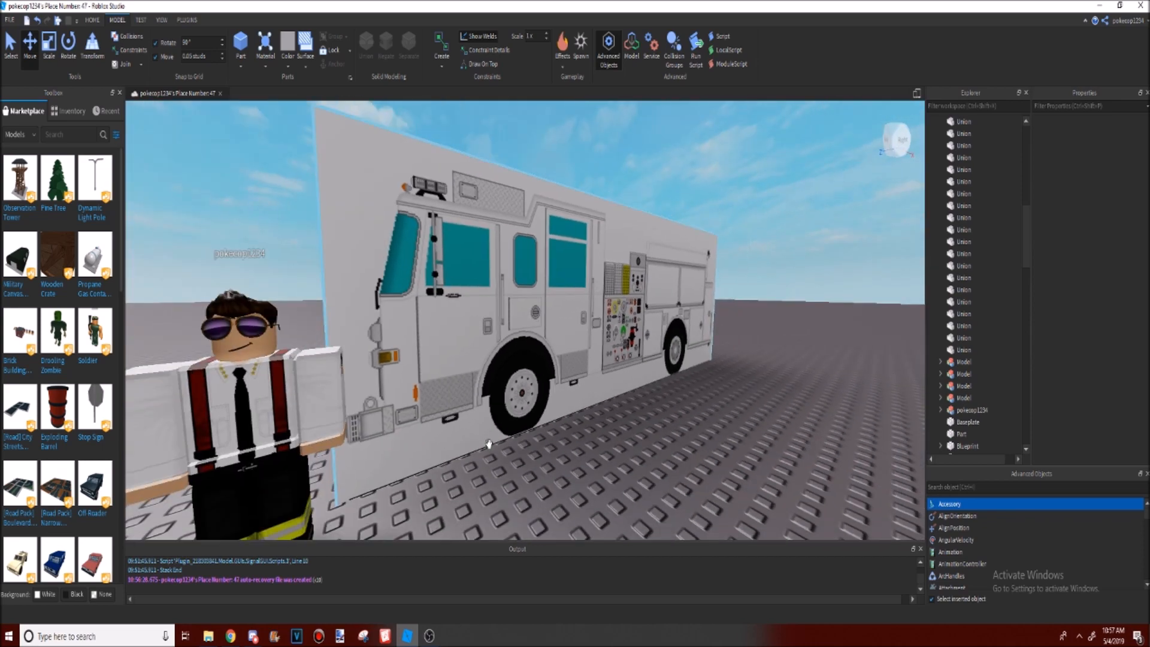
key("d")
right_click_drag(490, 450, 489, 444)
key("a")
key("w")
key("w")
key("d")
key("a")
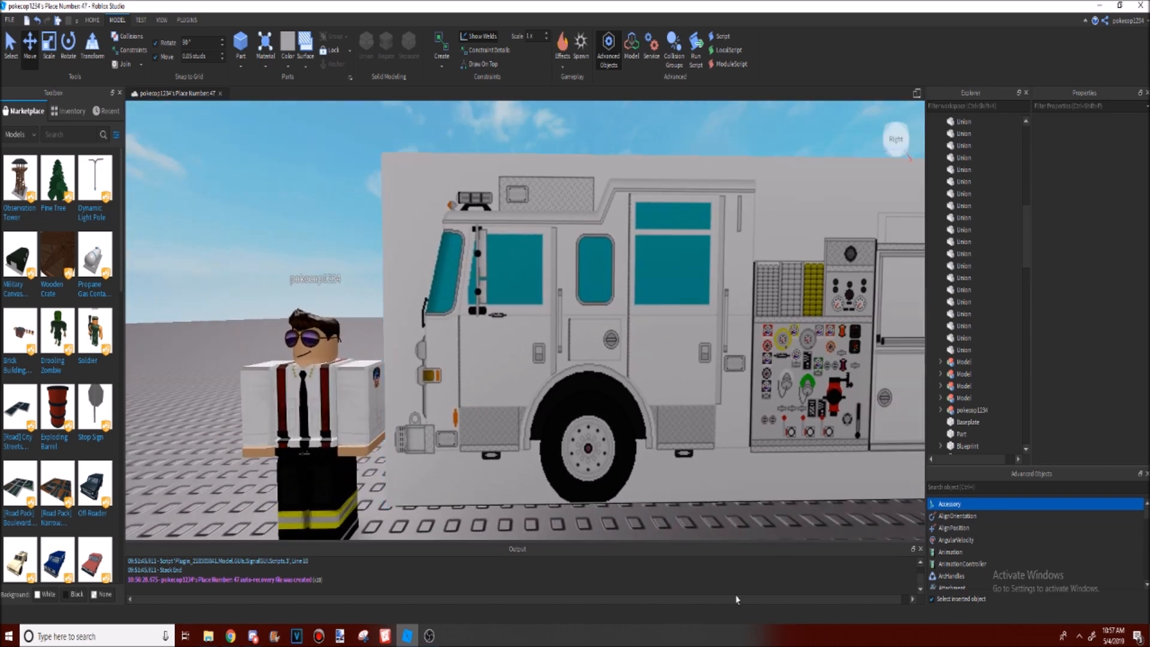
key("a")
right_click_drag(587, 486, 587, 484)
key("a")
key("d")
key("a")
key("d")
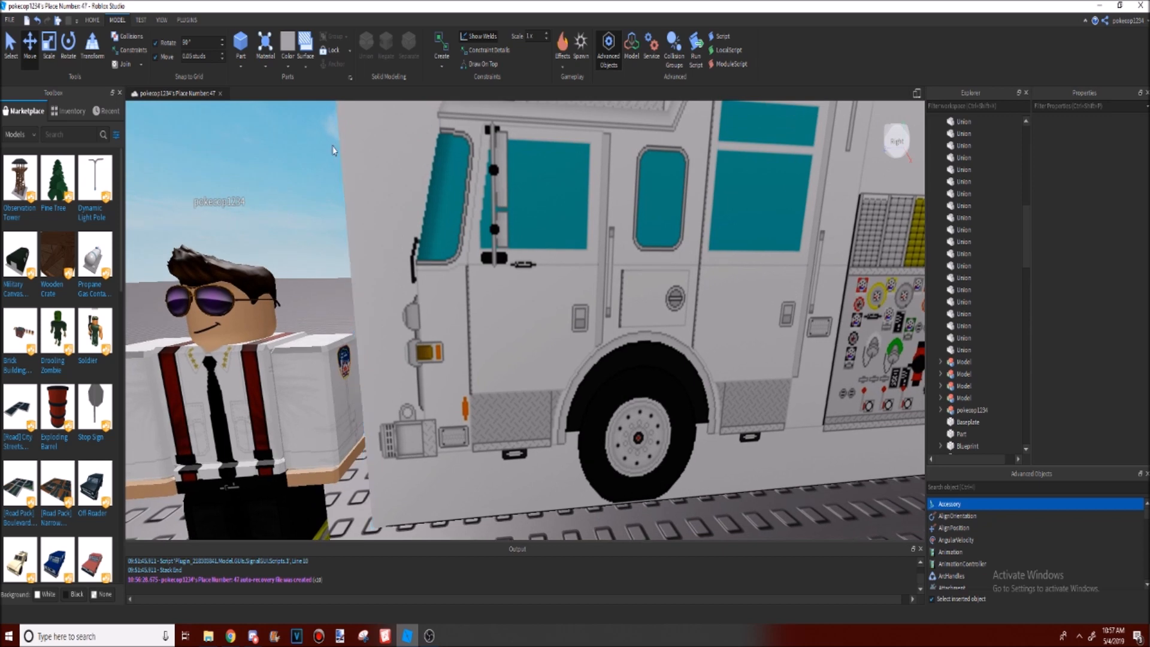
Step: Examine the blueprint's cab up close, including the windshield, side windows, roof lights and the pump panel behind it
right_click_drag(432, 276, 432, 277)
scroll(586, 361, "up", 3)
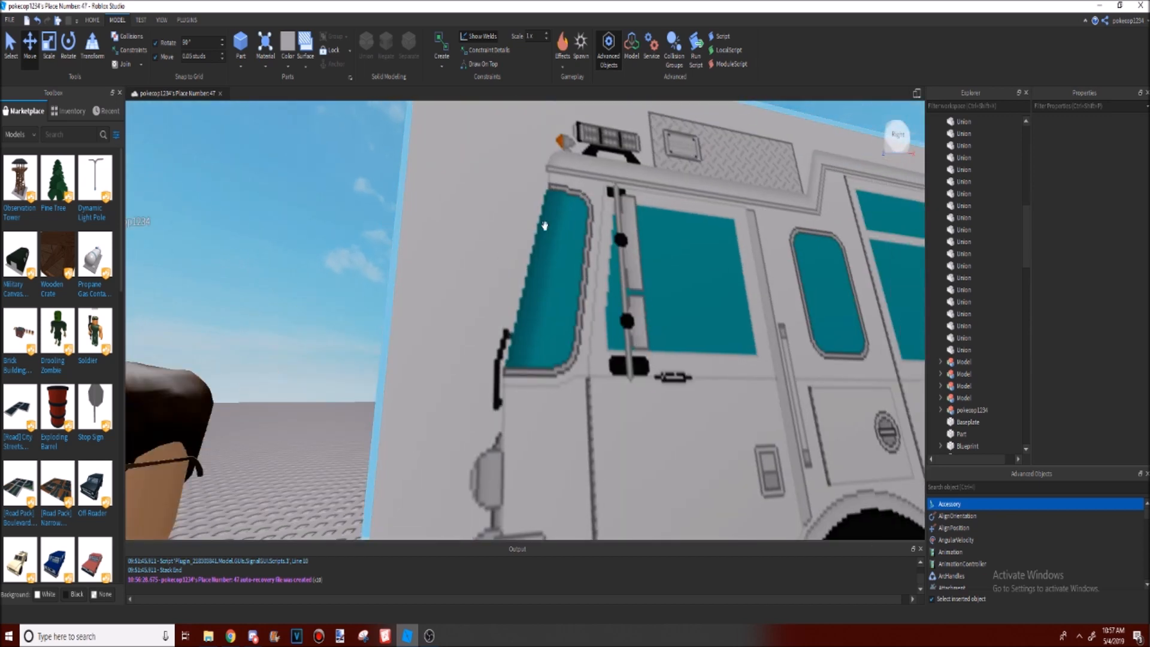
scroll(525, 413, "down", 2)
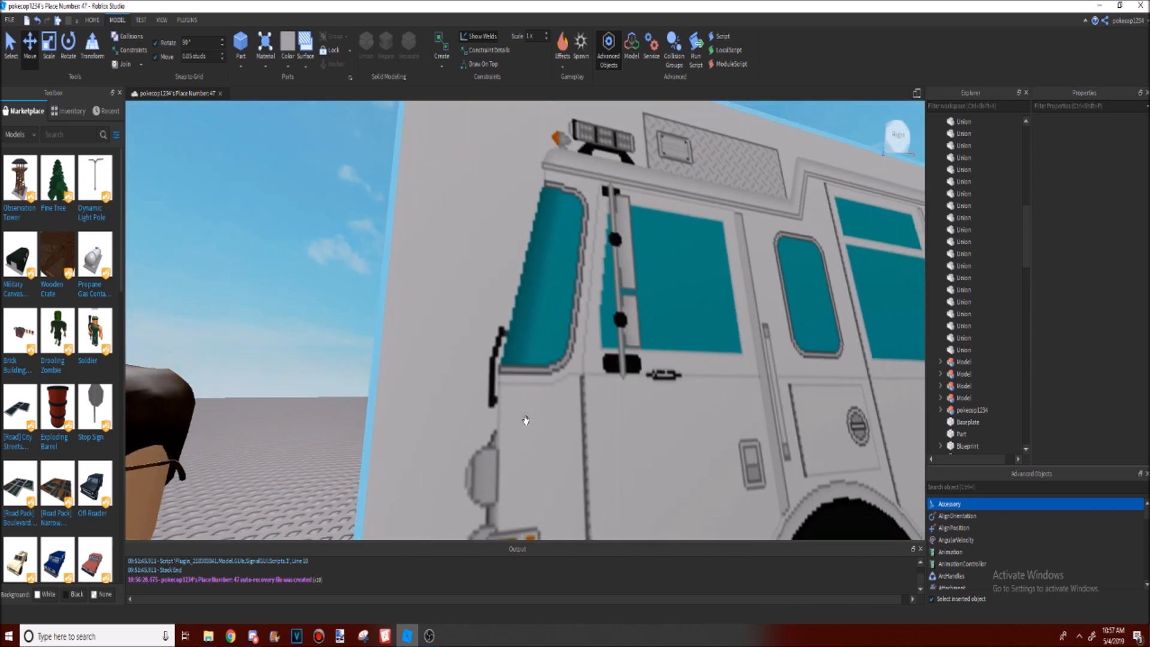
scroll(525, 419, "up", 3)
scroll(526, 420, "down", 5)
scroll(526, 419, "up", 4)
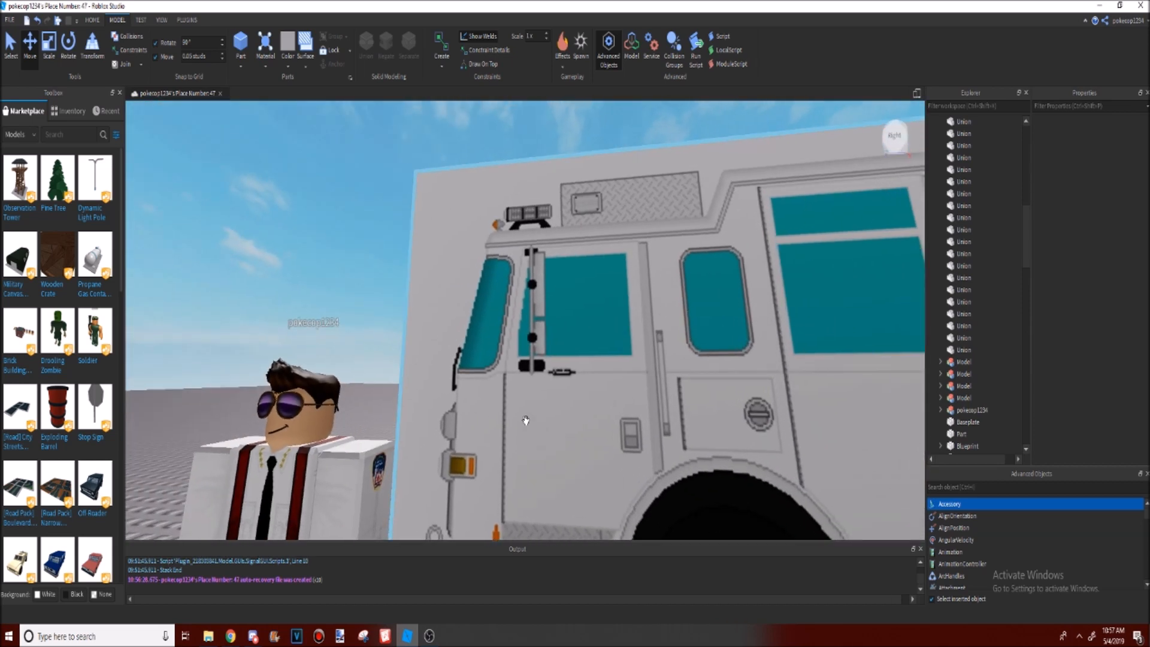
scroll(474, 356, "down", 4)
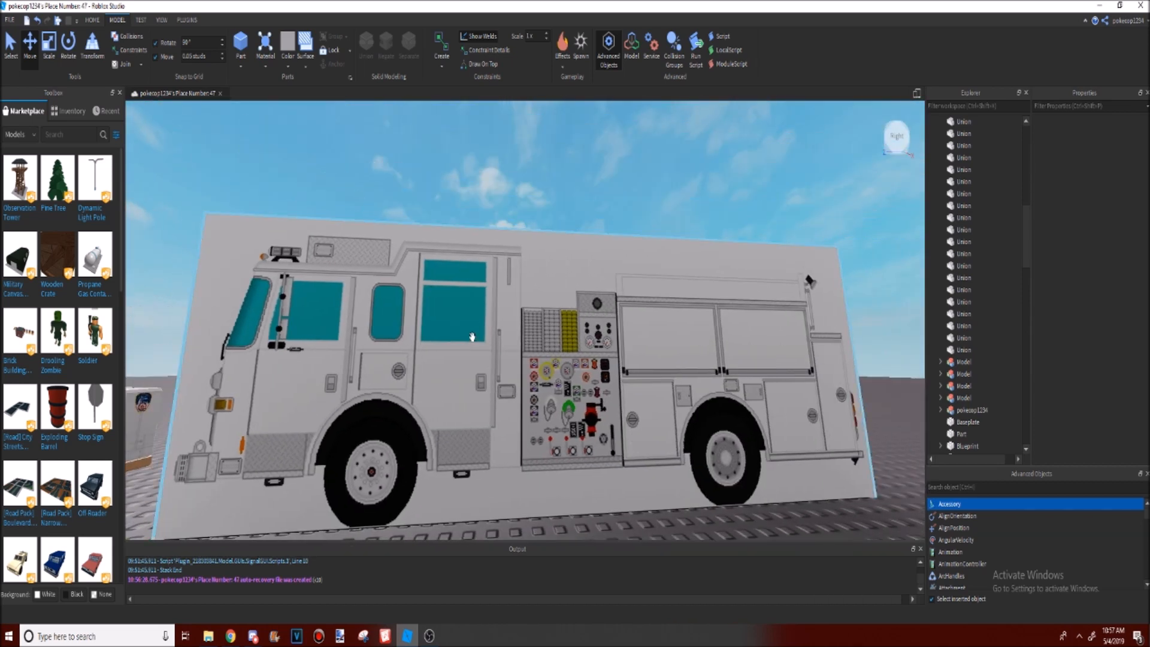
right_click_drag(473, 337, 472, 336)
key("a")
key("d")
key("a")
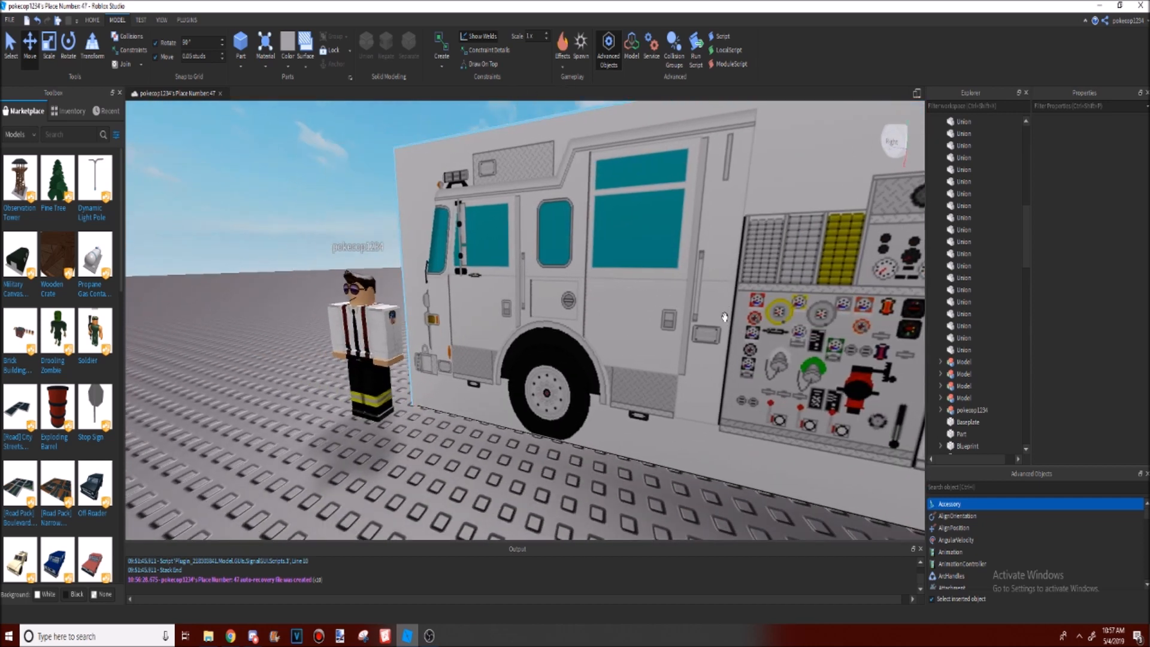
right_click_drag(725, 317, 647, 381)
scroll(647, 381, "up", 3)
scroll(647, 381, "down", 5)
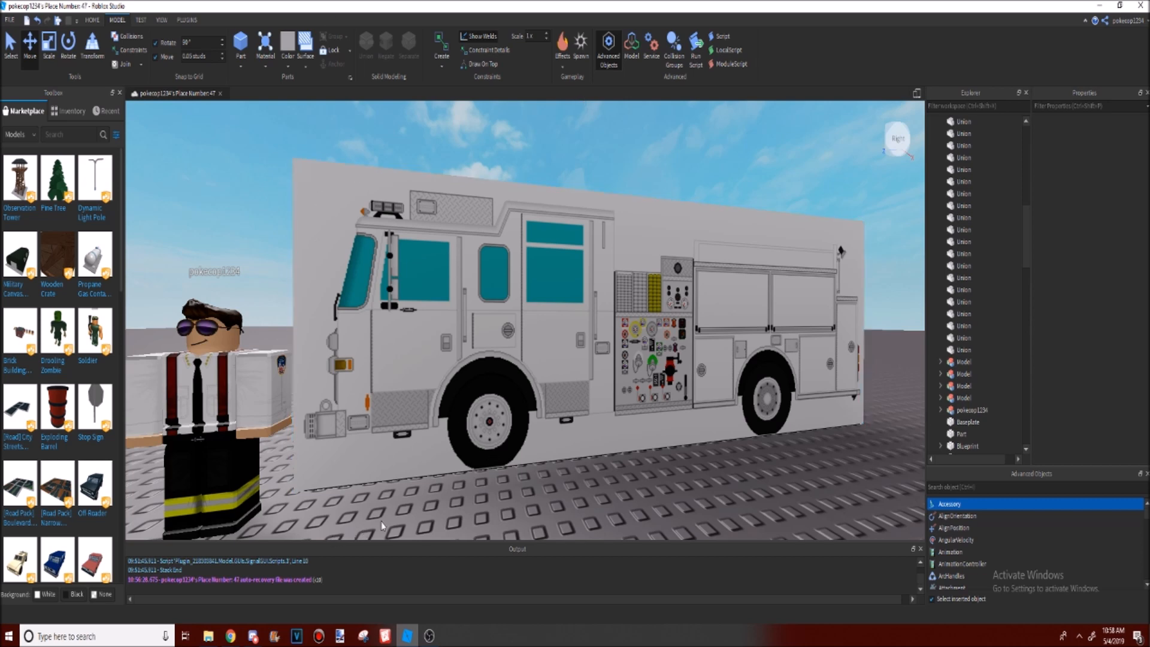
key("w")
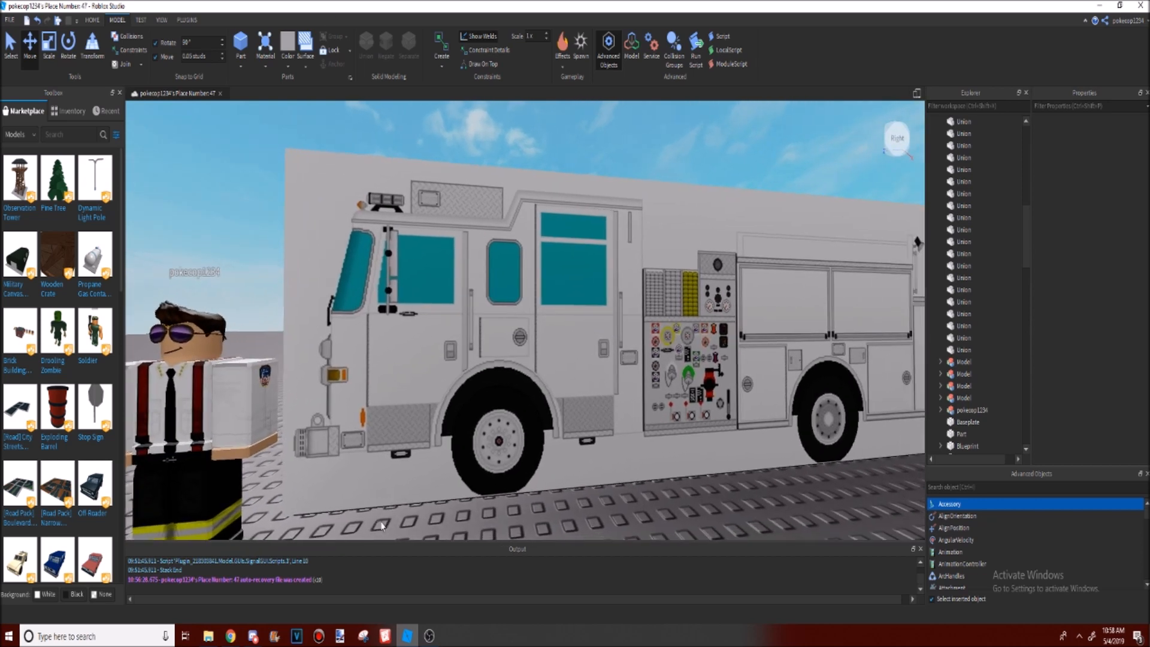
key("a")
right_click_drag(381, 526, 382, 526)
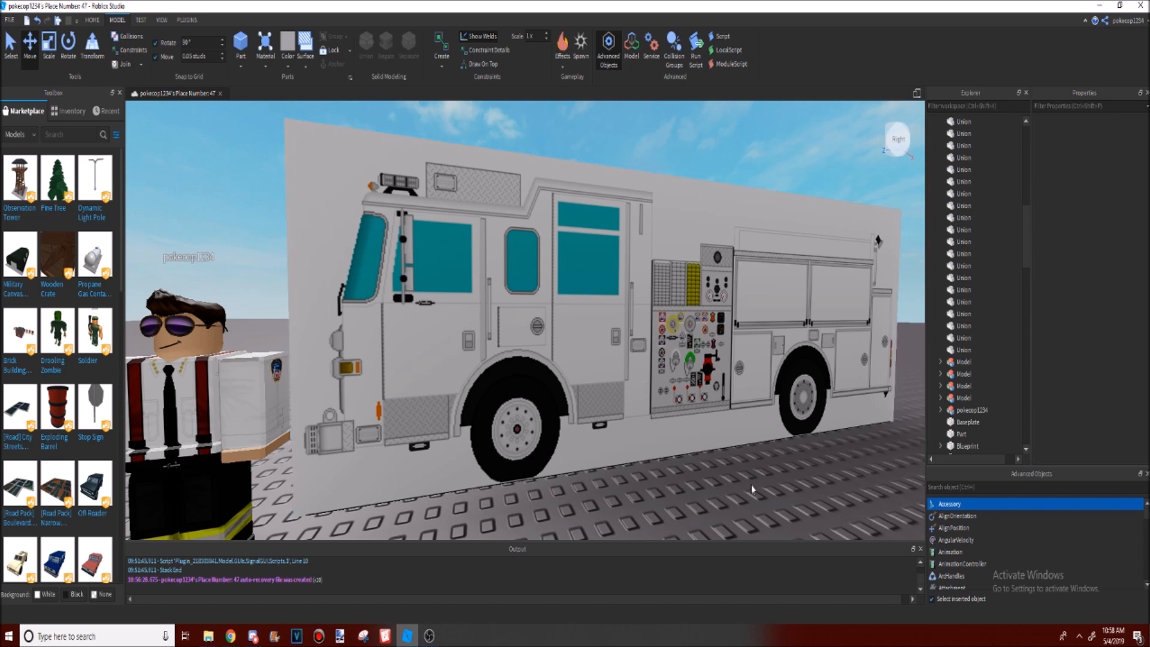
right_click_drag(802, 505, 800, 507)
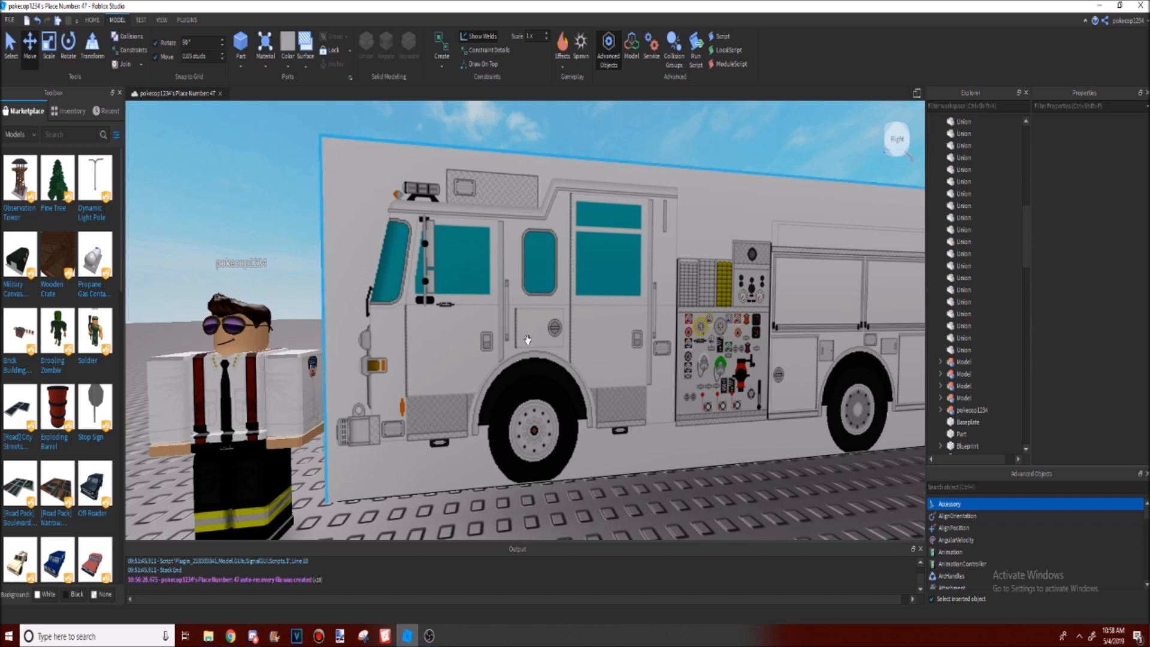
right_click_drag(754, 486, 758, 480)
key("a")
key("d")
key("a")
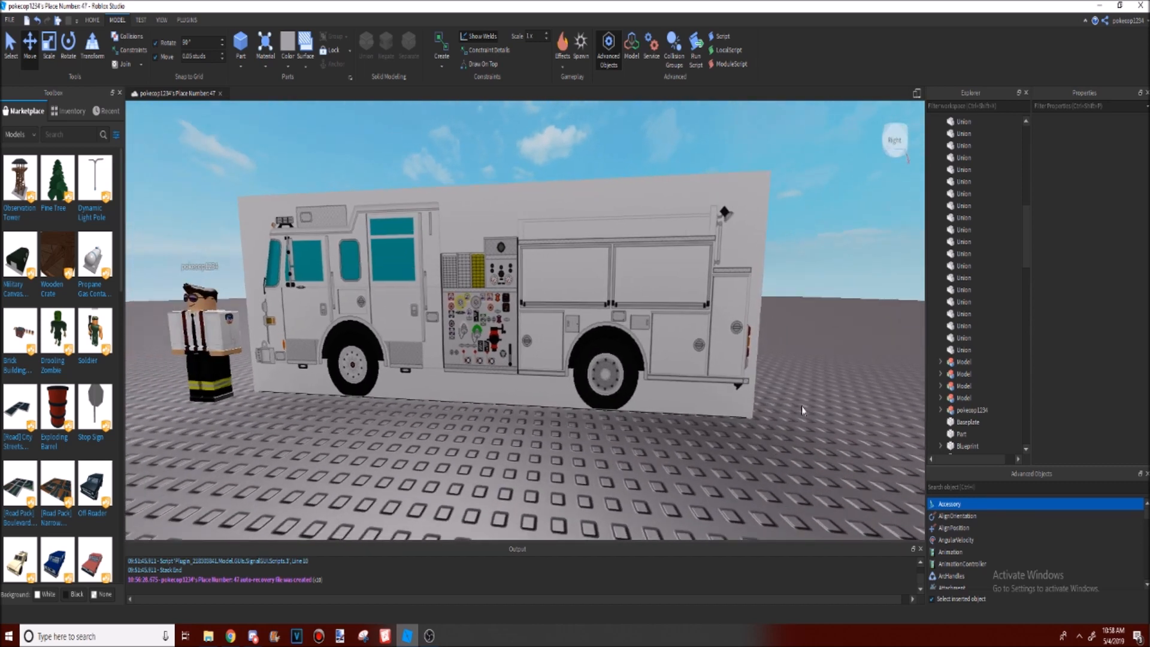
key("a")
scroll(671, 210, "up", 3)
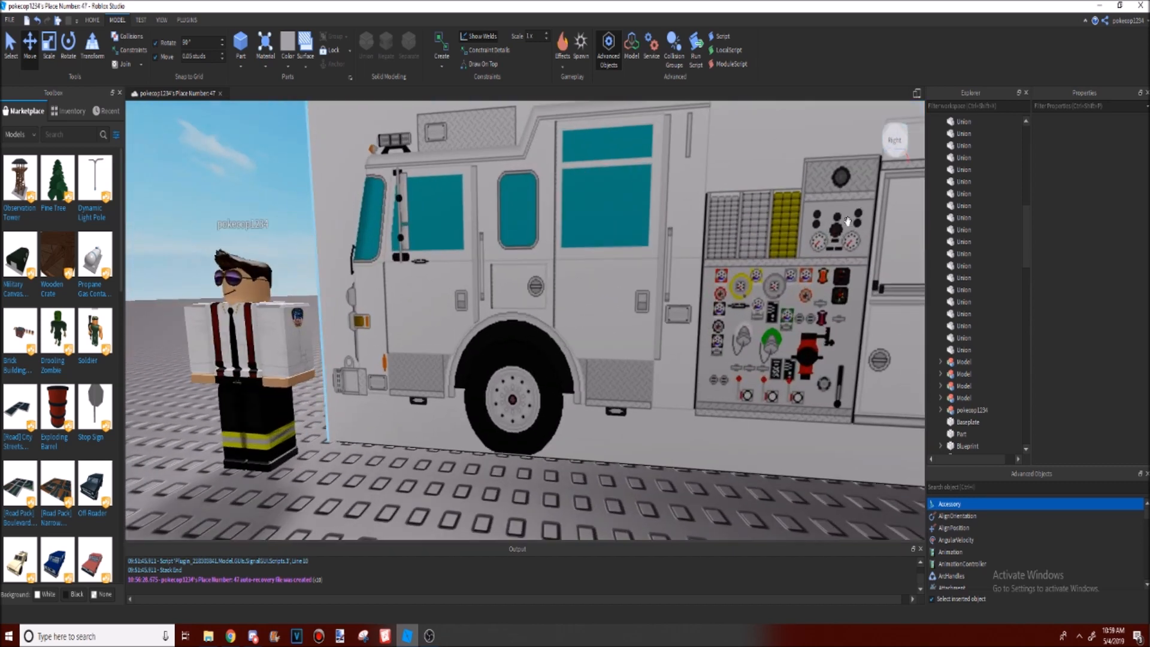
scroll(498, 299, "down", 1)
right_click_drag(446, 478, 448, 476)
key("d")
key("w")
key("a")
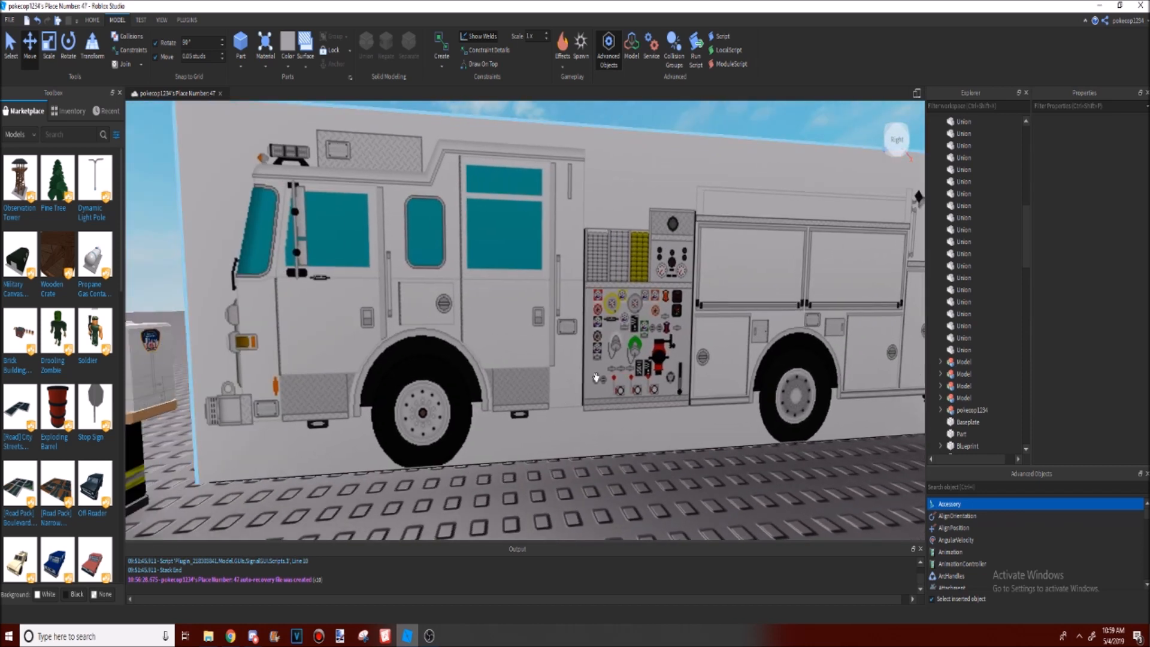
key("s")
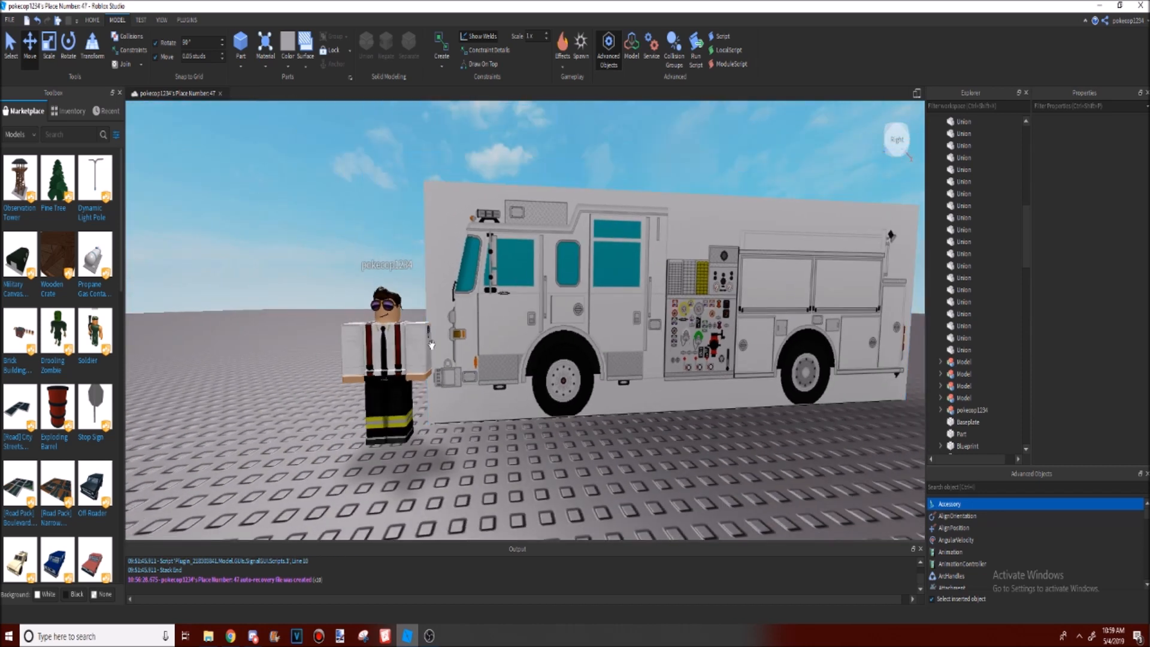
right_click_drag(464, 449, 466, 449)
key("w")
key("a")
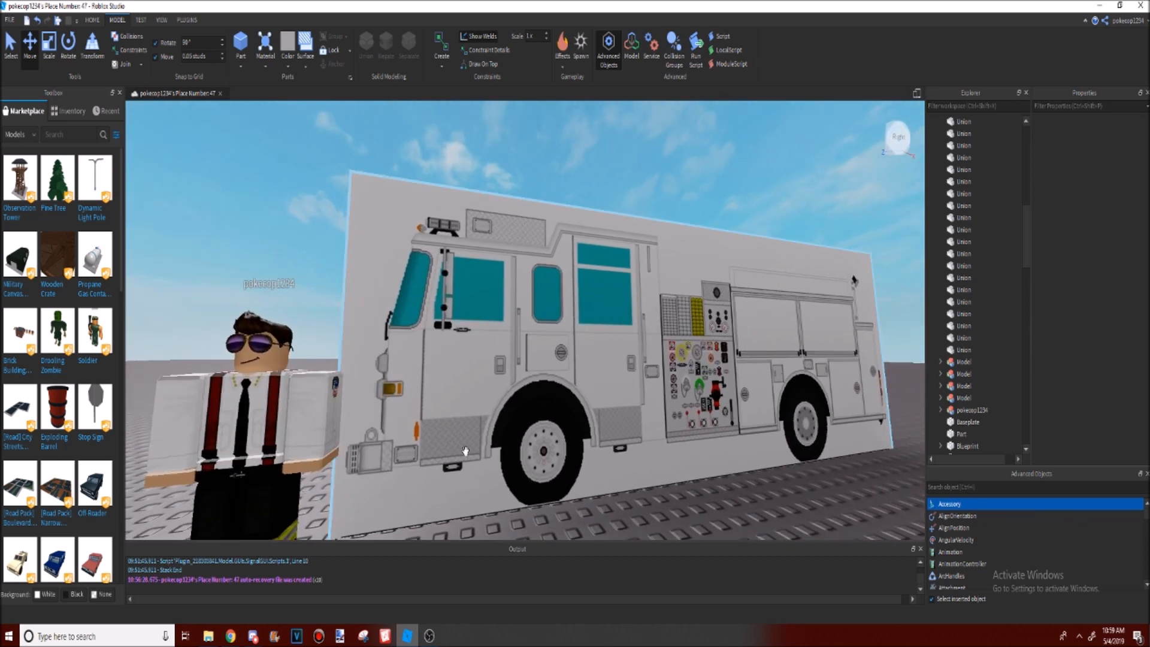
key("w")
key("s")
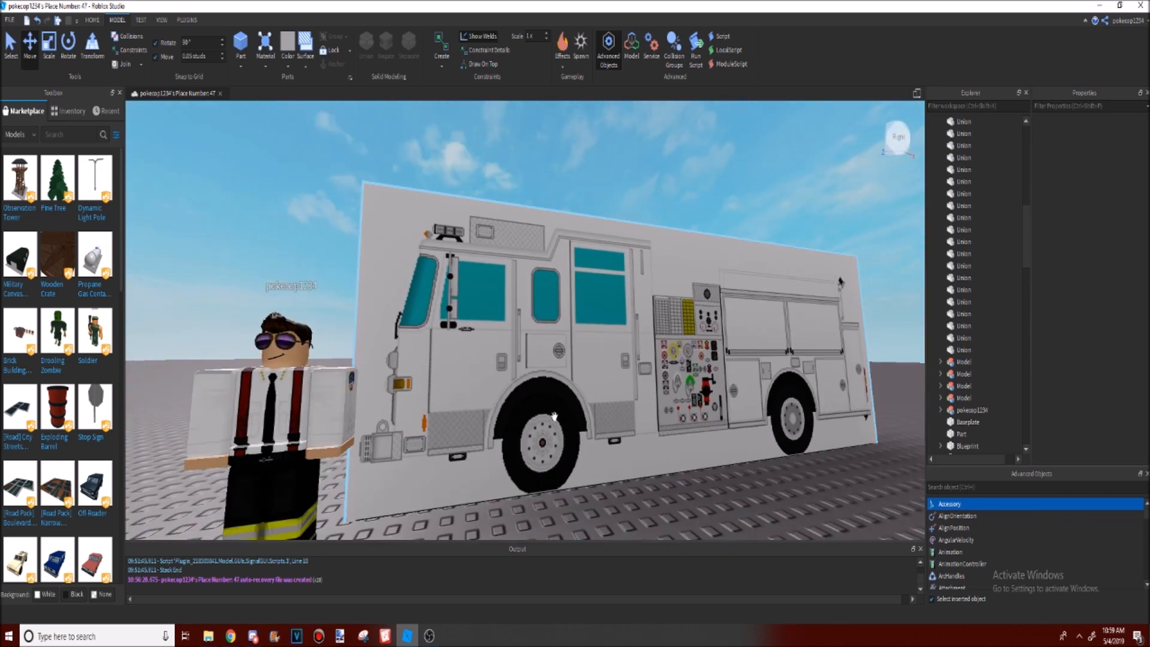
key("w")
key("s")
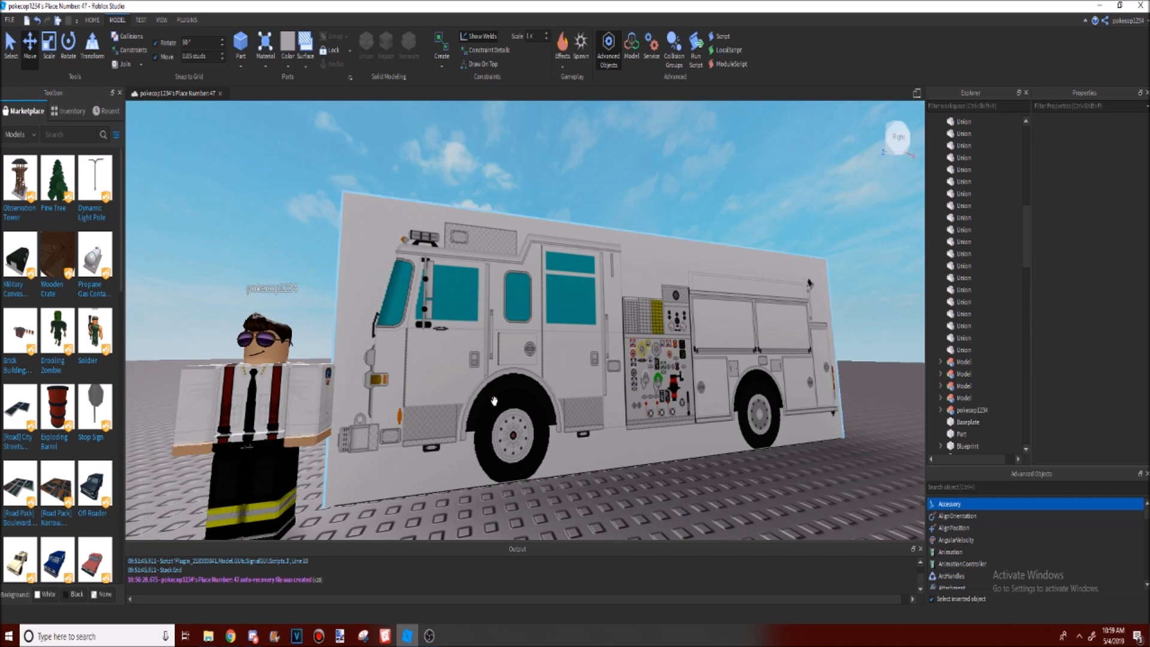
key("w")
right_click_drag(495, 400, 495, 401)
key("s")
key("a")
key("d")
key("d")
key("a")
key("a")
key("a")
right_click_drag(541, 462, 541, 462)
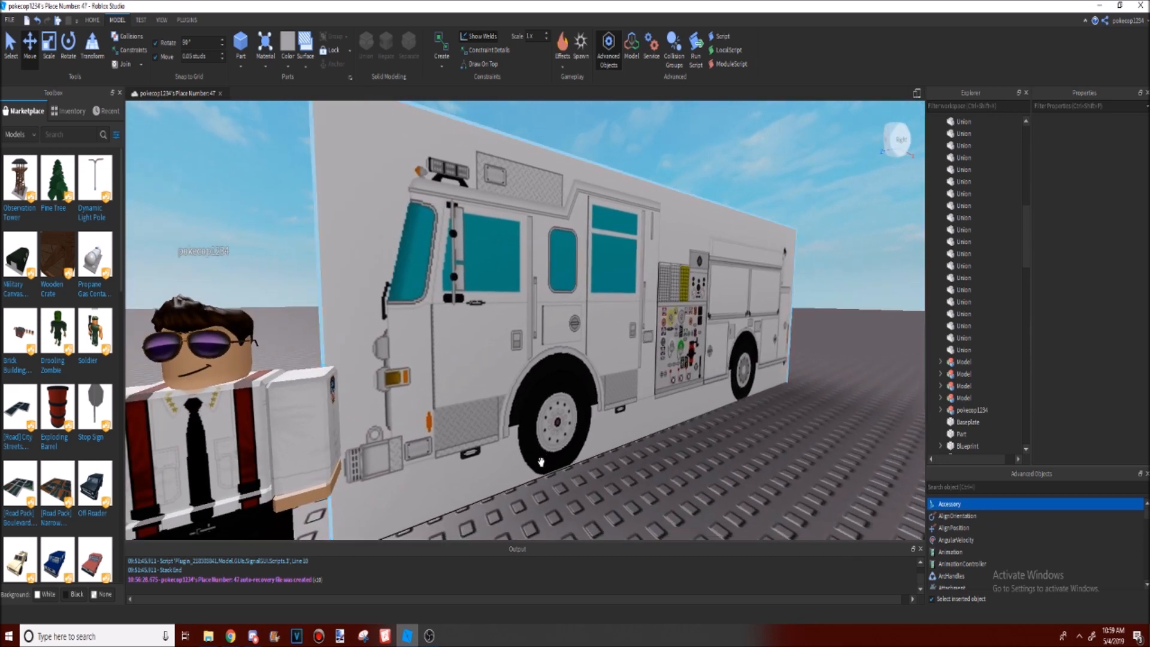
right_click_drag(541, 462, 541, 462)
Step: Examine the blueprint's rear compartments, pump panel and front cab section from several angles
right_click_drag(518, 337, 530, 340)
key("d")
key("a")
key("d")
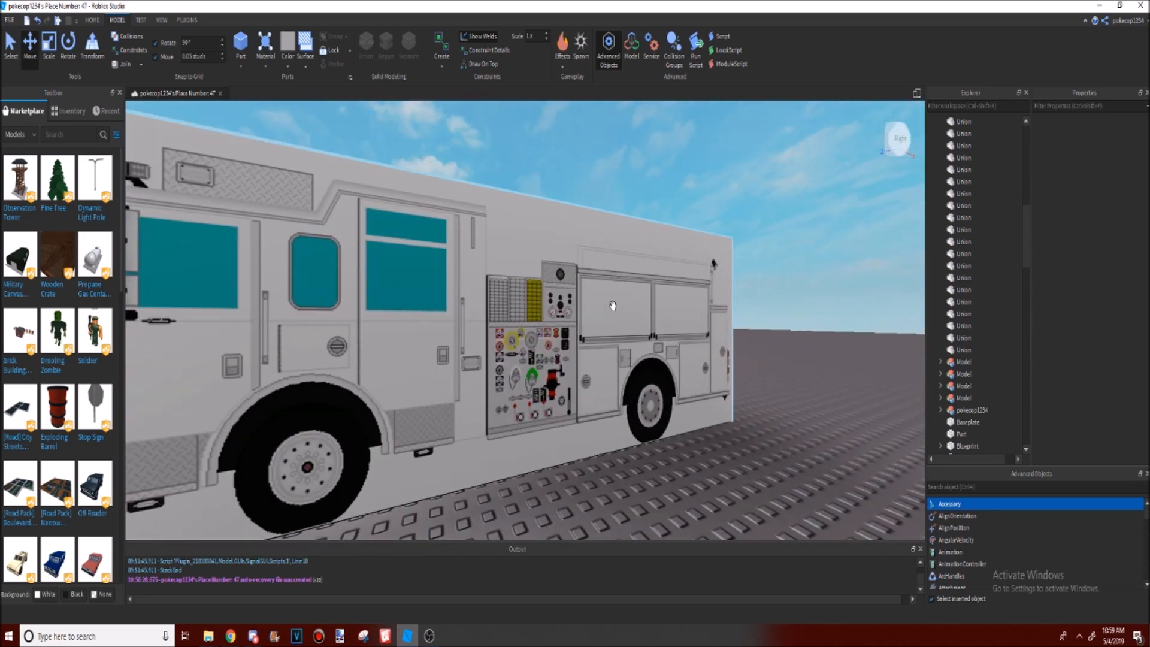
key("w")
key("s")
key("a")
right_click_drag(529, 380, 496, 348)
key("w")
key("a")
key("a")
key("w")
key("s")
key("d")
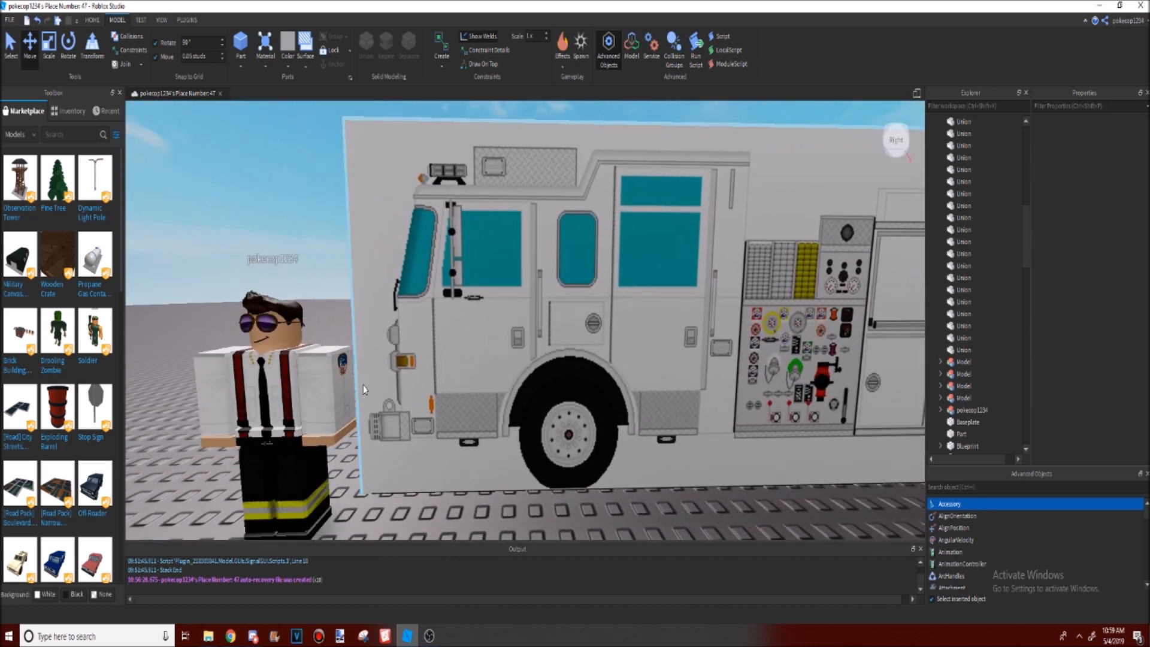
key("d")
right_click_drag(569, 397, 568, 397)
key("a")
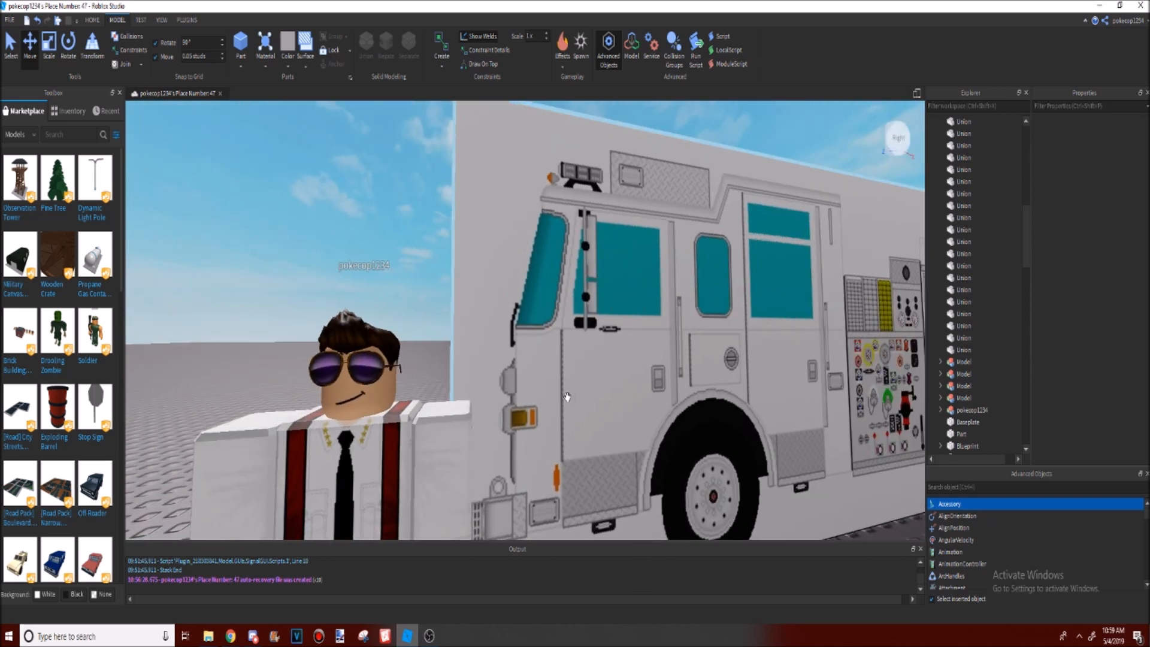
key("s")
right_click_drag(568, 397, 602, 371)
key("w")
key("d")
key("a")
key("d")
key("w")
key("s")
key("a")
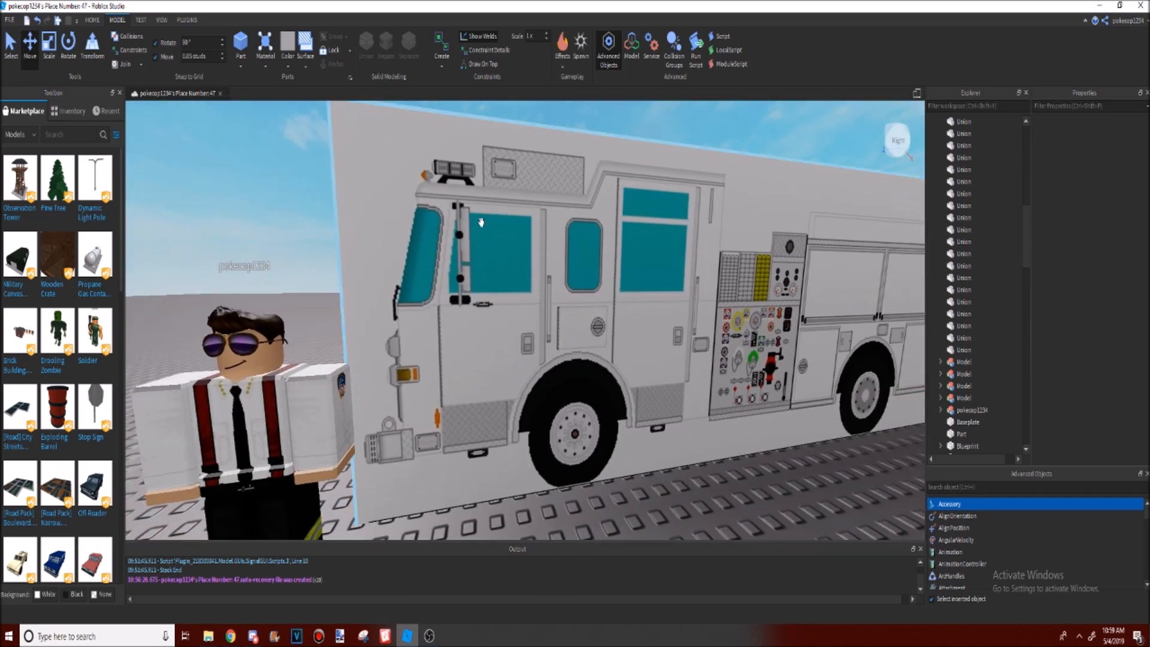
Step: Duplicate the Blueprint part and move the copy about 2.55 studs along the X axis, out in front of the original
left_click(610, 303)
right_click_drag(678, 380, 678, 381)
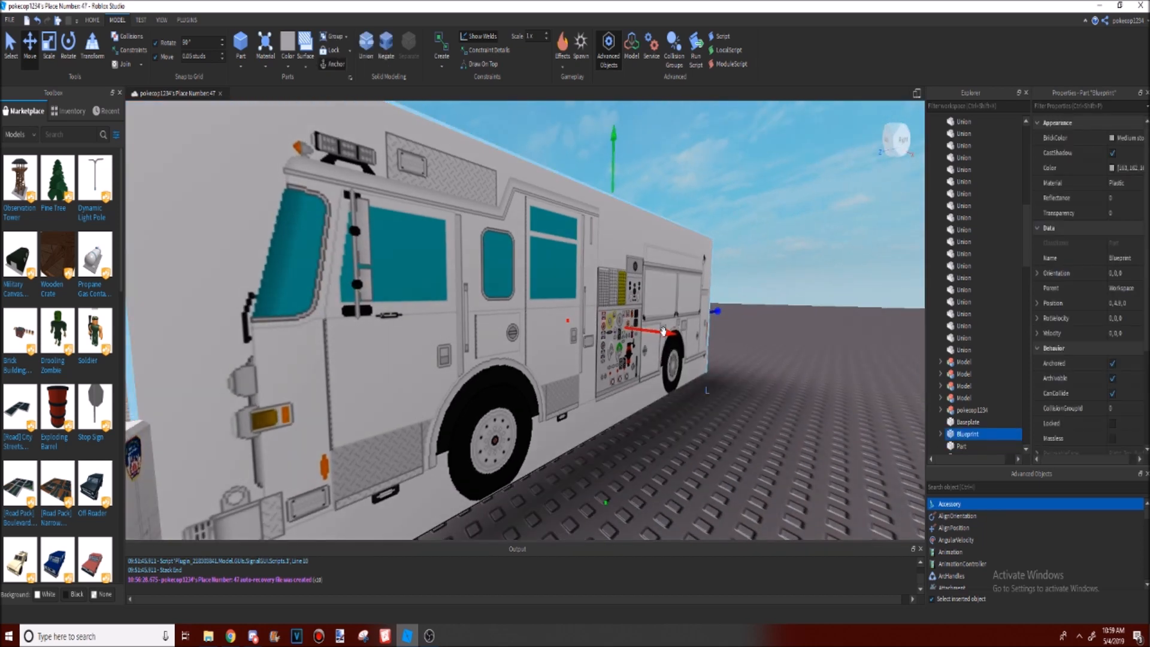
left_click_drag(672, 334, 721, 361)
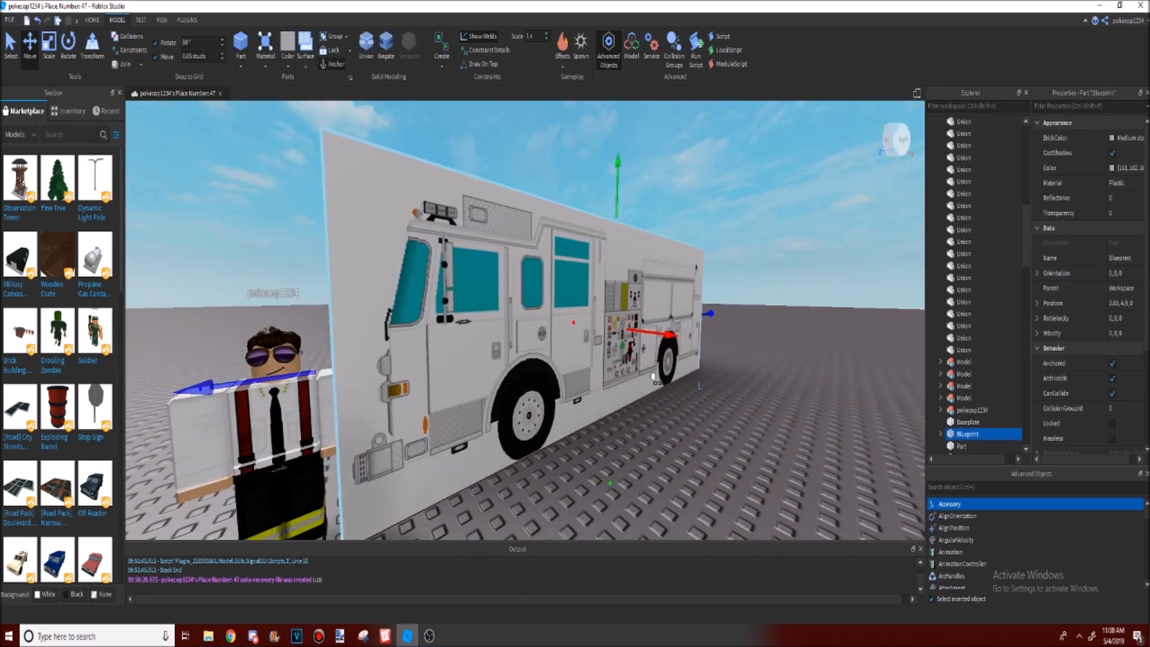
Step: Delete the Pierce Arrow XT Cab decal from the duplicated Blueprint part
left_click(940, 434)
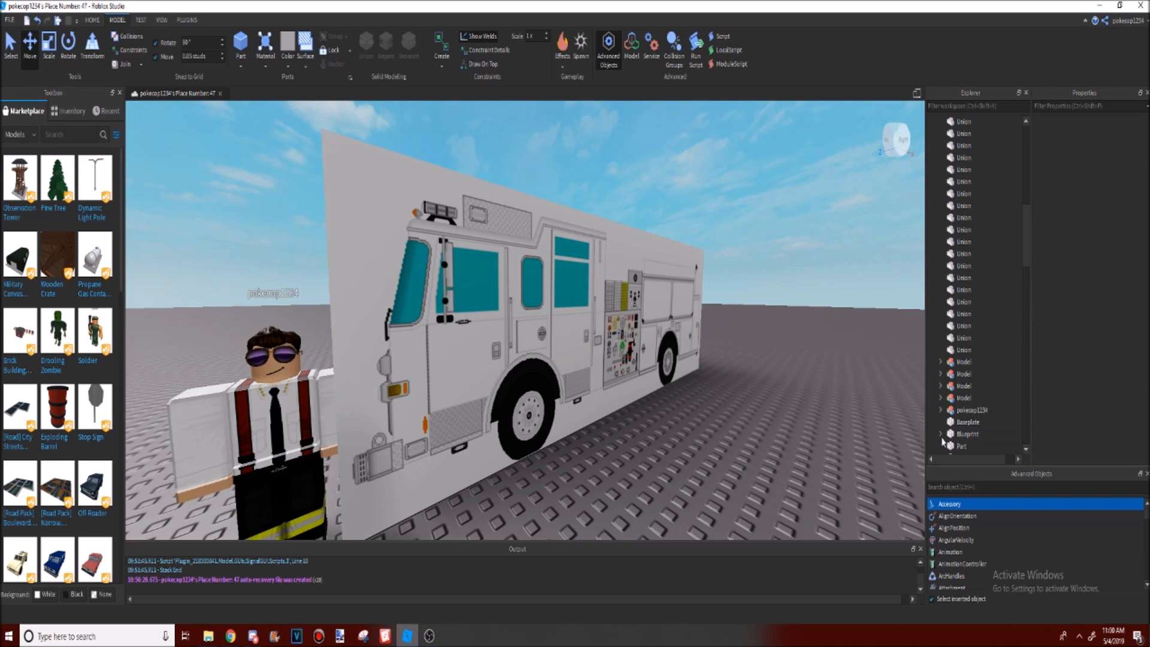
right_click_drag(701, 412, 708, 403)
key("d")
right_click_drag(470, 332, 445, 308)
key("a")
right_click_drag(589, 361, 593, 363)
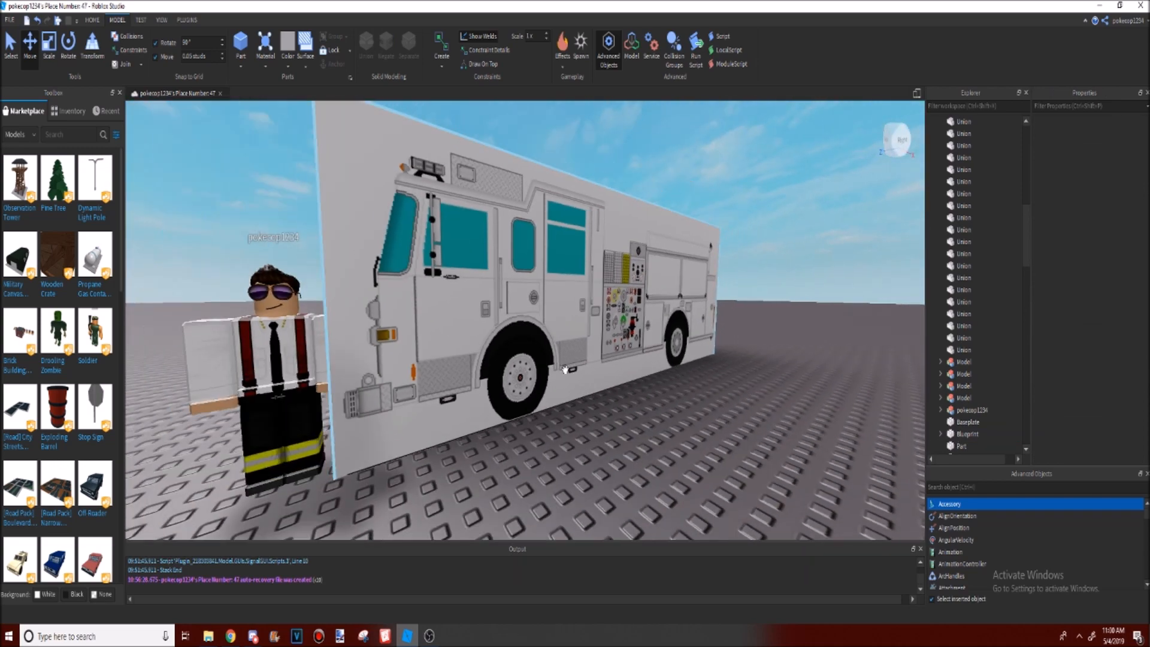
key("d")
key("w")
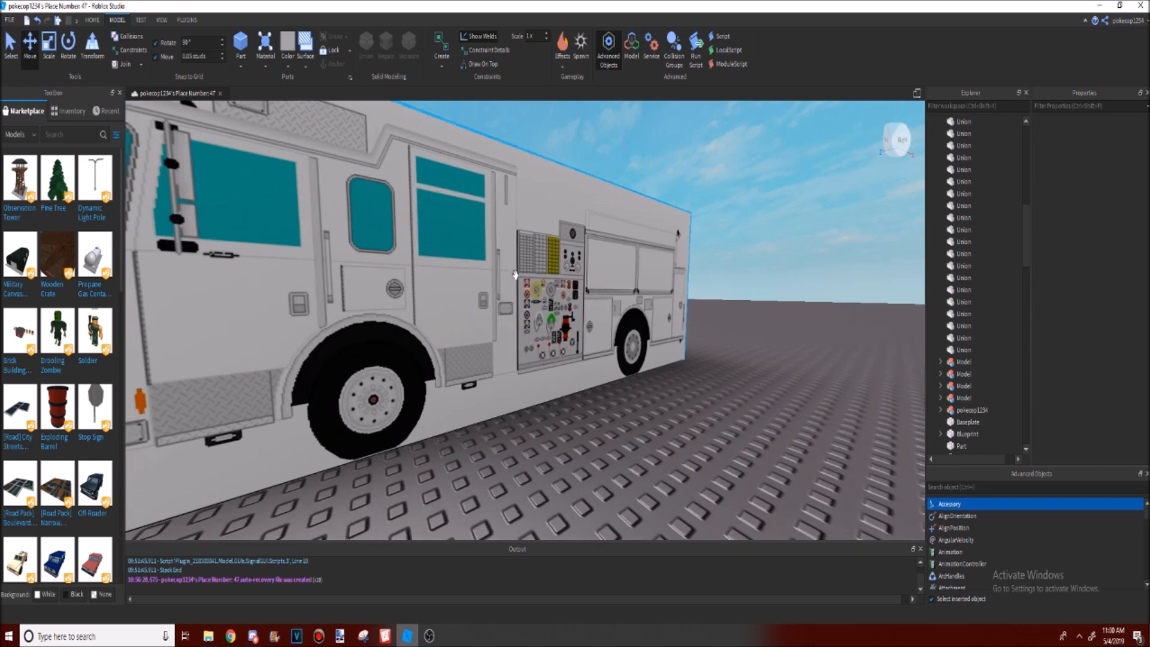
left_click(463, 325)
left_click(958, 446)
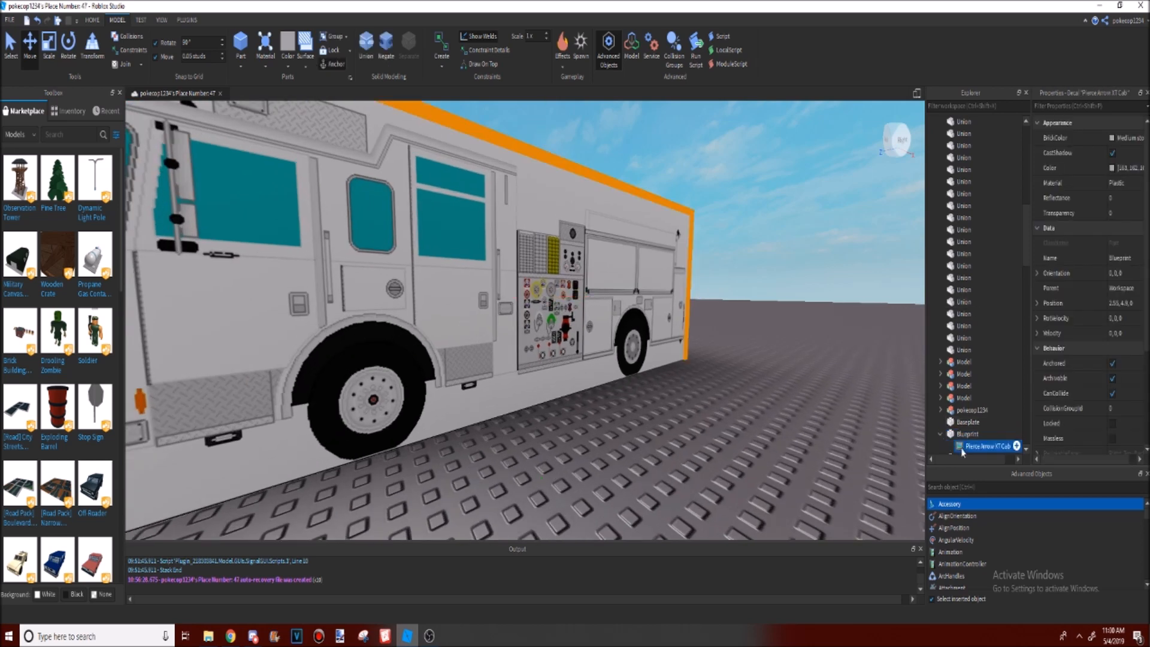
key("Delete")
Step: Rename the duplicated, now blank Blueprint part to Part
left_click(954, 436)
left_click(1119, 183)
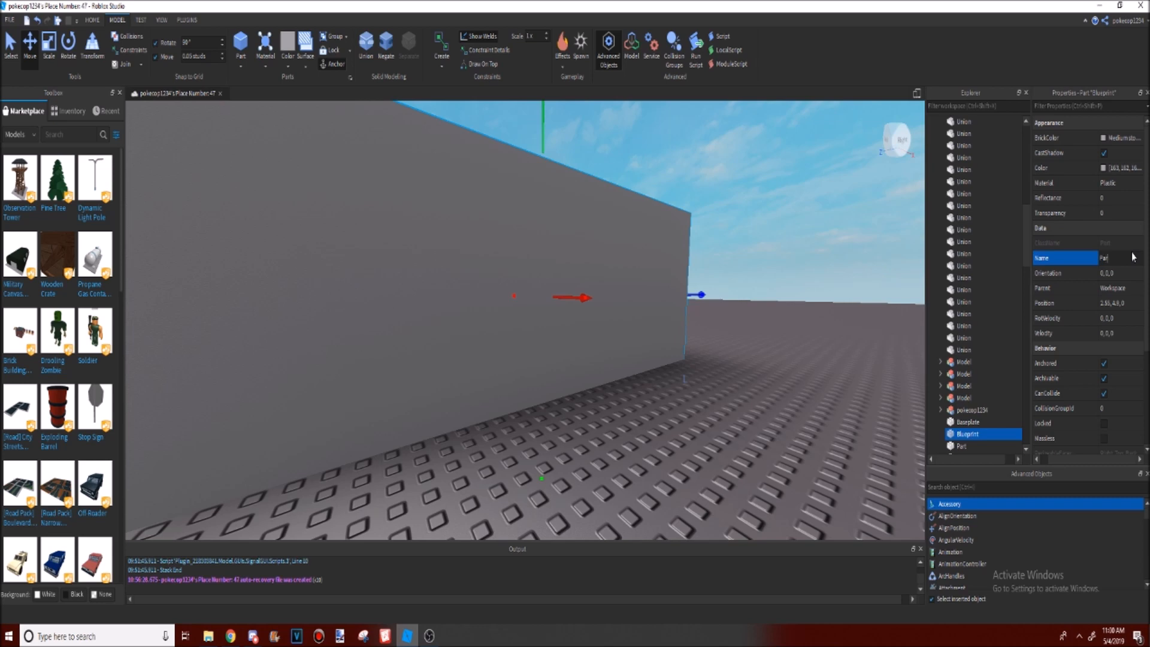
key("Return")
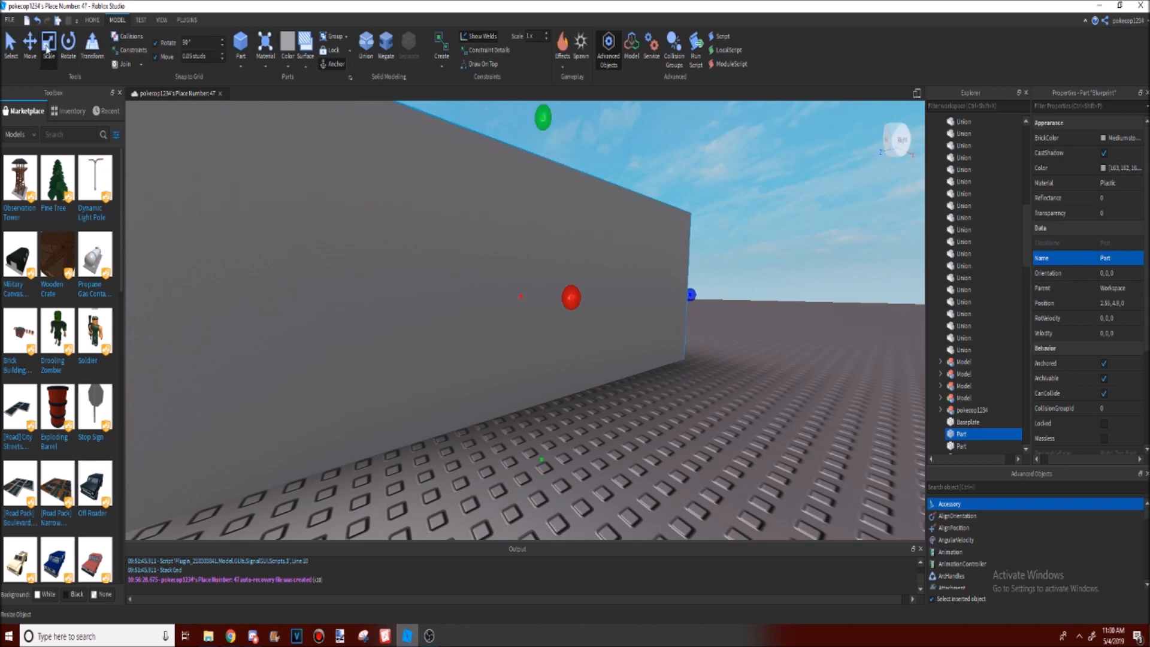
Step: Scale the blank part down along its length to a narrow upright slab near the front end of the truck blueprint
right_click_drag(644, 339, 447, 306)
left_click_drag(390, 295, 478, 290)
right_click_drag(477, 290, 531, 424)
scroll(530, 265, "down", 5)
scroll(624, 211, "up", 5)
left_click_drag(533, 425, 445, 422)
right_click_drag(445, 422, 543, 410)
key("s")
left_click_drag(764, 340, 537, 388)
key("a")
key("a")
right_click_drag(544, 390, 552, 385)
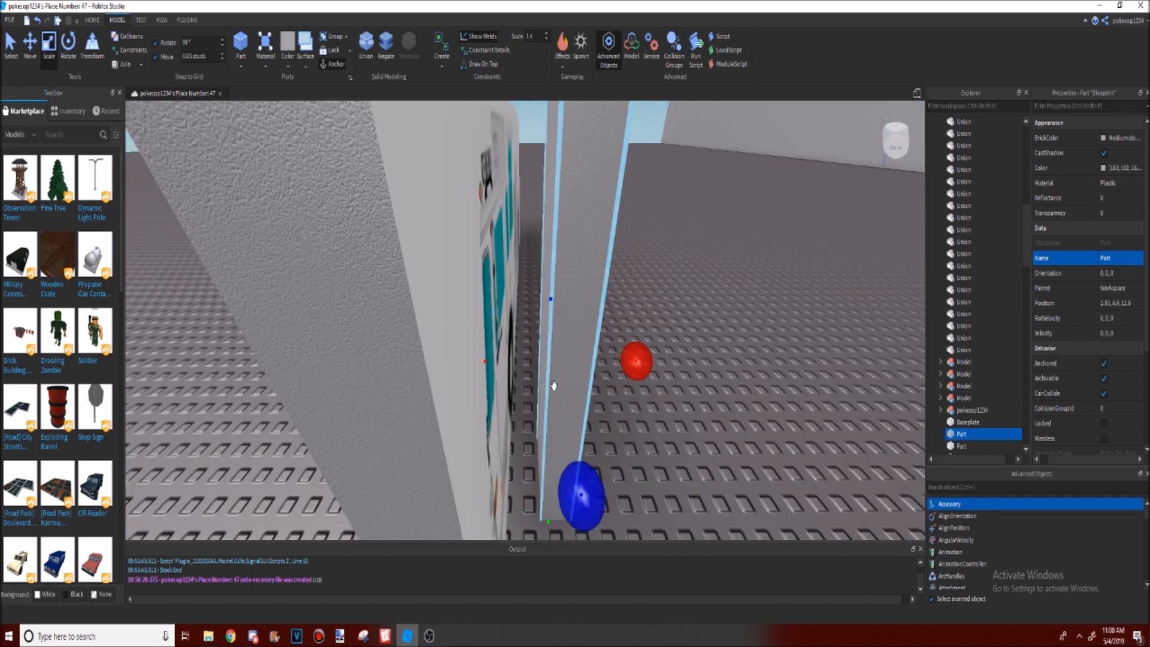
left_click(29, 49)
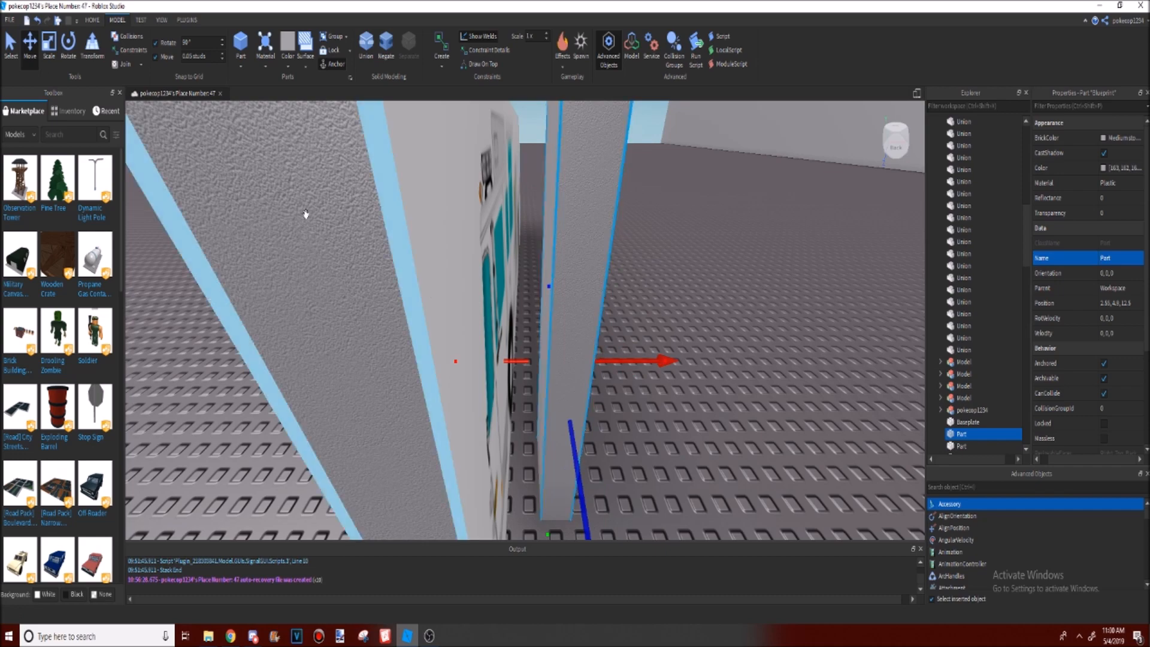
Step: Move the blank slab along the X axis to about 1.2, closer to the blueprint's face
left_click(49, 48)
left_click(30, 49)
left_click_drag(630, 361, 591, 358)
key("w")
right_click_drag(589, 350, 681, 352)
scroll(719, 353, "down", 1)
scroll(864, 417, "up", 2)
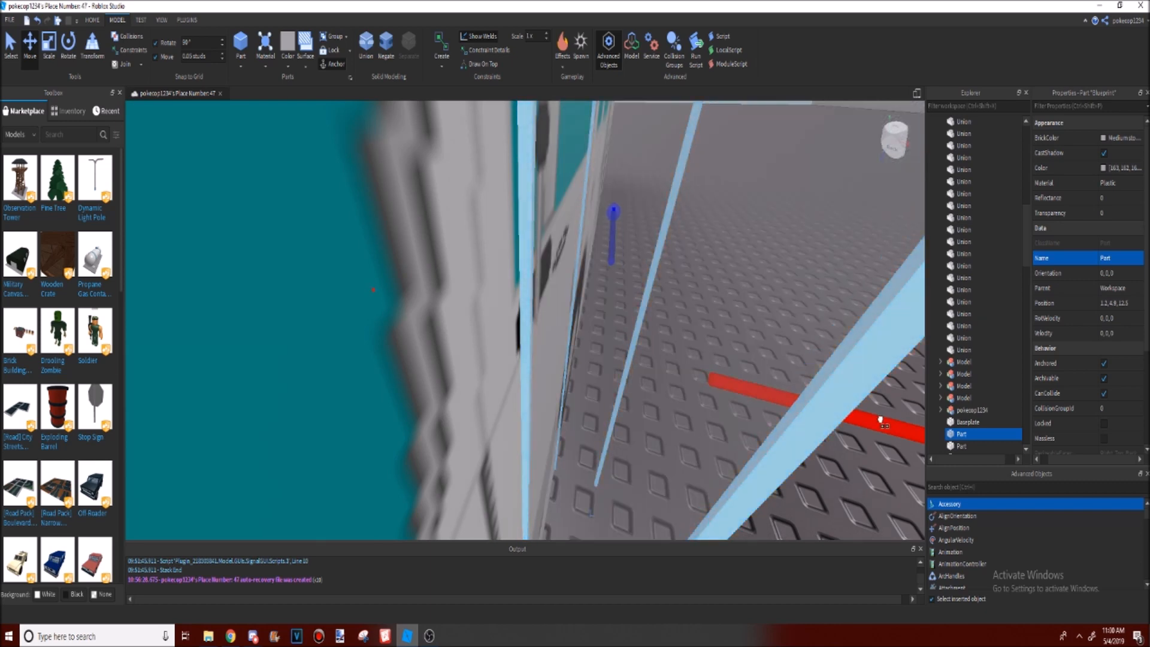
scroll(883, 422, "up", 3)
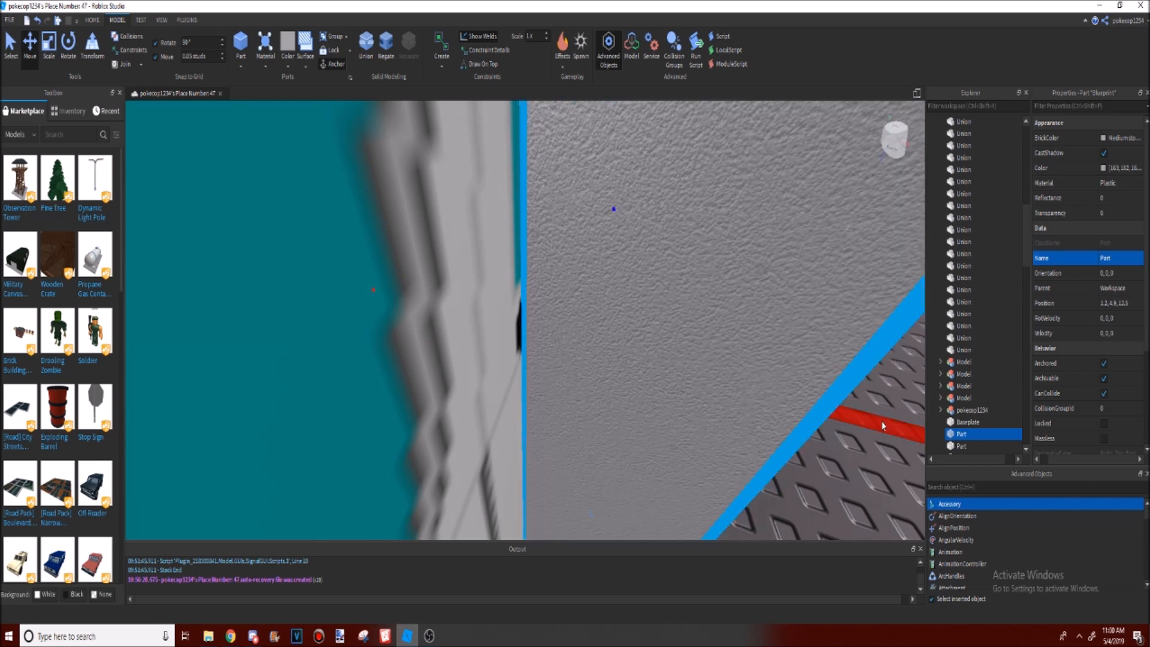
scroll(883, 423, "down", 3)
right_click_drag(883, 423, 883, 411)
scroll(884, 411, "up", 2)
scroll(883, 411, "down", 3)
Step: Scale the slab's height down so its top edge sits just under the cab's roof trim
left_click(69, 43)
left_click(49, 43)
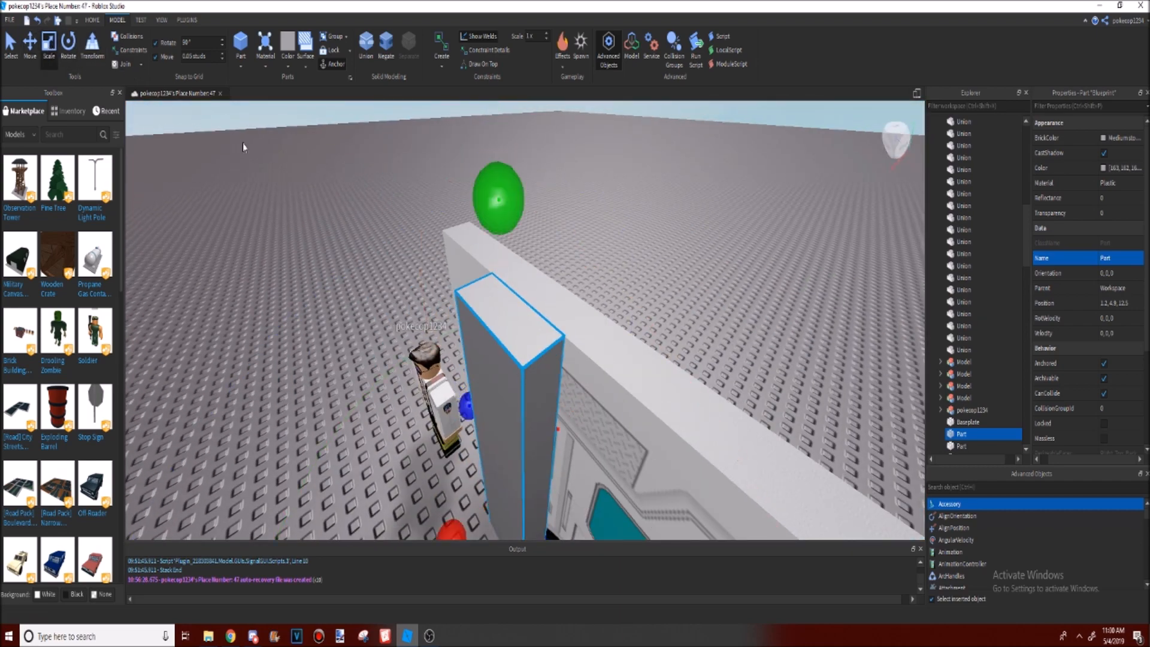
scroll(350, 249, "up", 4)
key("q")
left_click_drag(349, 247, 347, 111)
right_click_drag(375, 157, 419, 198)
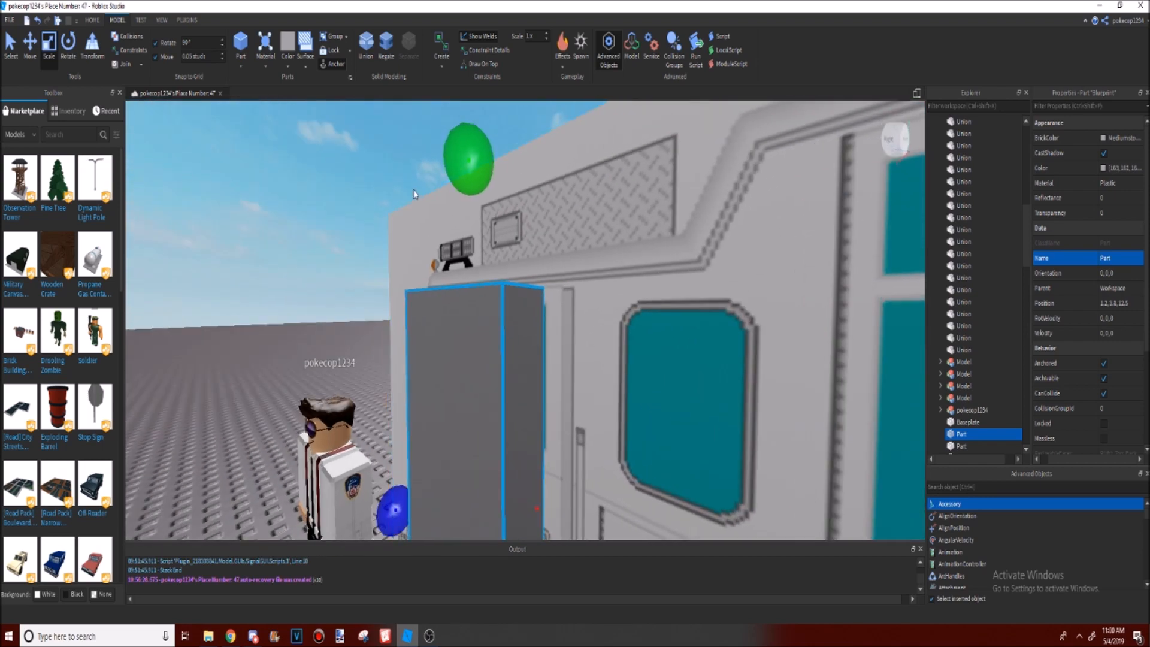
scroll(419, 196, "down", 4)
scroll(489, 418, "up", 5)
scroll(488, 420, "down", 5)
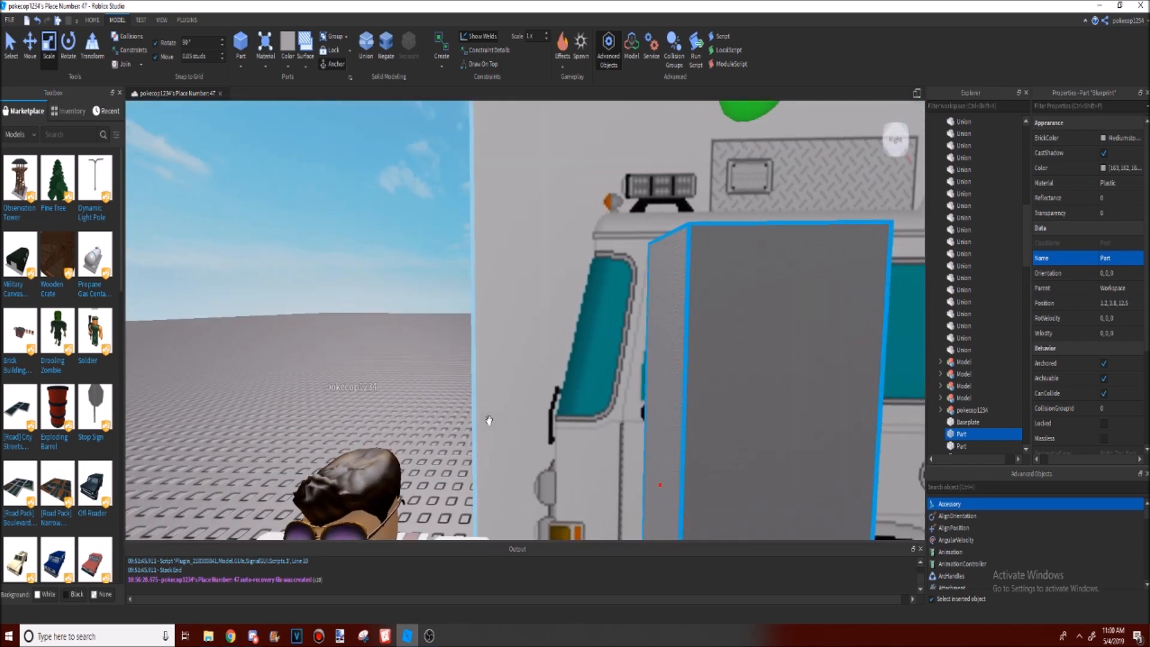
Step: Scale the slab's front side to line up with the front edge of the front cab door
scroll(489, 420, "up", 3)
scroll(489, 420, "up", 3)
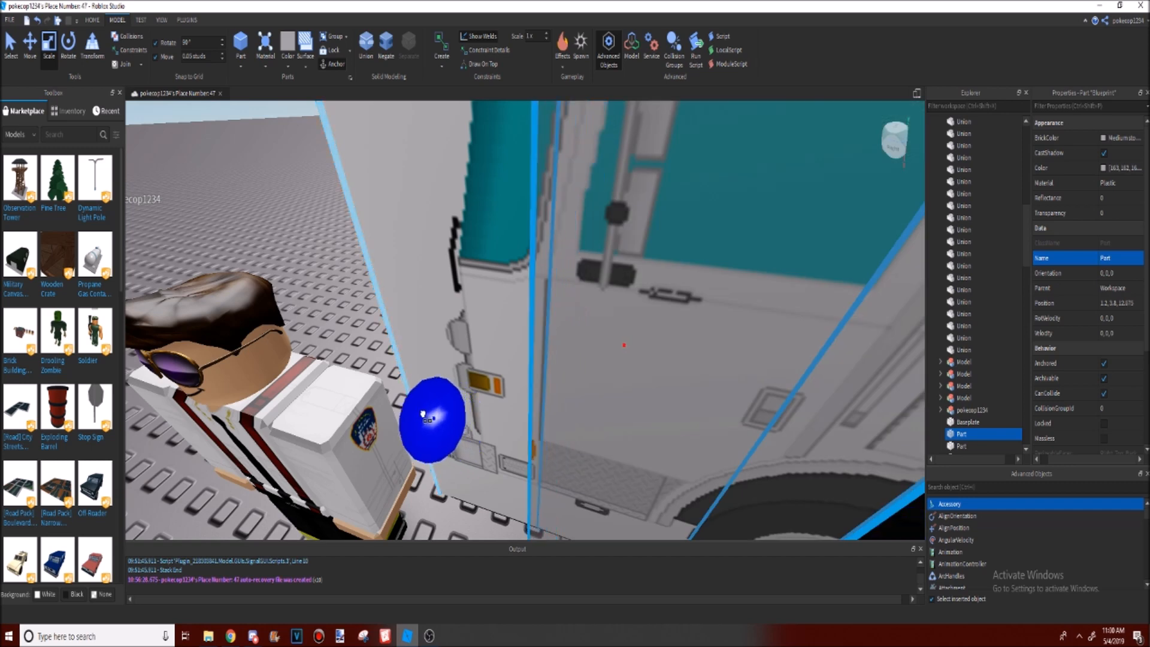
left_click_drag(423, 413, 429, 414)
Step: Scale the slab's thickness down to a thin panel lying against the blueprint
right_click_drag(433, 414, 662, 461)
left_click_drag(646, 445, 572, 428)
right_click_drag(484, 414, 670, 411)
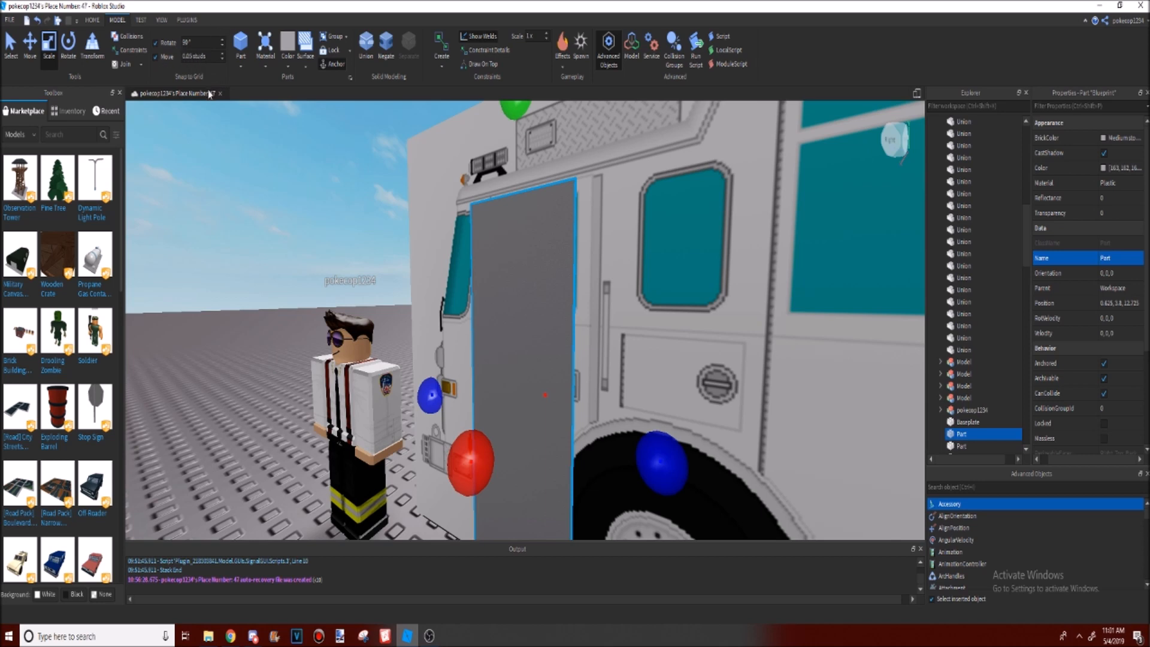
right_click_drag(607, 382, 657, 394)
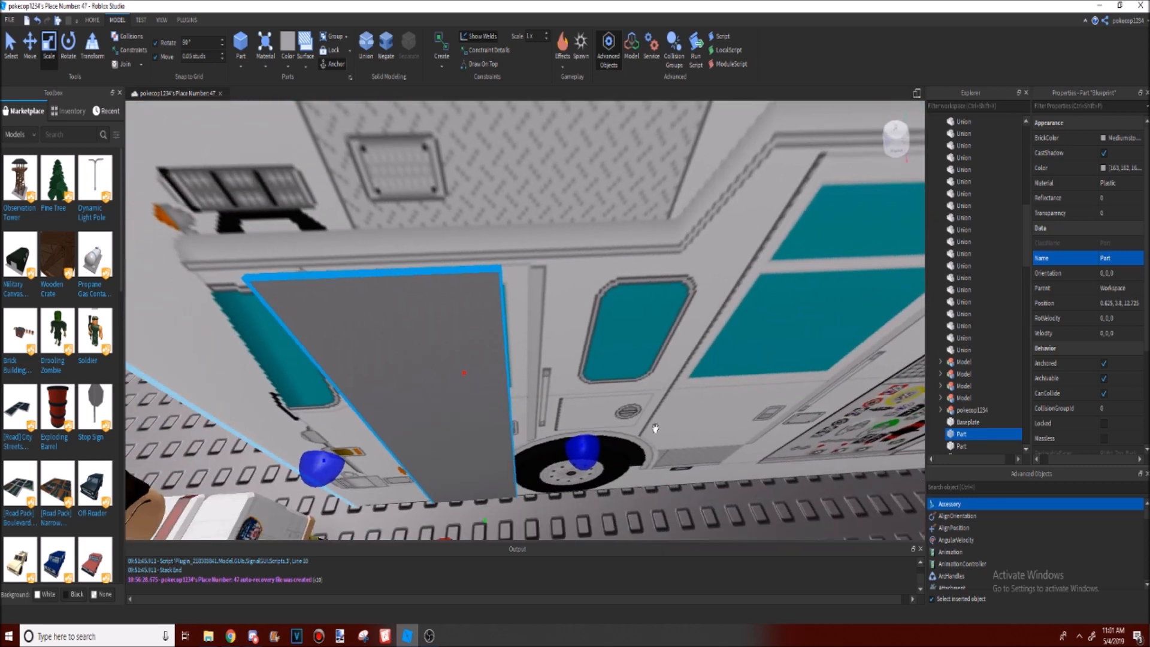
Step: Adjust the panel's length at its rear side to match the rear edge of the front cab door
left_click_drag(590, 452, 603, 447)
right_click_drag(603, 443, 603, 444)
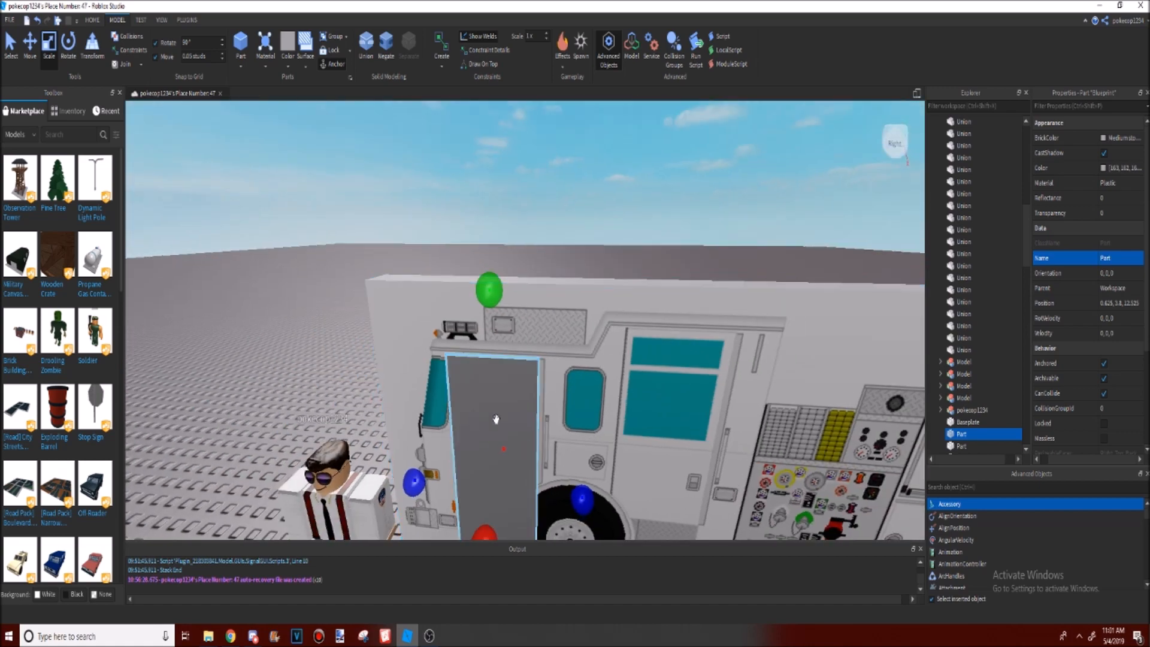
key("w")
right_click_drag(488, 382, 488, 372)
key("s")
mouse_move(566, 445)
right_mouse_down()
mouse_move(550, 449)
mouse_move(553, 426)
right_mouse_up()
right_click_drag(485, 305, 485, 304)
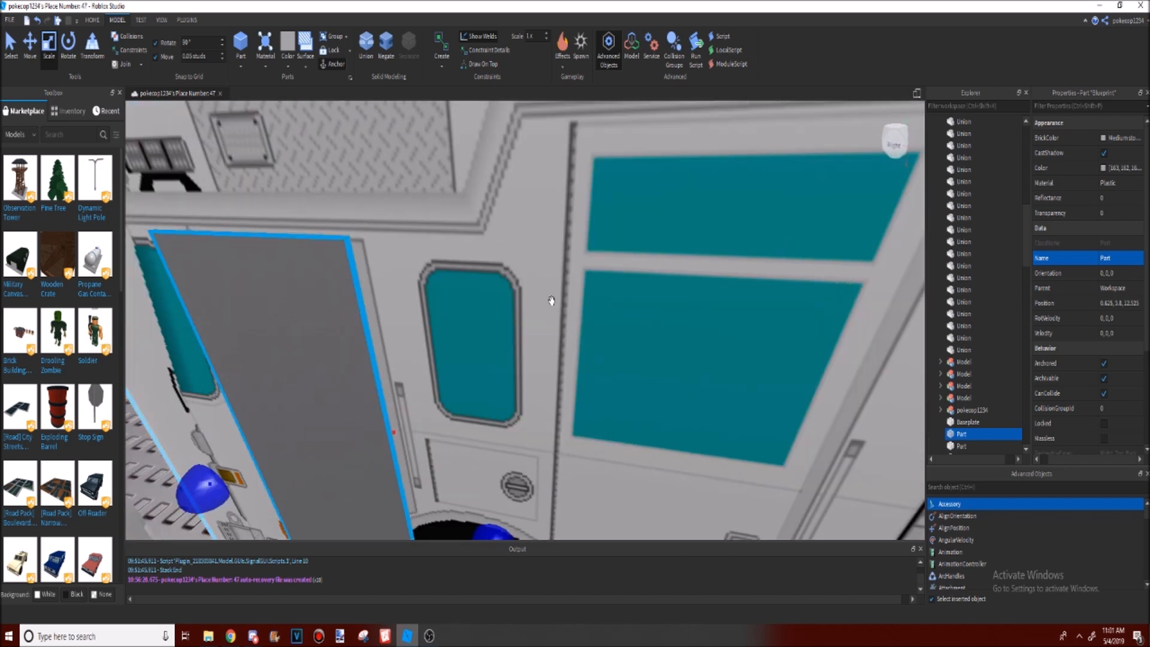
Step: Scale the panel's bottom edge up to just above the diamond-plate step ahead of the front wheel
key("s")
right_click_drag(511, 336, 546, 394)
left_click_drag(531, 382, 547, 344)
key("w")
right_click_drag(547, 345, 565, 380)
key("s")
key("w")
key("w")
key("s")
key("w")
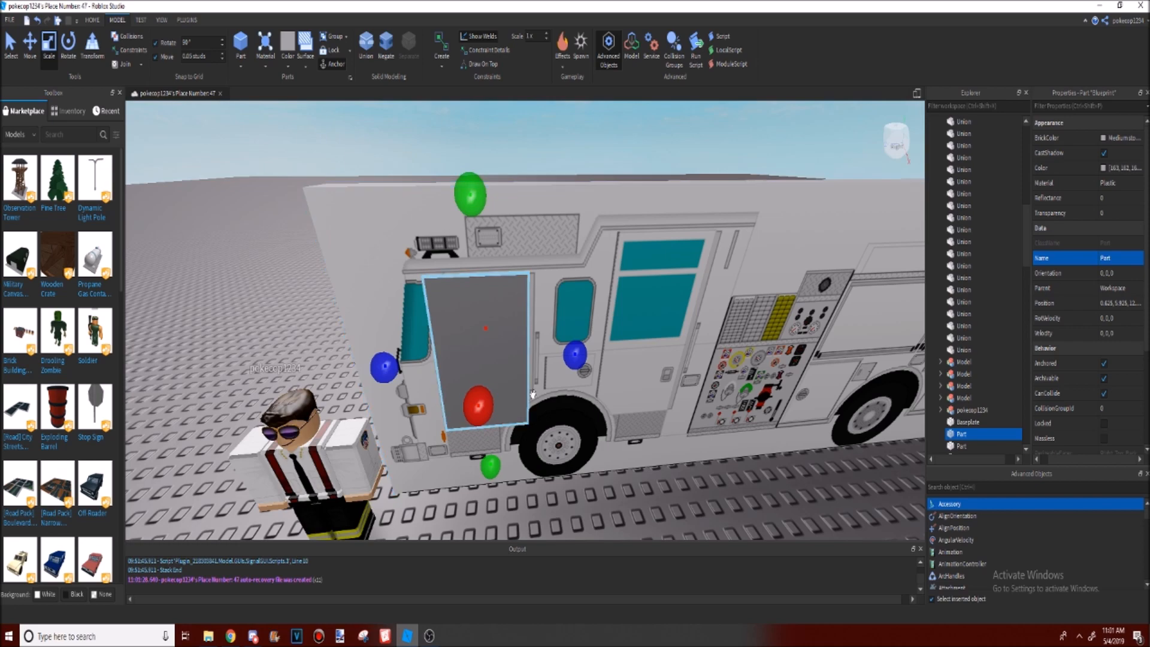
Step: Examine how the panel's edges line up with the front cab door and the step on the blueprint
right_click_drag(623, 442, 623, 442)
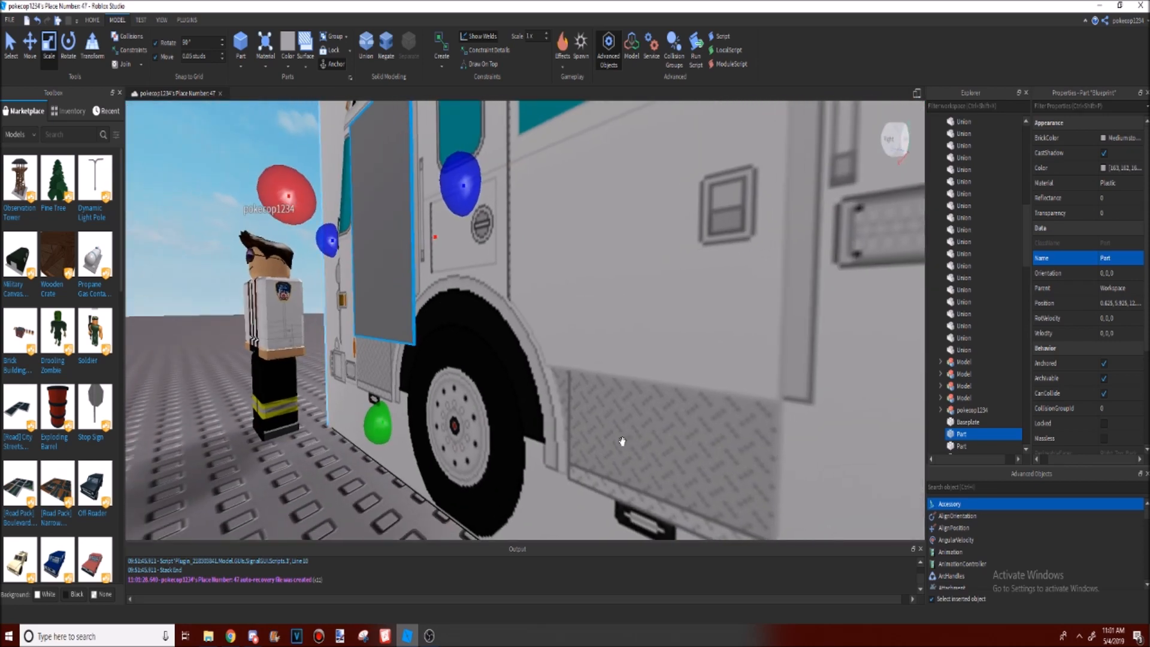
right_click_drag(622, 441, 623, 442)
right_click_drag(573, 399, 572, 399)
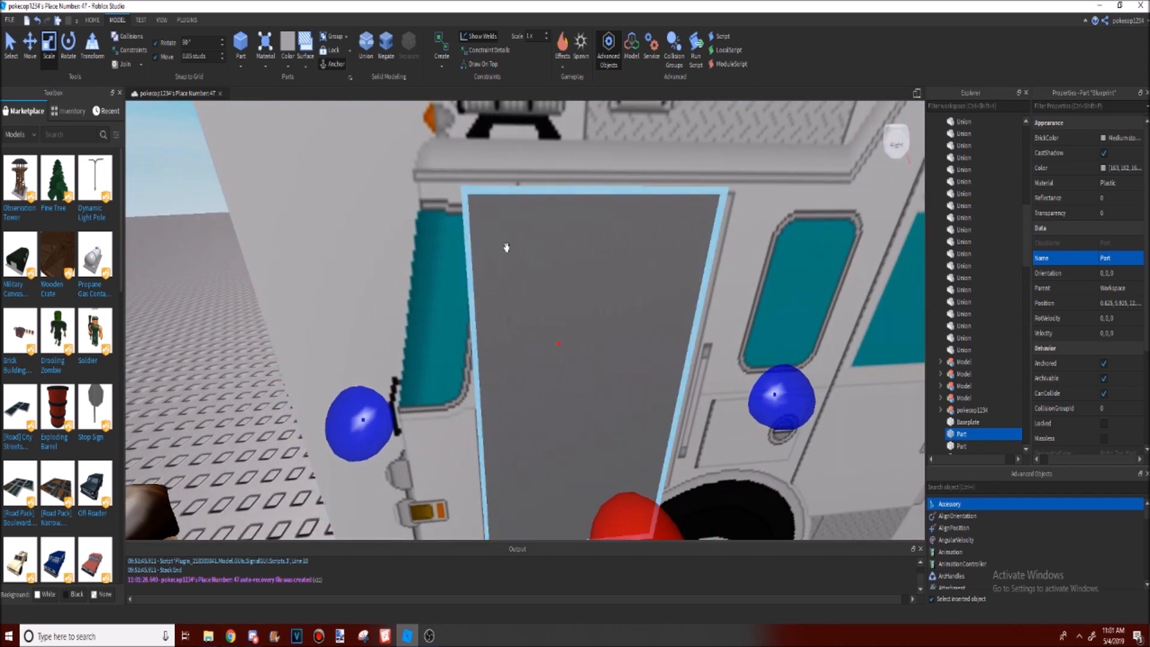
scroll(508, 219, "down", 1)
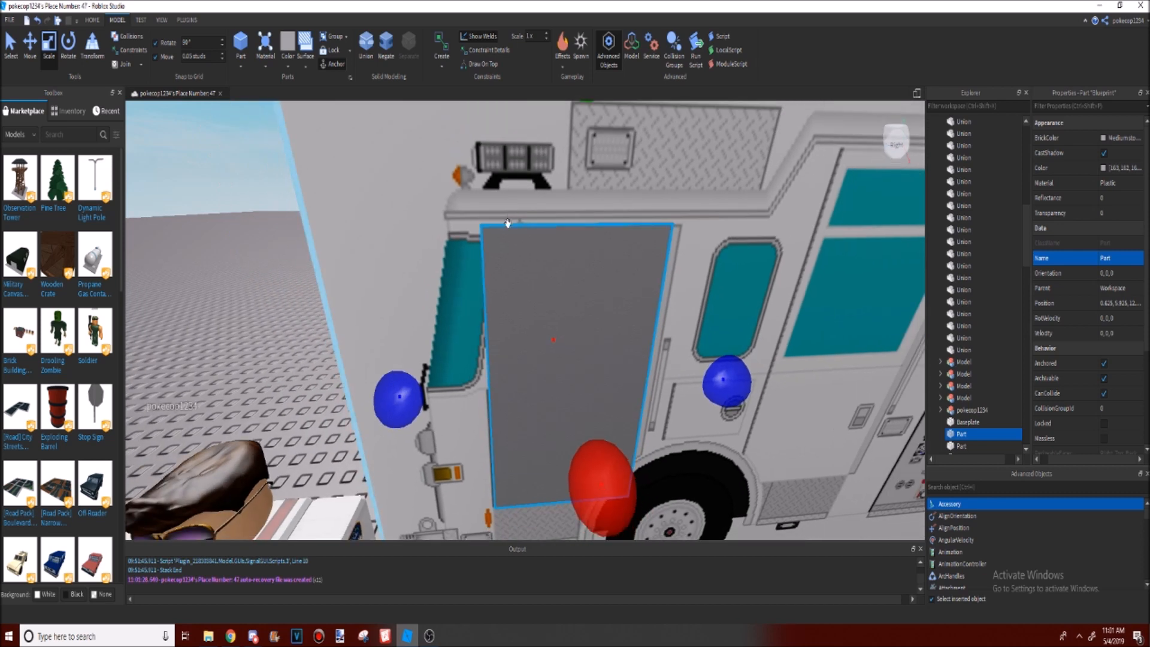
key("q")
key("d")
key("w")
key("a")
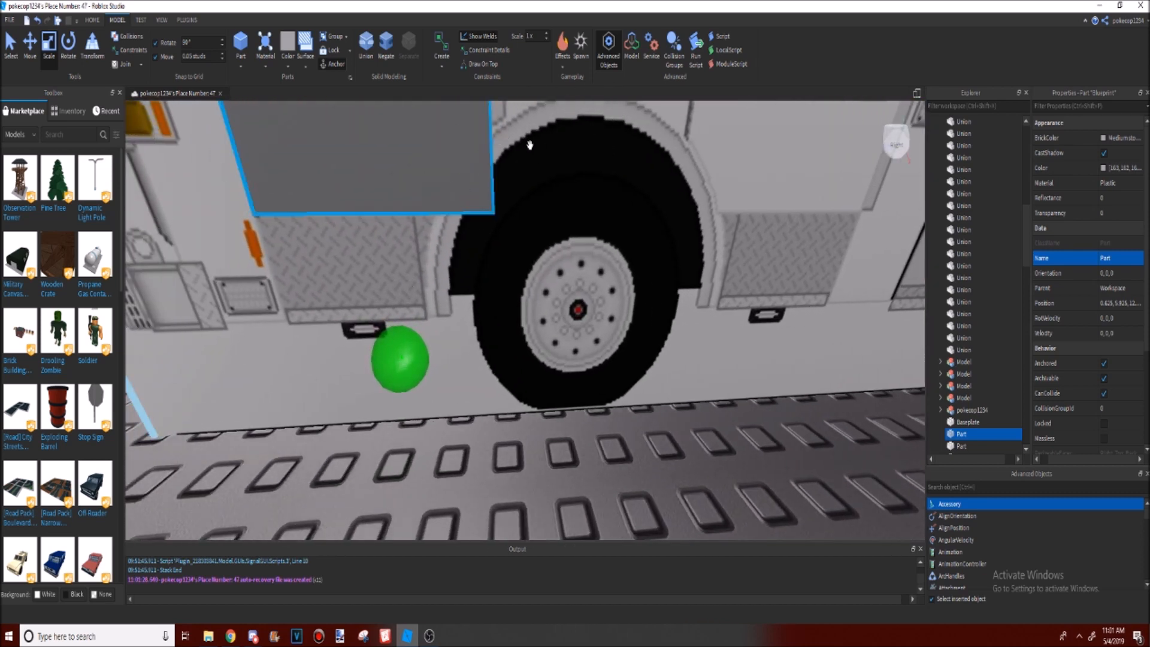
key("s")
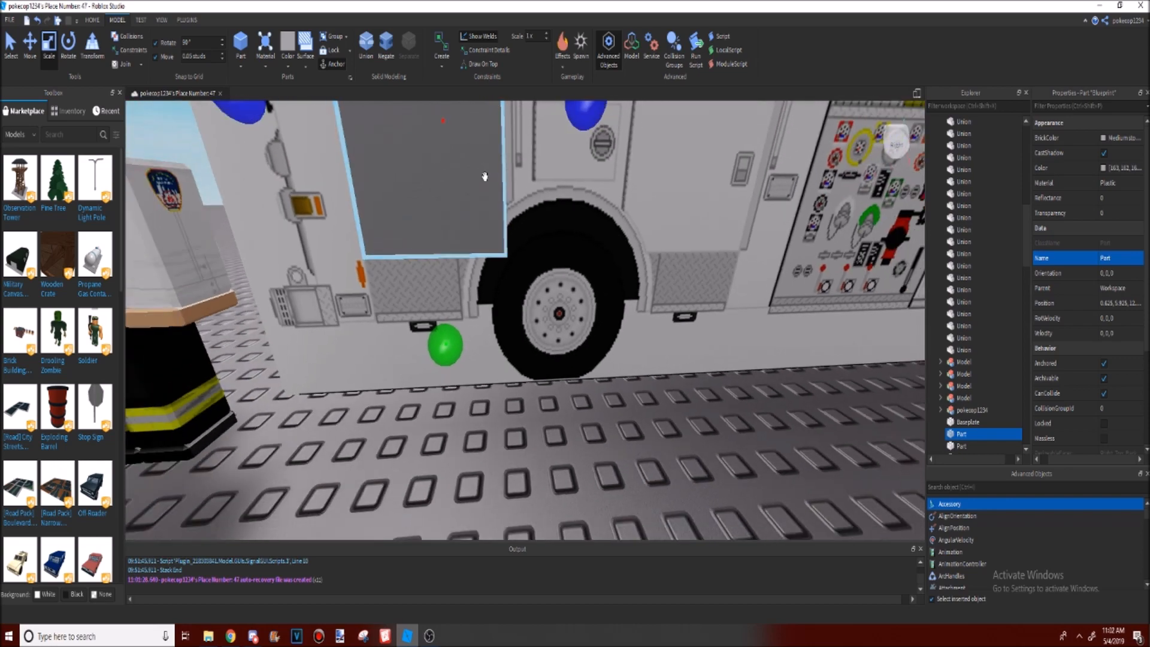
key("s")
right_click_drag(574, 410, 574, 410)
key("w")
key("s")
key("d")
key("w")
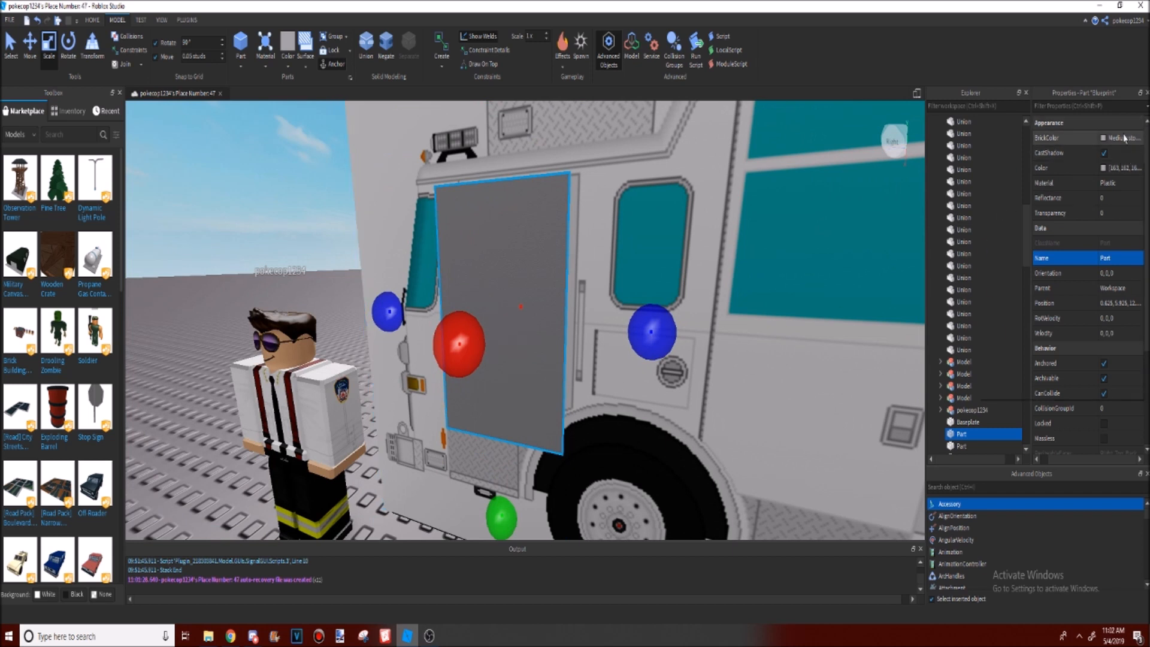
Step: Set the door panel's BrickColor to Bright red
left_click(1119, 138)
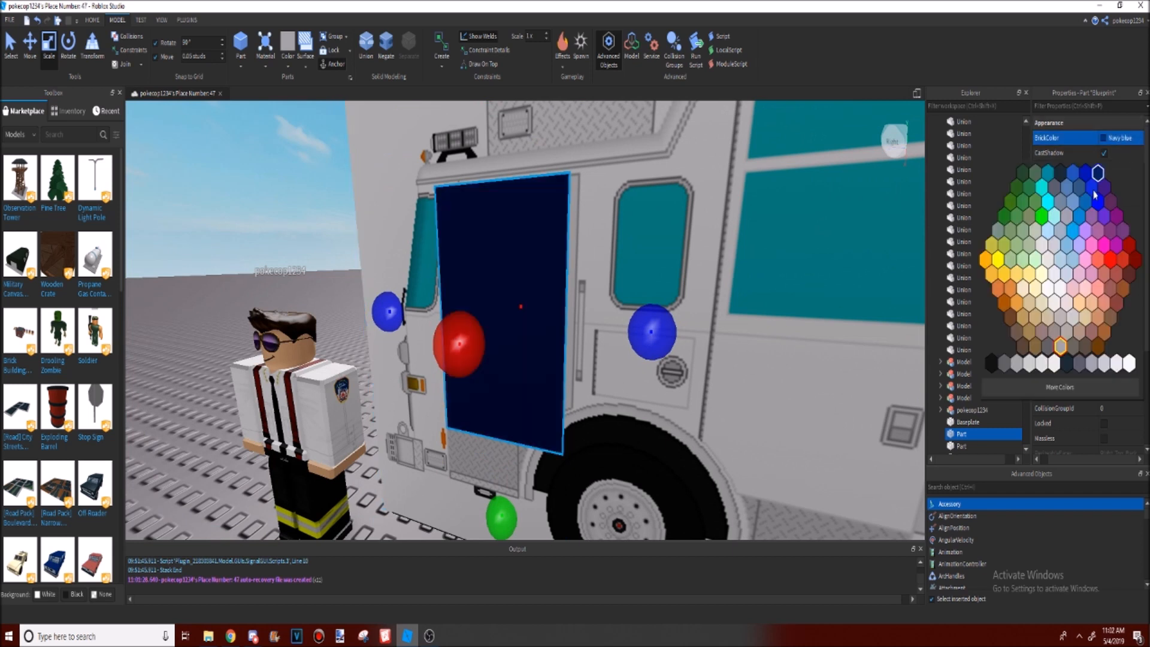
left_click(1130, 260)
mouse_move(630, 355)
right_mouse_down()
mouse_move(599, 408)
mouse_move(618, 345)
right_mouse_up()
Step: Deselect the red panel and examine its fit over the cab door from several angles
key("s")
key("w")
key("s")
key("w")
key("s")
key("w")
key("s")
key("w")
key("s")
key("w")
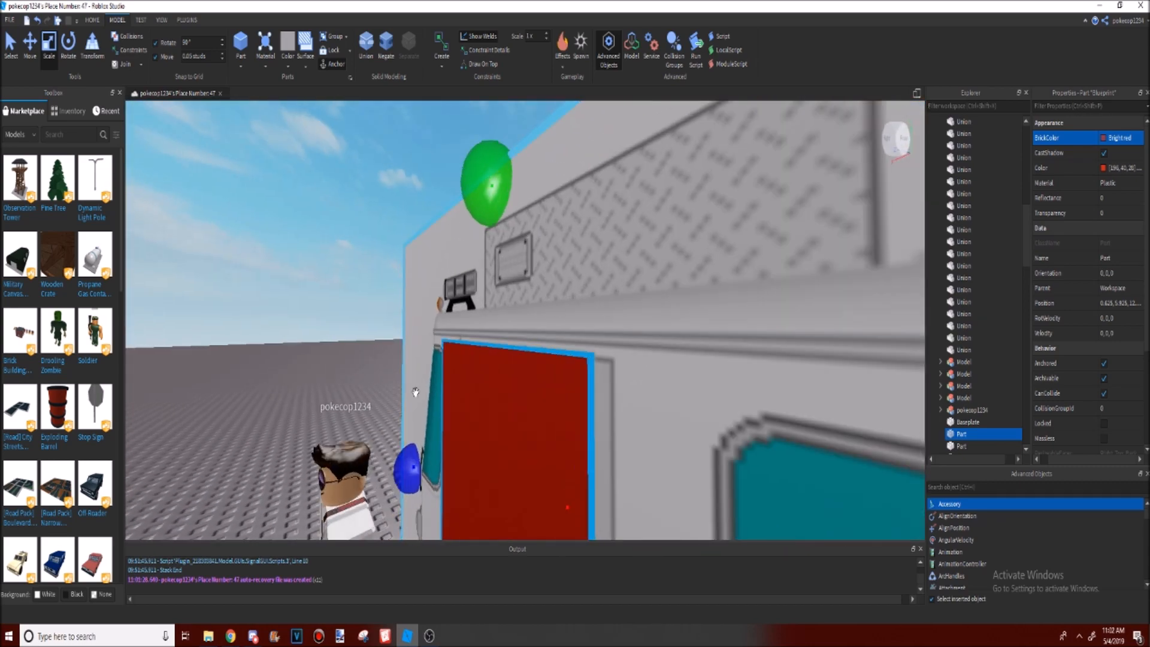
left_click(271, 324)
right_click_drag(360, 298, 359, 298)
key("w")
key("s")
key("s")
right_click_drag(692, 179, 606, 303)
key("w")
key("s")
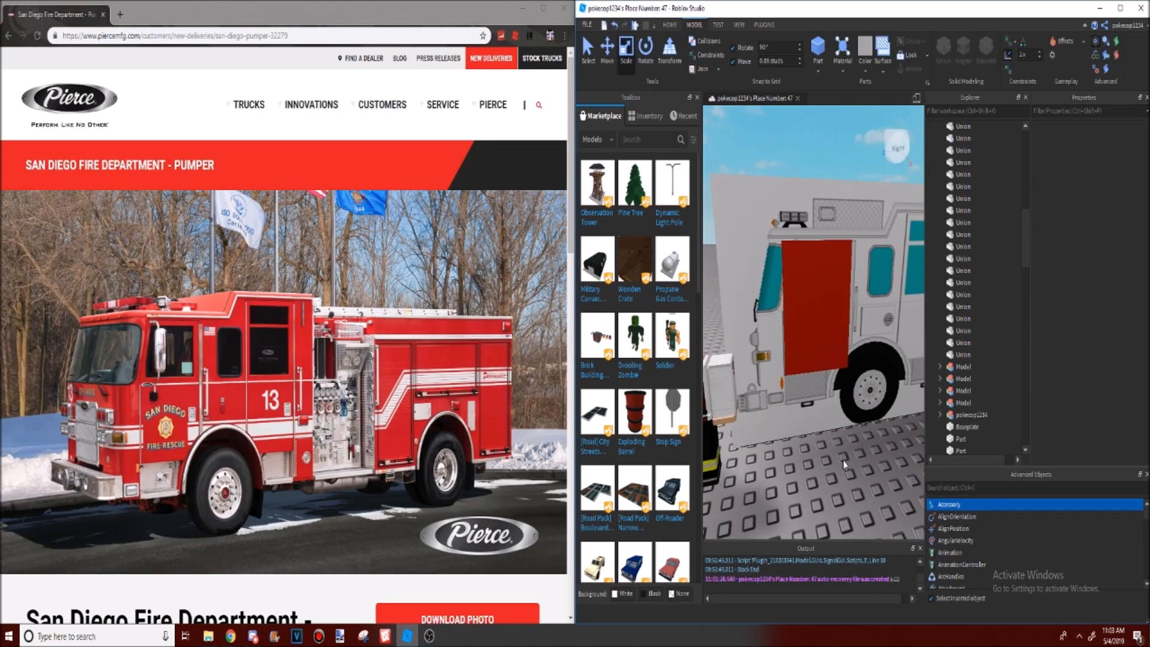
Step: Compare the blueprint's cab with the San Diego Fire Department pumper photo, and maximize the modelling window
key("s")
right_click_drag(844, 464, 844, 464)
key("s")
key("w")
key("d")
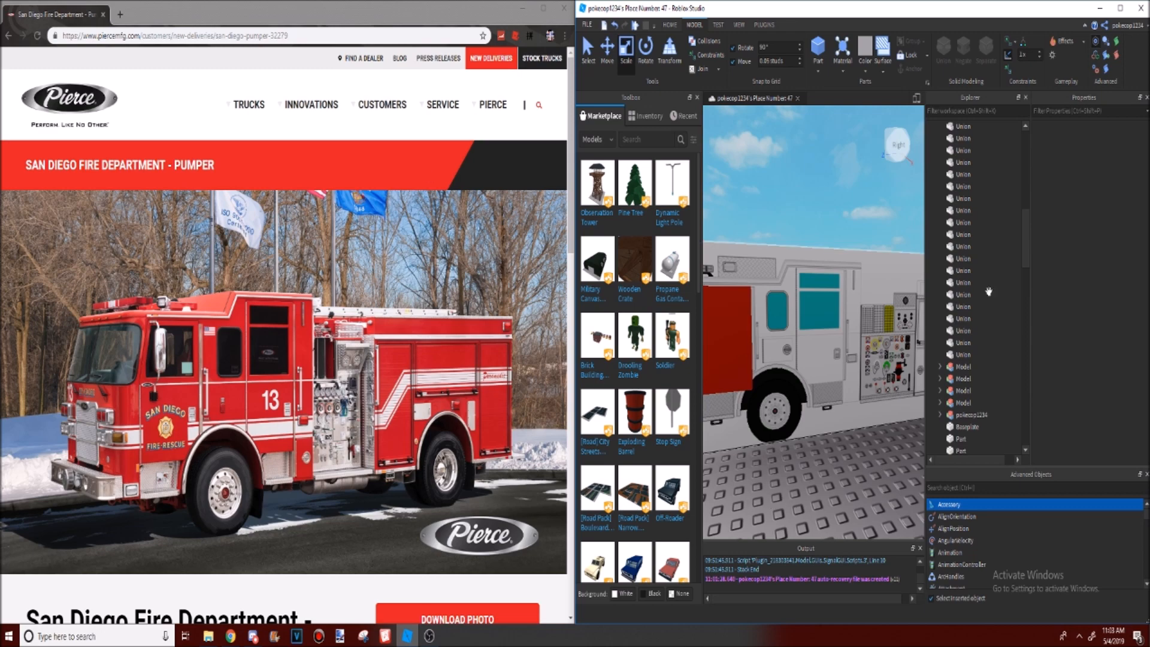
left_click(1121, 8)
Step: Move the red panel along the X axis to 5.275, out in front of the blueprint, and deselect it
scroll(688, 420, "up", 10)
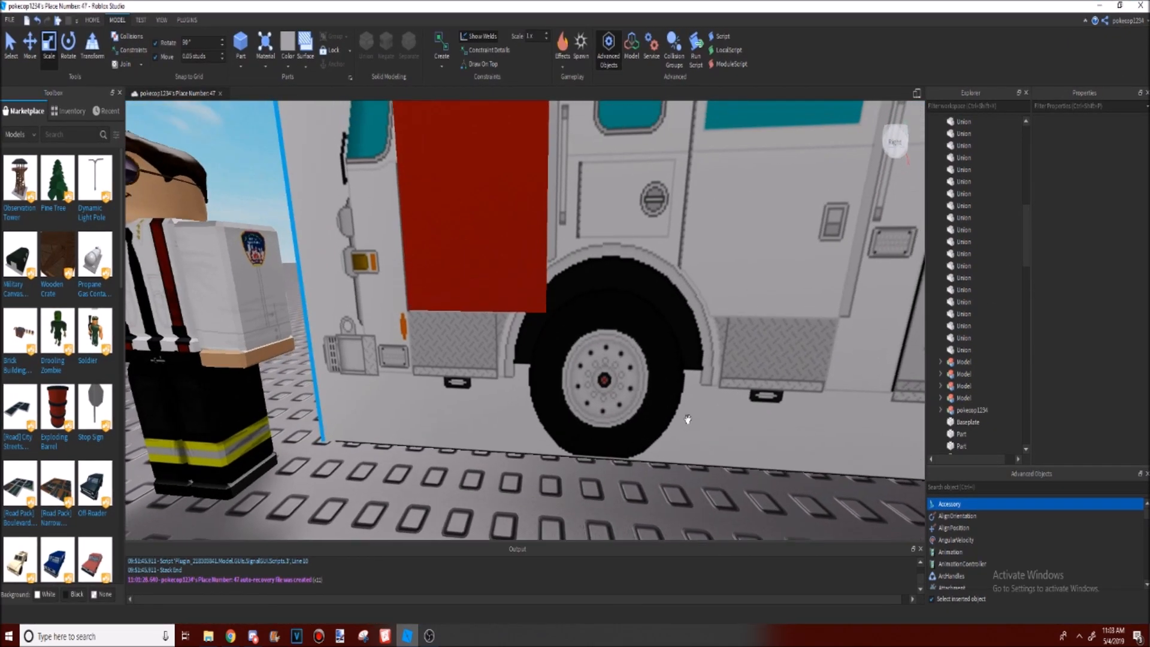
right_click_drag(688, 420, 688, 420)
scroll(688, 419, "up", 3)
right_click_drag(470, 310, 471, 309)
scroll(471, 309, "down", 5)
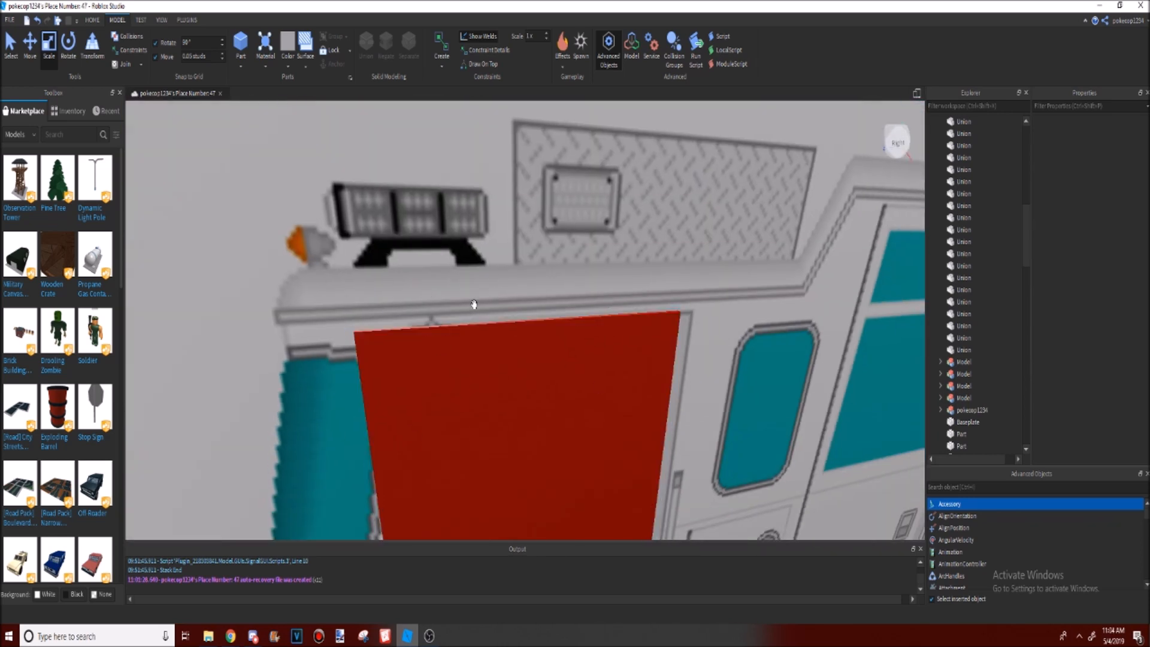
left_click(473, 354)
right_click_drag(473, 356, 473, 356)
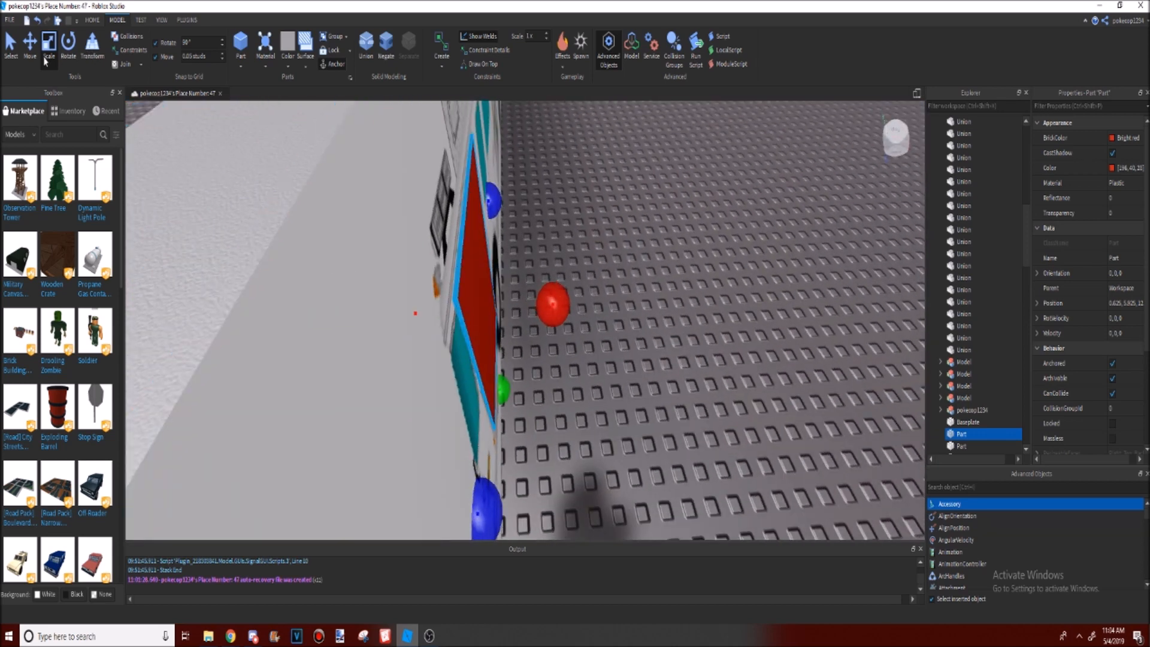
left_click(30, 48)
left_click_drag(582, 311, 604, 304)
right_click_drag(771, 334, 707, 267)
key("Escape")
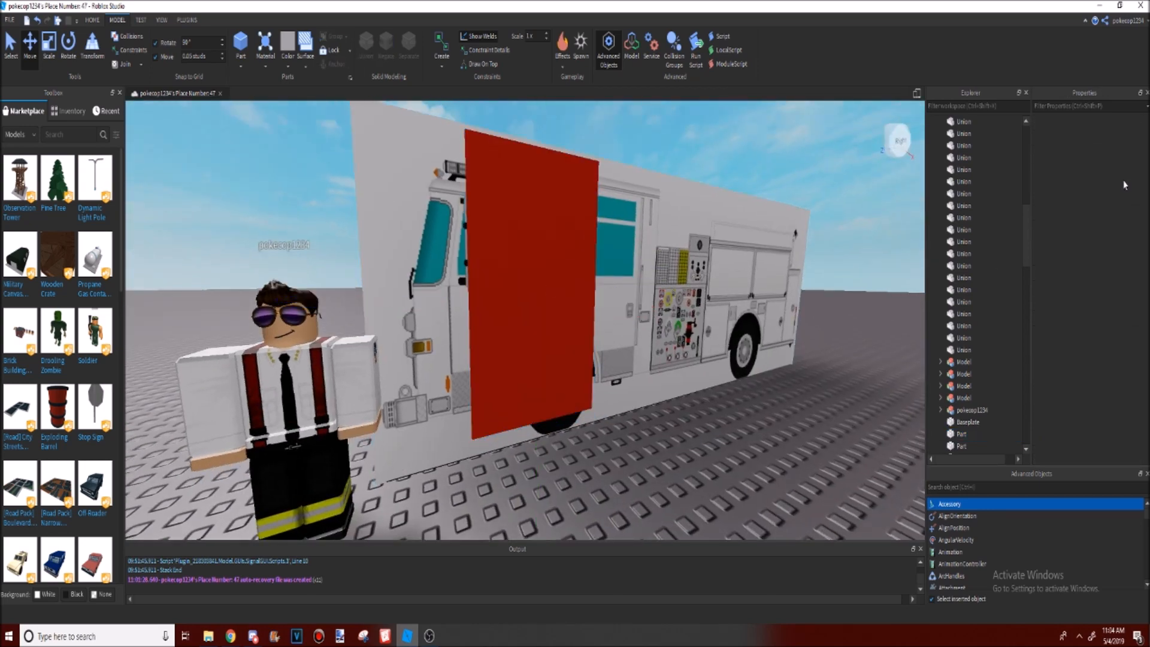
Step: Set the red panel's material to SmoothPlastic and deselect it
left_click(709, 252)
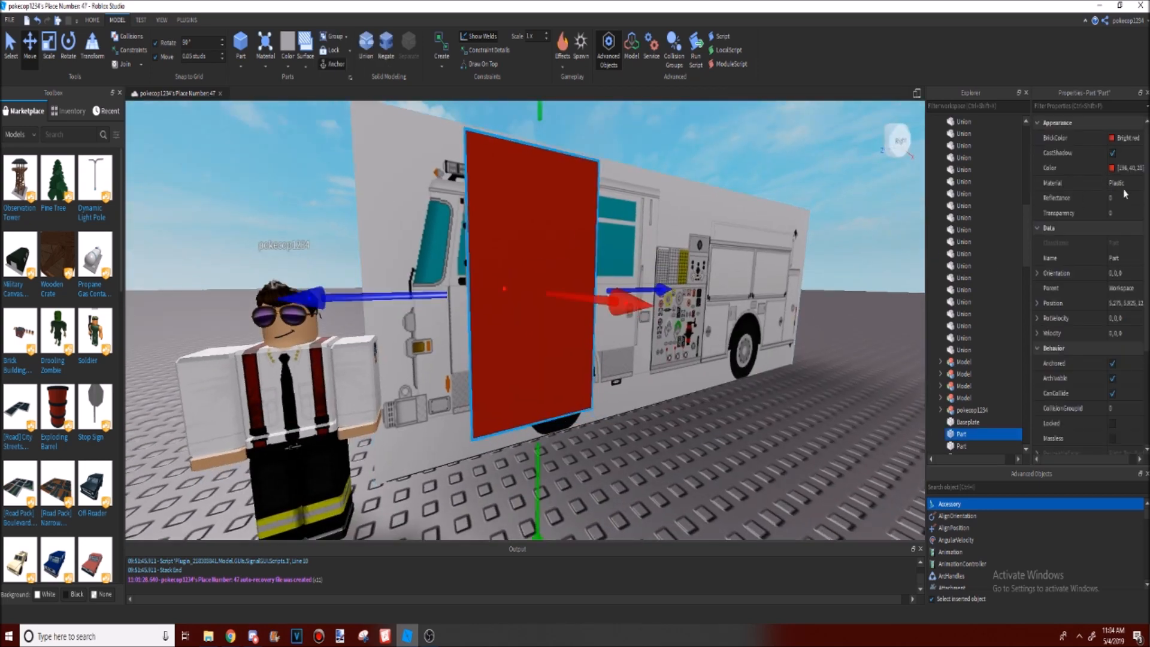
key("e")
scroll(818, 267, "up", 2)
right_click_drag(818, 268, 874, 271)
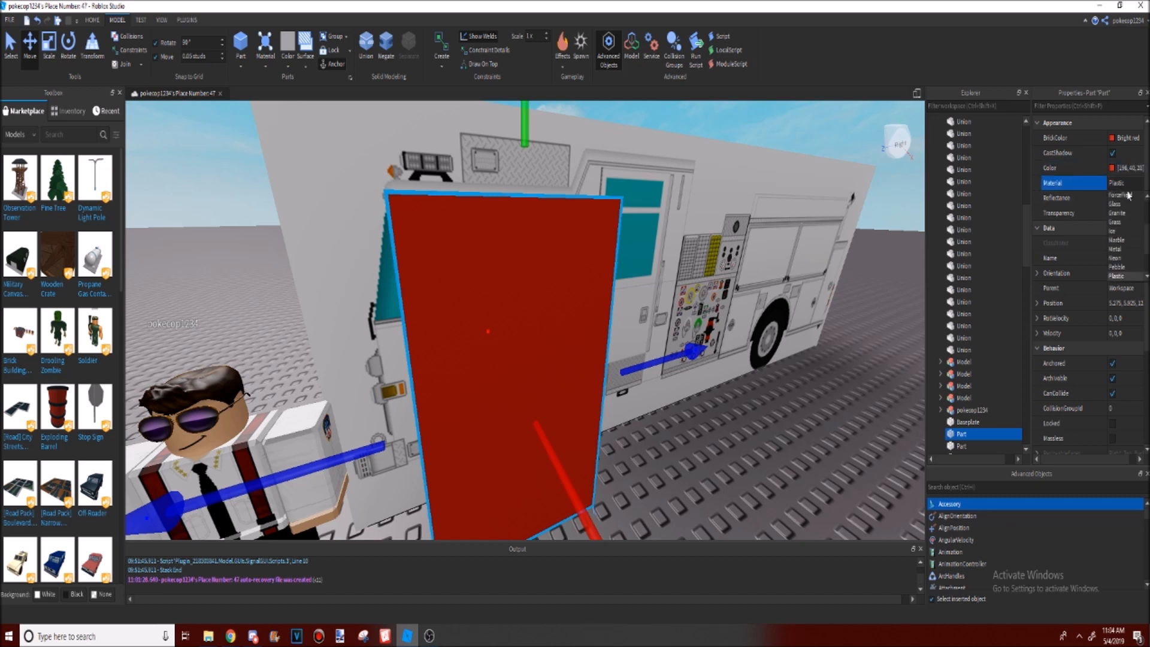
scroll(1122, 249, "down", 2)
left_click(822, 441)
Step: Check the shape of the cab's front window and door on the blueprint and insert a wedge part
right_click_drag(822, 441, 819, 440)
scroll(617, 418, "down", 5)
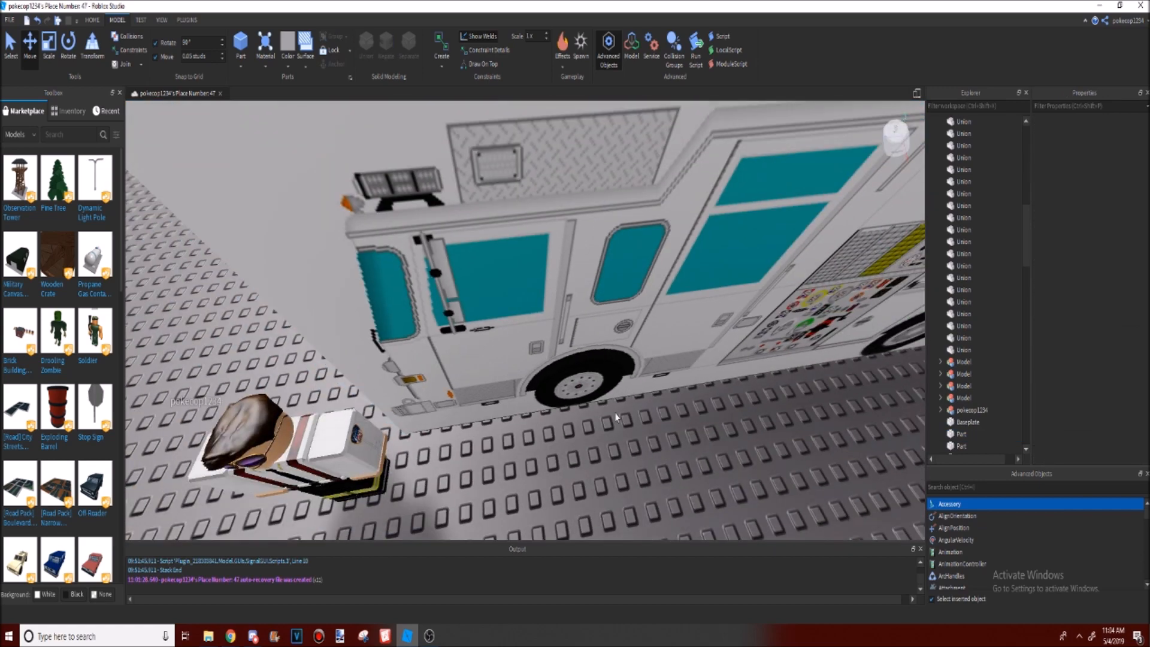
mouse_move(514, 364)
right_mouse_down()
mouse_move(501, 385)
mouse_move(496, 374)
right_mouse_up()
scroll(501, 386, "up", 3)
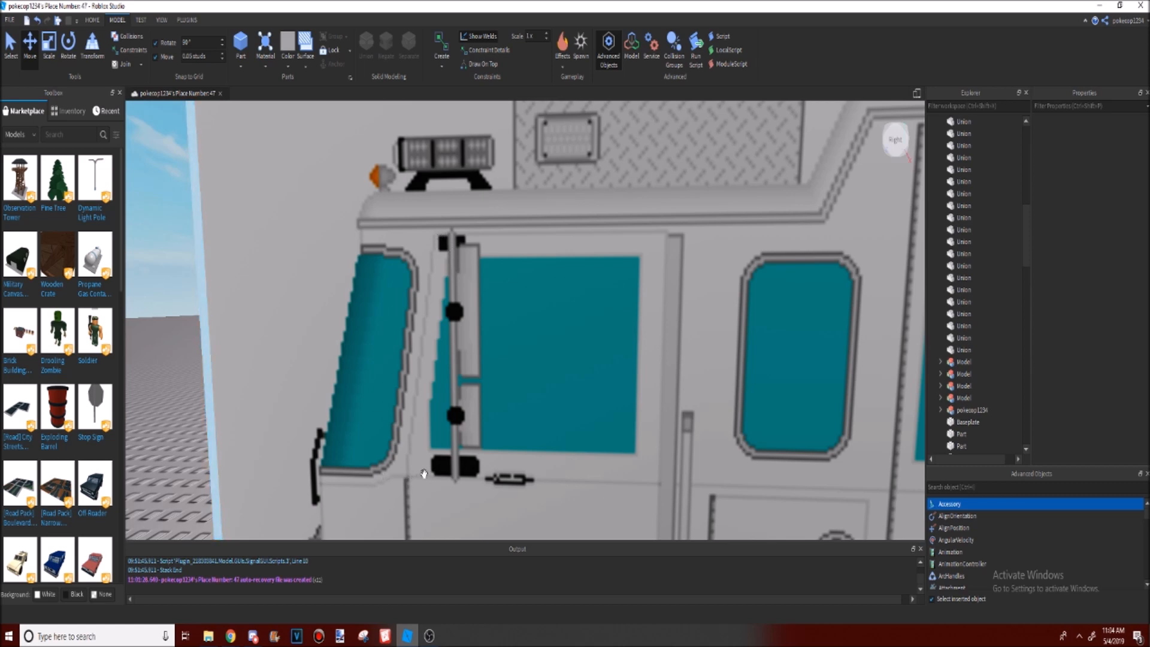
scroll(448, 259, "down", 5)
scroll(452, 267, "up", 5)
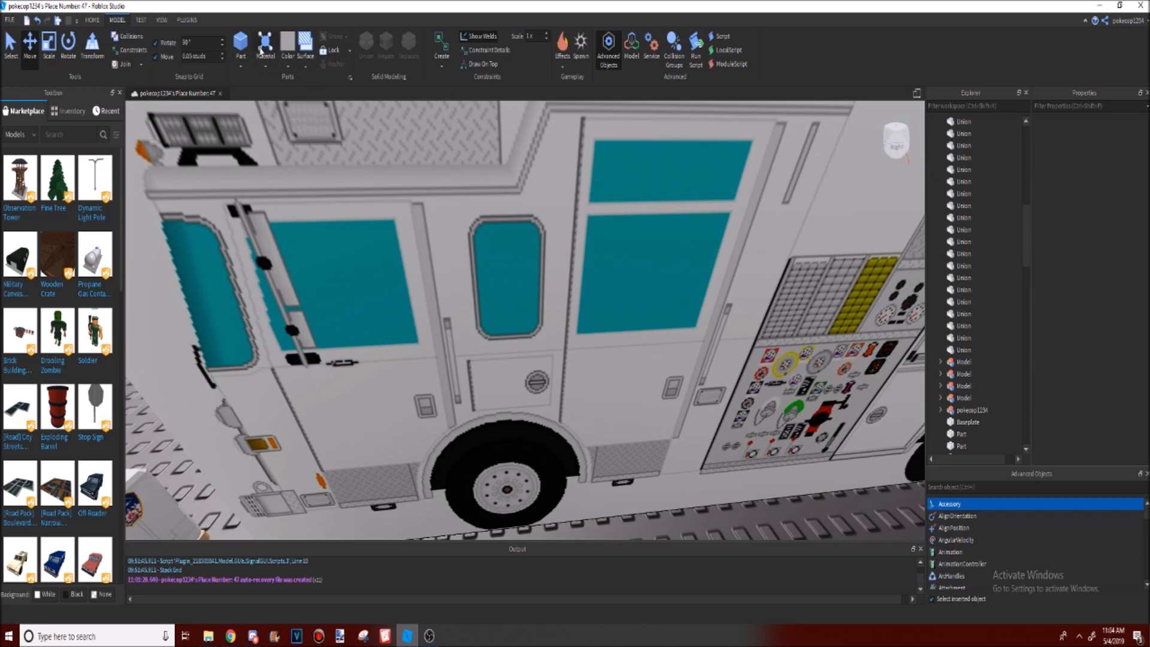
left_click(251, 108)
scroll(480, 270, "down", 5)
Step: Copy the red panel's position to the new wedge so it sits at the panel's centre
left_click(408, 491)
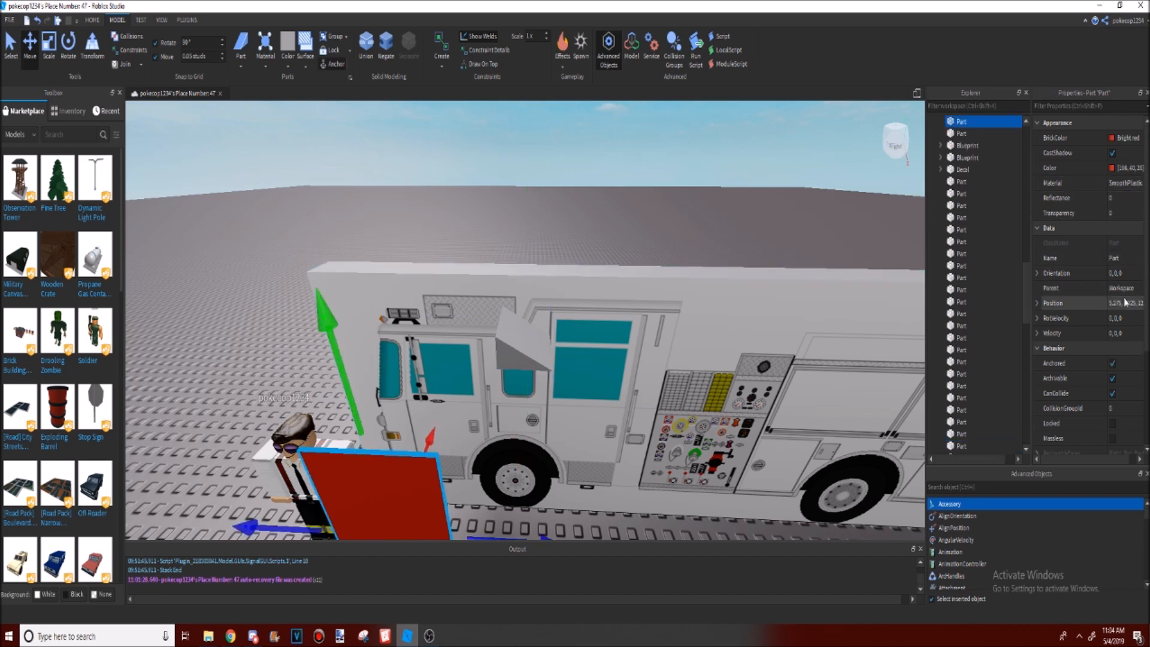
left_click(495, 361)
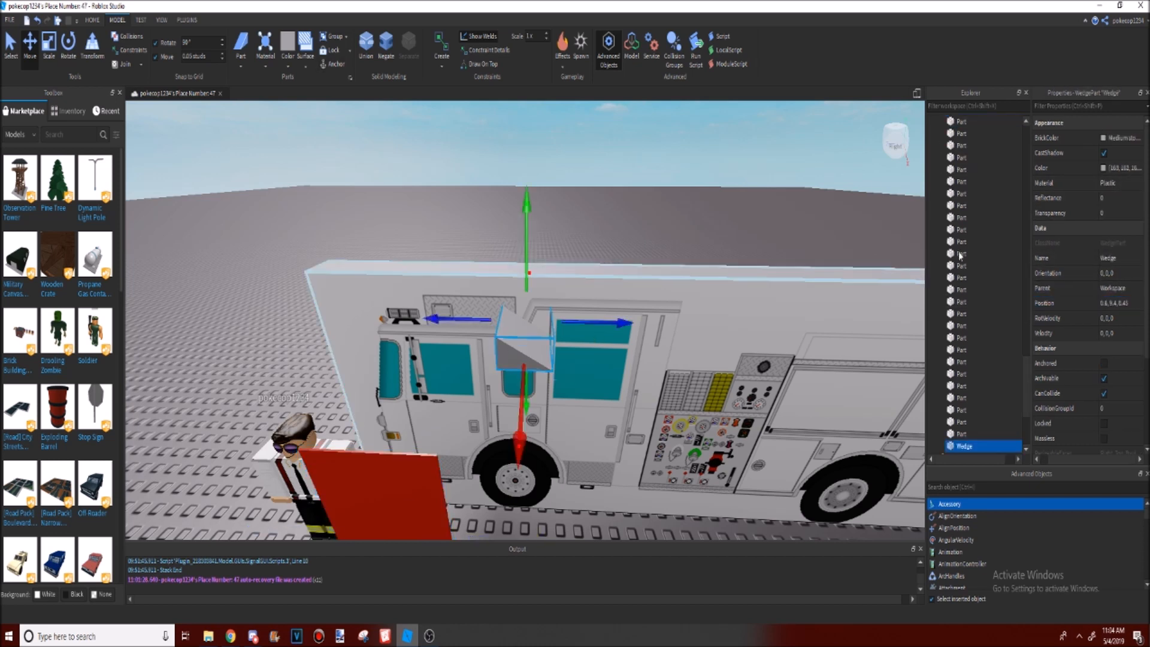
key("f")
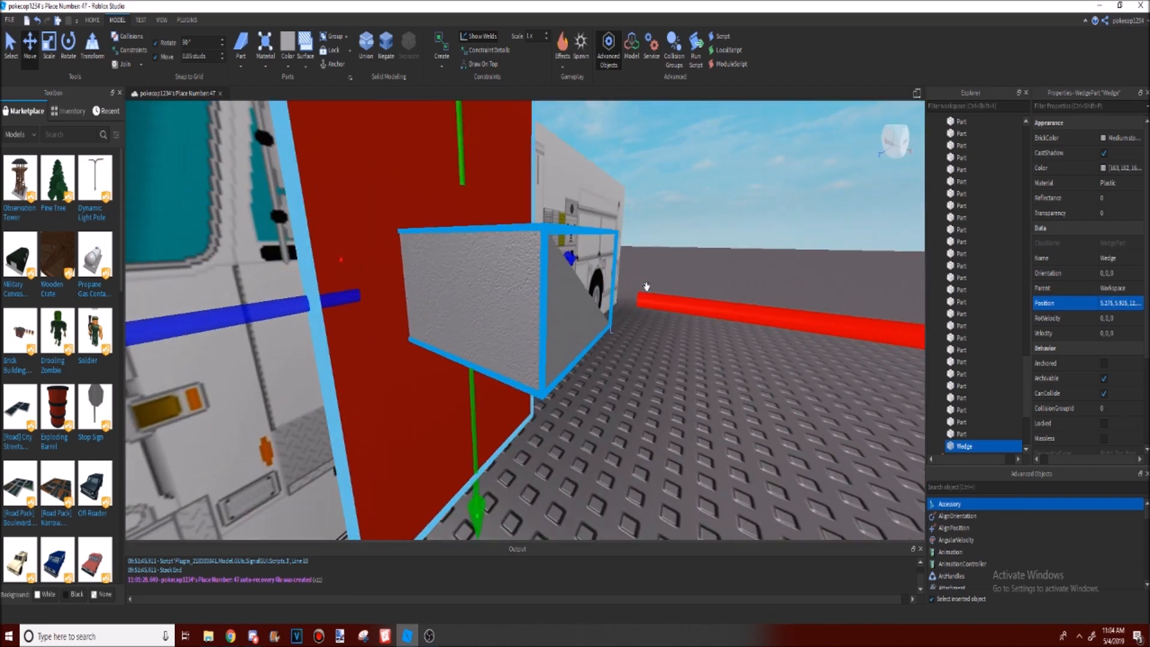
right_click_drag(646, 286, 646, 286)
scroll(646, 286, "down", 10)
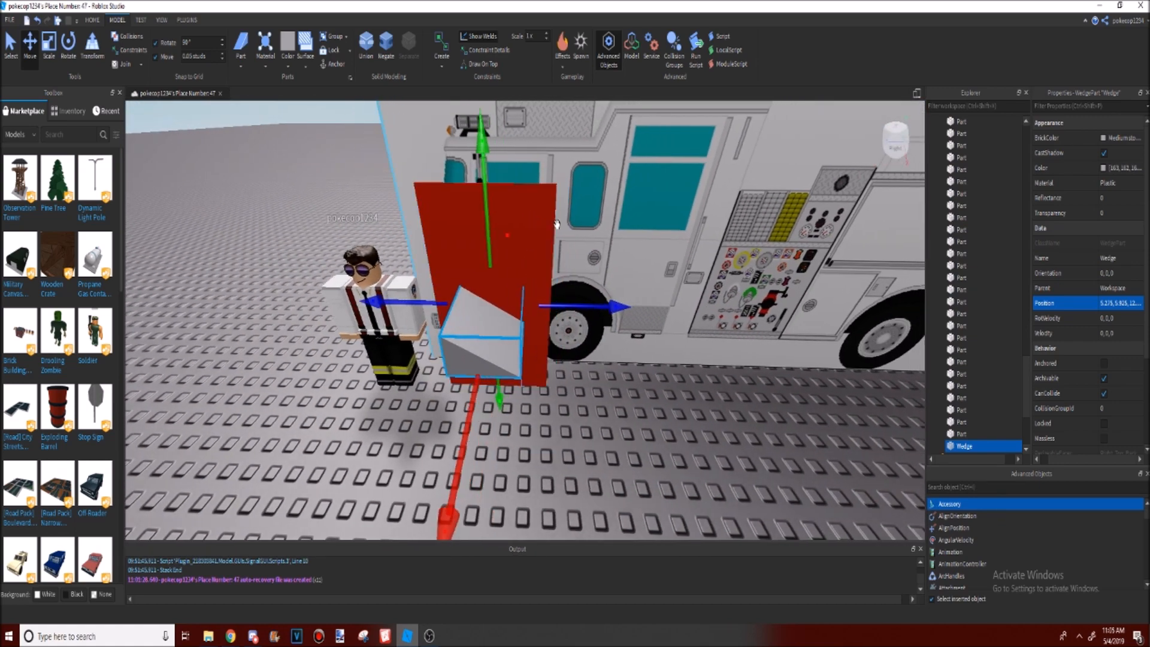
right_click_drag(556, 225, 574, 185)
right_click_drag(501, 190, 501, 190)
scroll(559, 258, "up", 5)
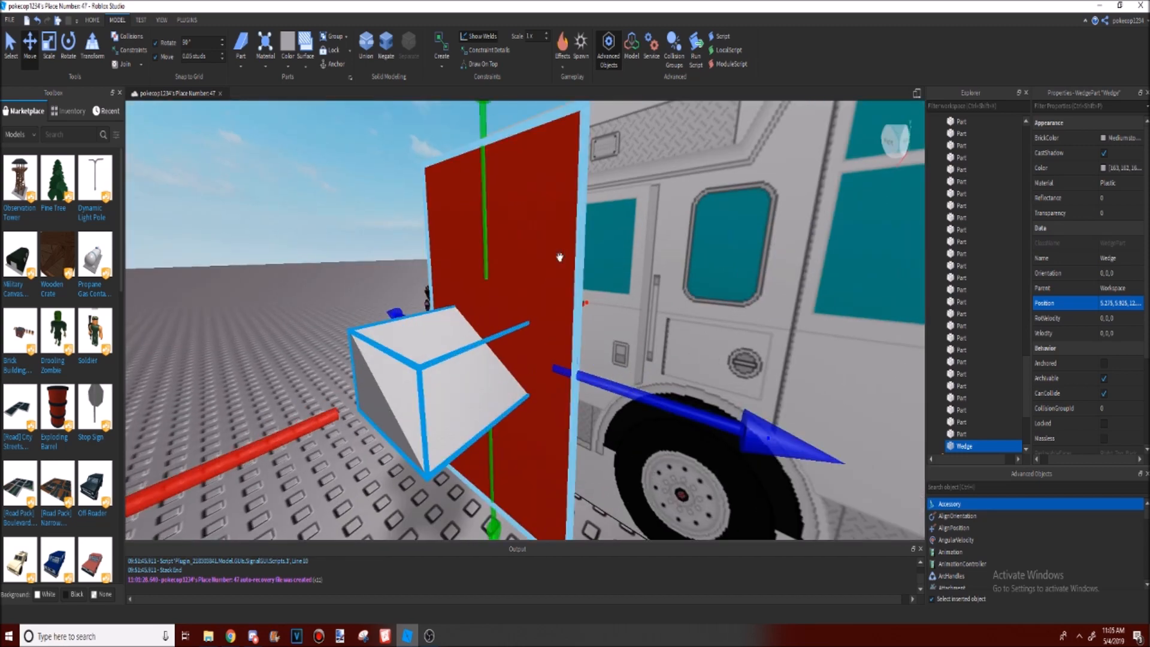
Step: Copy the red panel's size to the wedge so both parts have the same dimensions
scroll(560, 258, "down", 3)
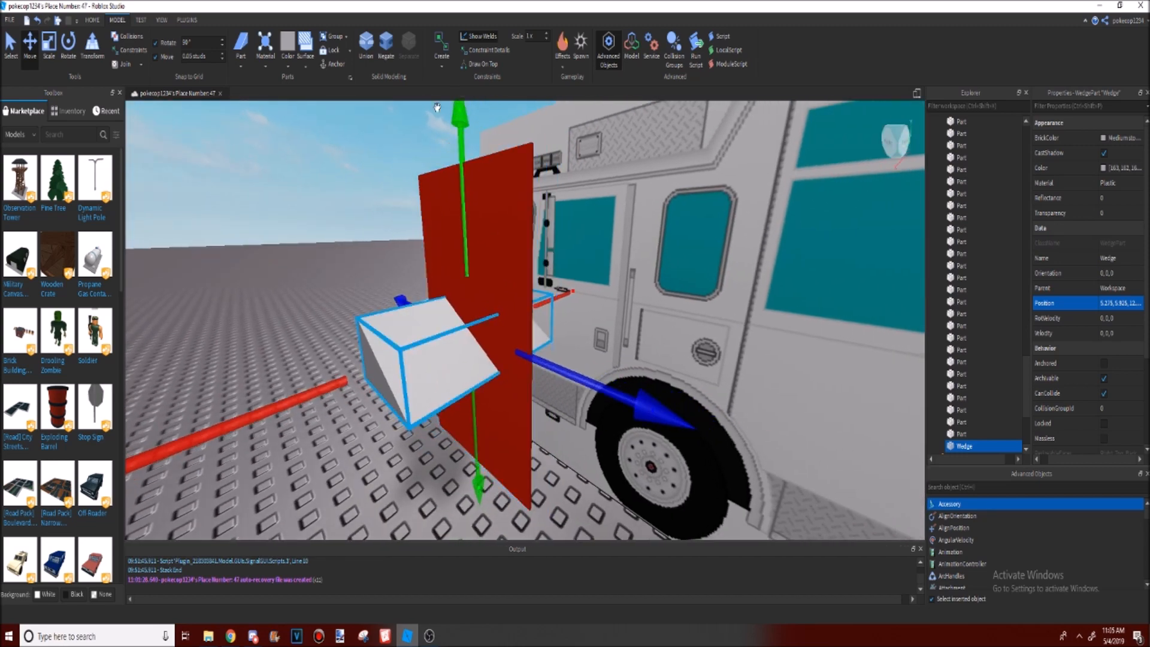
right_click_drag(509, 231, 483, 321)
right_click_drag(400, 232, 362, 290)
key("a")
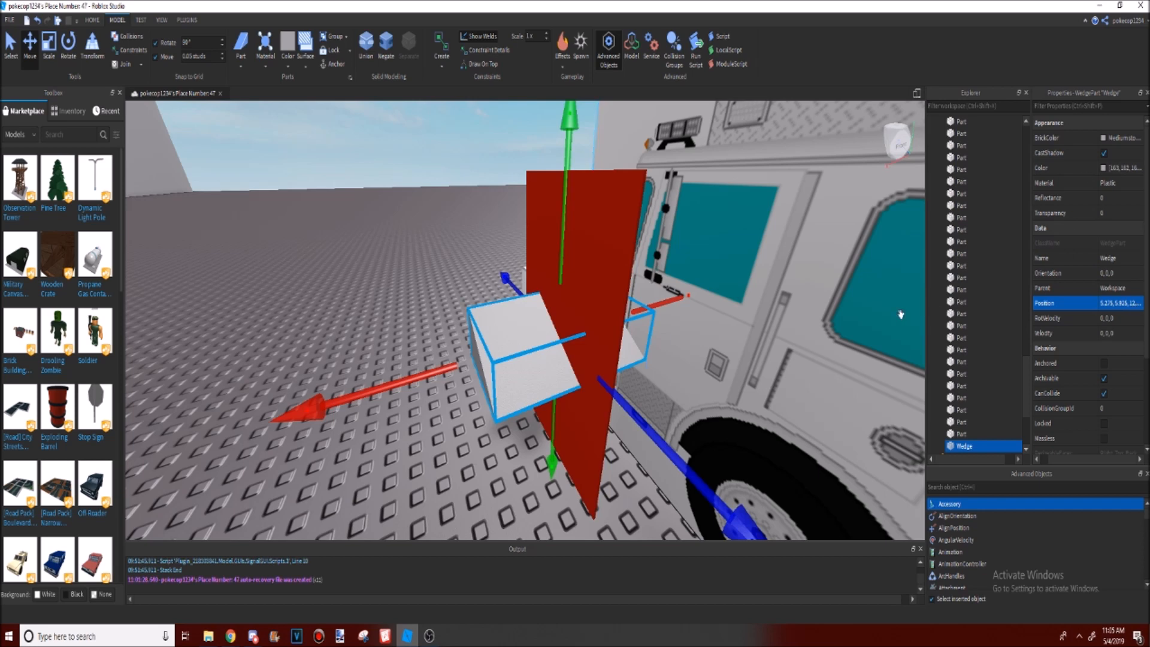
right_click_drag(624, 426, 701, 406)
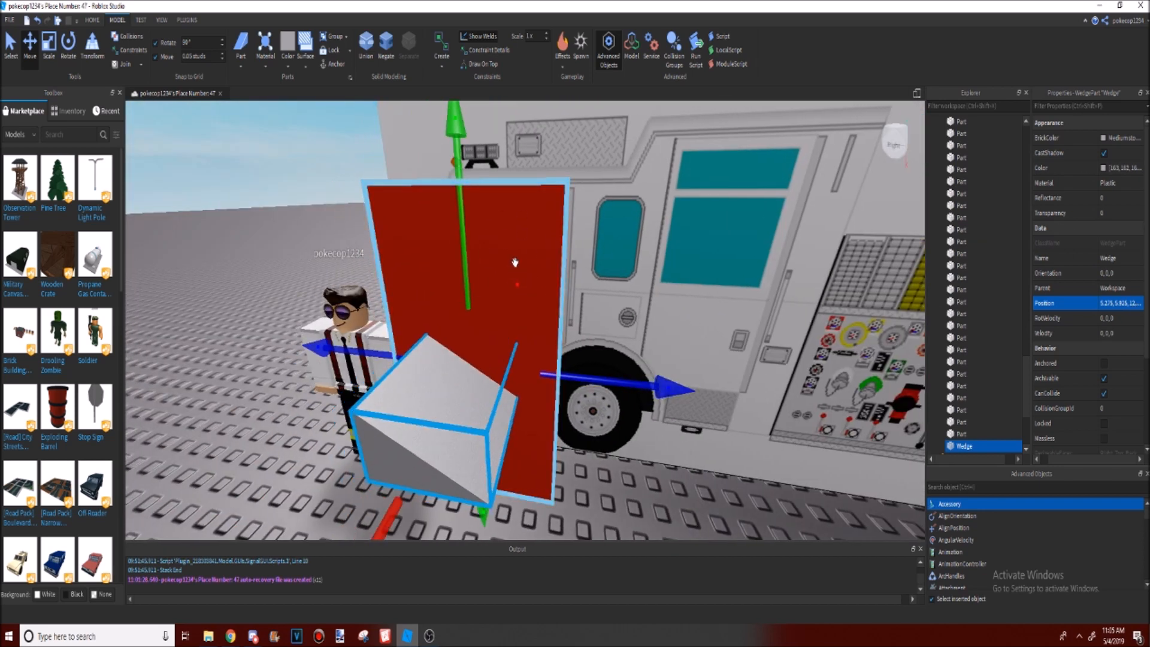
left_click(551, 261)
scroll(1113, 383, "down", 3)
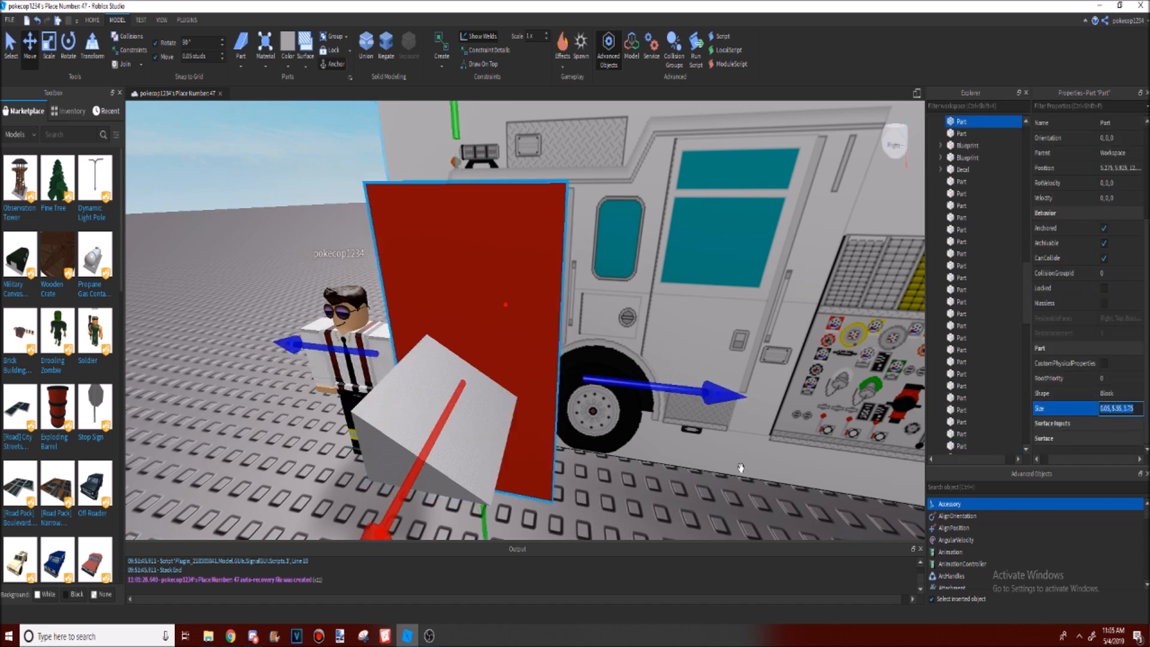
right_click_drag(696, 457, 697, 461)
left_click(517, 406)
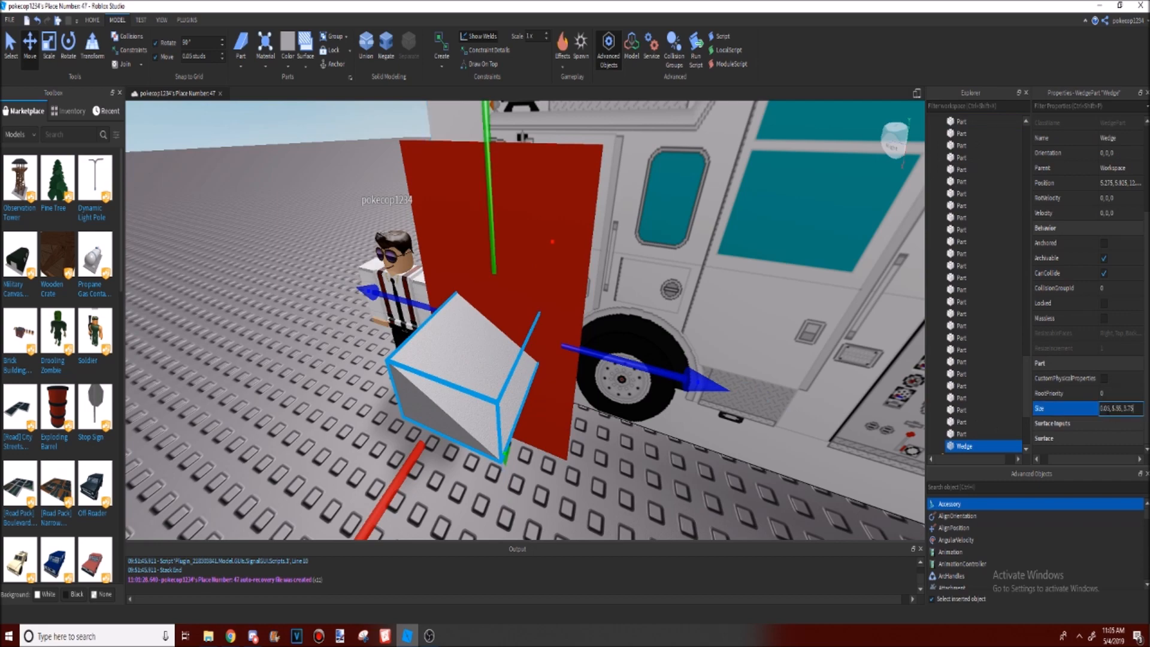
key("Return")
Step: Widen the wedge equally on both sides along the X axis so it extends past both faces of the red panel
right_click_drag(599, 327, 708, 286)
key("s")
right_click_drag(712, 399, 712, 400)
right_click_drag(478, 202, 499, 191)
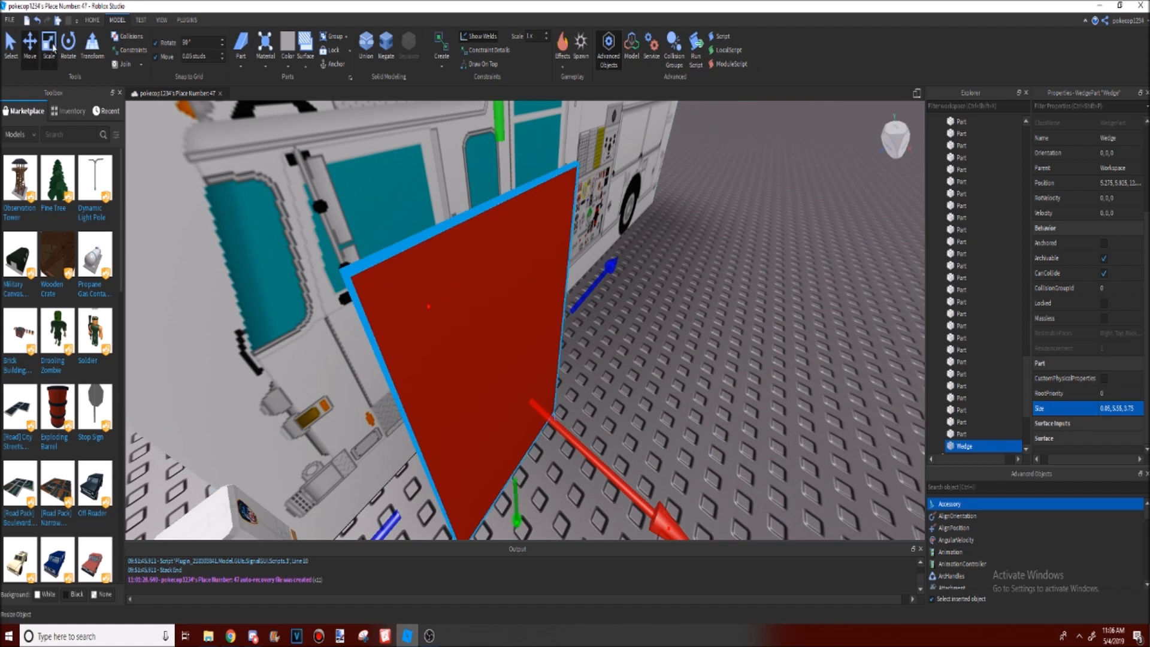
right_click_drag(742, 381, 718, 398)
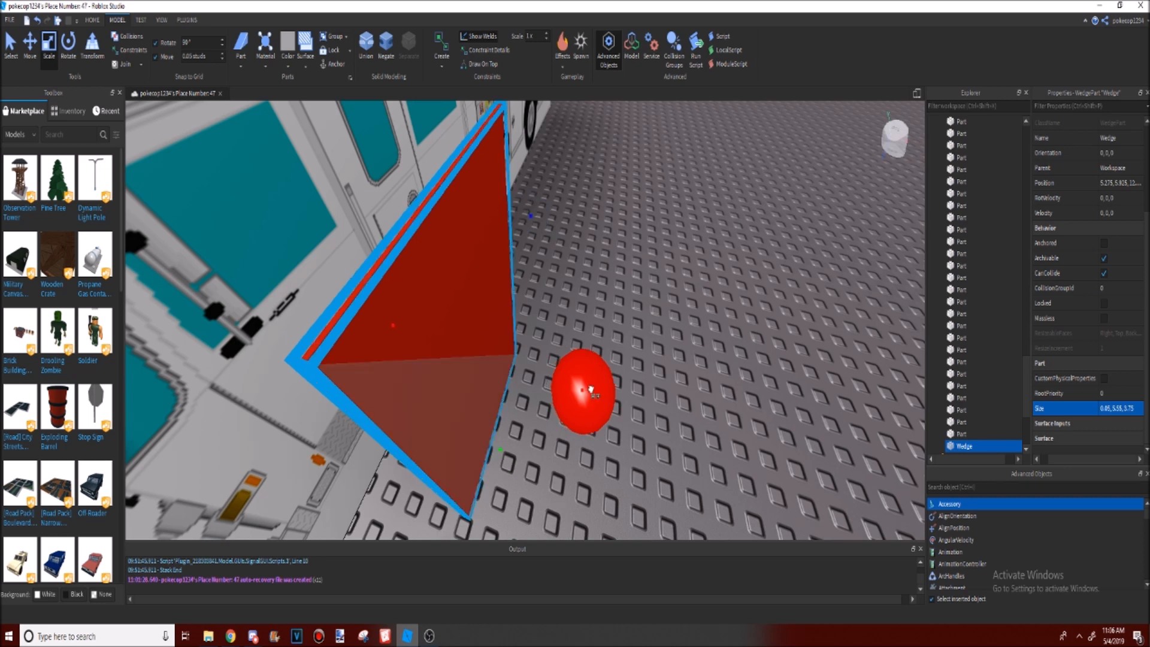
right_click_drag(596, 390, 416, 313)
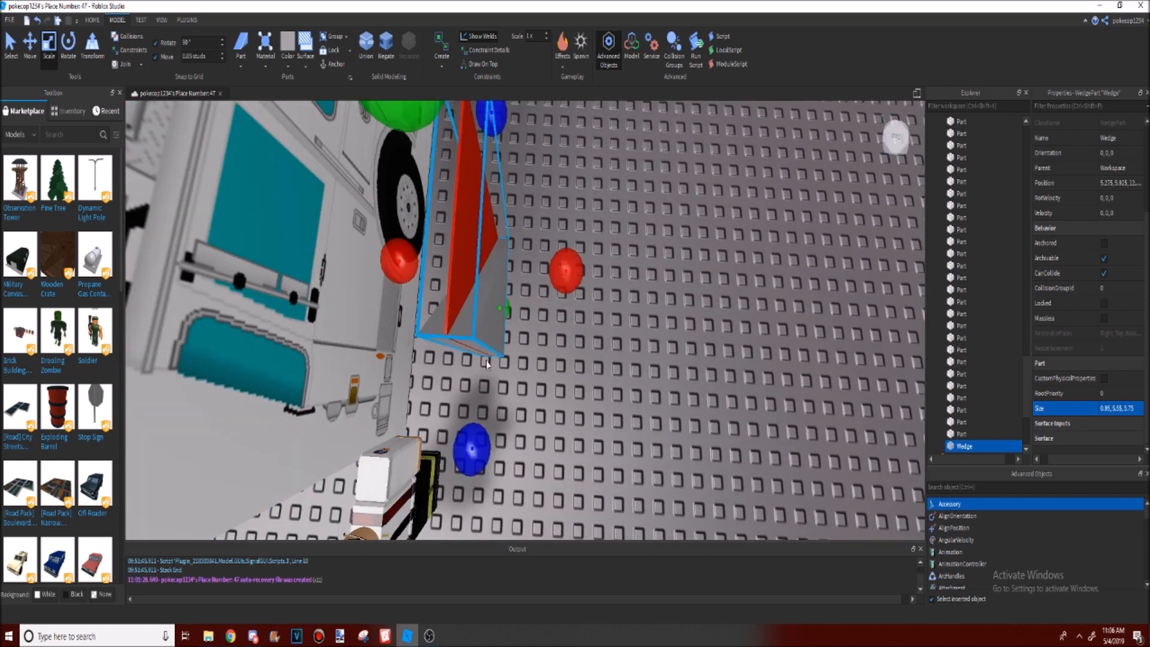
right_click_drag(488, 364, 475, 292)
mouse_move(568, 352)
right_mouse_down()
mouse_move(615, 397)
mouse_move(610, 350)
right_mouse_up()
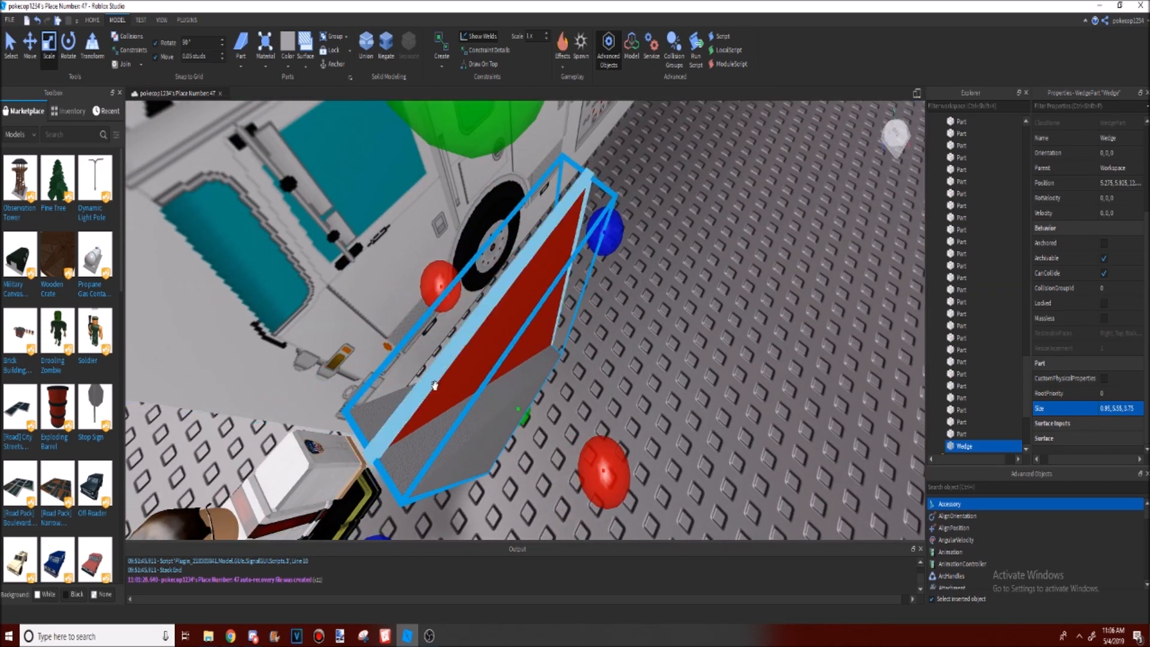
Step: Add the red panel to the wedge selection and resize both parts together along the X axis
left_click(498, 320, "ctrl")
key("a")
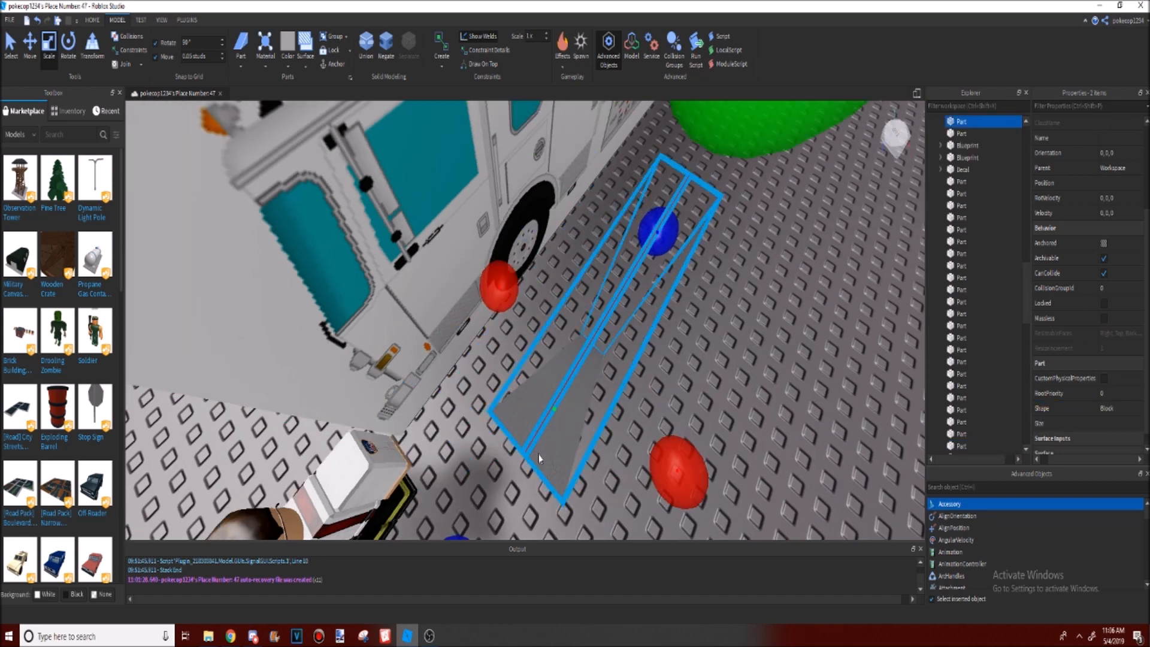
right_click_drag(565, 447, 545, 388)
key("d")
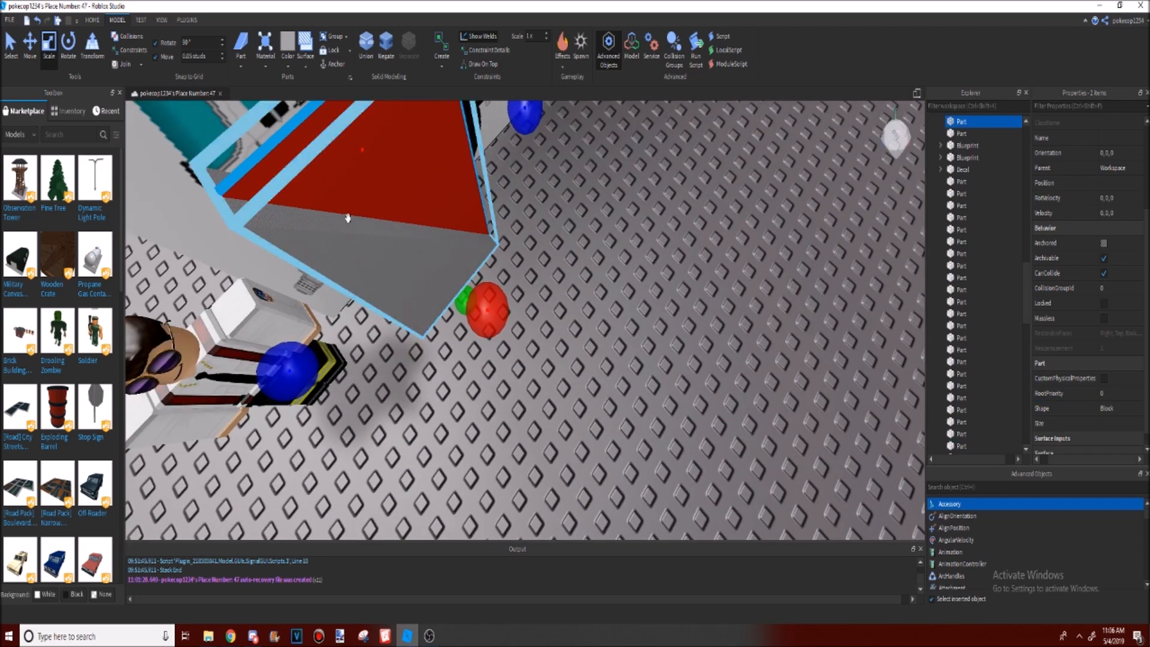
key("s")
right_click_drag(387, 256, 518, 332)
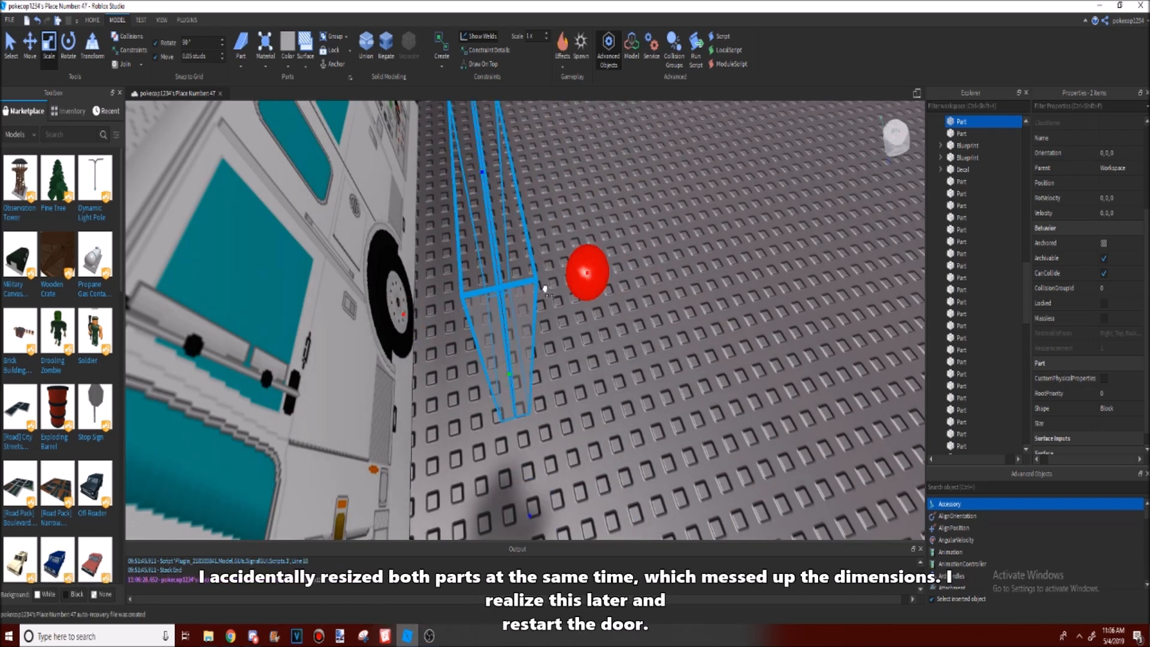
right_click_drag(564, 290, 673, 351)
left_click(585, 287)
Step: Select only the wedge and thin it equally from both sides along the X axis to about the panel's thickness
left_click(532, 347)
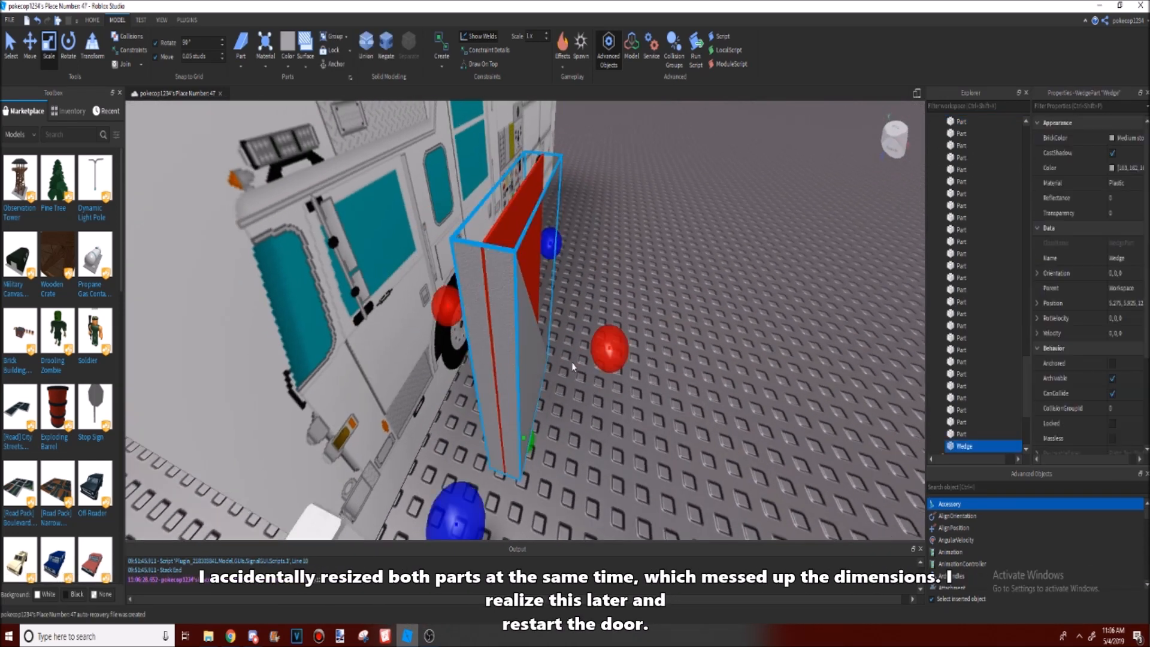
left_click_drag(621, 340, 553, 345, "ctrl")
key("w")
right_click_drag(637, 380, 636, 376)
key("s")
key("a")
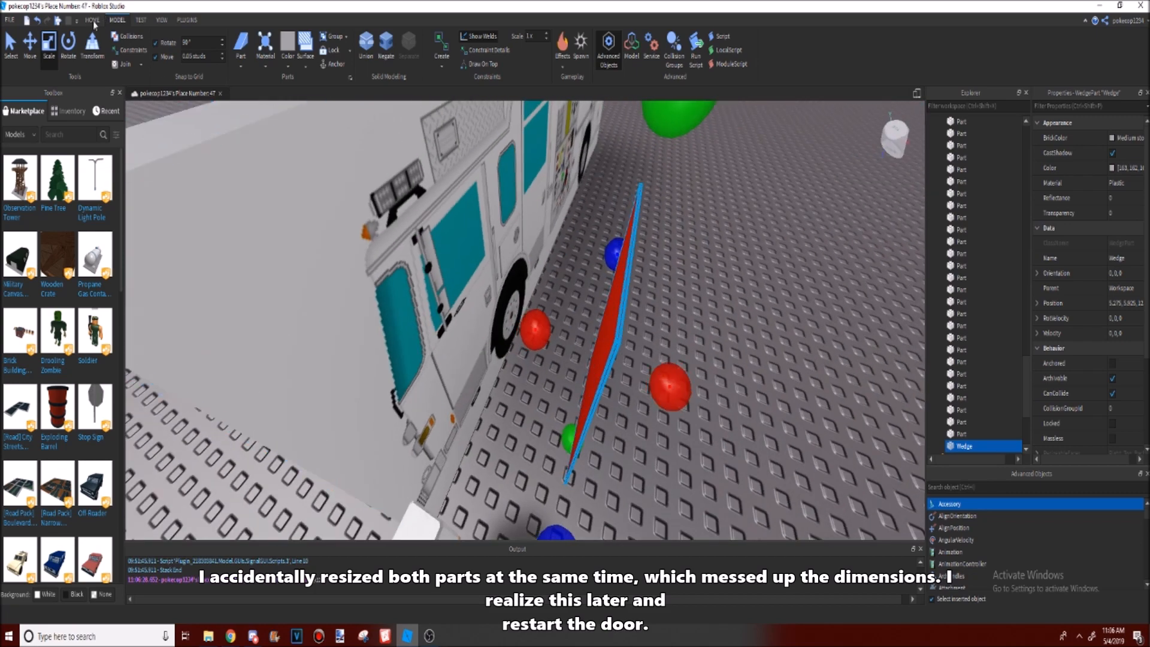
Step: Slide the wedge along the X axis out of the red panel, into the gap between the panel and the blueprint
left_click(27, 46)
left_click_drag(664, 390, 611, 366)
key("a")
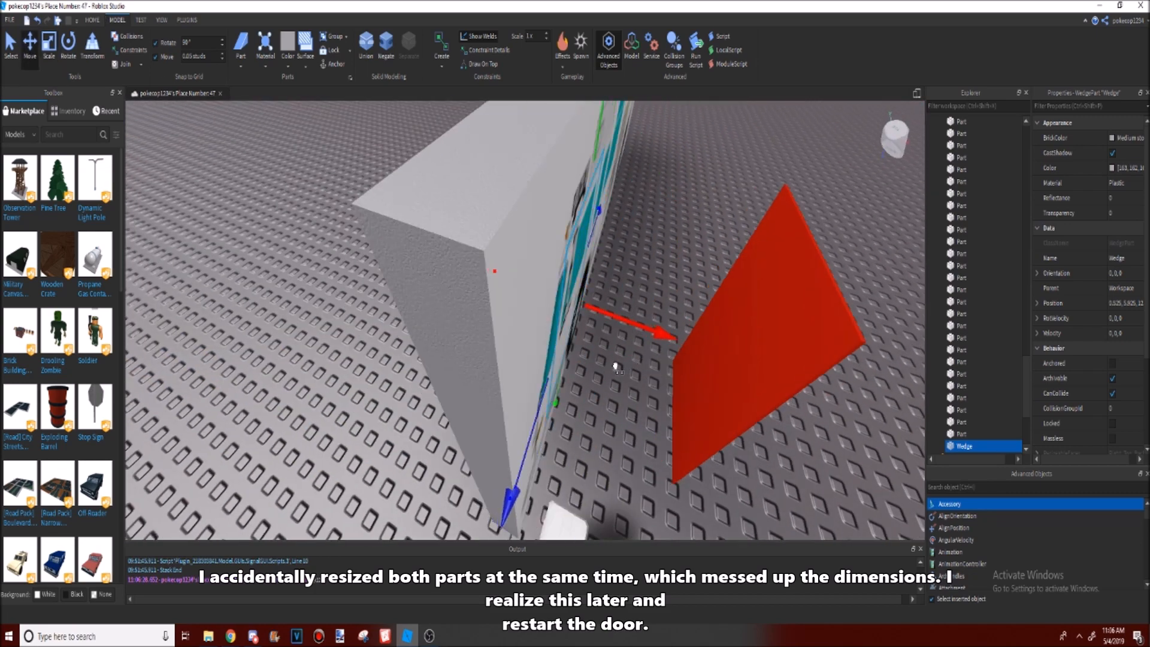
right_click_drag(614, 366, 617, 367)
left_click_drag(617, 368, 601, 357)
right_click_drag(601, 357, 601, 357)
scroll(601, 357, "down", 4)
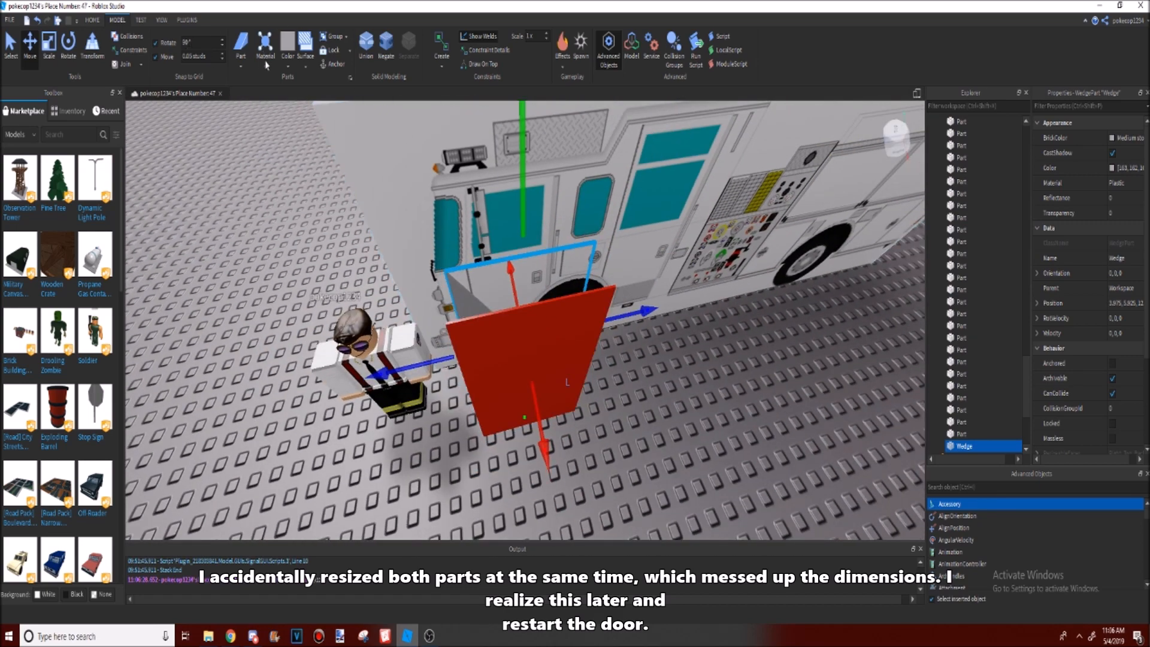
Step: Rotate the wedge 180 degrees about the Y axis so its slope faces the opposite way
left_click(67, 42)
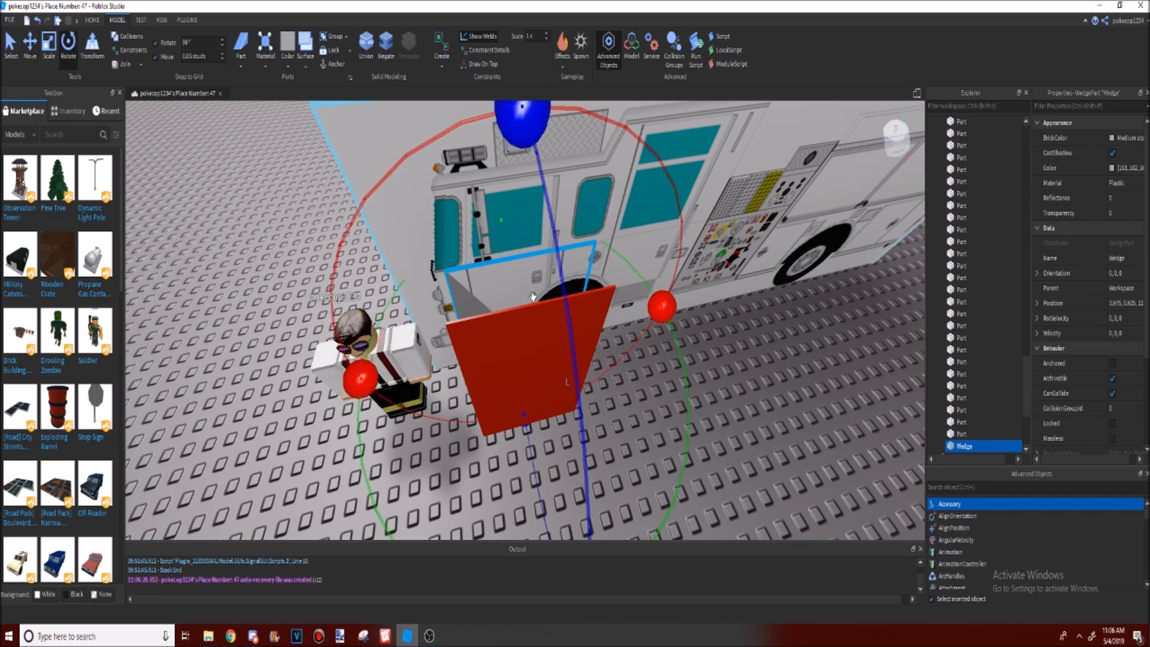
right_click_drag(572, 518, 572, 519)
left_click_drag(573, 463, 371, 202)
mouse_move(371, 202)
right_mouse_down()
mouse_move(380, 218)
mouse_move(367, 205)
right_mouse_up()
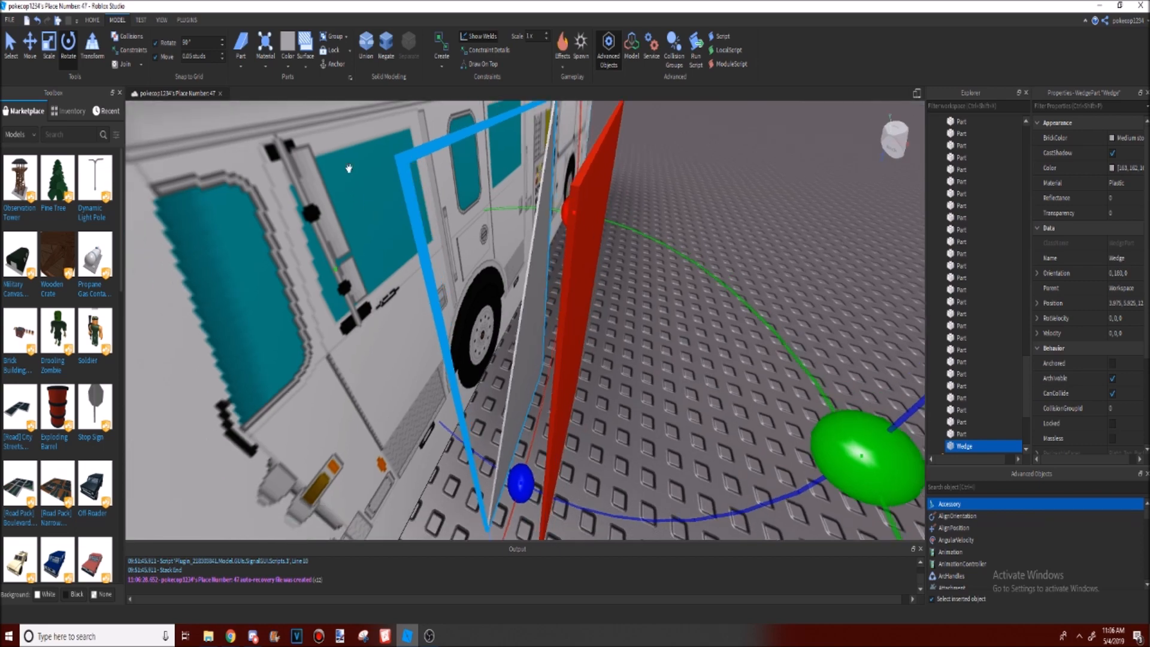
right_click_drag(548, 221, 540, 280)
scroll(300, 123, "down", 1)
right_click_drag(388, 298, 484, 234)
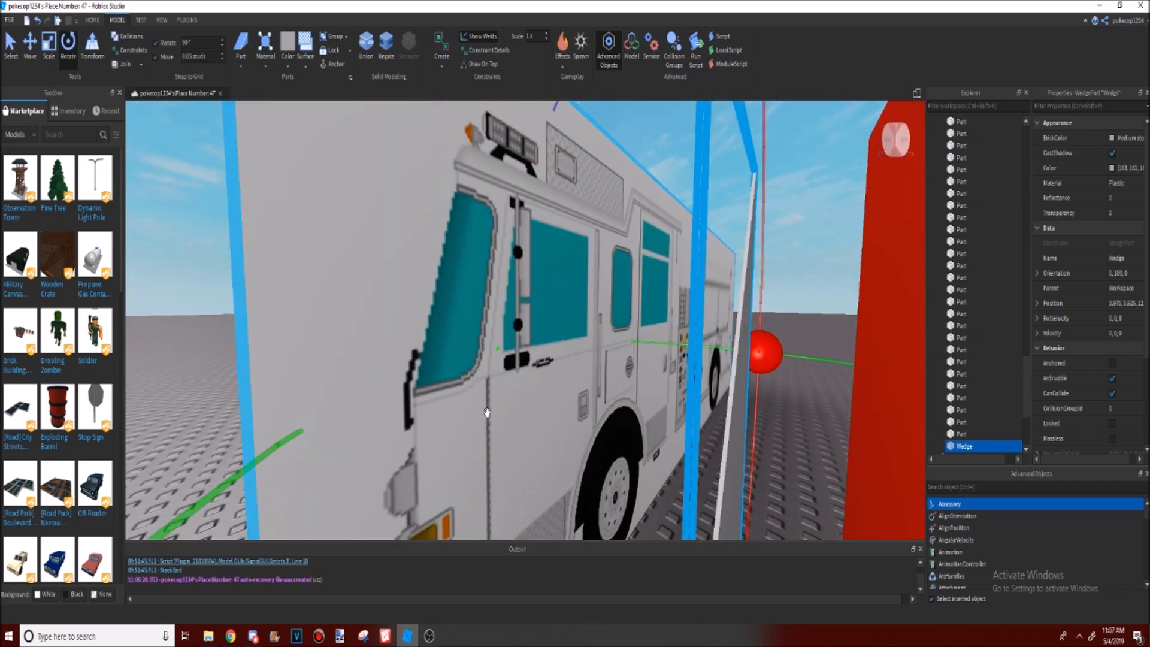
Step: Move the wedge along the X axis to 0.625, against the face of the blueprint
right_click_drag(527, 390, 505, 395)
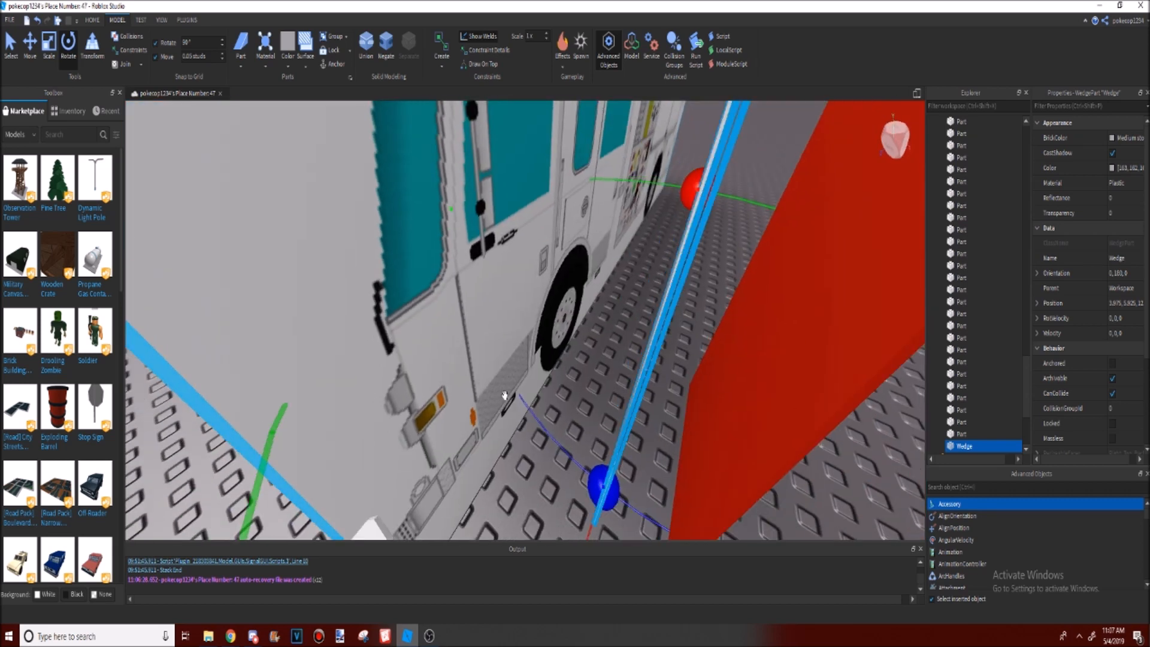
left_click(46, 49)
right_click_drag(501, 254, 505, 249)
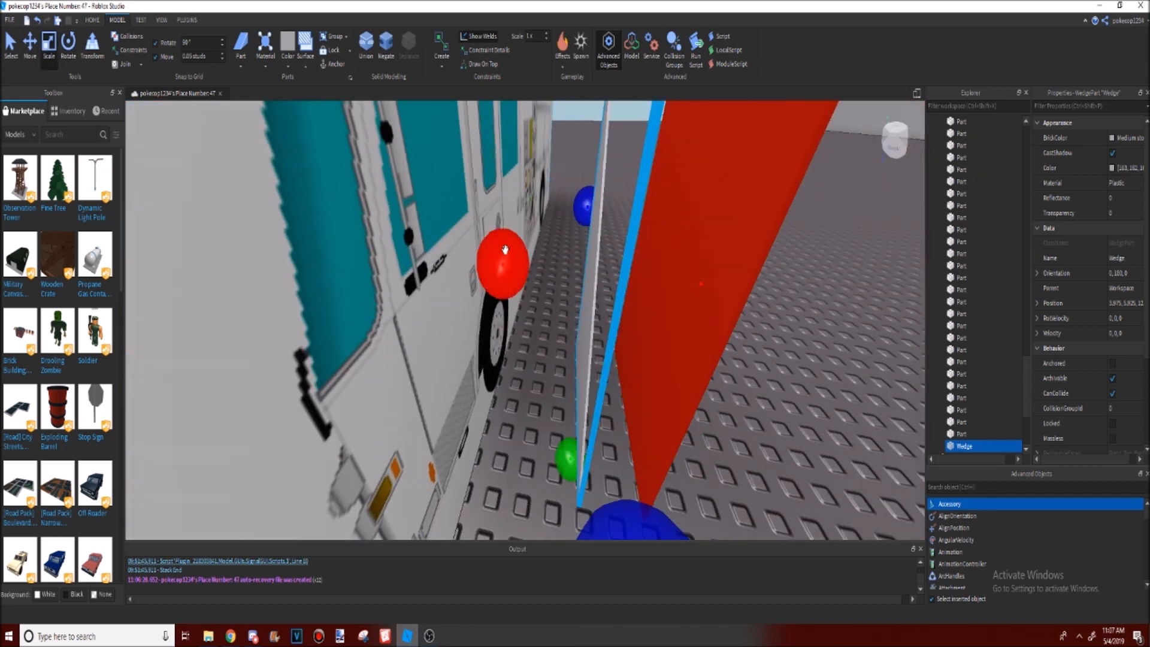
left_click(29, 42)
left_click_drag(533, 260, 387, 256)
right_click_drag(388, 256, 389, 256)
key("s")
Step: Slide the wedge along the Z axis to line its front edge up with the pillar beside the cab's front window
left_click_drag(516, 442, 556, 458)
right_click_drag(556, 459, 555, 459)
mouse_move(555, 458)
left_mouse_down()
mouse_move(590, 466)
mouse_move(554, 458)
left_mouse_up()
key("a")
right_click_drag(418, 312, 447, 309)
key("d")
right_click_drag(521, 317, 520, 316)
key("s")
key("w")
mouse_move(648, 235)
left_mouse_down()
mouse_move(618, 222)
mouse_move(634, 219)
left_mouse_up()
right_click_drag(625, 205, 625, 206)
key("w")
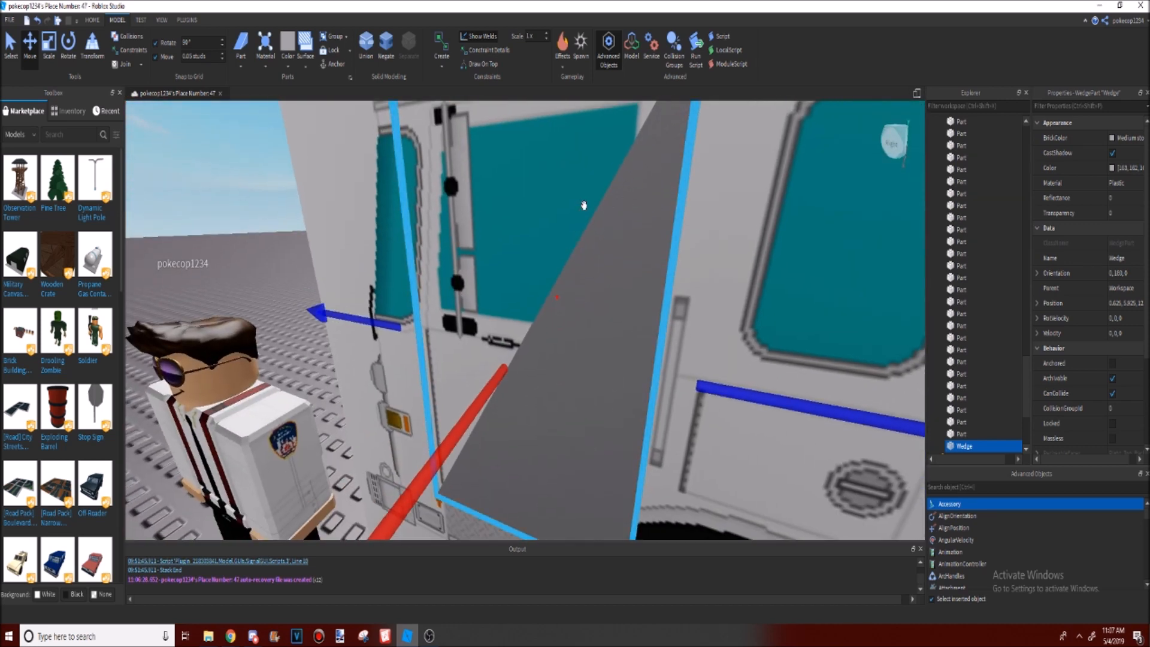
Step: Shorten the wedge along the Z axis from its rear side to a narrow strip over the cab's front pillar
right_click_drag(498, 267, 498, 268)
key("w")
key("s")
right_click_drag(597, 247, 597, 247)
key("w")
right_click_drag(578, 190, 578, 190)
left_click(49, 44)
left_click_drag(727, 380, 550, 378)
right_click_drag(542, 205, 541, 205)
Step: Lower the wedge's top edge to fit beneath the cab roof trim above the front window
right_click_drag(541, 146, 542, 145)
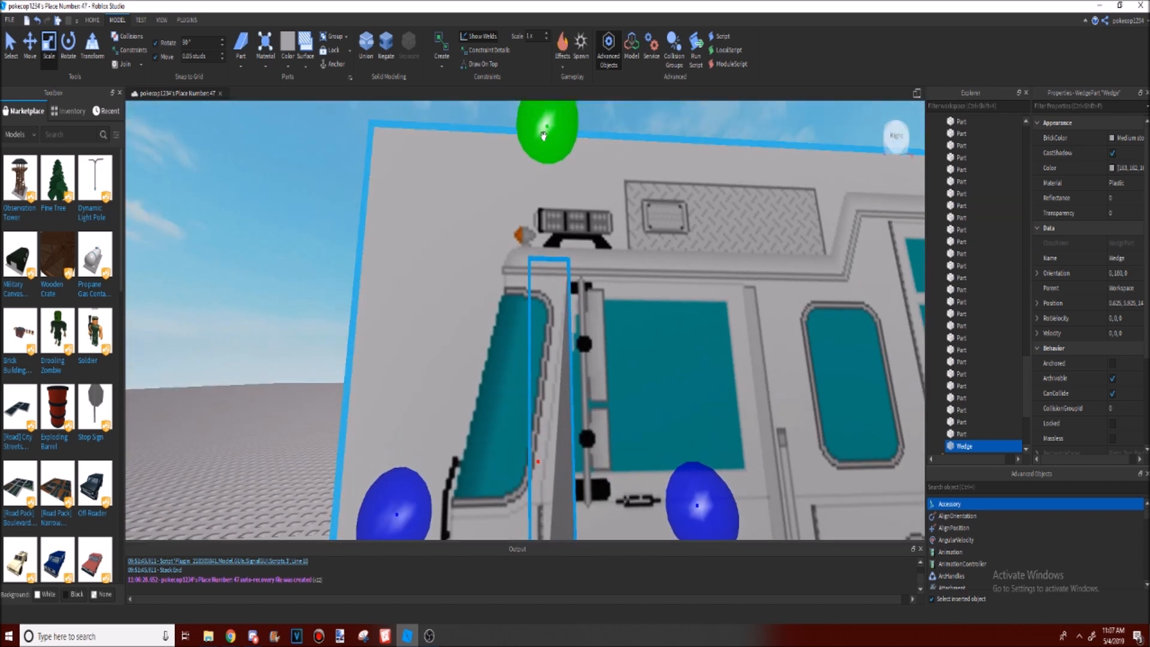
left_click_drag(547, 133, 552, 155)
scroll(553, 154, "up", 3)
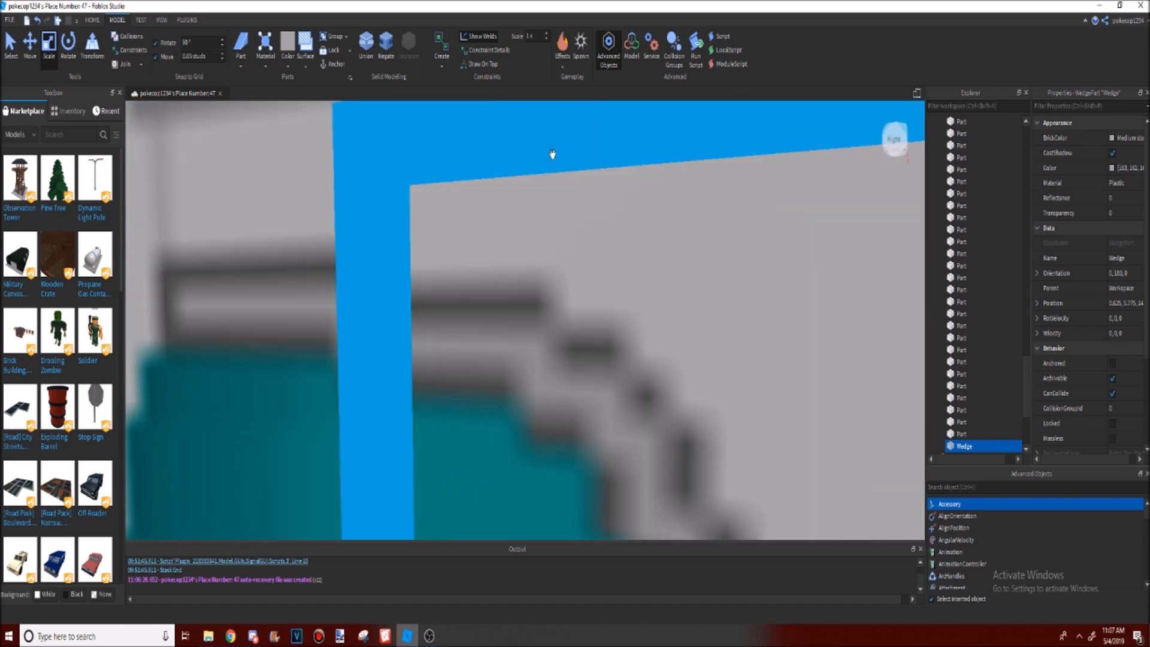
scroll(553, 154, "down", 2)
right_click_drag(552, 154, 553, 154)
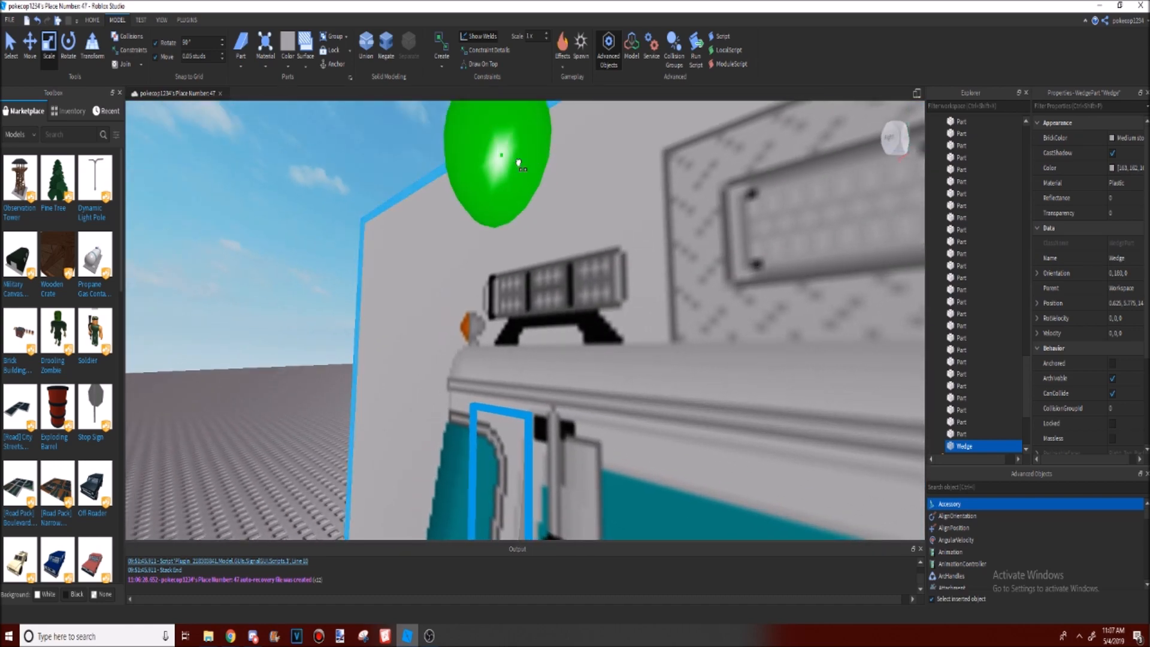
Step: Raise the wedge's bottom edge to the lower edge of the cab's front window on the blueprint
right_click_drag(524, 165, 524, 164)
key("w")
scroll(501, 326, "up", 2)
left_click_drag(504, 390, 526, 439)
scroll(508, 382, "down", 3)
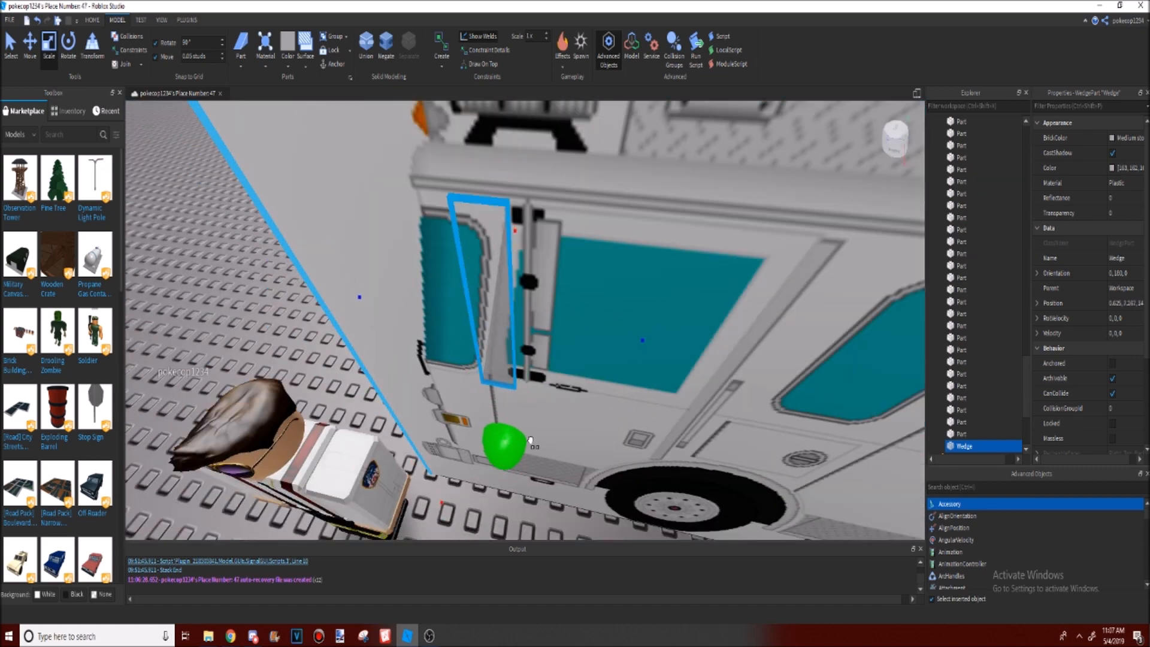
scroll(532, 435, "down", 5)
scroll(530, 430, "up", 8)
scroll(533, 428, "down", 2)
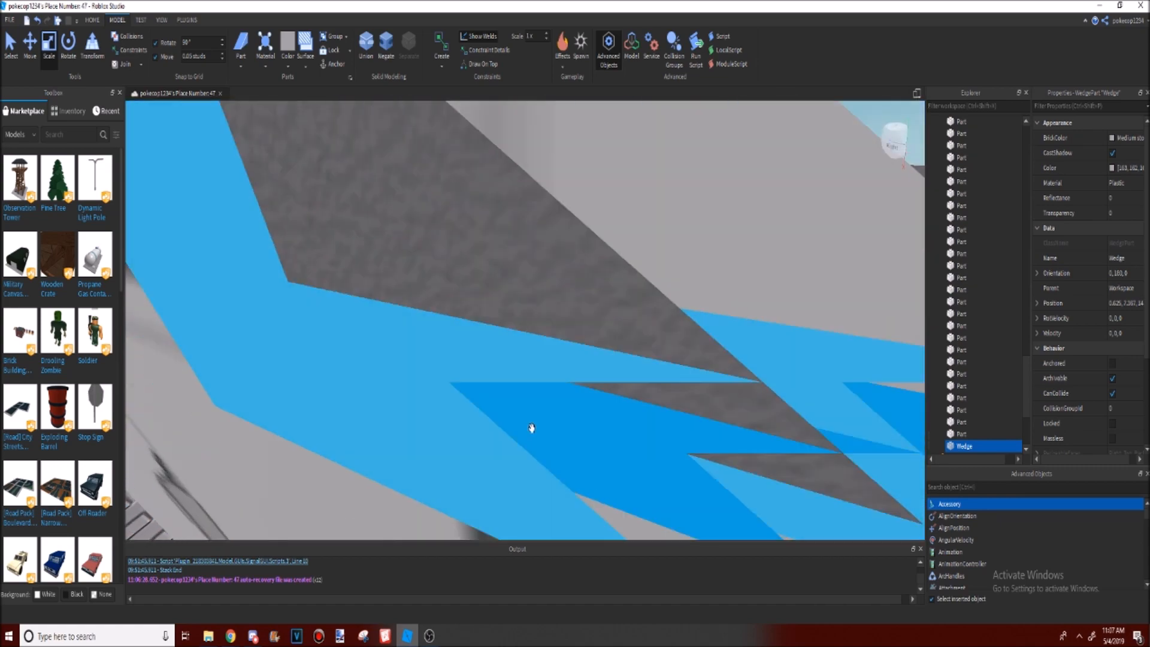
right_click_drag(532, 428, 531, 410)
scroll(531, 410, "down", 4)
scroll(532, 410, "up", 2)
scroll(532, 410, "up", 3)
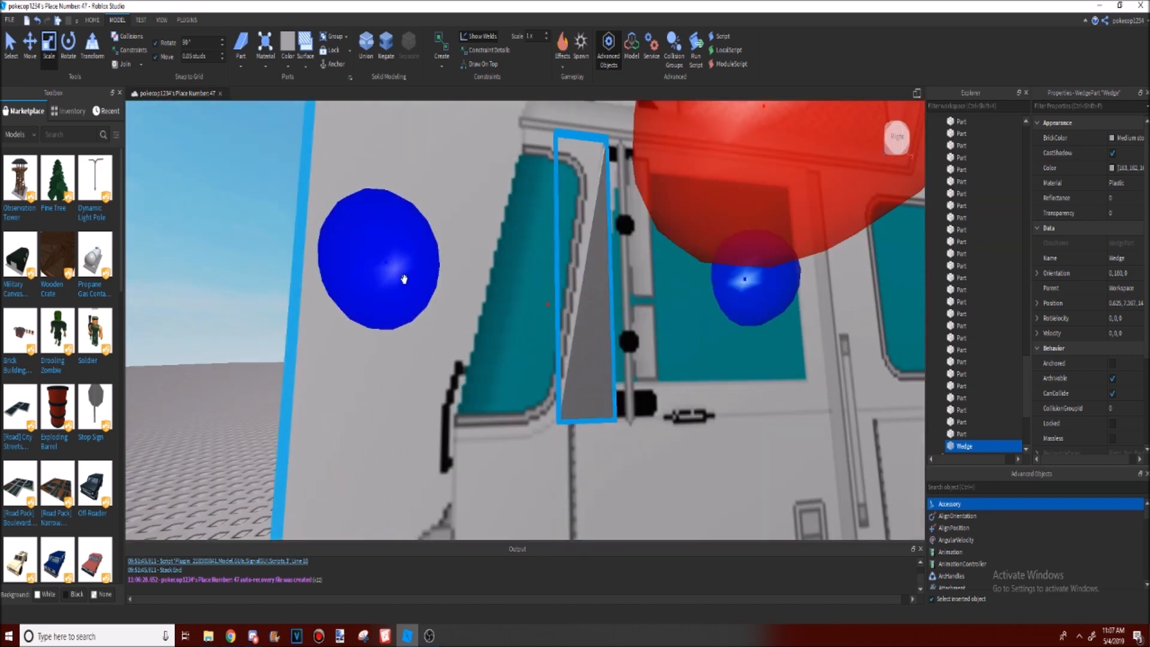
Step: Narrow the wedge from its front side along the Z axis to match the pillar beside the front window
left_click_drag(405, 279, 421, 277)
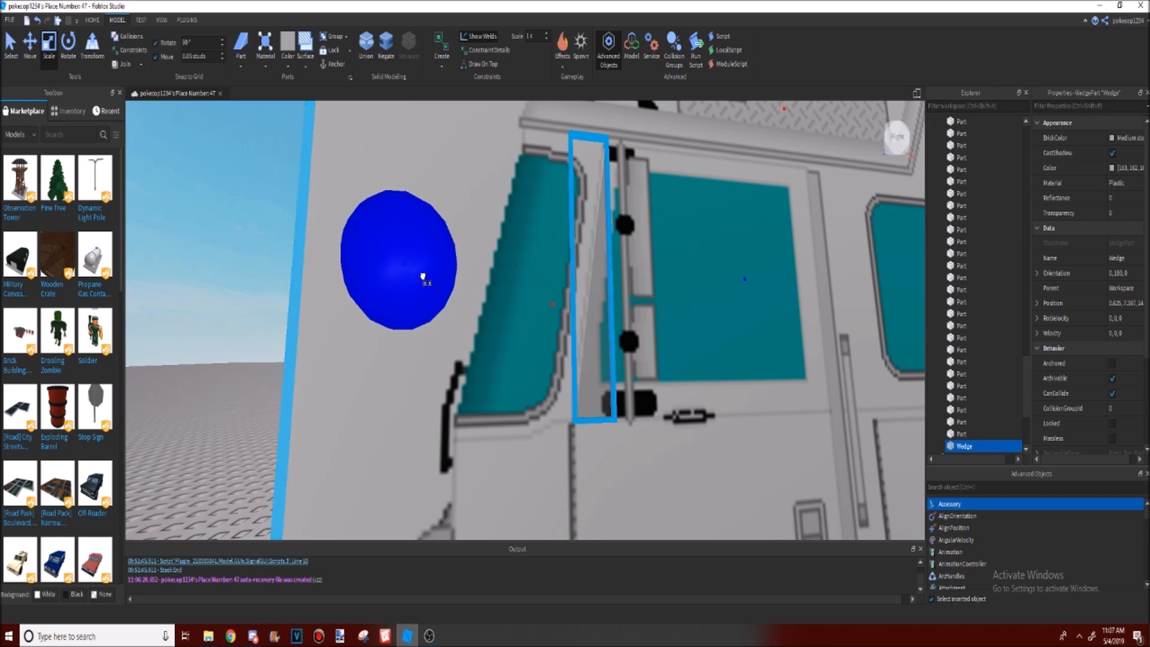
left_click_drag(421, 277, 419, 273)
scroll(419, 274, "down", 3)
right_click_drag(419, 273, 419, 273)
scroll(418, 273, "up", 4)
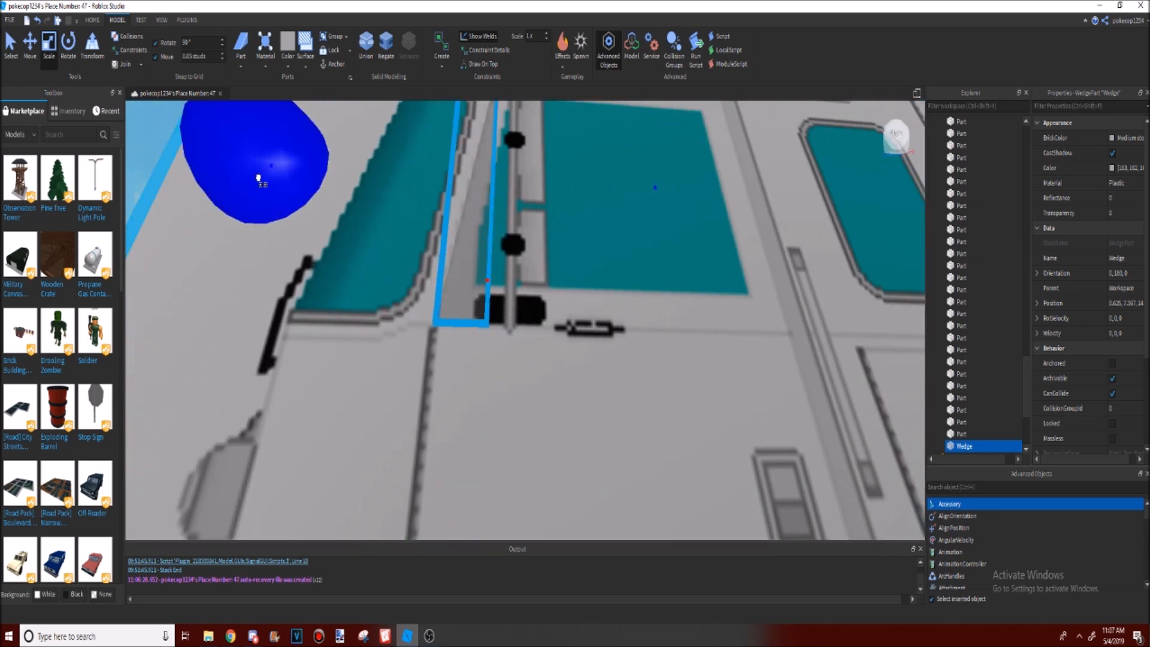
right_click_drag(298, 225, 298, 225)
right_click_drag(617, 168, 653, 178)
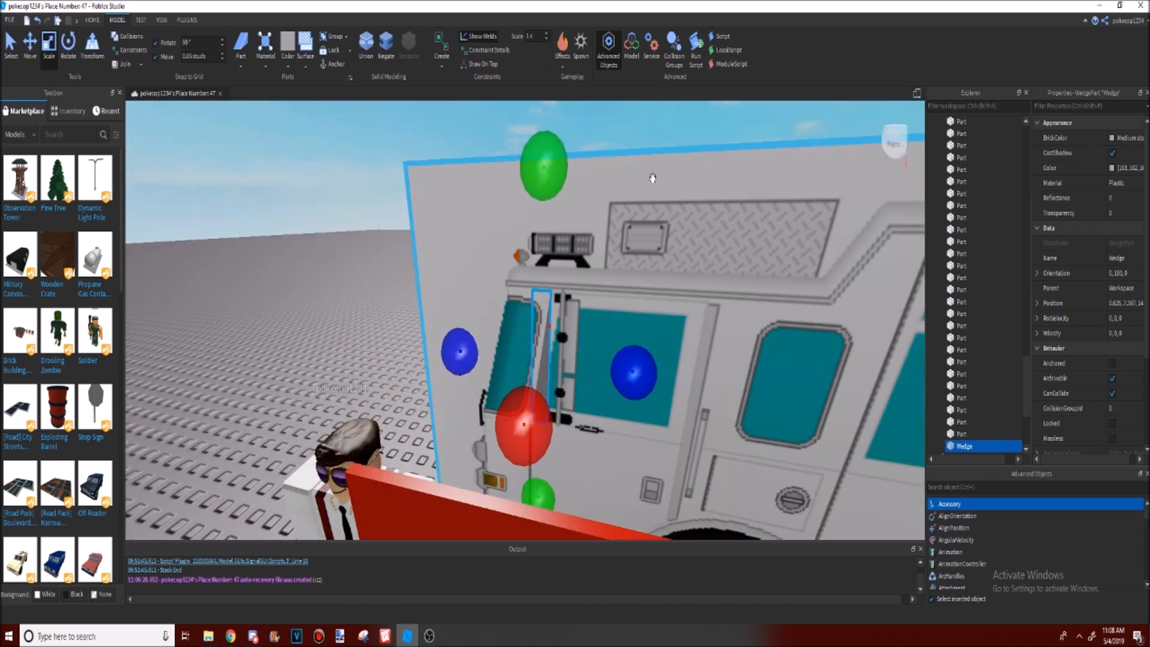
Step: Move the wedge along the X axis to 5.275, away from the blueprint and into the red panel
left_click(28, 47)
scroll(498, 470, "down", 4)
left_click_drag(513, 475, 466, 523)
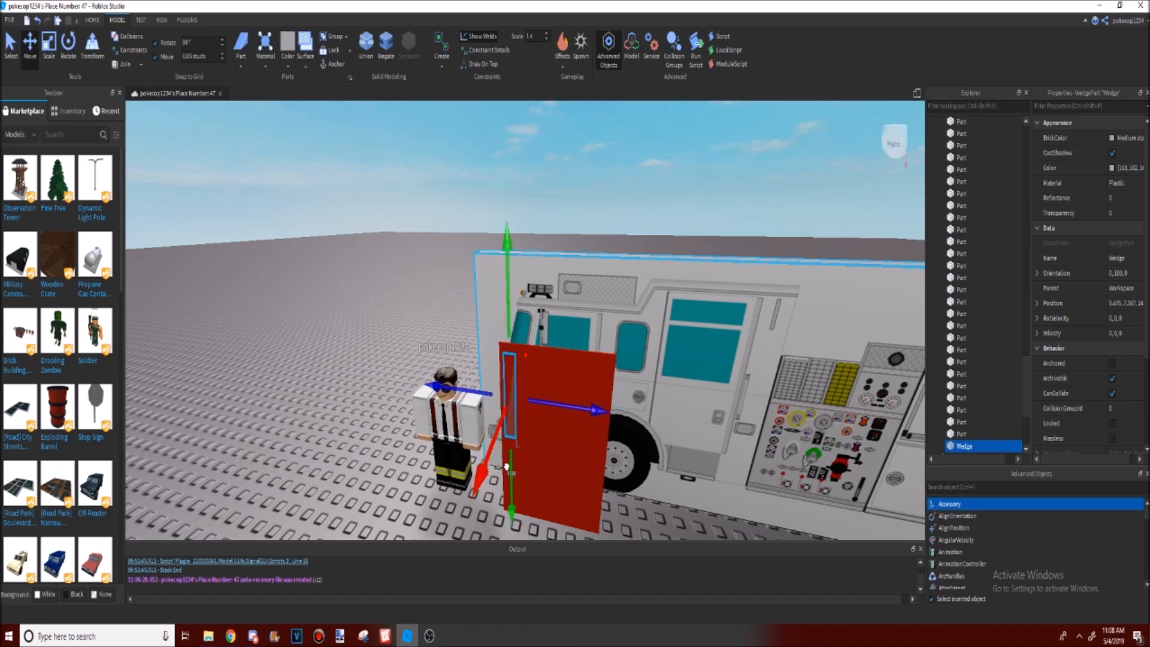
right_click_drag(634, 386, 634, 384)
scroll(629, 377, "up", 3)
right_click_drag(490, 294, 490, 293)
scroll(490, 293, "up", 2)
scroll(490, 293, "down", 3)
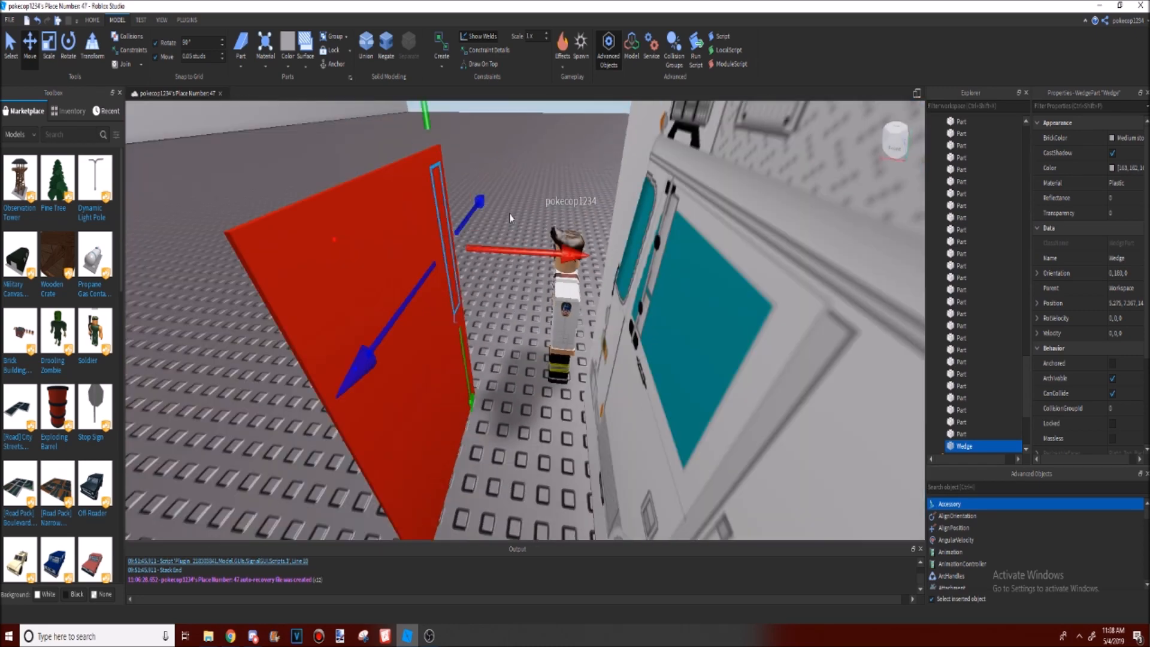
Step: Move the red panel along the X axis to 0.625, against the face of the blueprint
left_click(377, 352)
right_click_drag(378, 352, 378, 351)
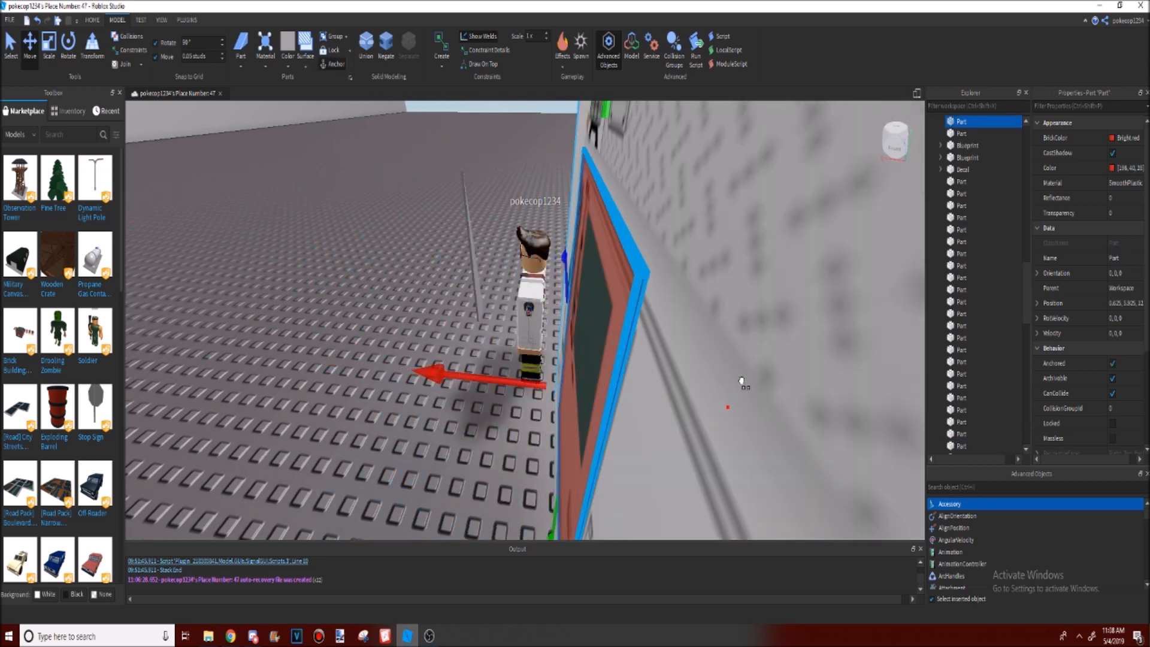
right_click_drag(727, 358, 723, 359)
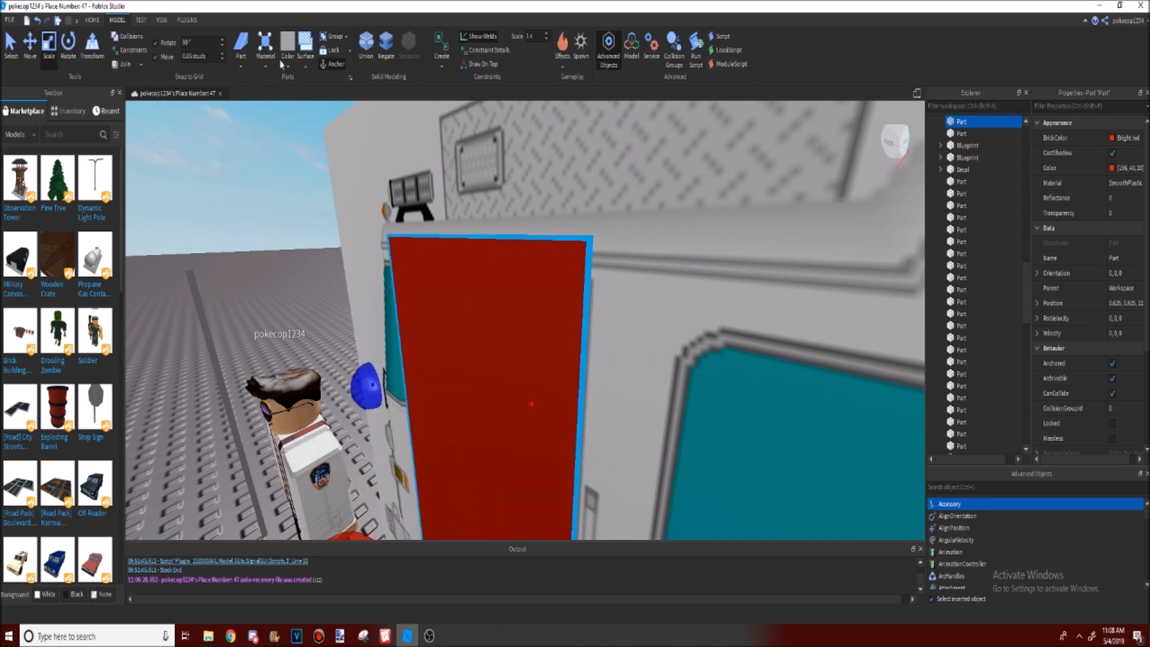
Step: Lower the red panel's top edge slightly to match the top line of the front cab door on the blueprint
right_click_drag(376, 185, 378, 180)
left_click_drag(551, 150, 544, 174)
right_click_drag(353, 194, 353, 199)
scroll(369, 189, "down", 2)
scroll(406, 205, "up", 2)
right_click_drag(430, 144, 431, 138)
scroll(432, 138, "down", 1)
scroll(431, 138, "up", 1)
Step: Move the red panel along the X axis to 2.875, away from the blueprint
left_click(26, 50)
scroll(554, 390, "down", 1)
left_click_drag(562, 386, 603, 458)
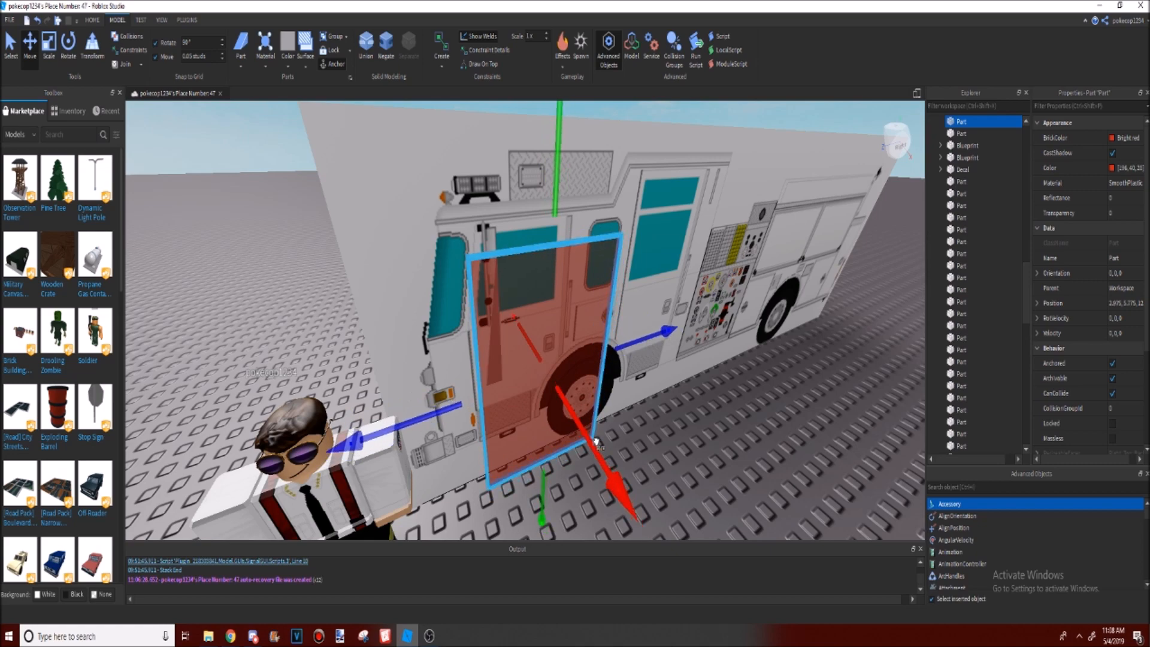
left_click_drag(594, 435, 593, 433)
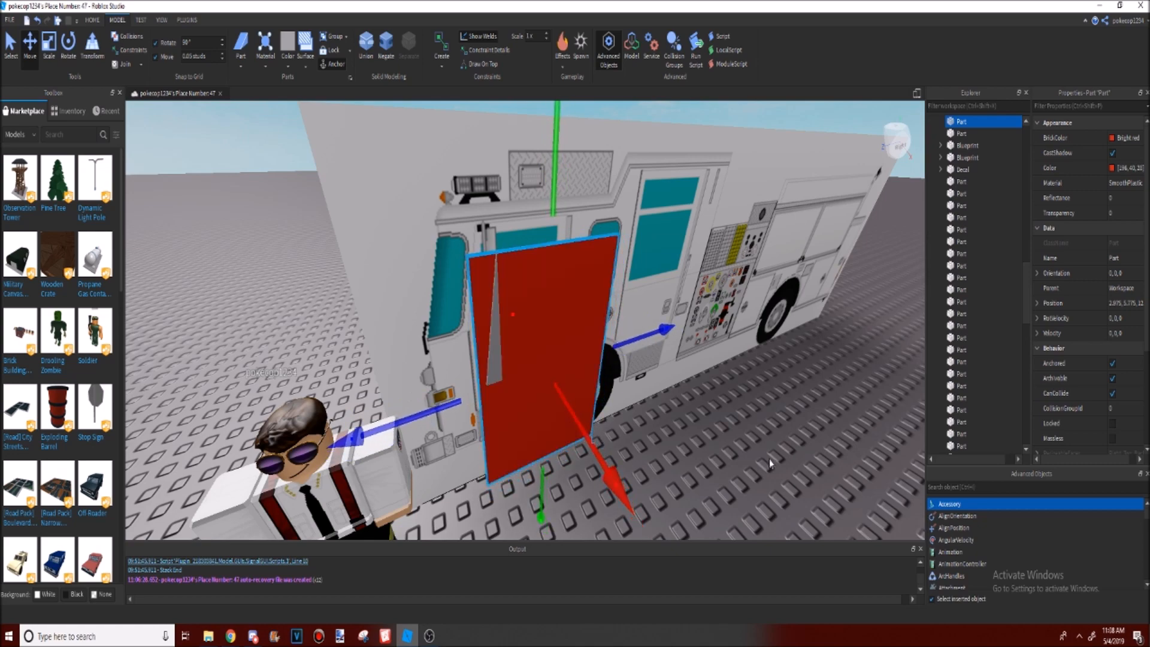
Step: Narrow the red panel from its front side along the Z axis toward the slanted edge of the wedge
left_click(755, 482)
scroll(753, 480, "up", 2)
right_click_drag(753, 481, 753, 481)
scroll(753, 480, "down", 2)
scroll(447, 275, "down", 2)
right_click_drag(448, 274, 447, 276)
scroll(448, 276, "up", 2)
right_click_drag(488, 414, 493, 421)
left_click(493, 421)
left_click(49, 46)
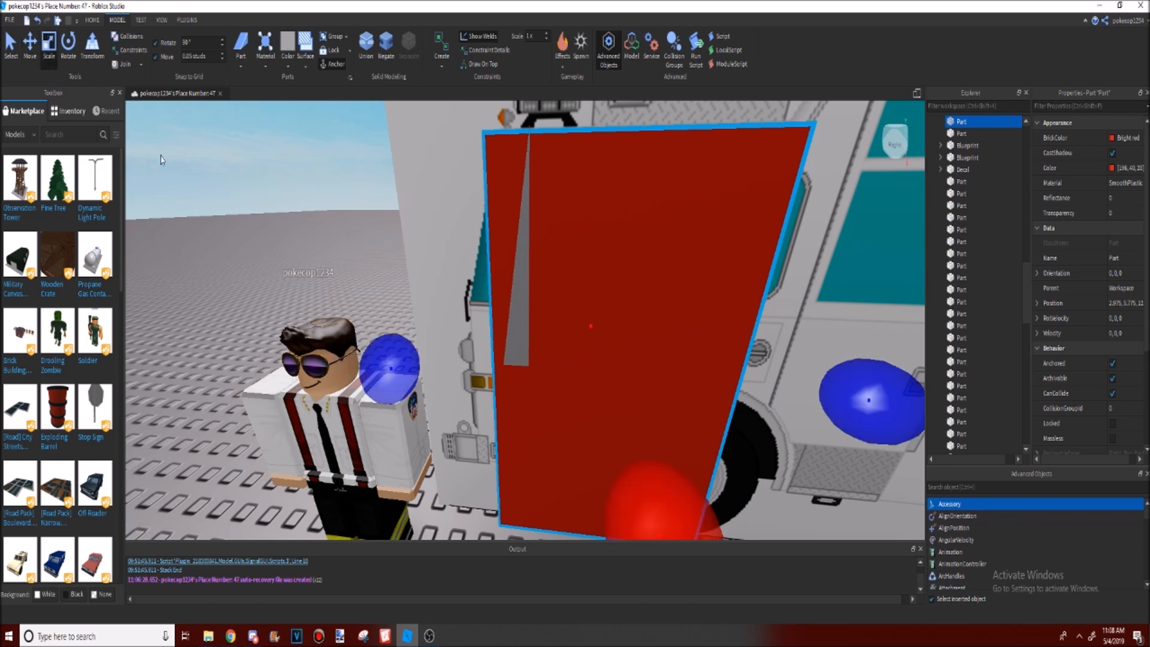
left_click_drag(395, 371, 405, 374)
scroll(414, 384, "down", 5)
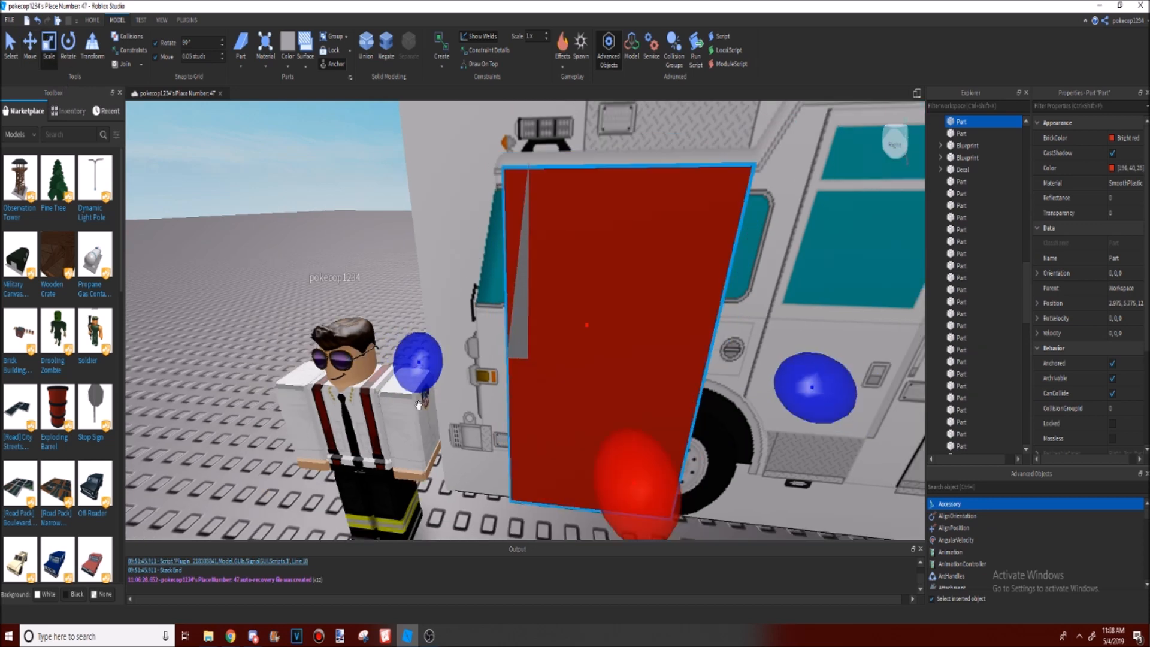
Step: Move the red panel back along the X axis to 0.625, against the face of the blueprint
left_click(420, 393)
scroll(465, 419, "up", 4)
left_click(463, 419)
right_click_drag(463, 418, 123, 5)
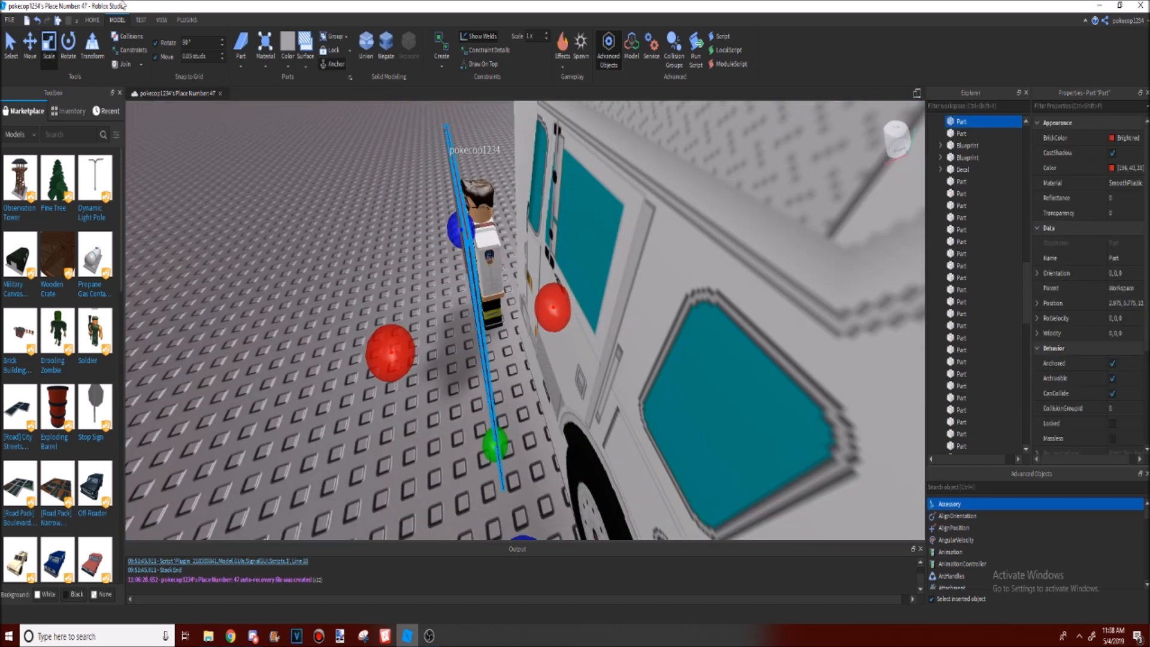
scroll(685, 360, "up", 2)
left_click_drag(580, 272, 623, 260)
scroll(623, 260, "down", 2)
scroll(623, 261, "up", 4)
left_click_drag(659, 180, 710, 165)
scroll(594, 273, "down", 2)
left_click_drag(594, 272, 634, 269)
right_click_drag(634, 270, 269, 154)
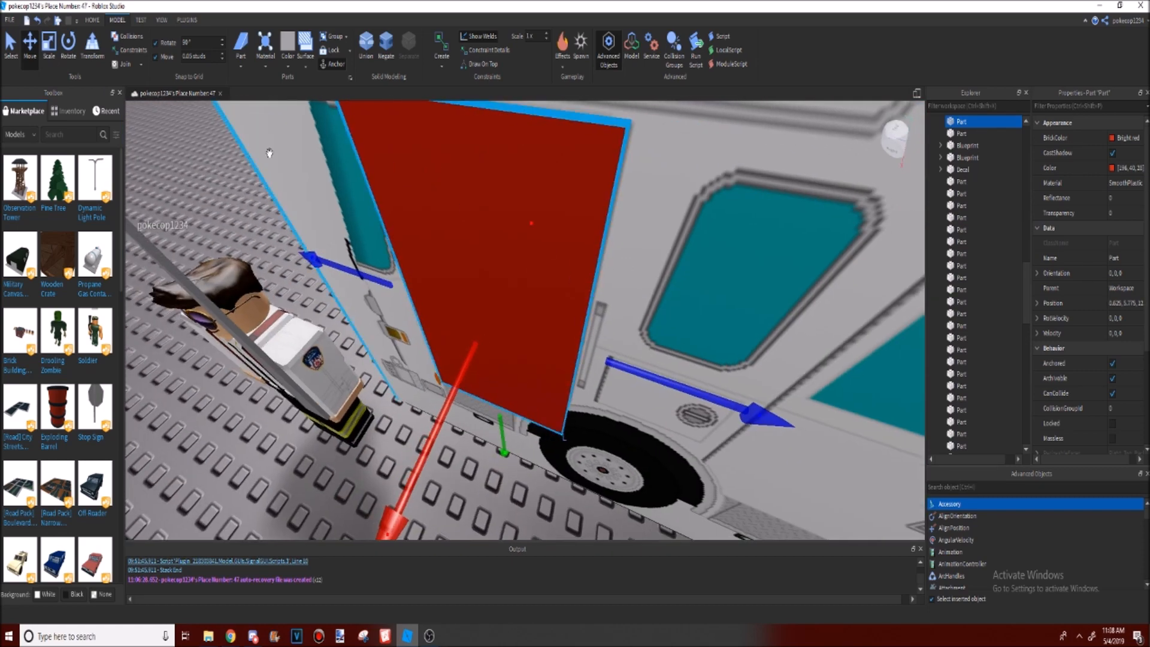
Step: Narrow the red panel slightly from its rear side and raise its bottom edge to the diamond-plate trim below the cab door
left_click(51, 48)
left_click_drag(687, 398, 677, 400)
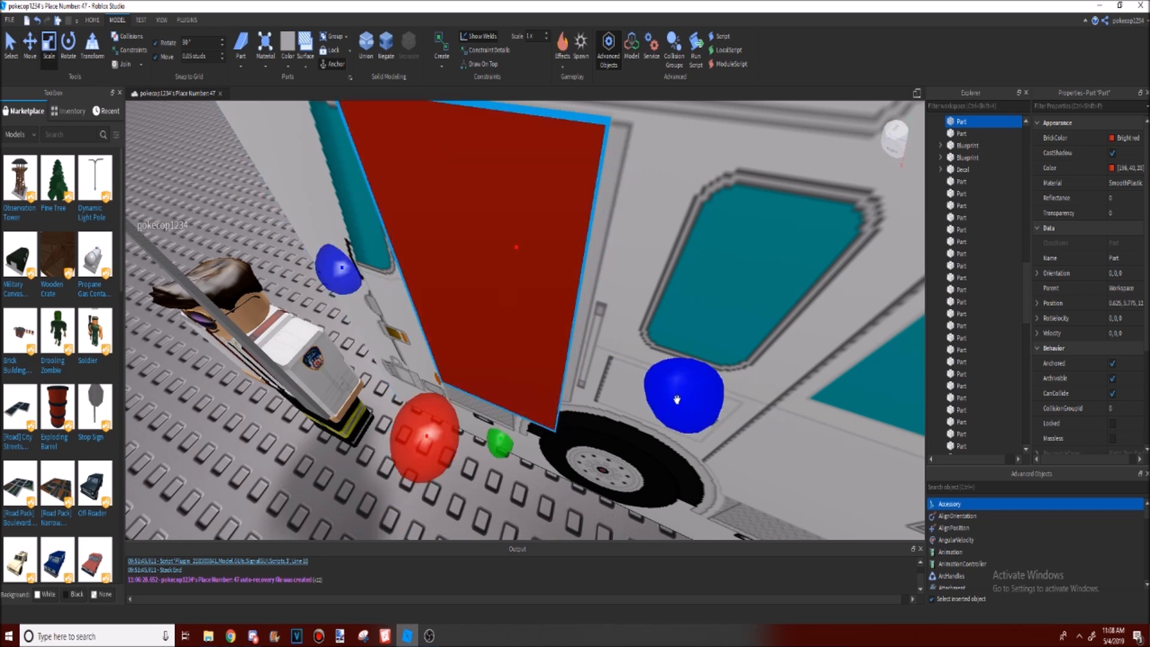
right_click_drag(677, 400, 675, 398)
key("w")
left_click_drag(472, 358, 472, 337)
key("f")
scroll(1070, 234, "down", 3)
scroll(537, 284, "down", 3)
right_click_drag(537, 283, 531, 295)
scroll(532, 296, "up", 4)
scroll(650, 264, "down", 4)
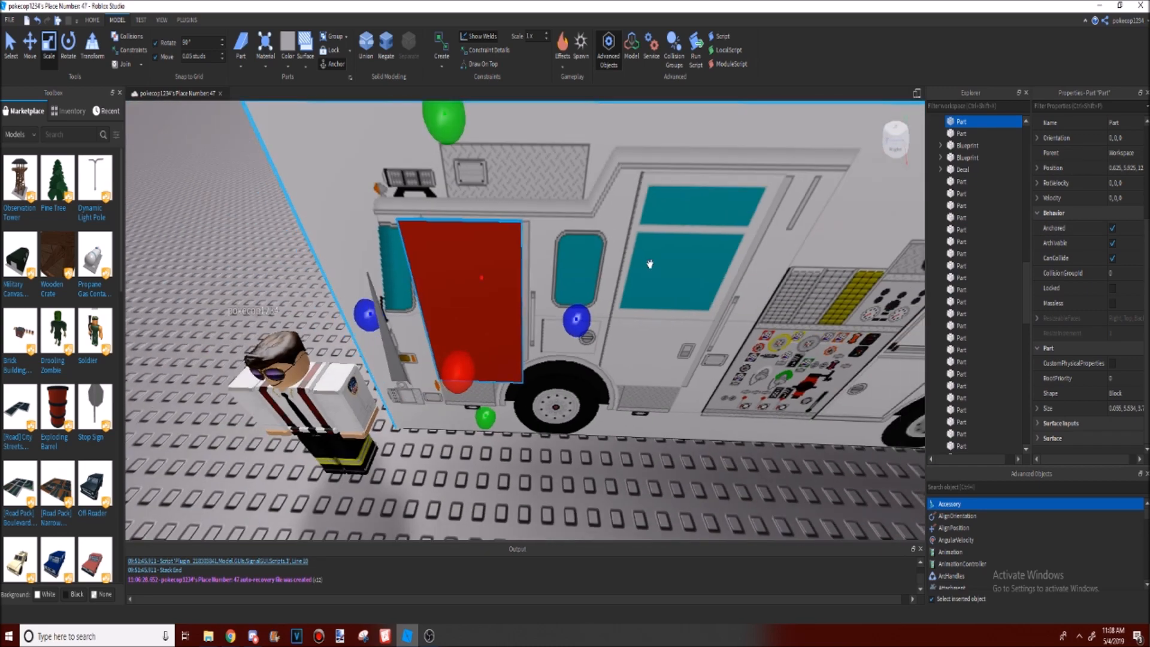
Step: Delete the wedge and the red door panel in front of the blueprint
right_click_drag(693, 271, 620, 274)
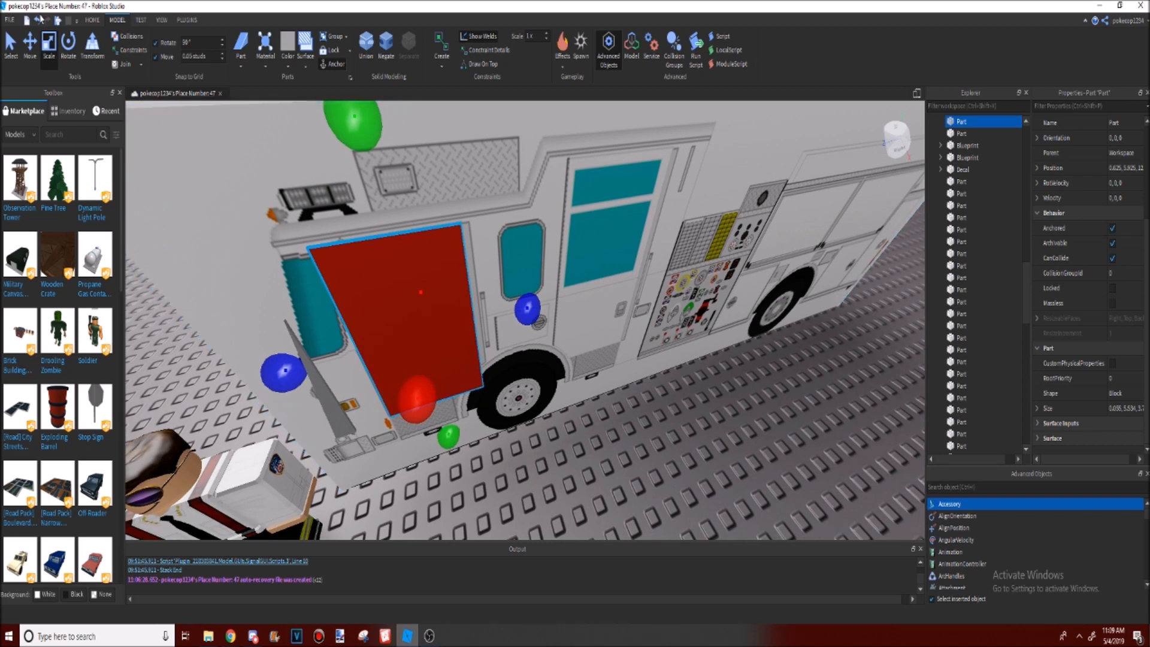
left_click(318, 385)
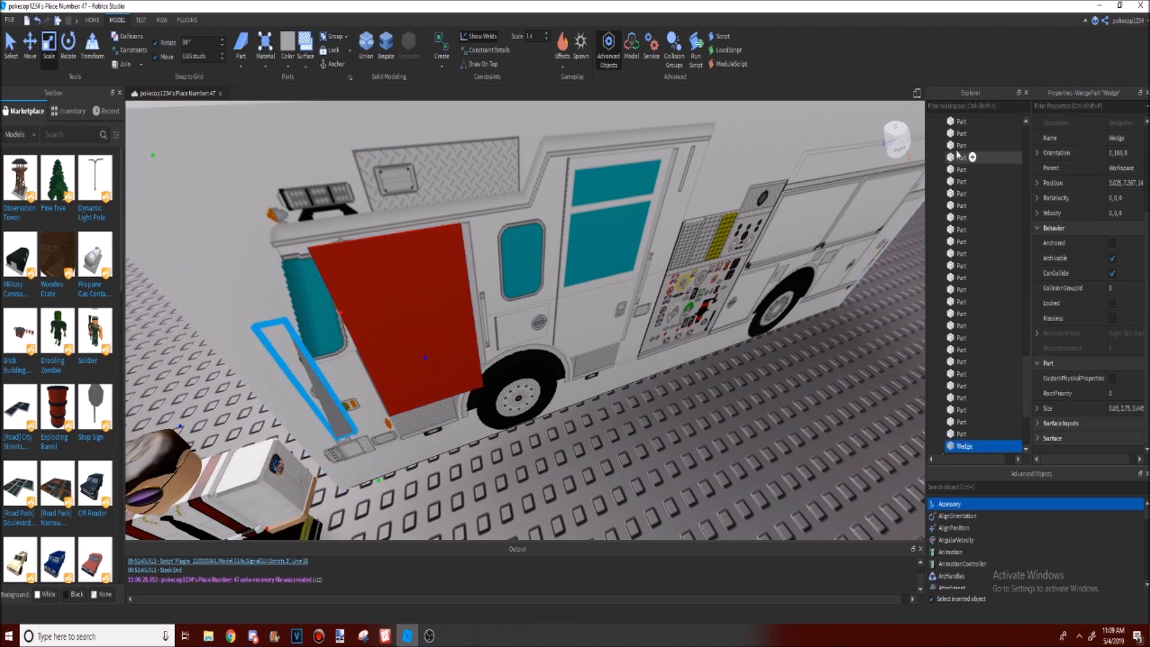
scroll(1123, 151, "up", 3)
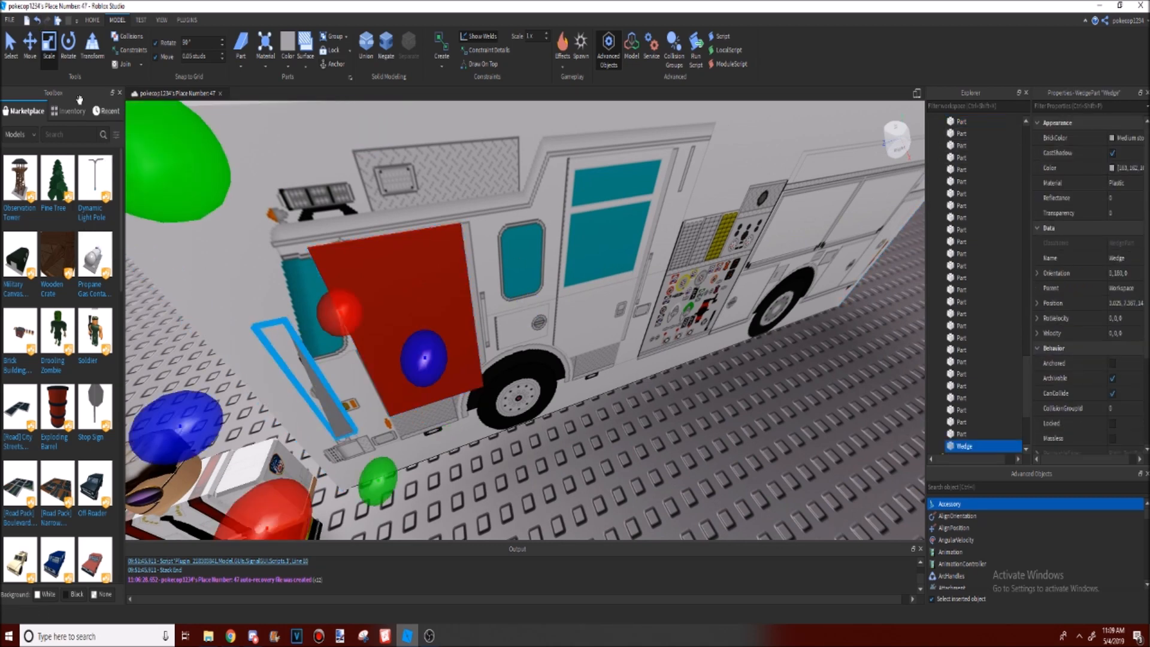
key("ctrl+2")
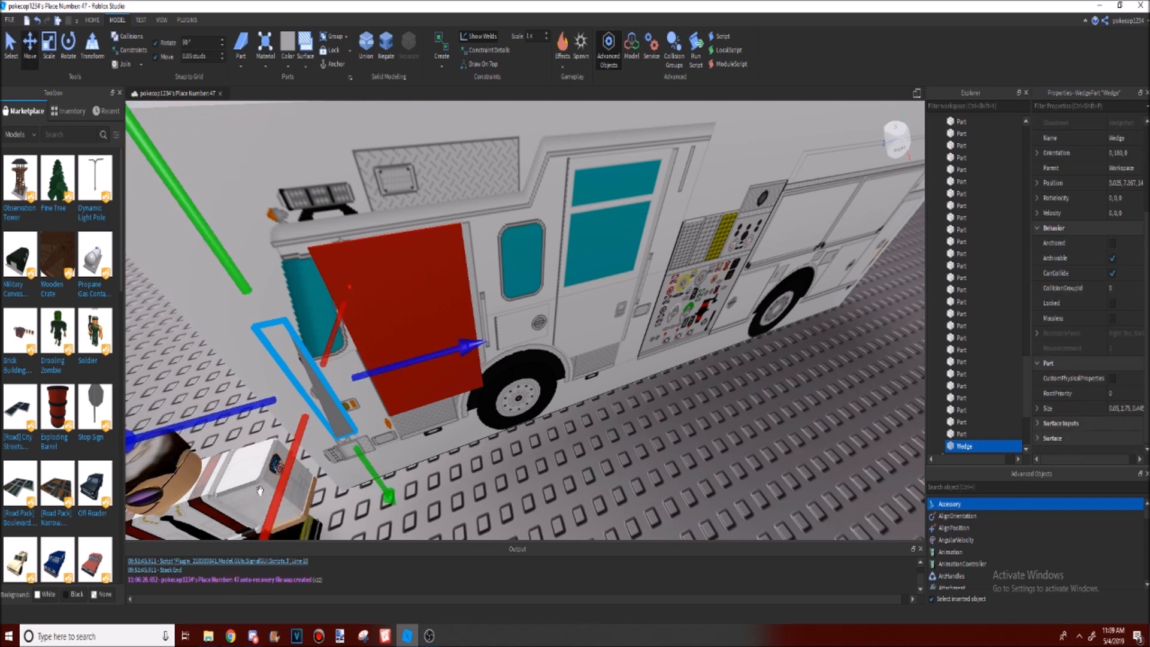
key("Delete")
left_click(431, 357)
key("Delete")
Step: Duplicate the blueprint board and rename the copy Part
right_click_drag(675, 435, 478, 338)
left_click(658, 442)
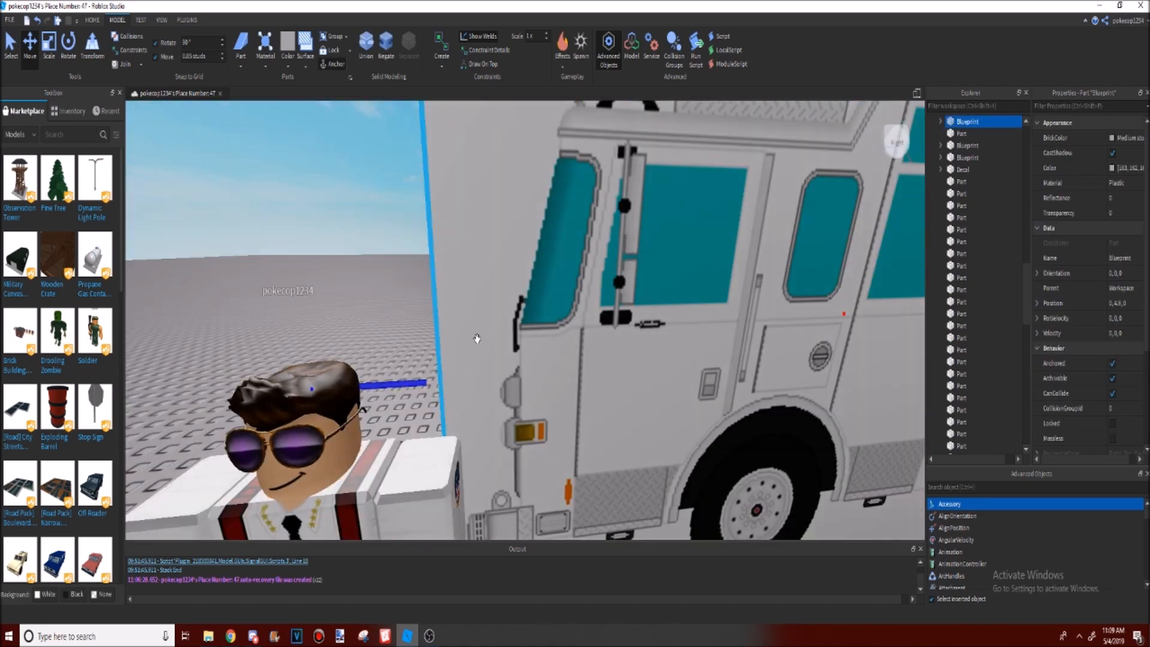
left_click(1119, 258)
Step: Narrow the copied part from both sides along the Z axis to 3.75, matching the front cab door's width
left_click(47, 45)
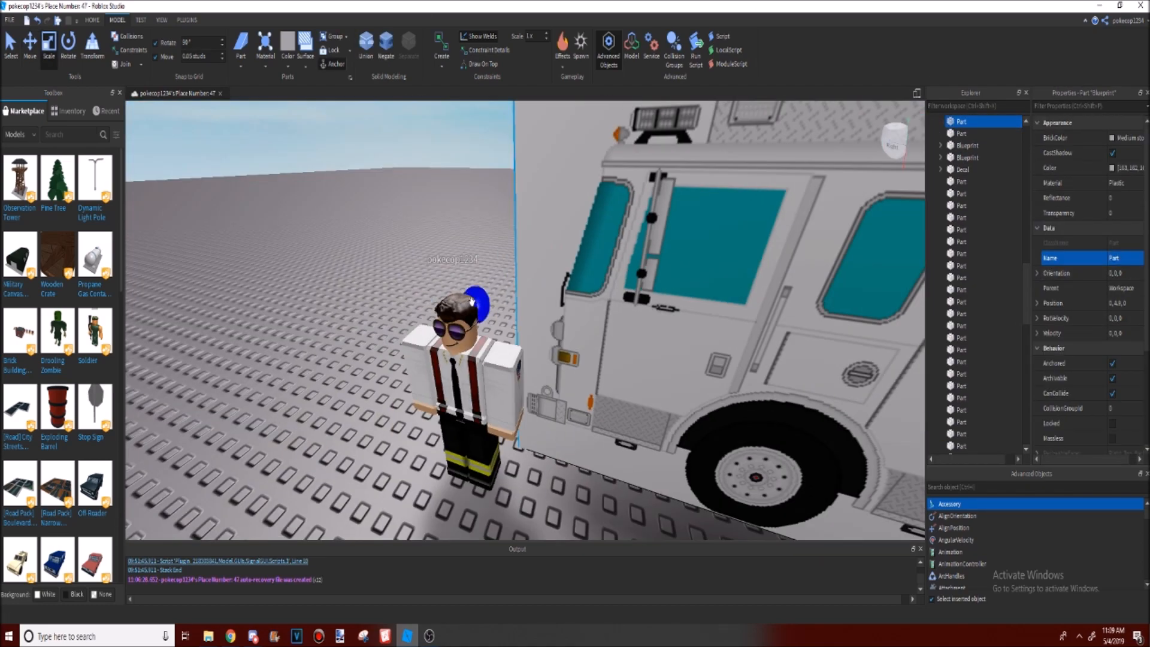
right_click_drag(452, 272, 454, 276)
scroll(1092, 302, "down", 3)
left_click_drag(672, 285, 303, 432)
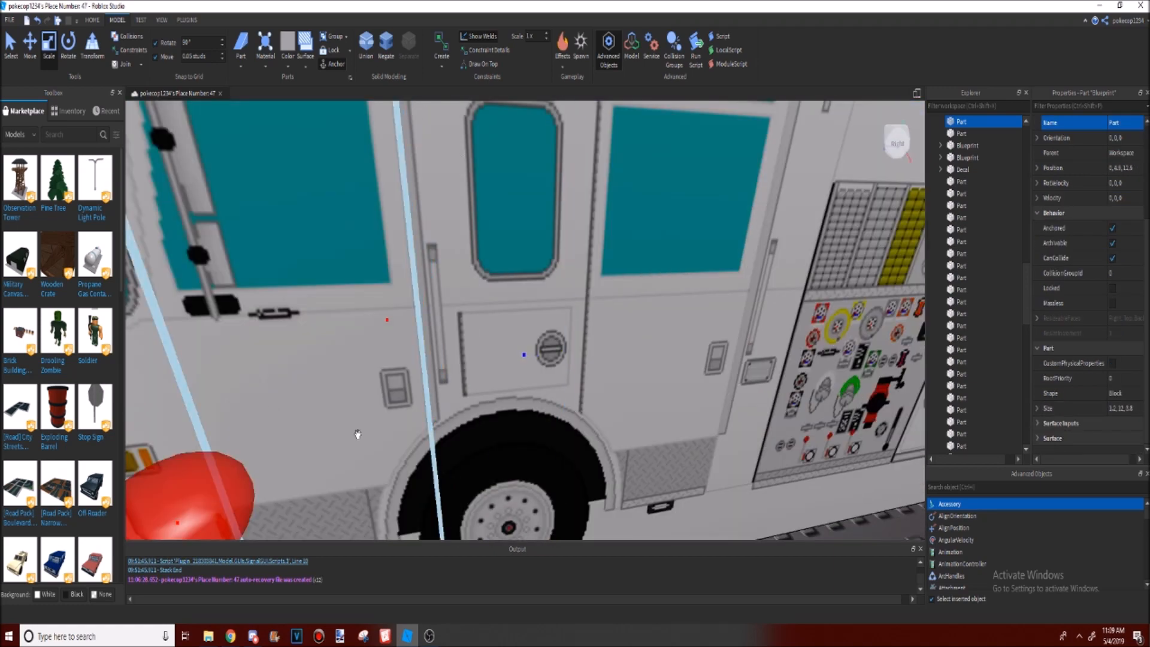
right_click_drag(303, 432, 451, 420)
right_click_drag(683, 262, 681, 261)
right_click_drag(650, 333, 650, 334)
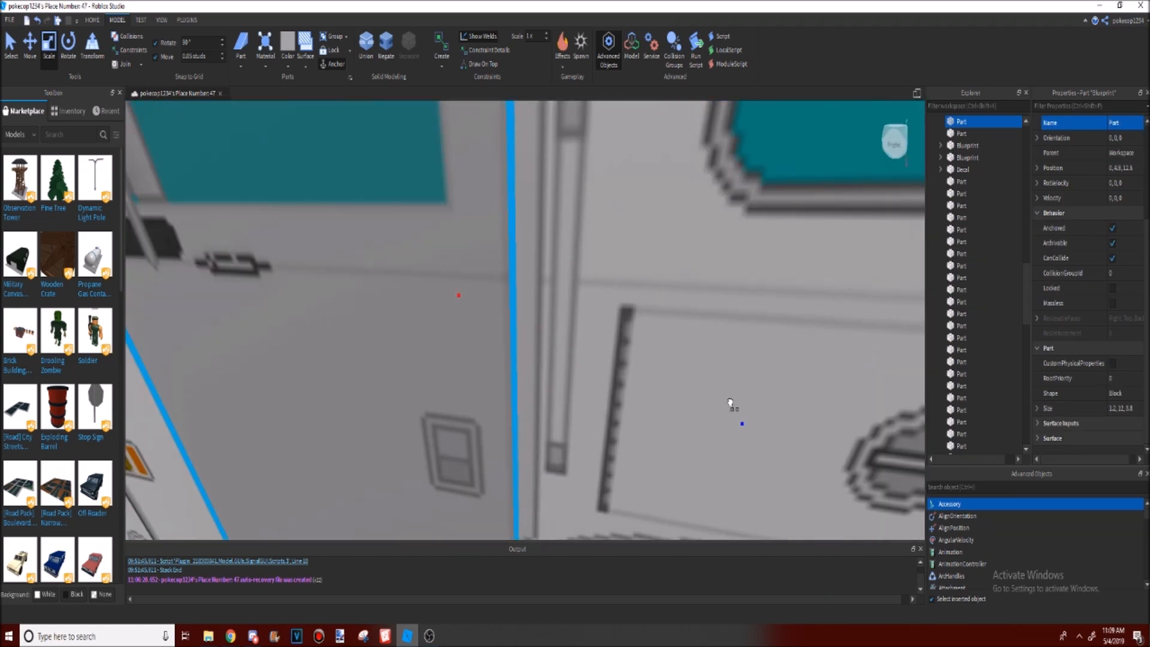
scroll(722, 406, "down", 3)
right_click_drag(722, 407, 722, 406)
Step: Lower the copied part's top edge to the top line of the front cab door on the blueprint
right_click_drag(547, 162, 547, 161)
left_click_drag(508, 155, 506, 213)
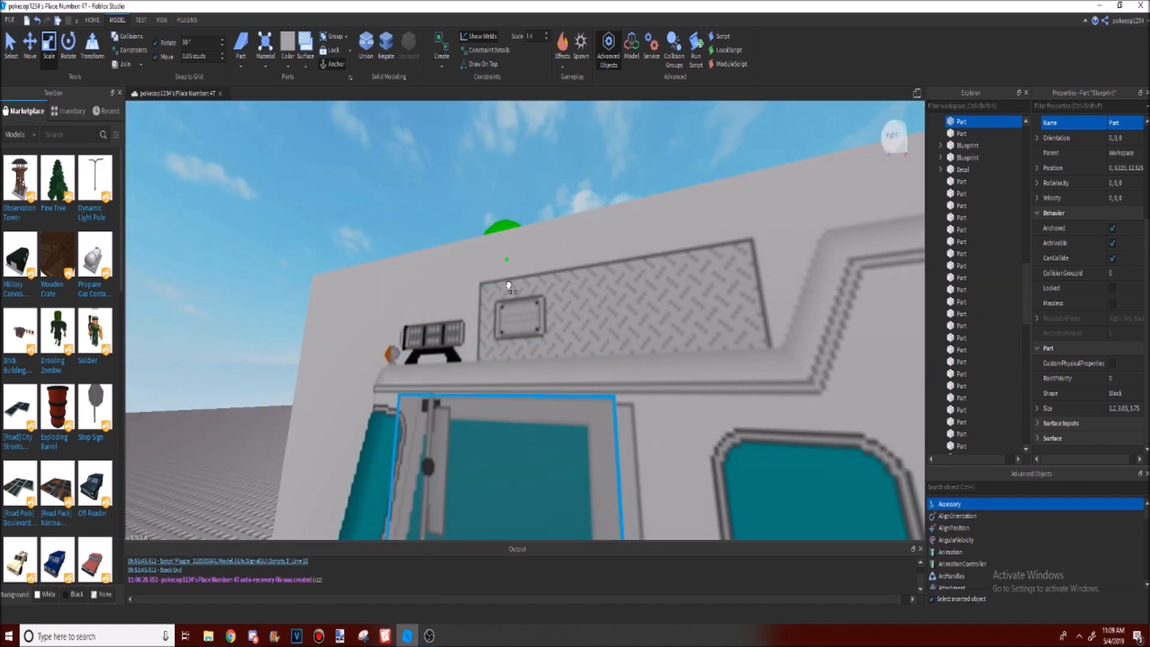
scroll(509, 289, "down", 4)
right_click_drag(507, 277, 506, 276)
Step: Raise the copied part's bottom edge to the top of the diamond-plate trim, leaving a height of about 5.55
scroll(538, 442, "up", 3)
right_click_drag(537, 442, 537, 441)
scroll(537, 441, "down", 4)
scroll(567, 401, "up", 4)
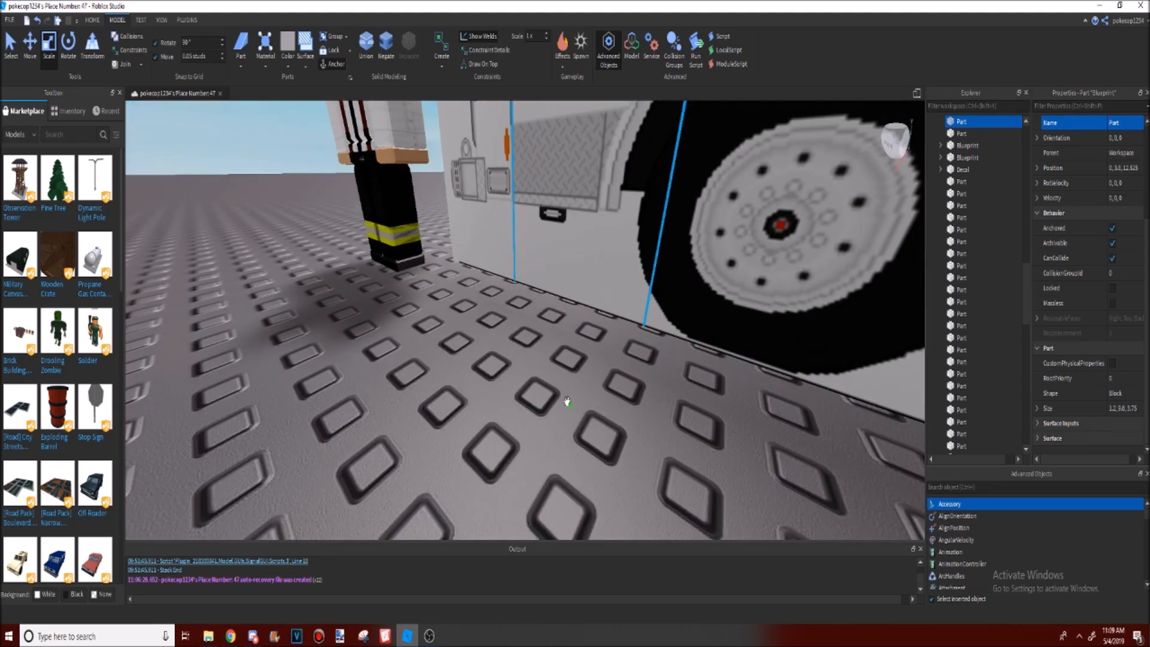
left_click_drag(580, 312, 582, 255)
key("e")
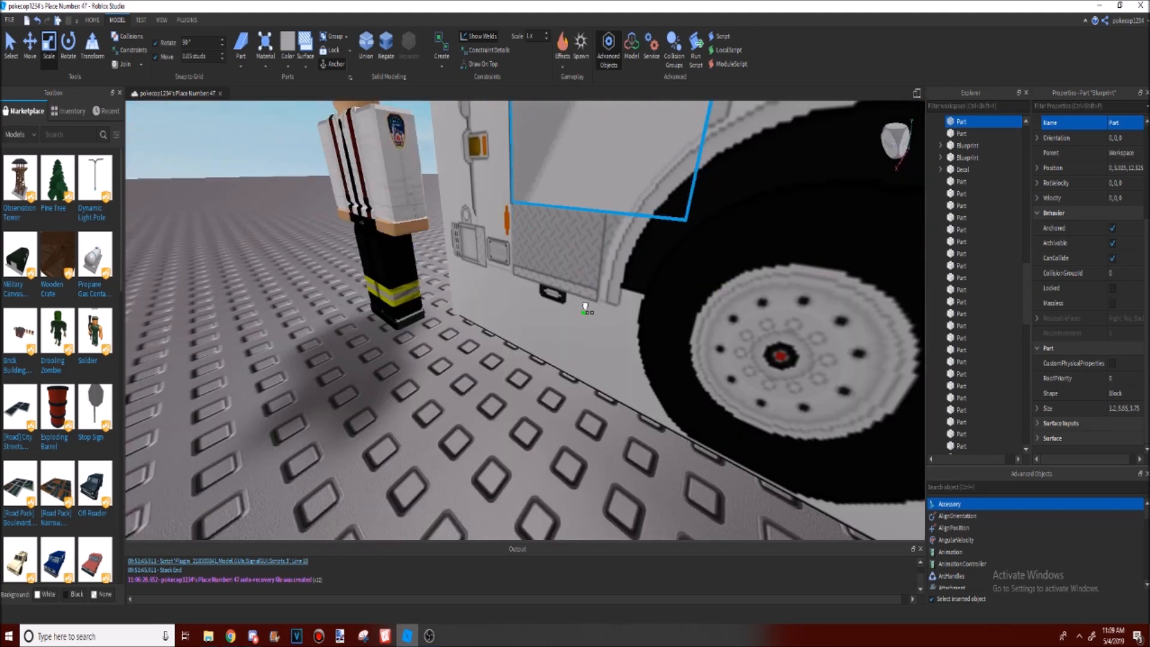
Step: Try to extend the door part outward along the X axis and undo the resize
scroll(579, 308, "down", 4)
right_click_drag(576, 309, 576, 311)
scroll(575, 309, "up", 3)
scroll(576, 309, "down", 3)
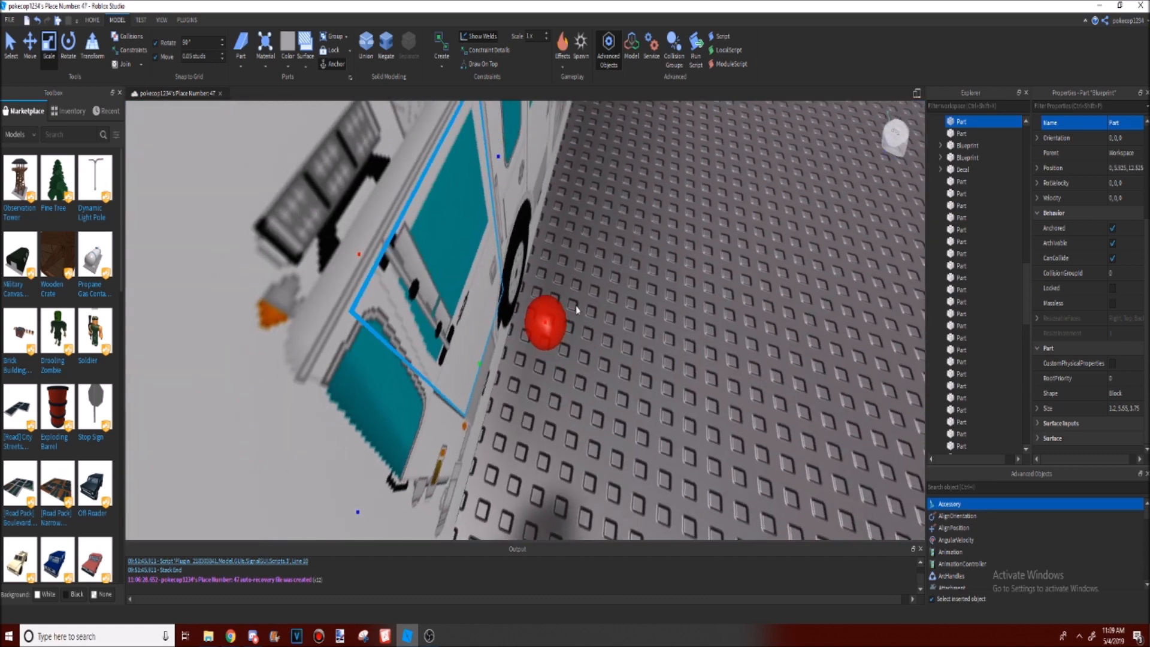
left_click_drag(541, 314, 576, 327)
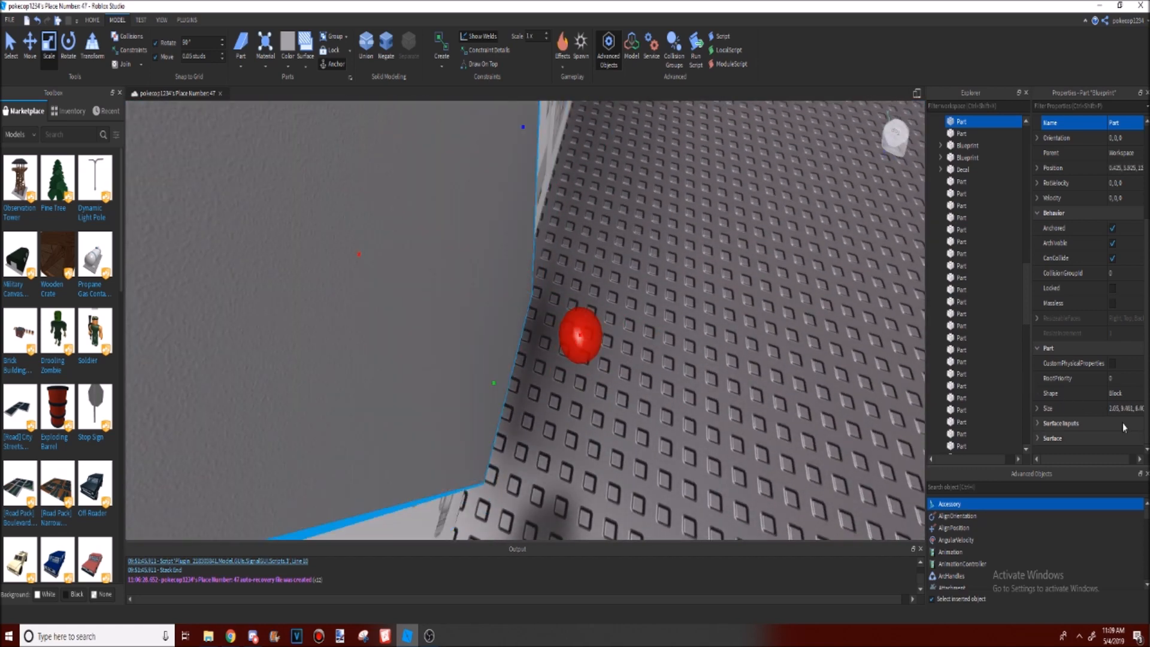
right_click_drag(762, 293, 762, 294)
left_click(37, 20)
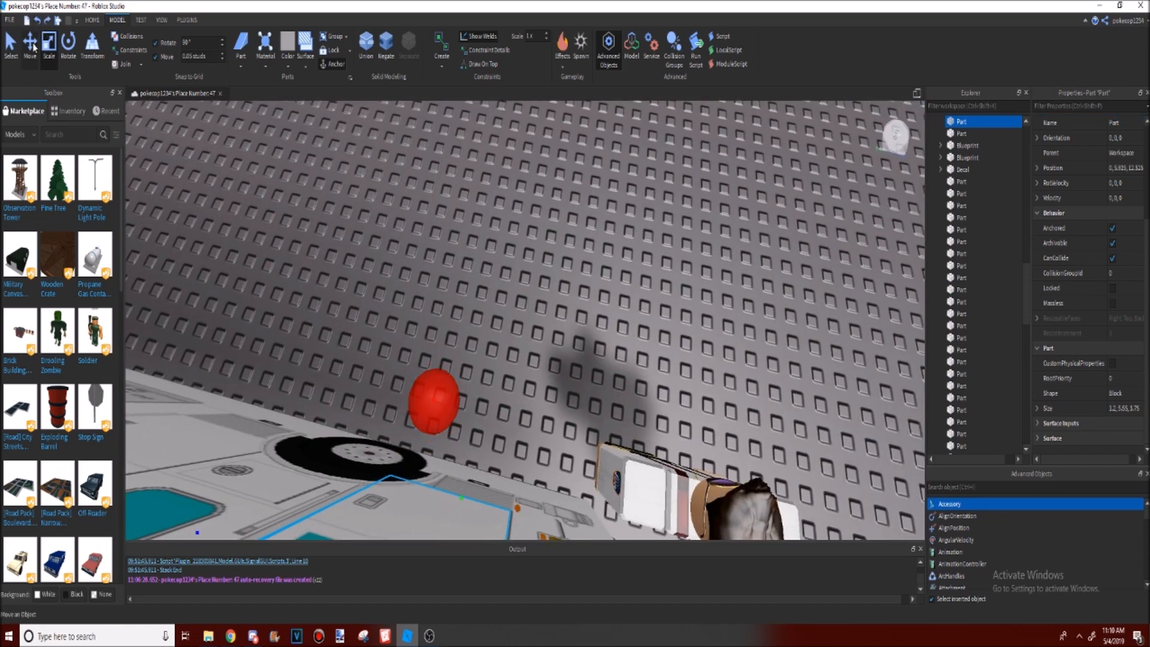
Step: Move the door part out of the blueprint to X 0.625 and reduce its thickness to 0.05
left_click(33, 48)
right_click_drag(452, 359, 452, 361)
left_click_drag(543, 290, 592, 316)
right_click_drag(753, 319, 761, 322)
left_click_drag(664, 311, 440, 308)
right_click_drag(614, 489, 613, 486)
scroll(613, 486, "up", 3)
scroll(612, 486, "down", 6)
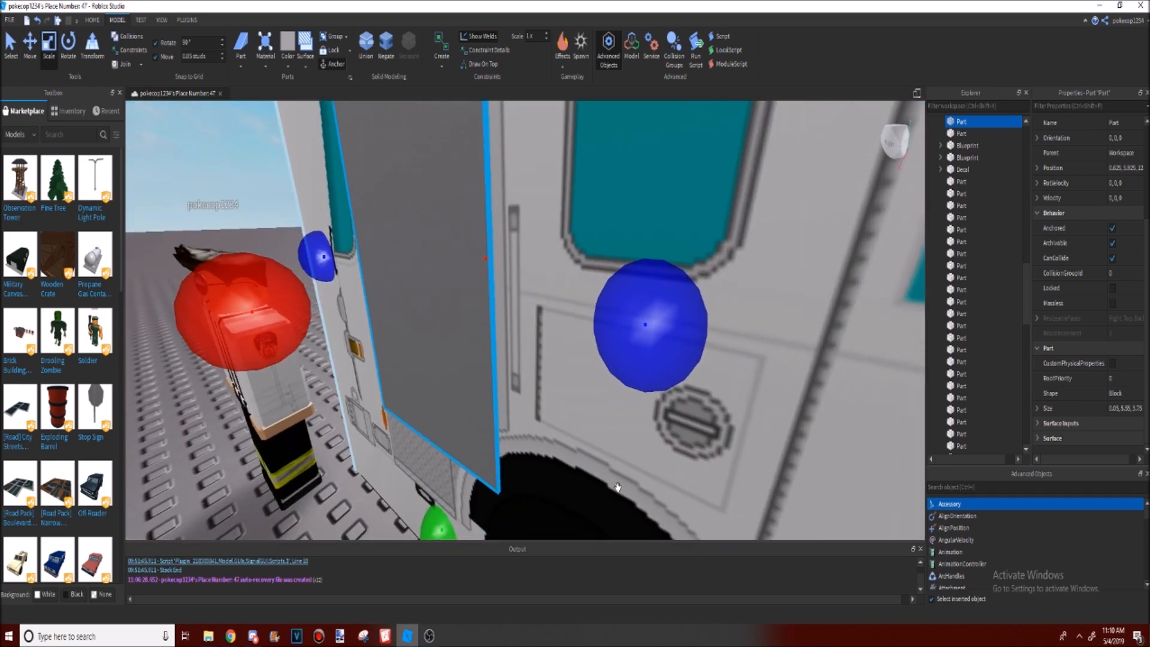
scroll(1122, 179, "up", 3)
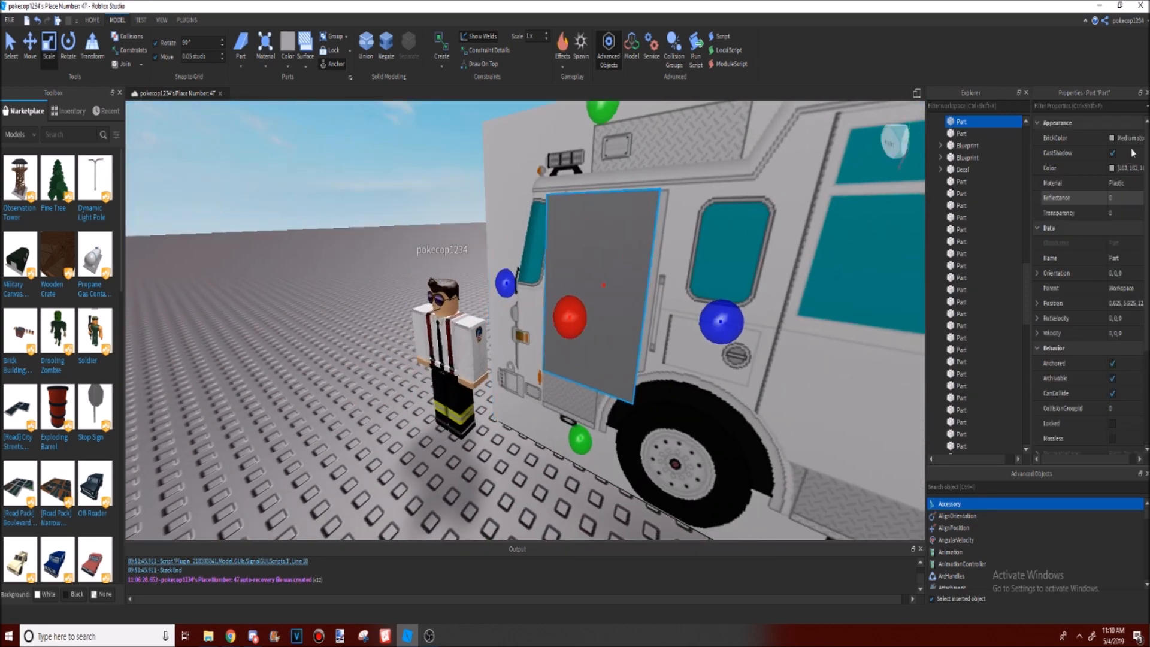
Step: Color the door panel a darker red from the BrickColor palette and open its Material property
left_click(1126, 139)
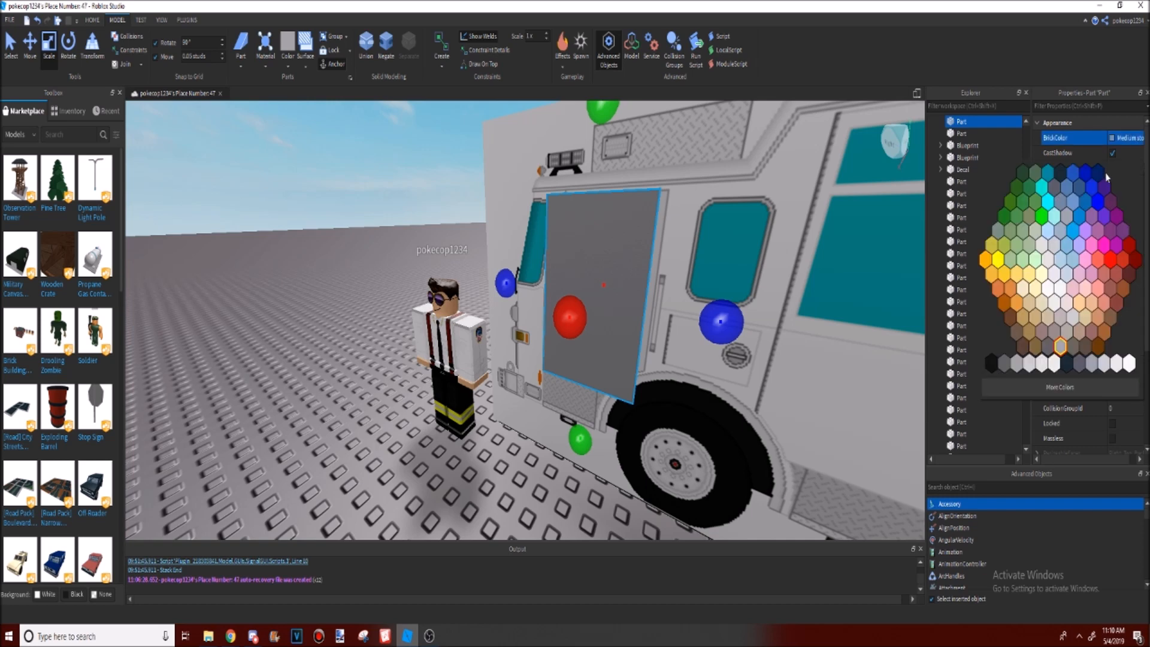
left_click(1112, 262)
left_click(1123, 143)
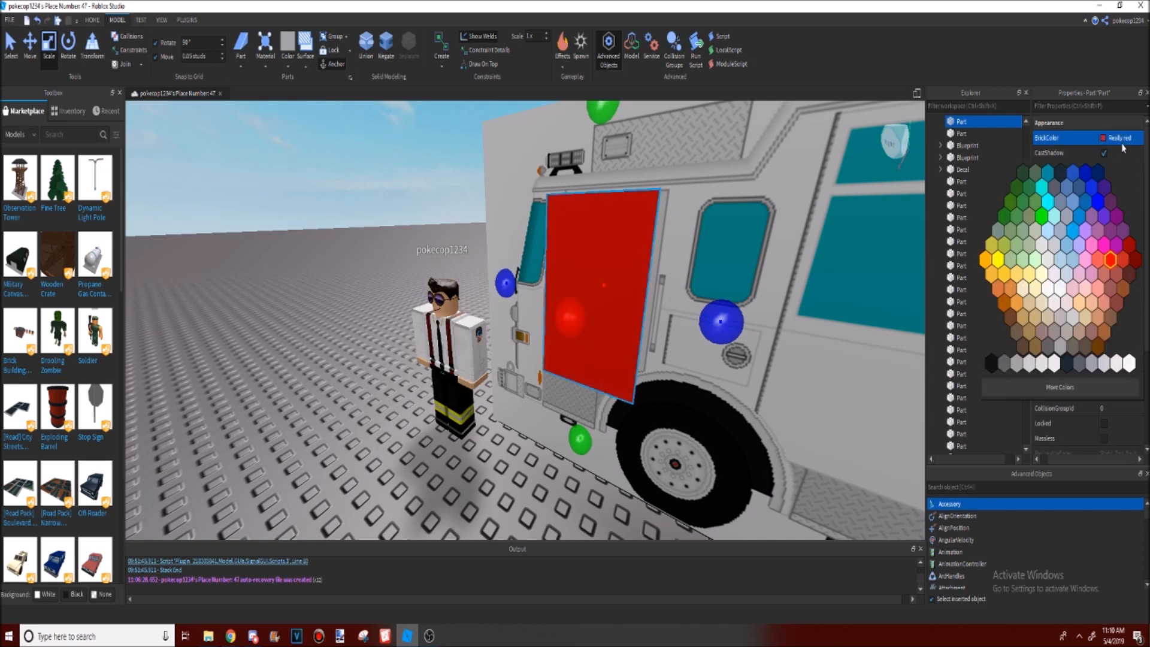
left_click(1117, 274)
left_click(1107, 185)
scroll(1108, 185, "down", 3)
left_click(424, 506)
right_click_drag(423, 505, 455, 509)
left_click_drag(1026, 294, 1024, 128)
right_click(961, 121)
left_click(763, 390)
right_click_drag(762, 390, 762, 390)
left_click(324, 135)
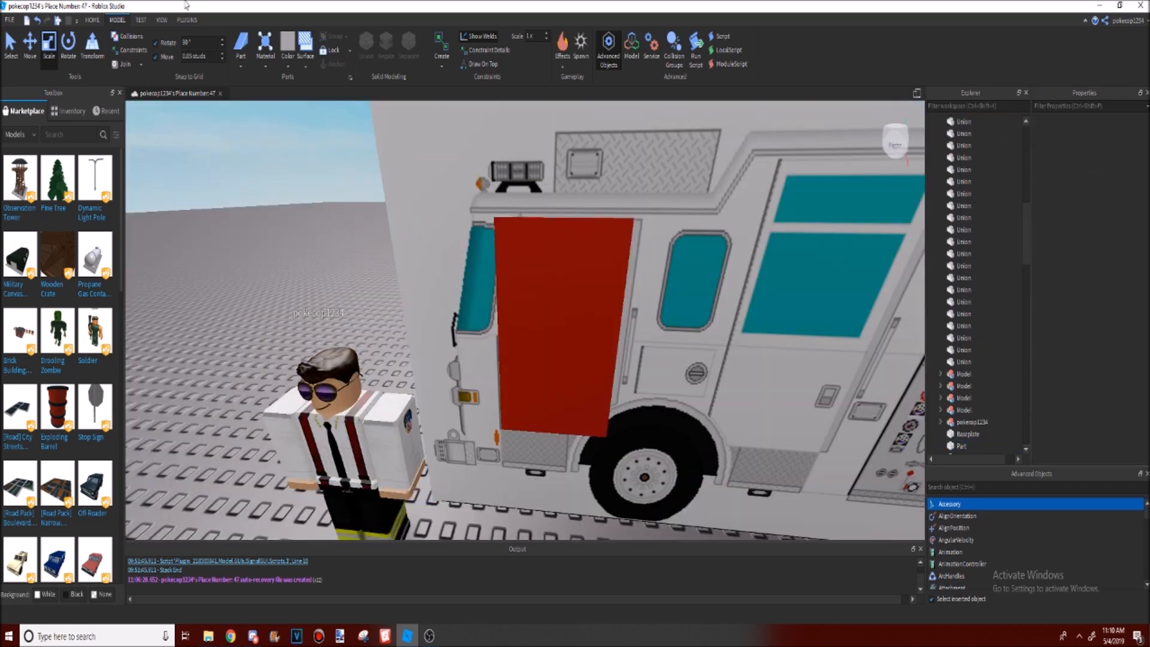
Step: Insert a wedge and give it the same position as the red door panel
left_click(242, 43)
left_click_drag(444, 257, 510, 251)
key("ctrl+c")
left_click(569, 383)
left_click(1125, 304)
left_click(479, 255)
left_click(1126, 304)
key("ctrl+v")
Step: Copy the red door panel's size to the wedge
left_click(558, 317)
scroll(1109, 336, "down", 3)
left_click(1127, 409)
left_click(573, 420)
left_click(1125, 409)
Step: Move the wedge along the X axis to 0.675, just in front of the red door panel
left_click(30, 46)
left_click_drag(545, 398, 562, 403)
right_click_drag(561, 402, 539, 413)
Step: Rotate the wedge to orientation 0, 180, 0 so its slope rises toward the rear of the door
left_click(69, 45)
scroll(419, 269, "down", 4)
left_click(510, 287)
scroll(479, 275, "up", 4)
right_click_drag(479, 276, 405, 252)
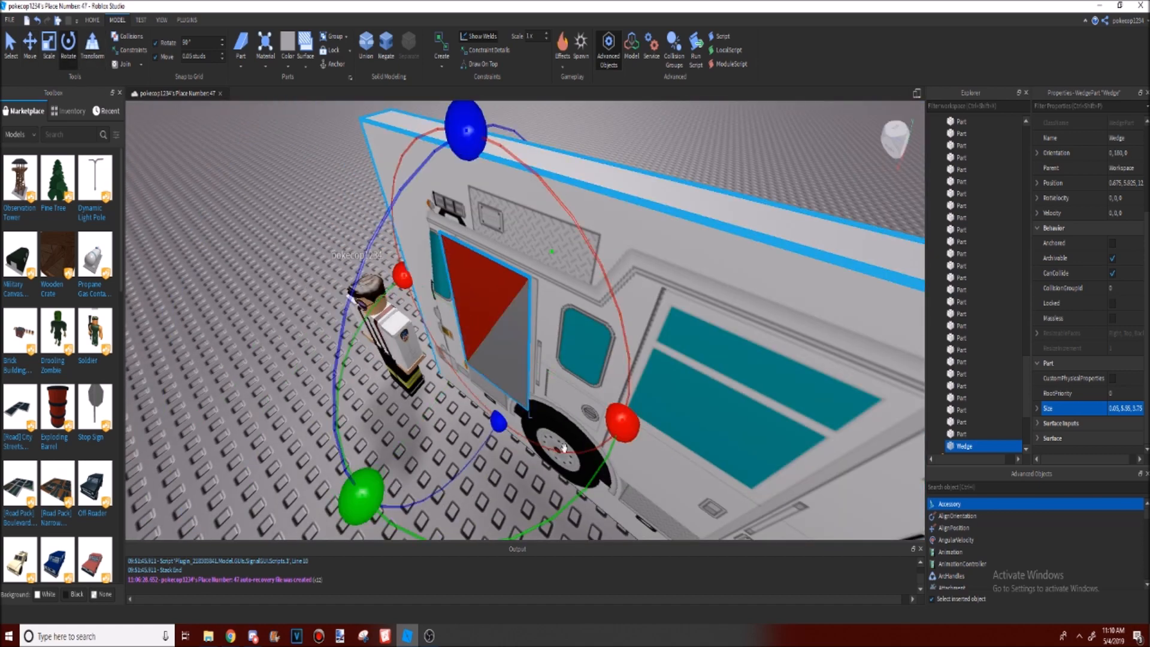
left_click(406, 253)
scroll(405, 252, "down", 4)
left_click(522, 414)
scroll(387, 277, "up", 4)
scroll(1087, 300, "down", 2)
Step: Move the red door panel along the X axis away from the blueprint to uncover the door drawing
left_click(584, 233)
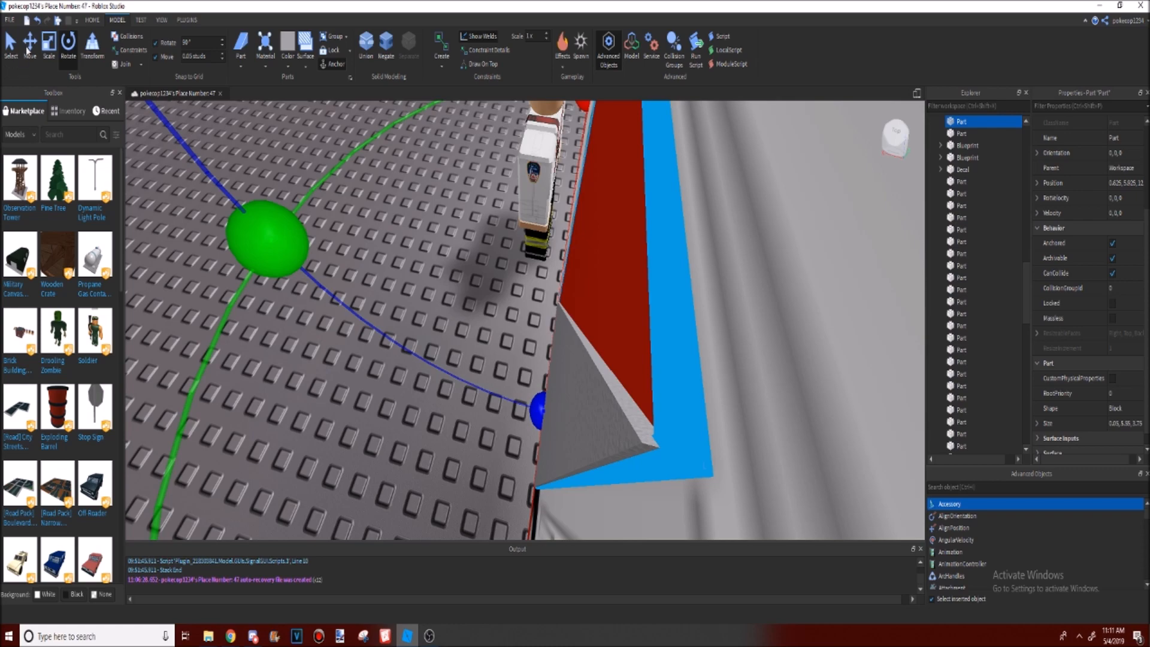
left_click(30, 42)
left_click_drag(443, 269, 257, 212)
right_click_drag(497, 405, 525, 369)
Step: Narrow the wedge from its rear side along the Z axis to the slanted pillar between the windshield and the door window
left_click(471, 403)
left_click(522, 370)
scroll(523, 370, "down", 4)
scroll(525, 370, "up", 4)
right_click_drag(387, 265, 391, 276)
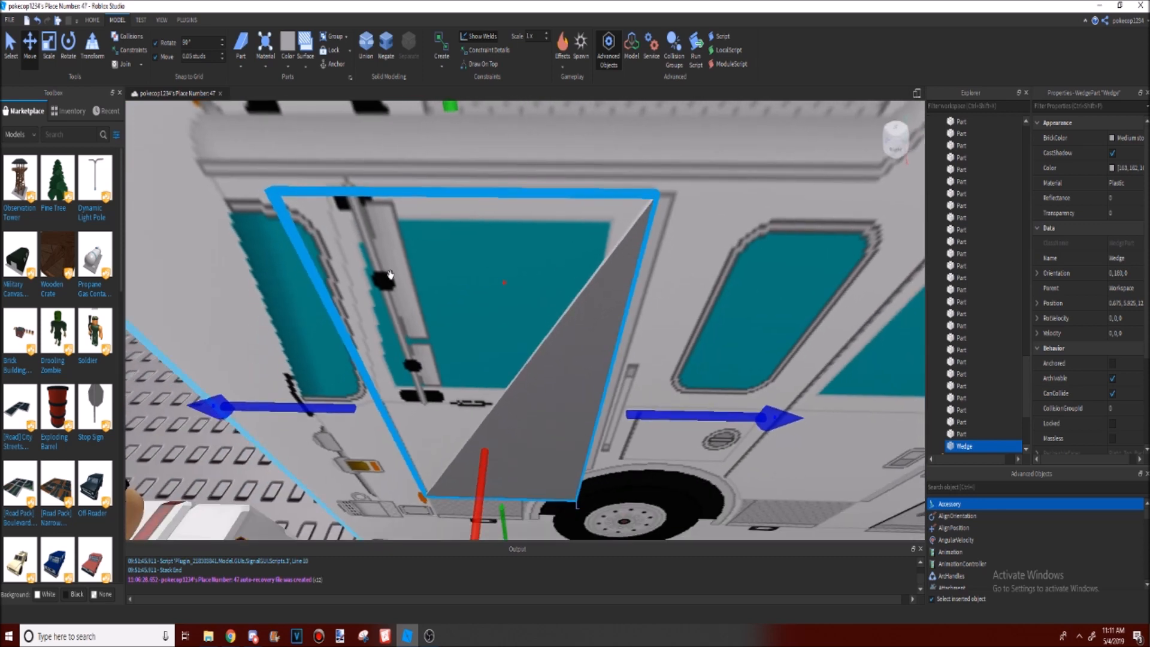
right_click_drag(321, 372, 333, 380)
scroll(333, 380, "down", 3)
scroll(334, 380, "up", 3)
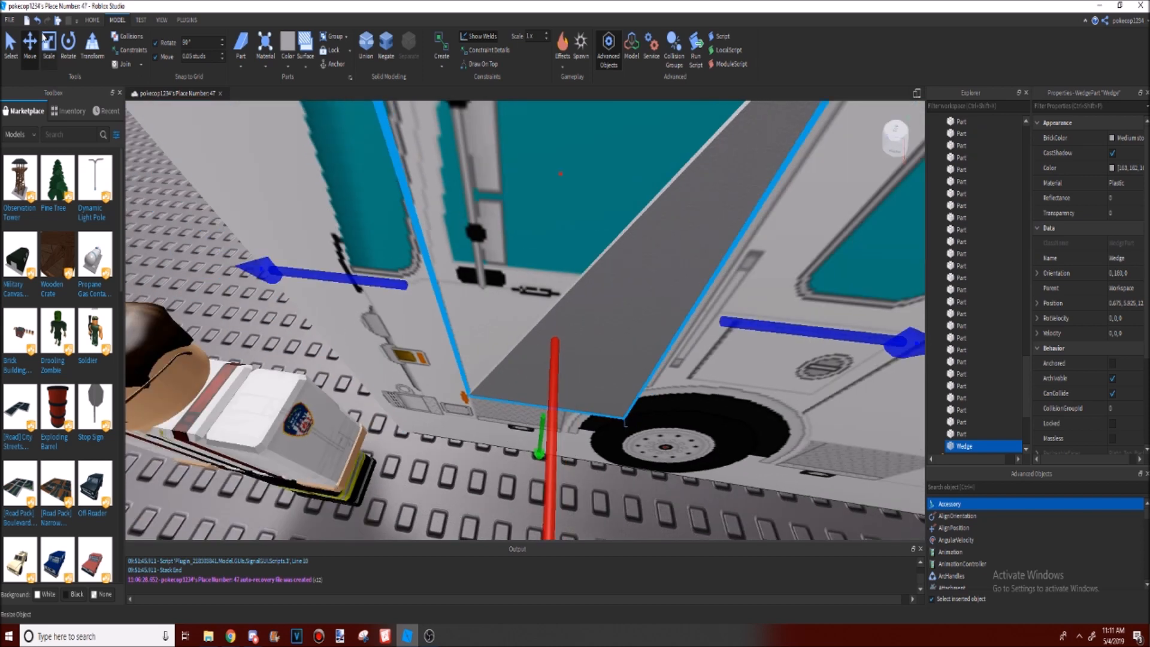
left_click(46, 41)
scroll(650, 482, "up", 3)
right_click_drag(649, 487, 649, 482)
scroll(649, 482, "down", 2)
right_click_drag(725, 377, 725, 378)
left_click_drag(702, 351, 564, 404)
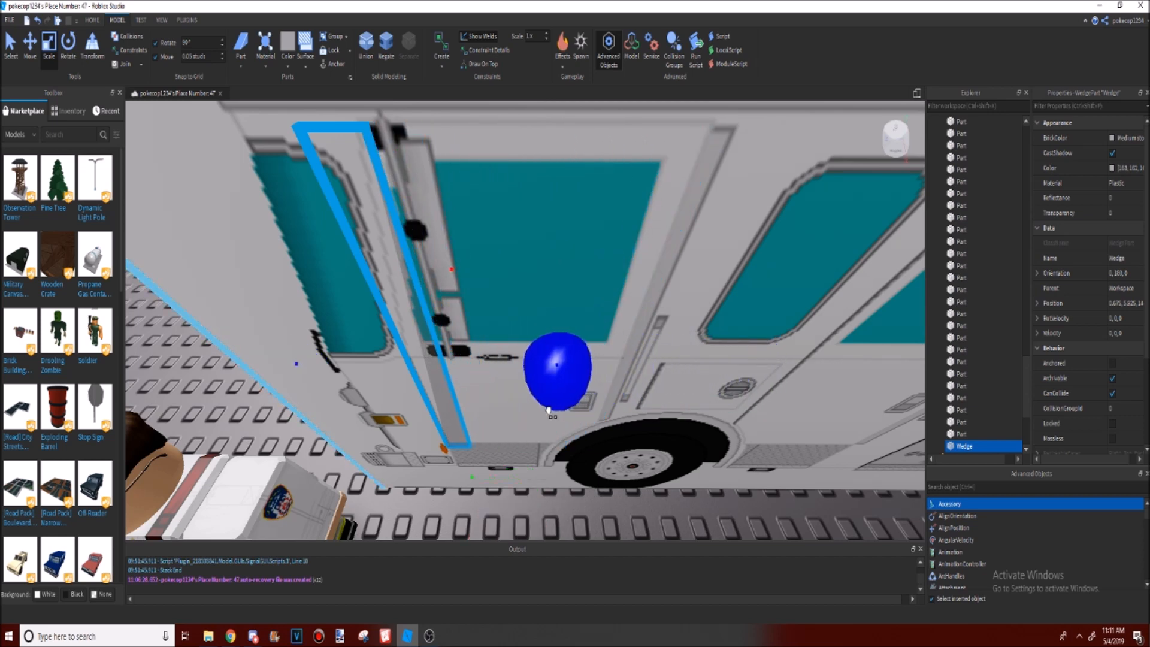
Step: Raise the wedge's bottom edge to the lower edge of the front door window on the blueprint
right_click_drag(543, 414, 545, 415)
left_click_drag(560, 420, 572, 400)
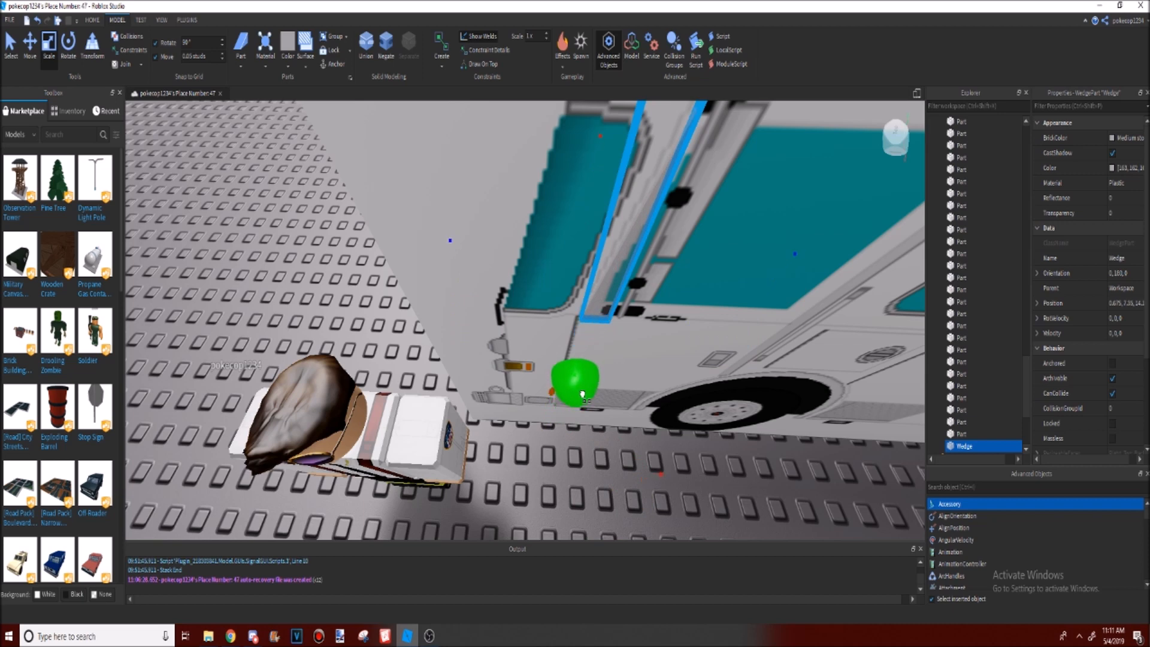
right_click_drag(584, 393, 586, 392)
left_click_drag(667, 521, 661, 528)
right_click_drag(621, 475, 670, 439)
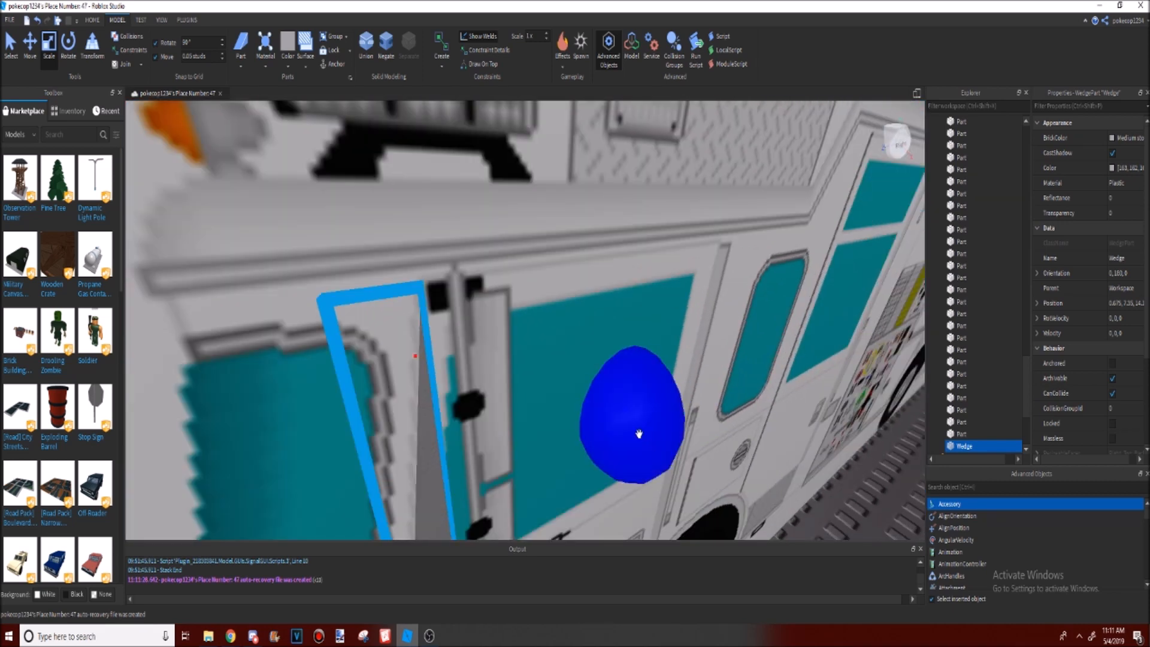
right_click_drag(618, 439, 617, 437)
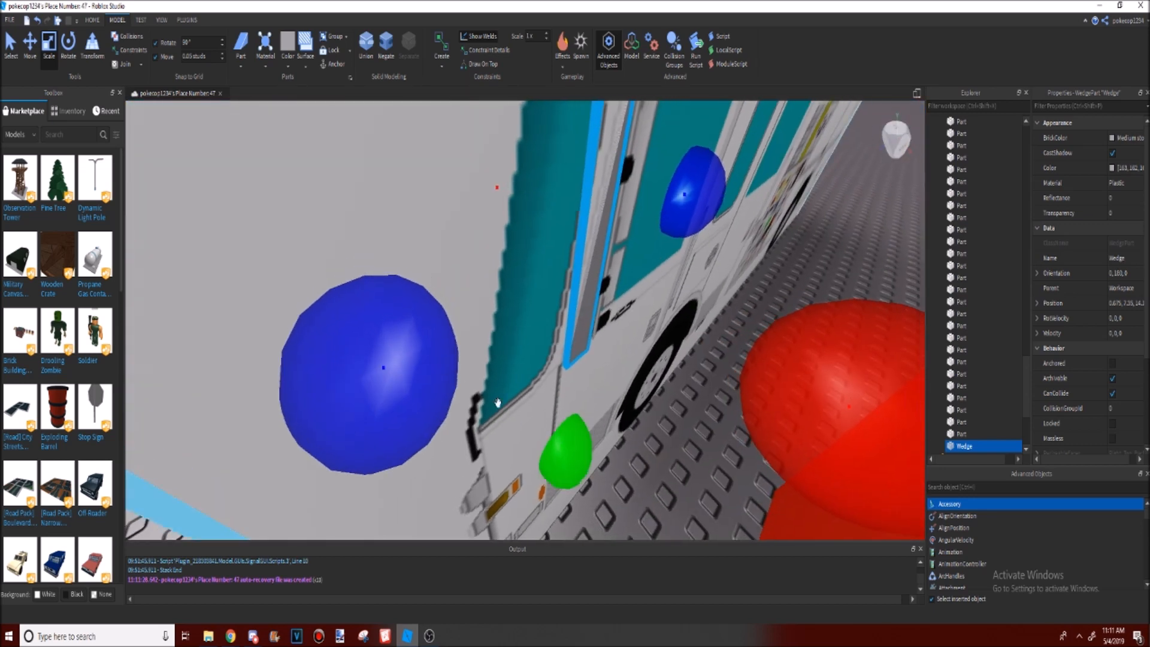
Step: Move the wedge along the X axis from the blueprint out to the red door panel
left_click(30, 47)
left_click_drag(680, 318, 690, 436)
left_click(722, 445)
right_click_drag(722, 445, 723, 441)
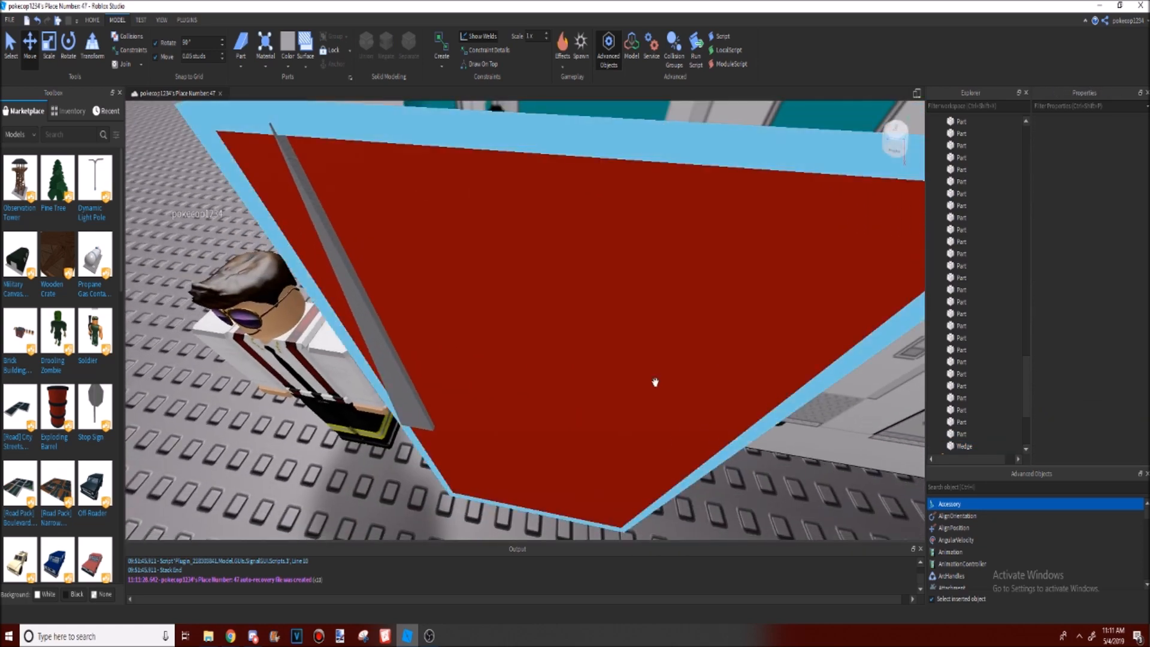
Step: Examine from several angles how the wedge lies against the front edge of the red door panel
right_click_drag(426, 408, 427, 408)
key("s")
key("w")
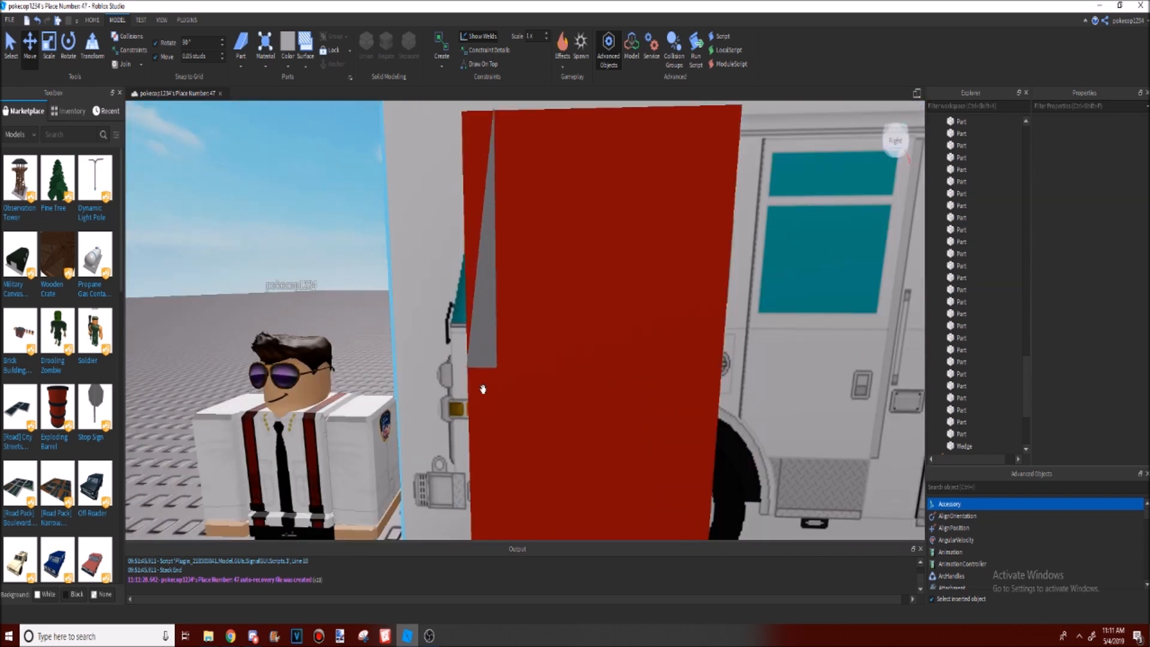
scroll(588, 278, "down", 3)
scroll(513, 326, "up", 3)
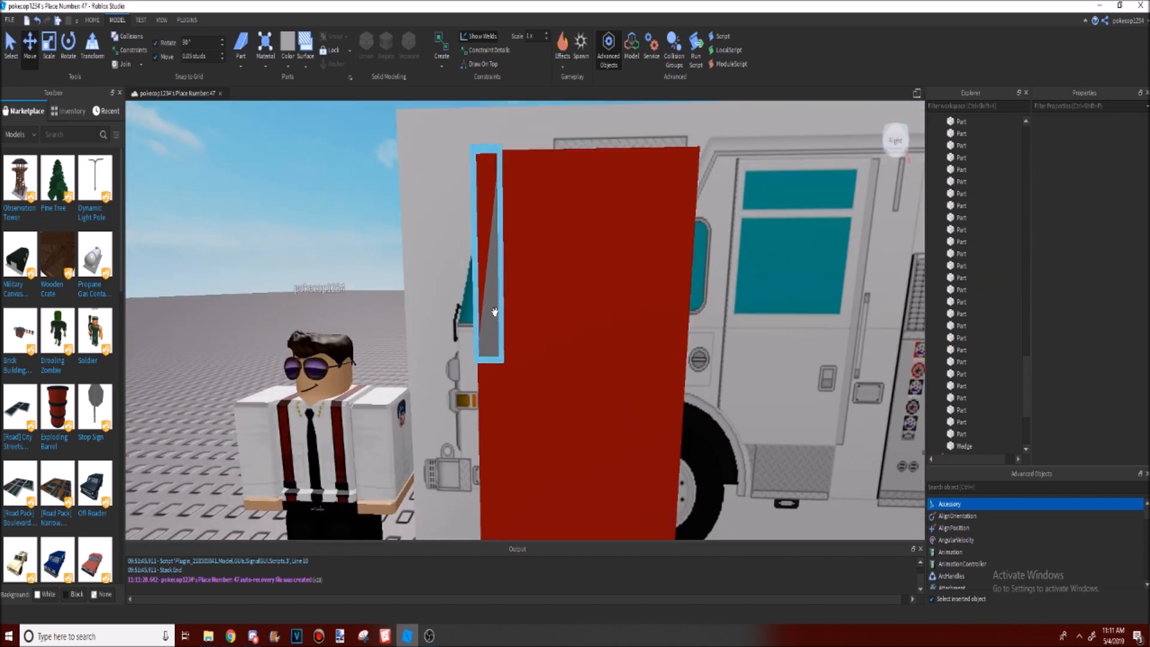
key("a")
right_click_drag(495, 311, 495, 312)
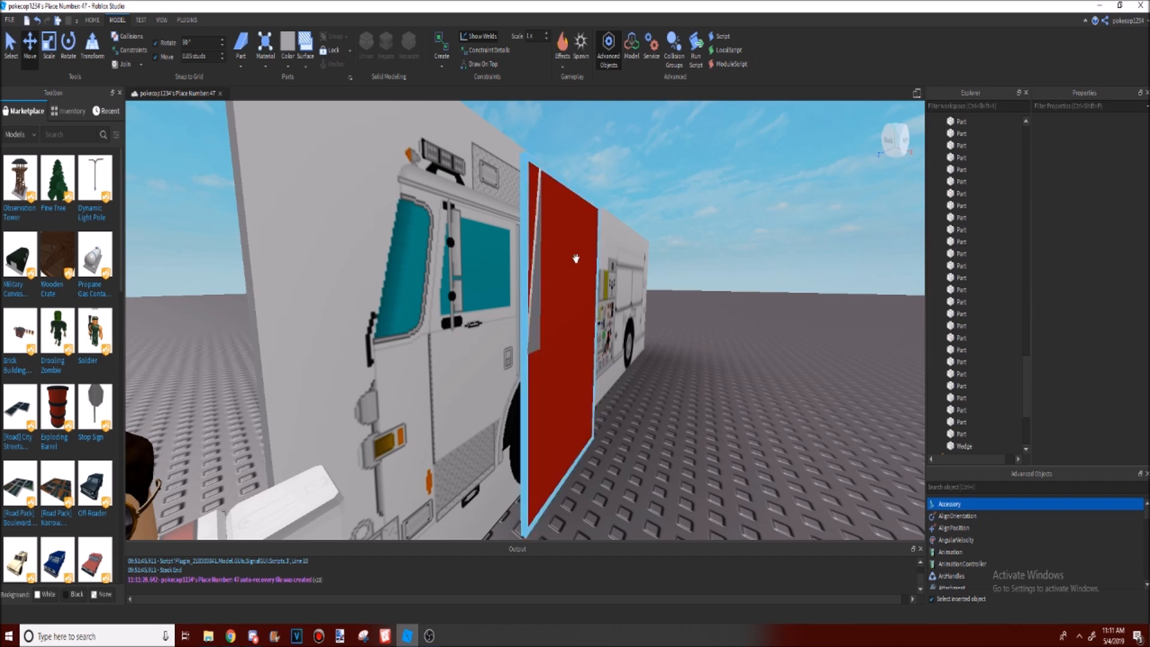
right_click_drag(536, 176, 527, 162)
scroll(527, 162, "down", 3)
scroll(446, 195, "up", 2)
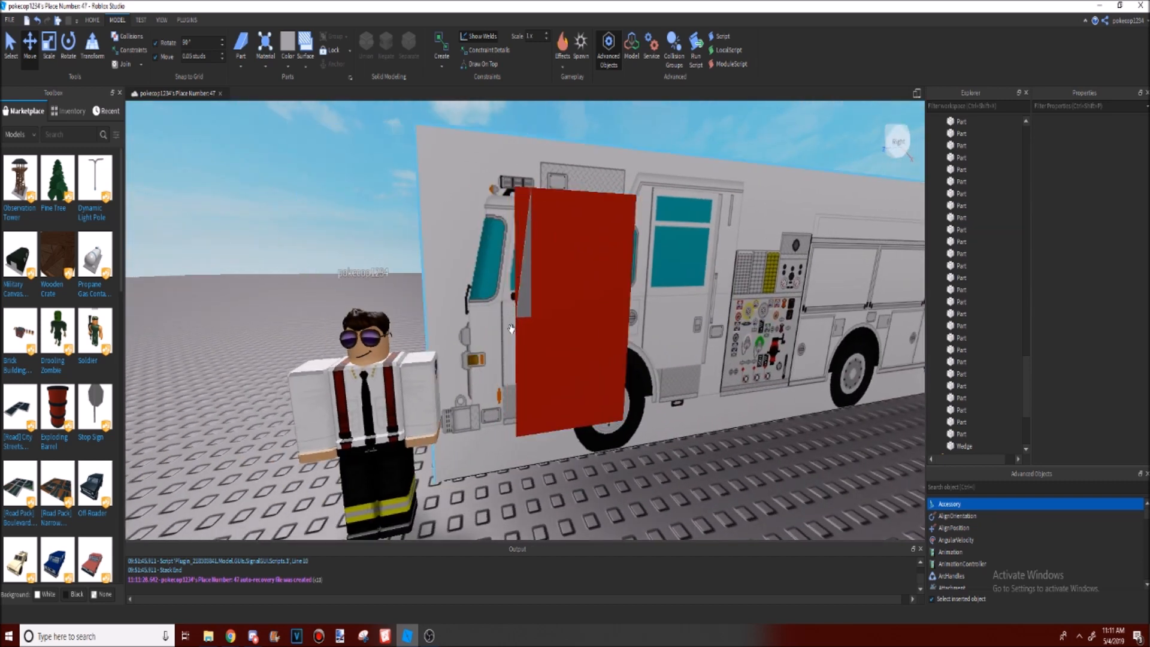
scroll(610, 329, "up", 3)
scroll(608, 324, "down", 3)
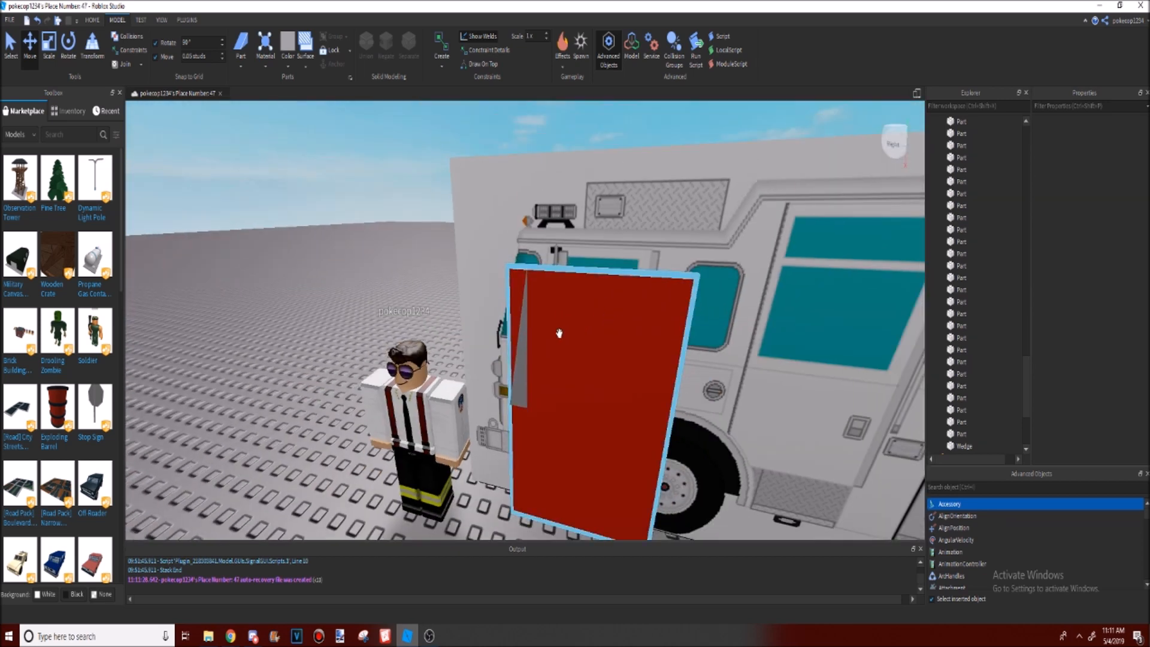
scroll(521, 300, "up", 3)
right_click_drag(528, 384, 528, 384)
scroll(529, 385, "down", 2)
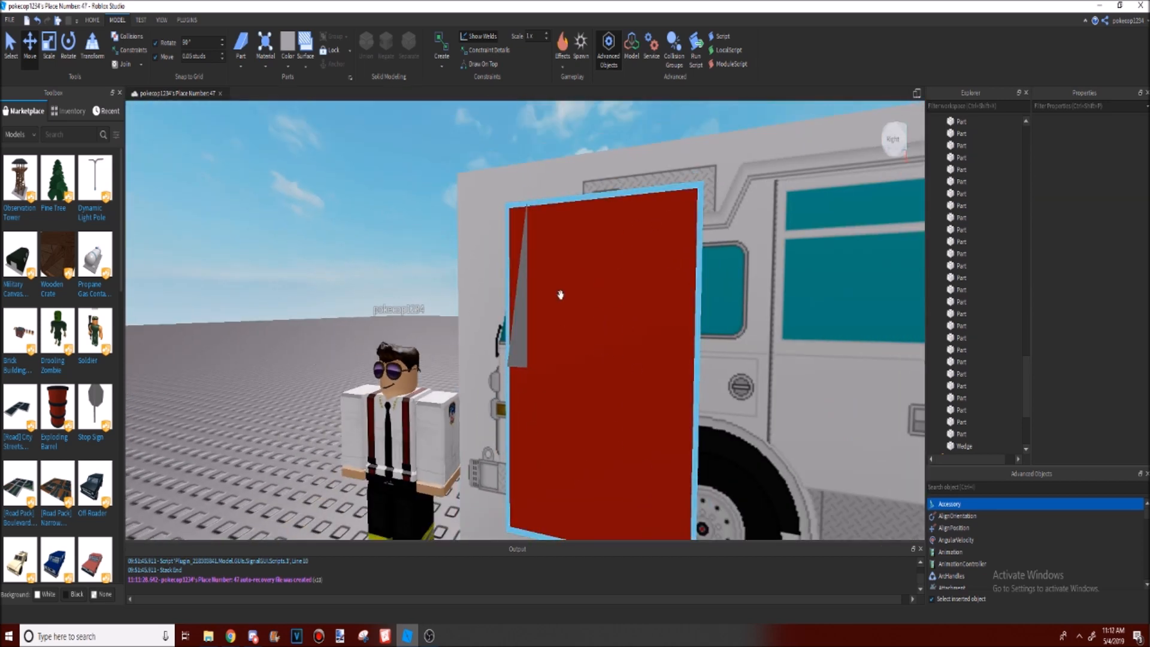
right_click_drag(531, 460, 542, 409)
left_click(542, 409)
scroll(542, 409, "down", 3)
scroll(685, 256, "up", 2)
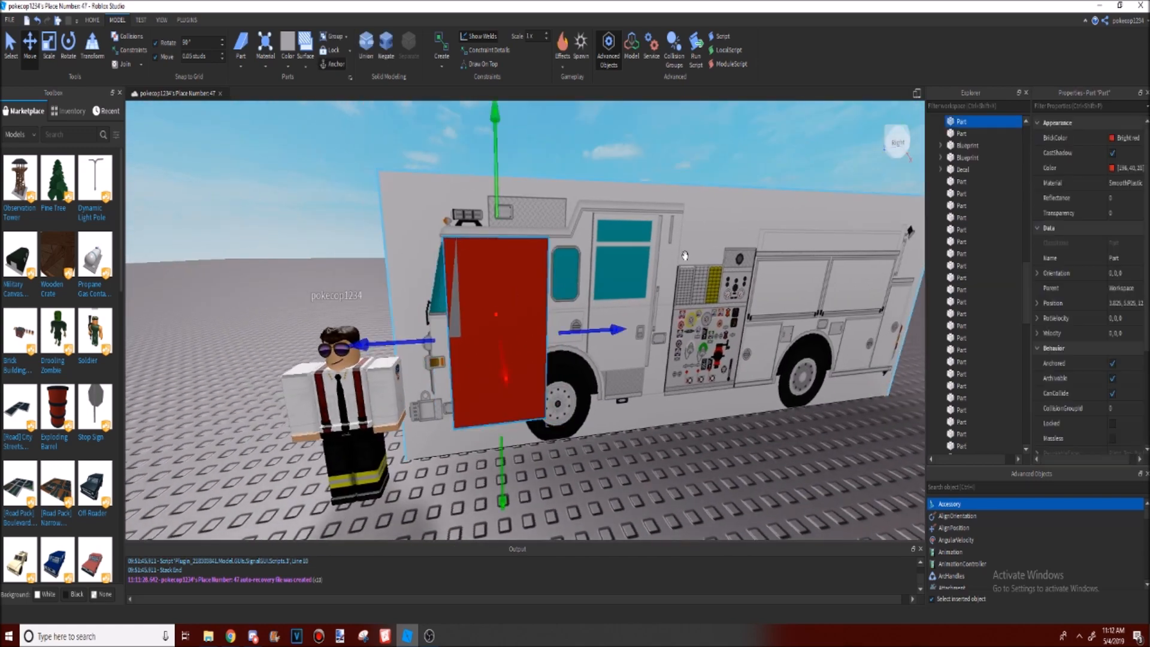
right_click_drag(575, 469, 586, 444)
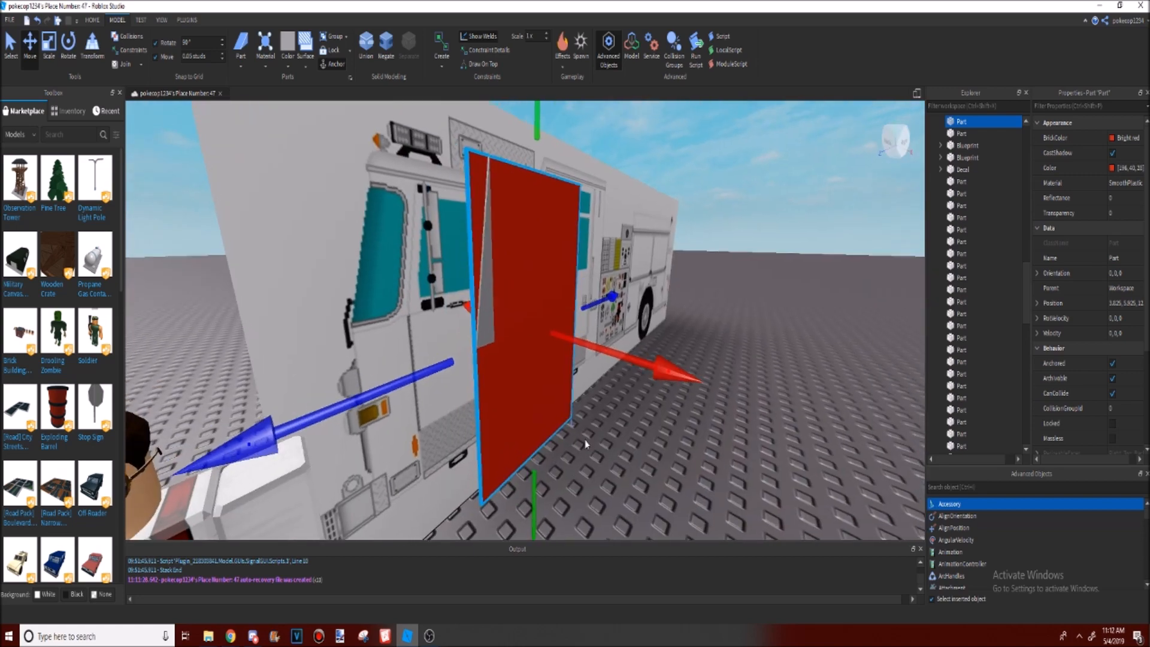
Step: Rotate the wedge to orientation 0, 0, 180 so its thick end sits at the upper front corner of the door
left_click(478, 328)
right_click_drag(526, 416, 393, 404)
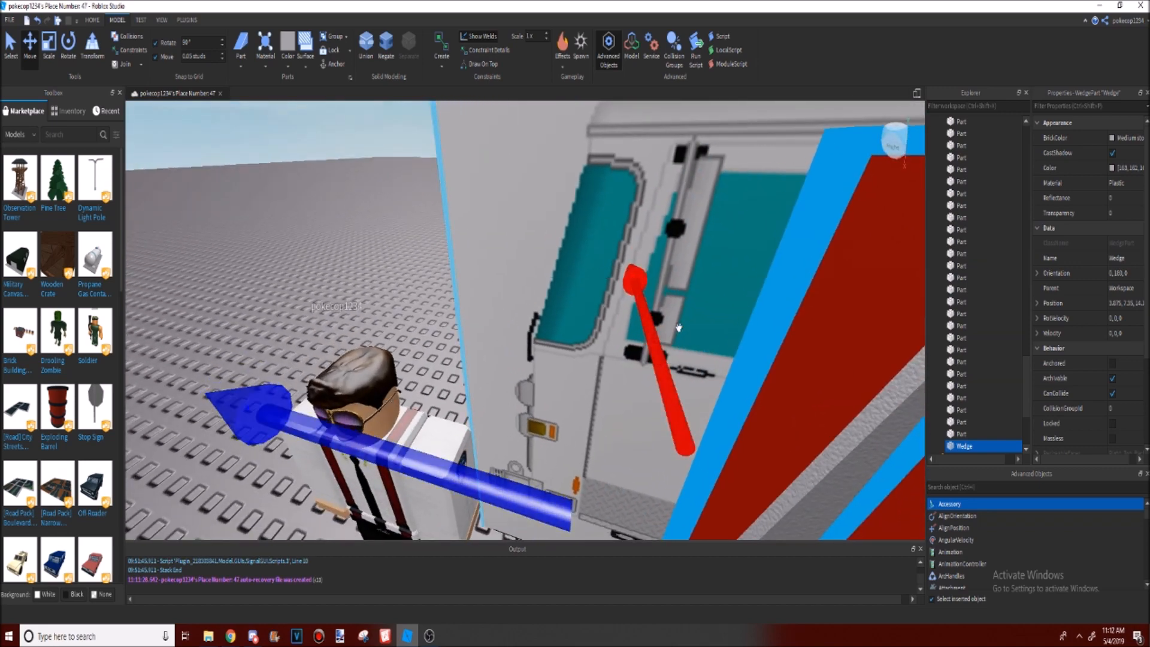
key("f")
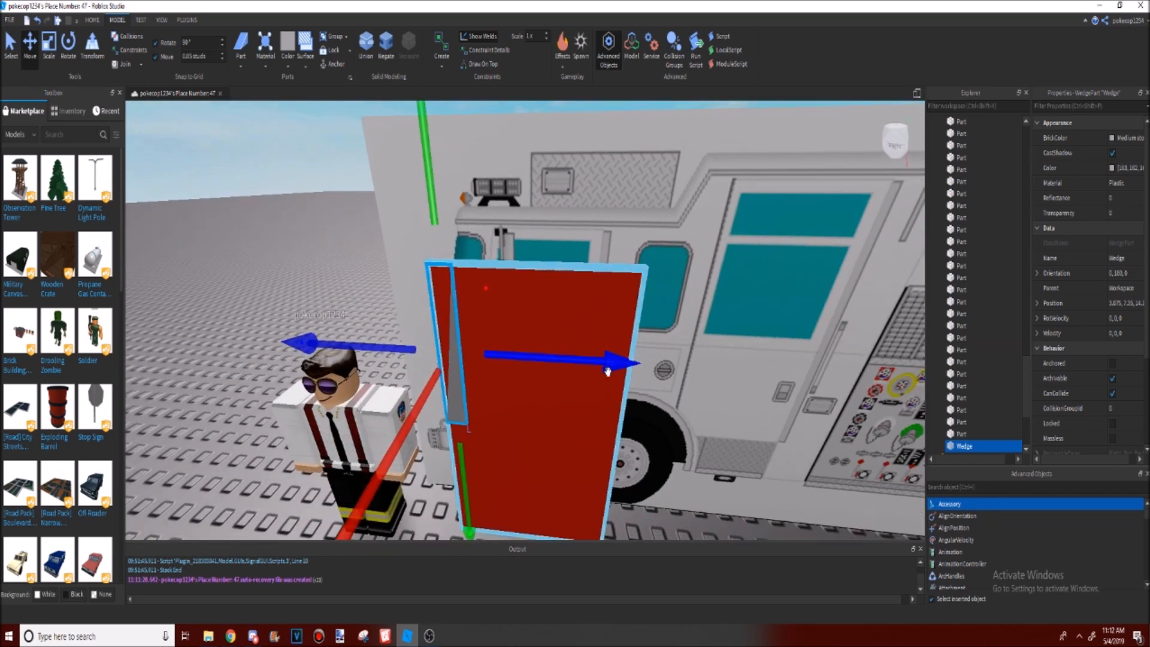
right_click_drag(607, 372, 608, 372)
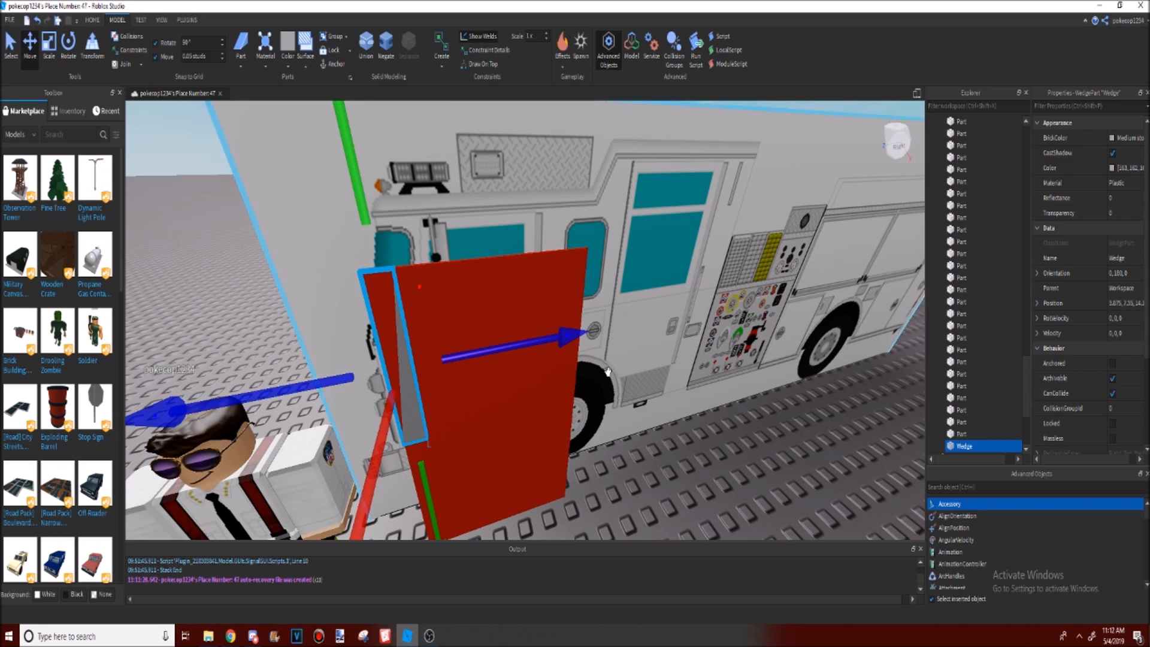
left_click(68, 55)
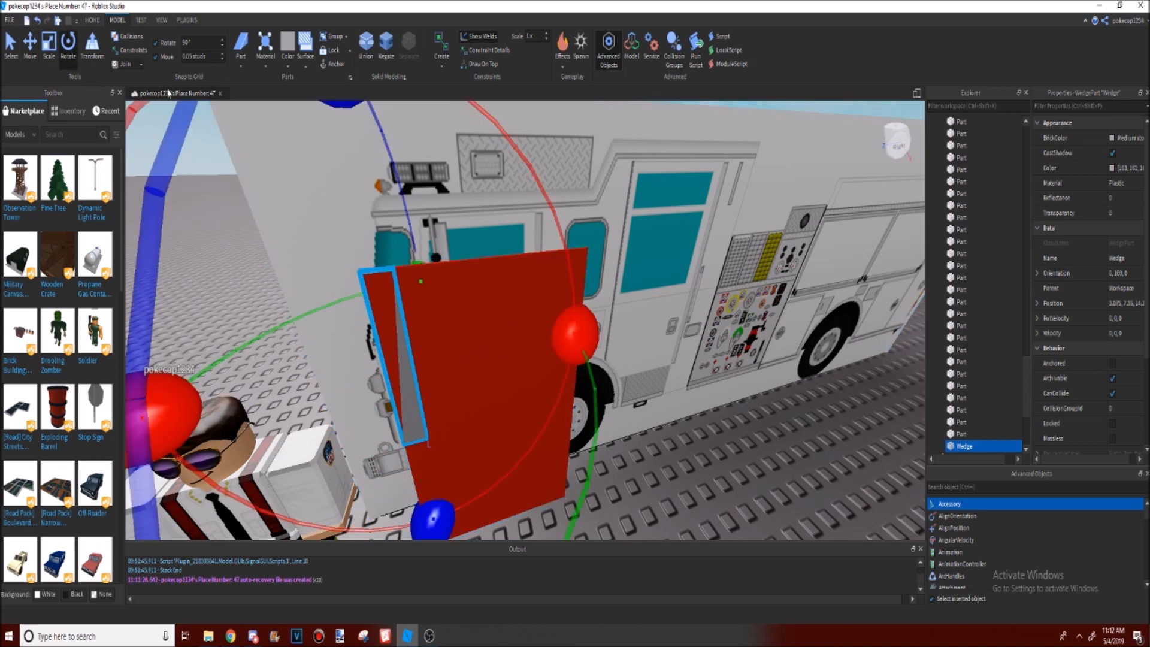
right_click_drag(437, 298, 437, 298)
scroll(395, 350, "down", 2)
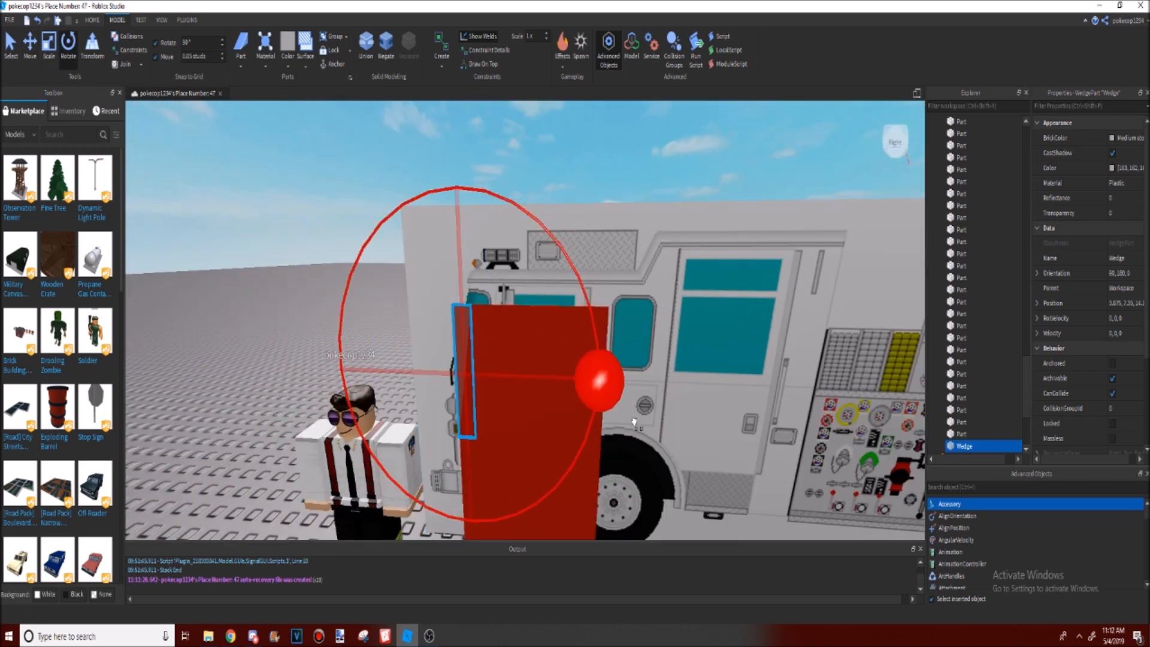
right_click_drag(536, 413, 537, 415)
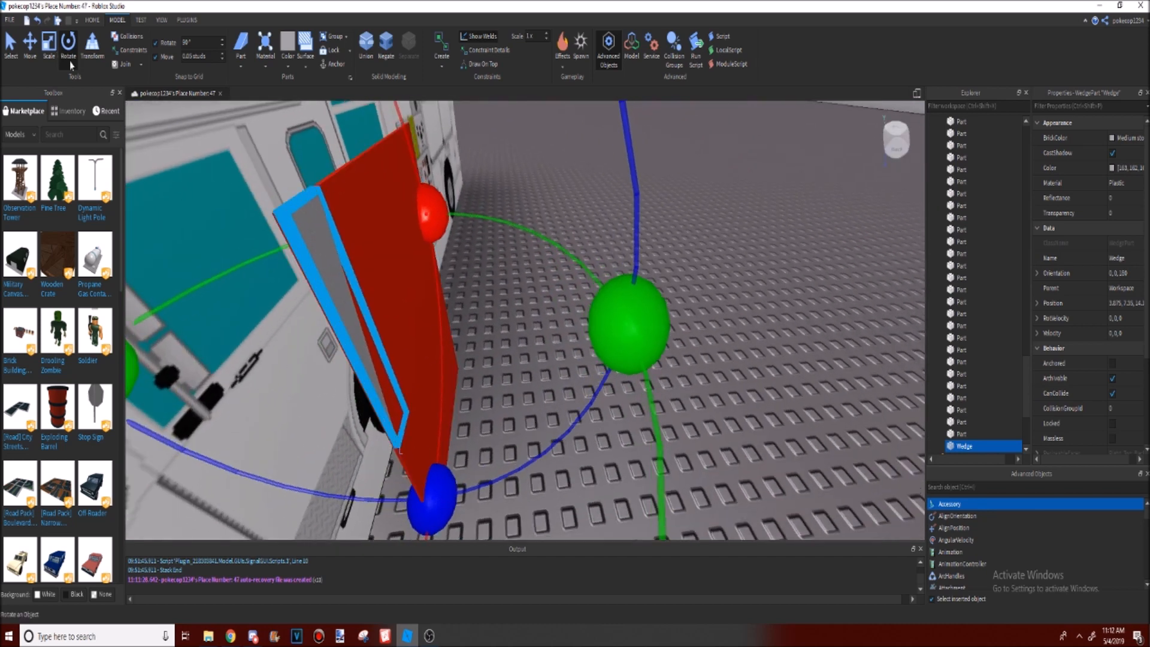
Step: Align the wedge with the door panel along the X axis and thicken it evenly on both sides past the panel's faces
left_click(28, 49)
left_click_drag(519, 353, 507, 347)
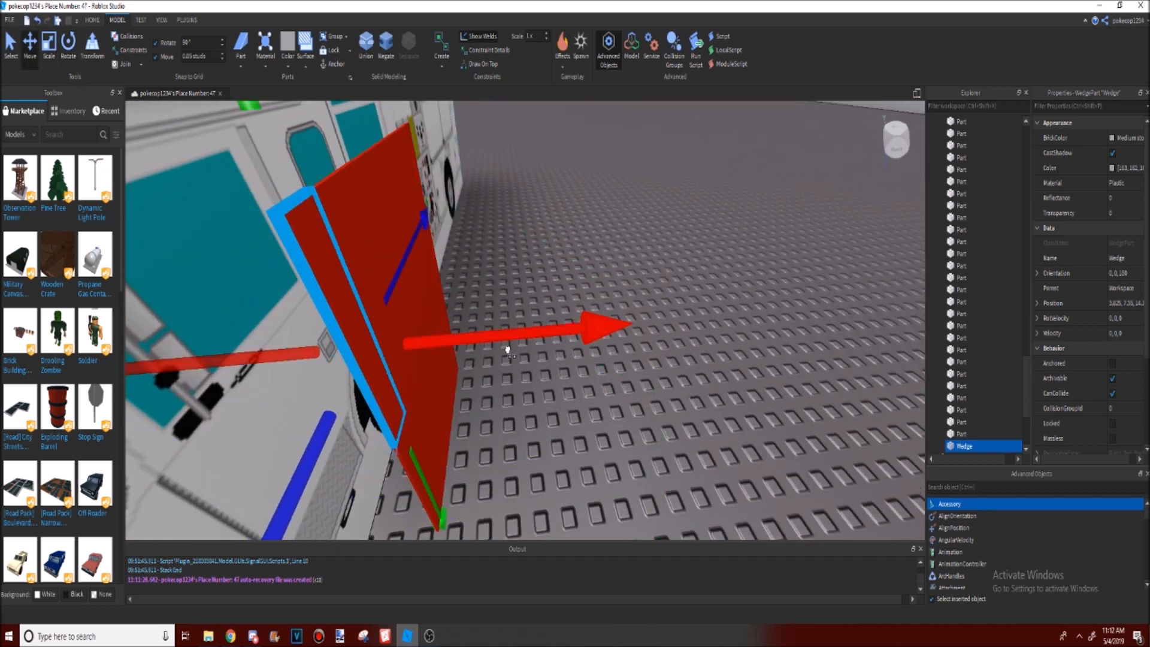
left_click(49, 54)
left_click_drag(521, 331, 542, 337, "ctrl")
left_click(678, 376)
scroll(678, 376, "down", 3)
right_click_drag(678, 376, 670, 372)
scroll(638, 295, "down", 3)
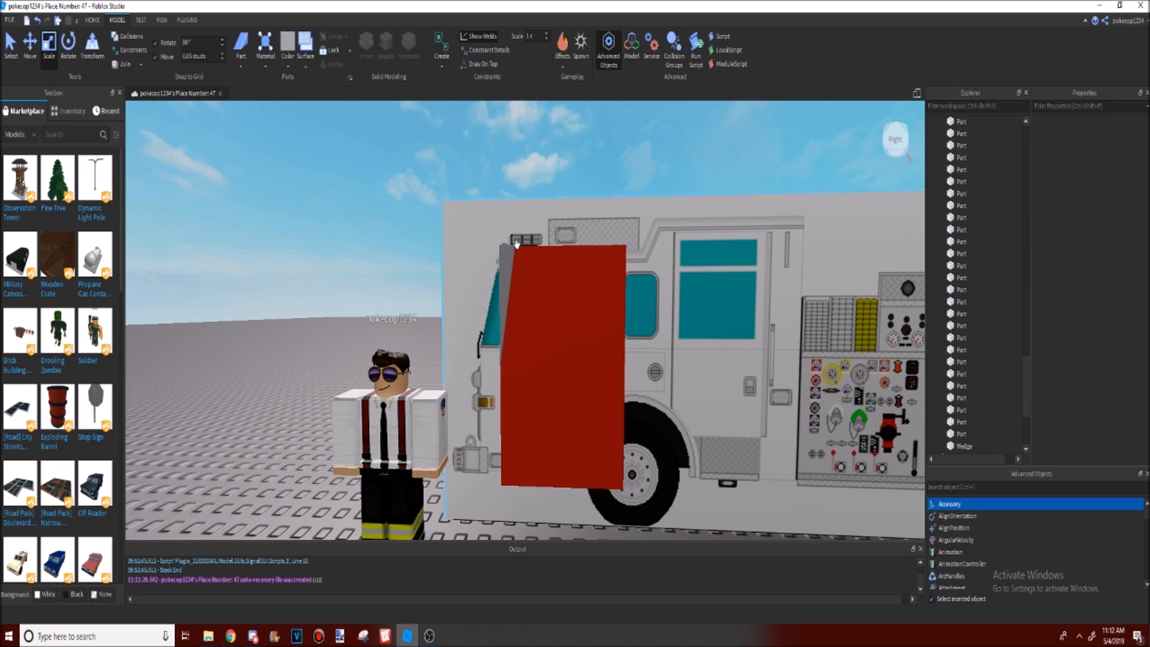
Step: Negate the wedge and union it with the red door panel to cut away the door's slanted upper front corner
key("a")
right_click_drag(503, 306, 502, 305)
scroll(489, 256, "down", 3)
right_click_drag(488, 256, 494, 263)
key("s")
key("d")
left_click(409, 282)
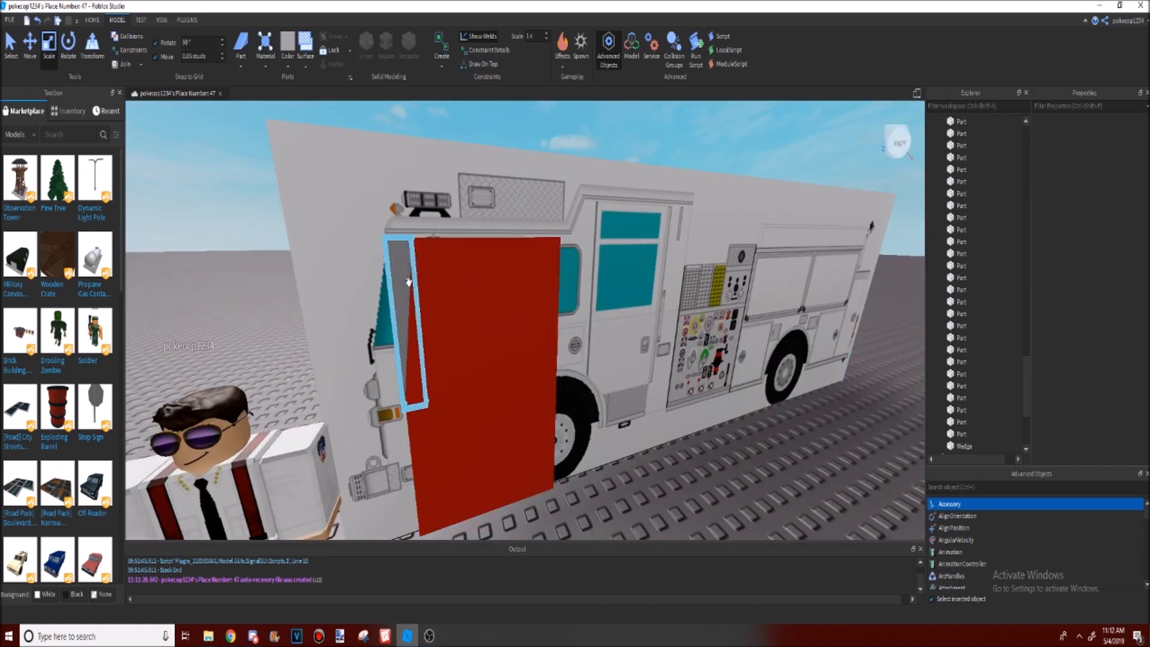
left_click(405, 285)
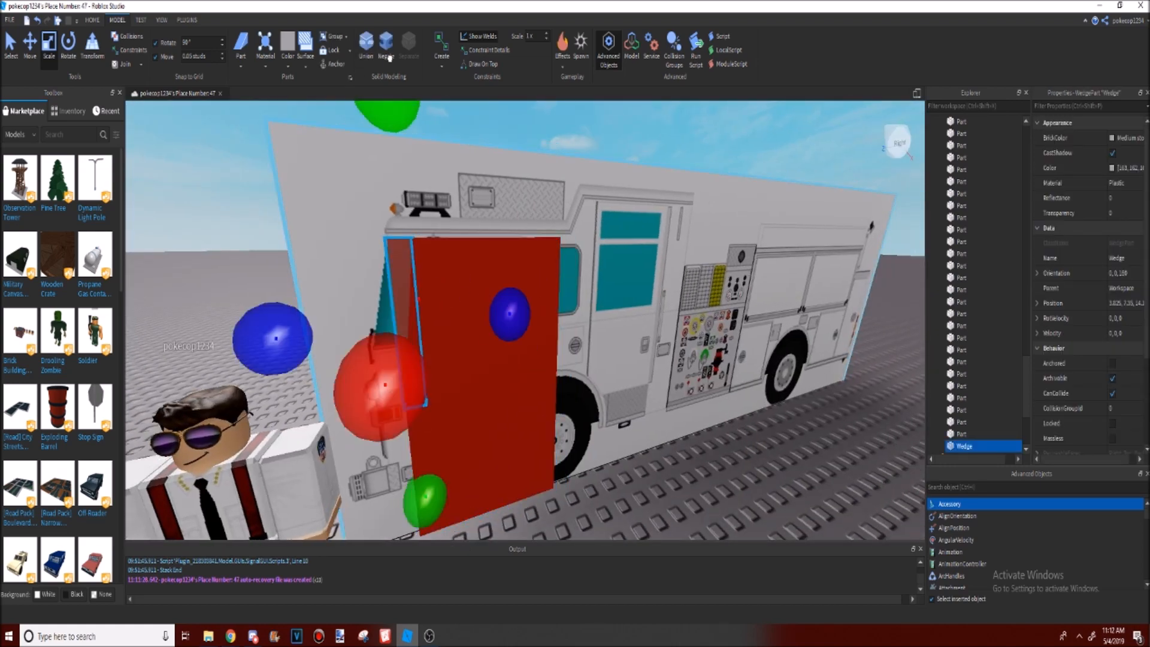
left_click(464, 323, "ctrl")
right_click_drag(607, 443, 607, 444)
key("w")
key("s")
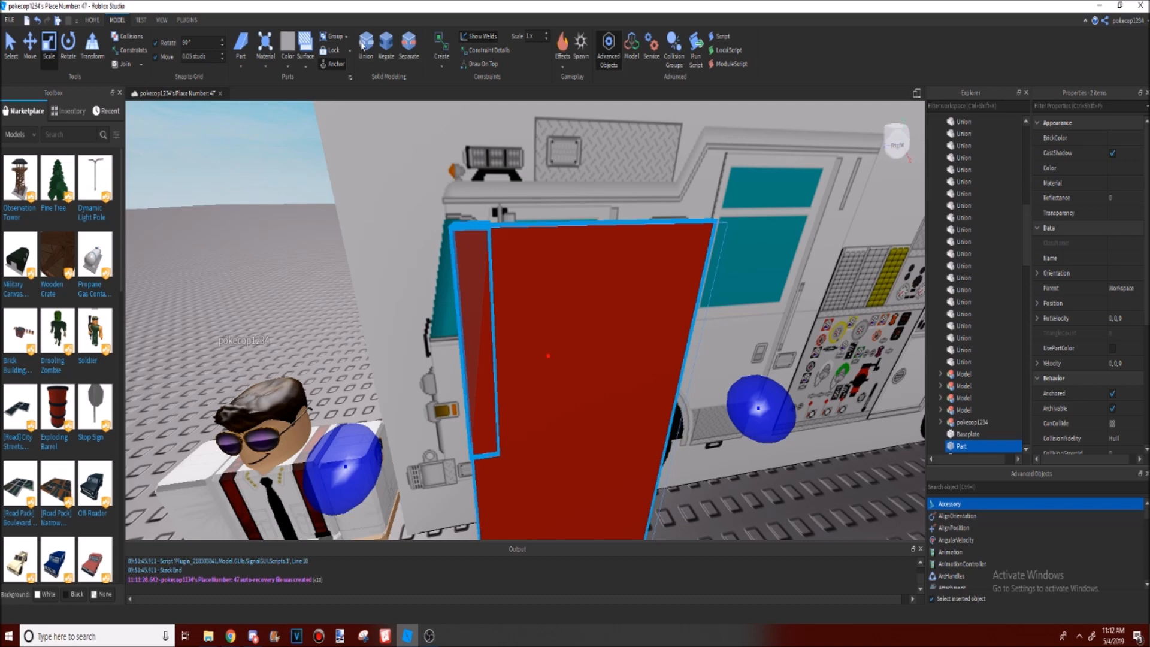
left_click(369, 37)
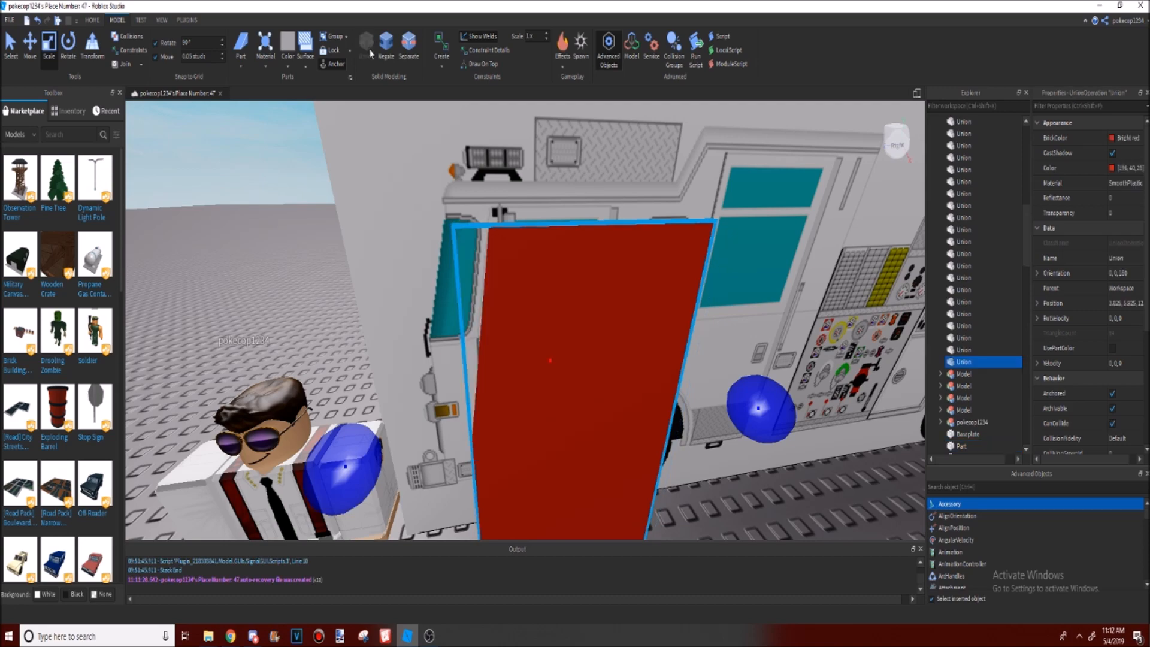
Step: Inspect the slanted cut along the front edge of the red door union from all sides for leftover slivers
right_click_drag(547, 282, 547, 281)
key("s")
left_click(668, 449)
right_click_drag(669, 449, 669, 450)
key("w")
key("s")
right_click_drag(778, 504, 778, 504)
key("w")
key("s")
key("w")
key("s")
right_click_drag(432, 362, 433, 362)
key("w")
right_click_drag(465, 290, 465, 290)
right_click_drag(630, 406, 630, 406)
right_click_drag(531, 257, 531, 258)
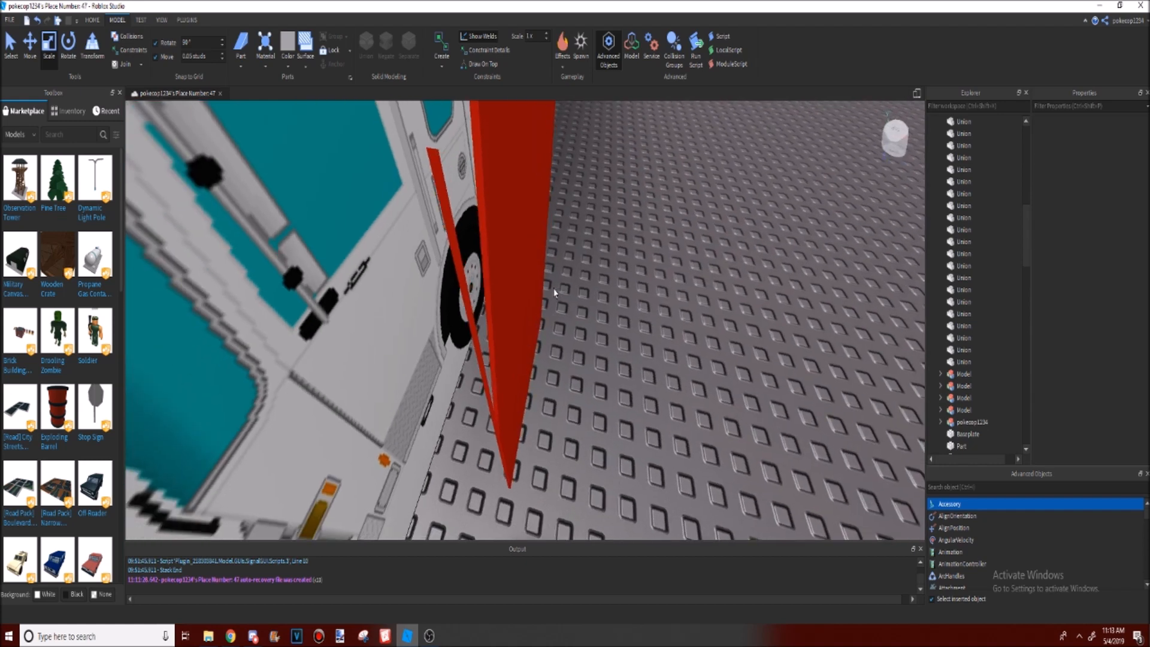
right_click_drag(449, 207, 449, 207)
right_click_drag(492, 406, 493, 406)
mouse_move(464, 343)
right_mouse_down()
mouse_move(454, 347)
mouse_move(473, 353)
right_mouse_up()
Step: Separate the door union and turn the negative part back into a solid wedge
left_click(474, 352)
left_click(389, 47)
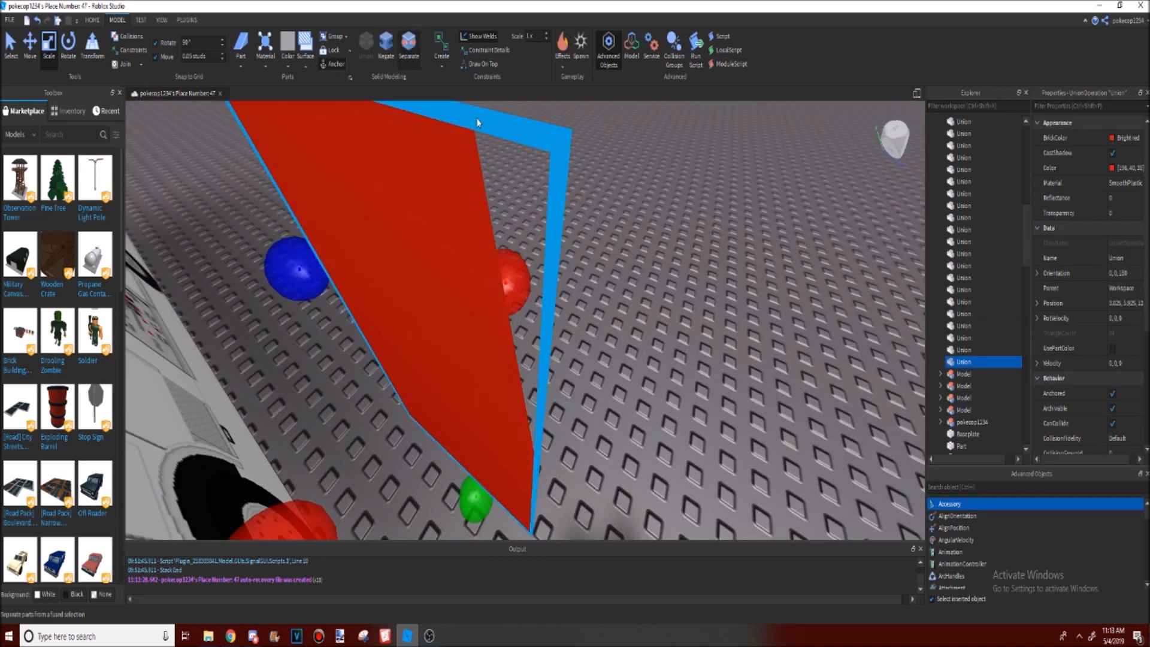
left_click(654, 346)
right_click_drag(623, 372, 621, 352)
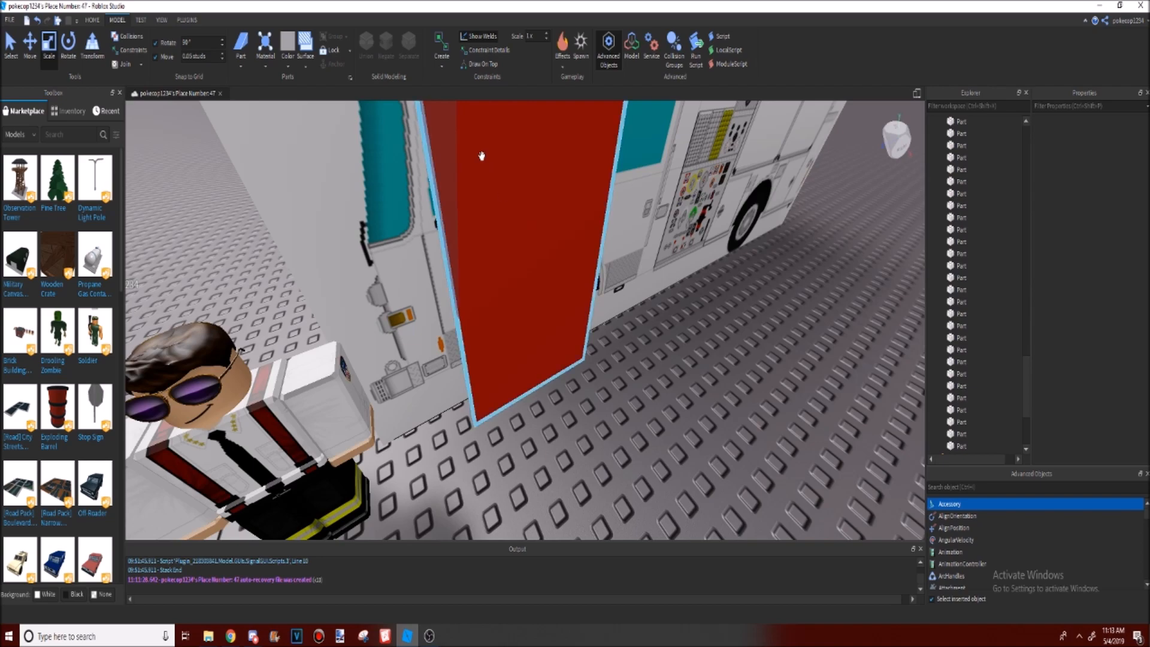
left_click(444, 164)
left_click(391, 46)
left_click(781, 353)
right_click_drag(751, 390, 750, 389)
right_click_drag(457, 412, 455, 411)
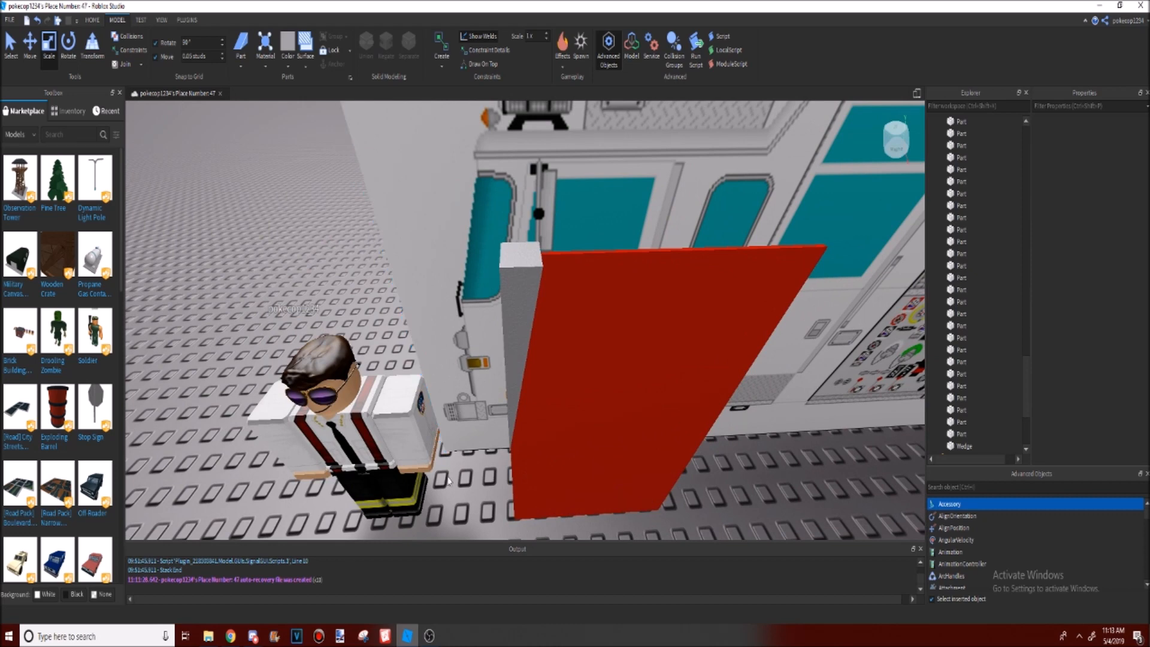
Step: Try to enlarge the wedge evenly along the Z axis past the door's front edge and stretch its height
right_click_drag(437, 482, 437, 482)
scroll(440, 468, "down", 3)
scroll(457, 364, "up", 4)
right_click_drag(522, 285, 522, 285)
scroll(520, 285, "down", 2)
scroll(515, 294, "up", 2)
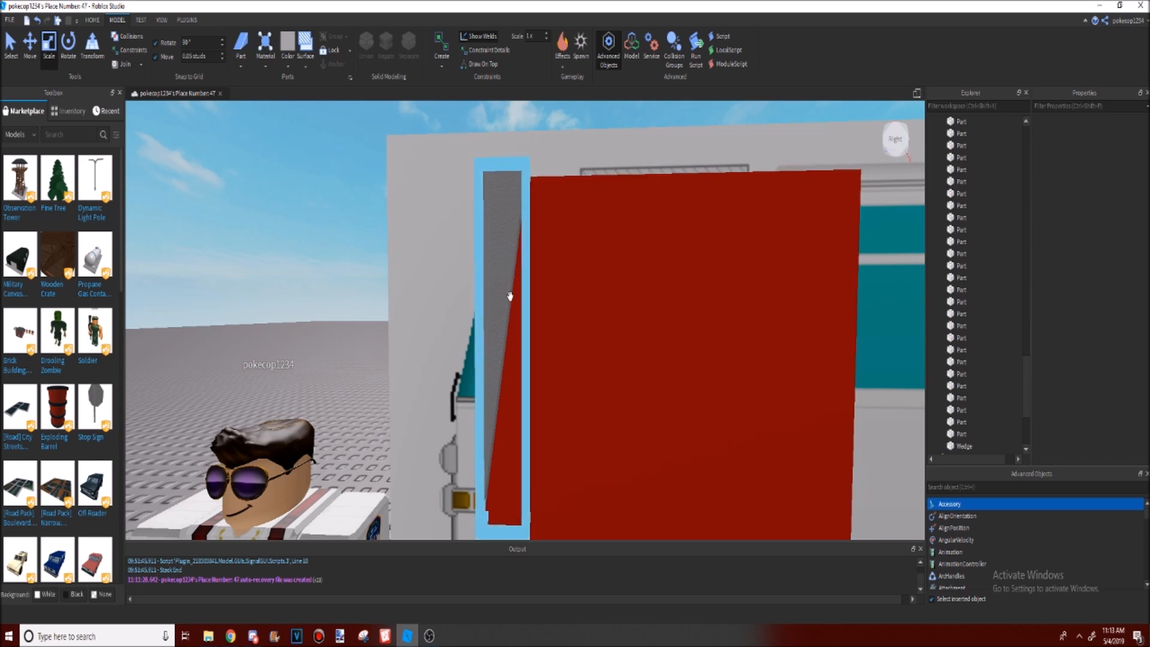
left_click(506, 291)
scroll(674, 353, "down", 2)
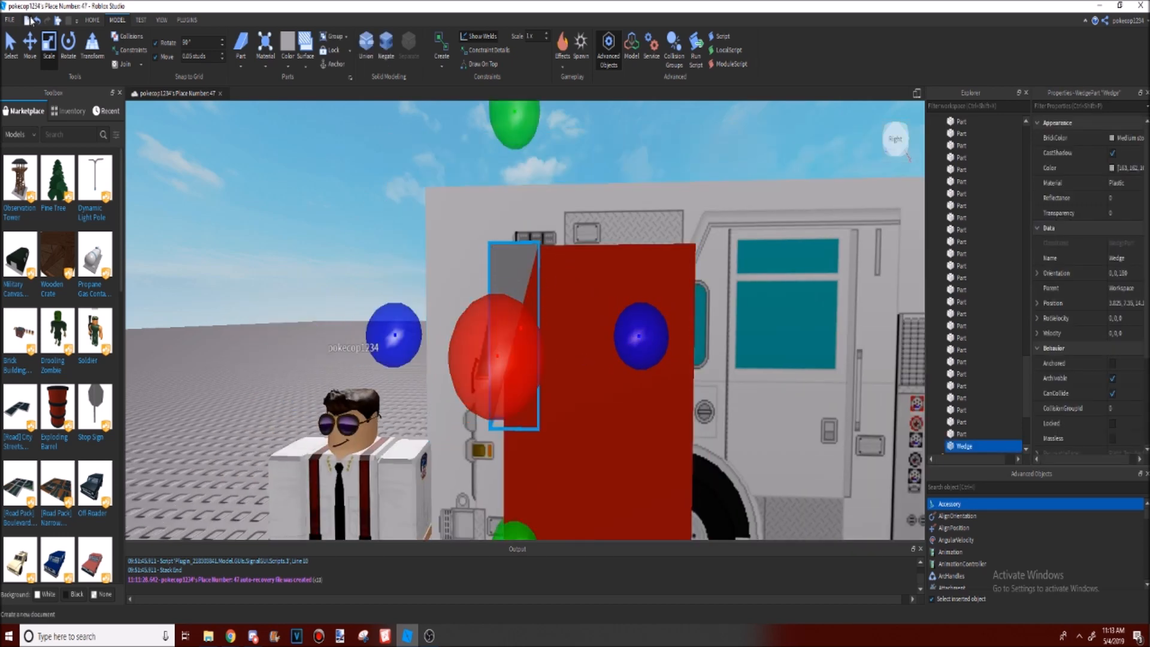
scroll(362, 277, "up", 3)
right_click_drag(362, 277, 396, 305)
scroll(578, 283, "down", 3)
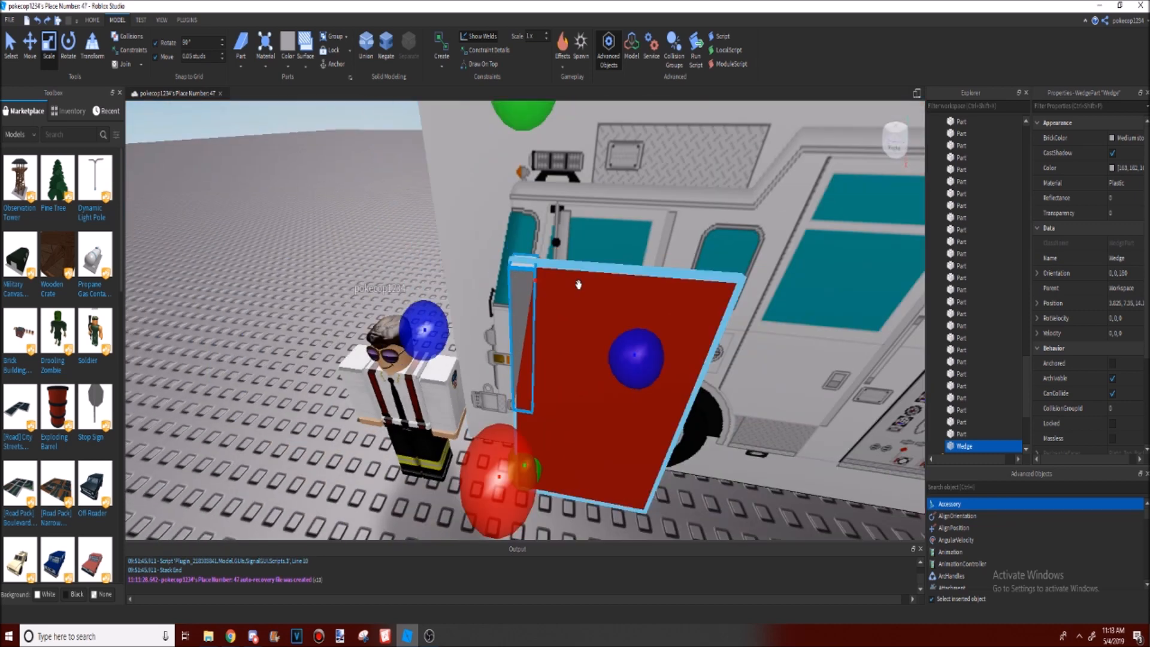
scroll(519, 292, "up", 3)
right_click_drag(520, 291, 578, 336)
left_click_drag(674, 516, 623, 506, "ctrl")
right_click_drag(255, 197, 238, 384)
scroll(467, 206, "down", 8)
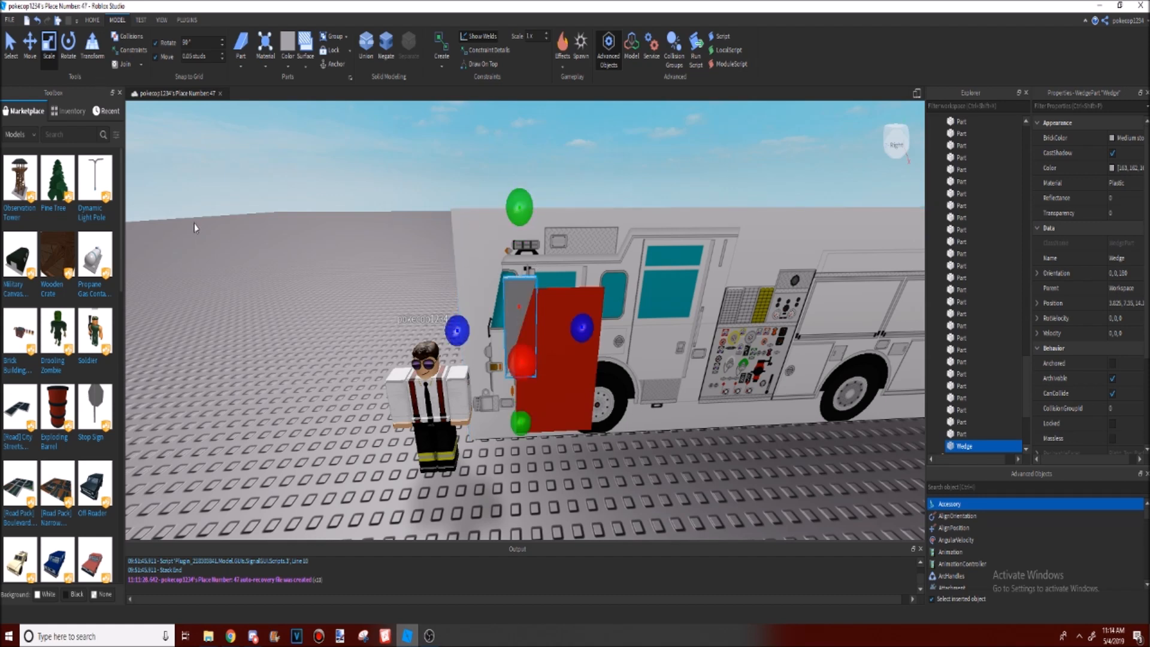
key("f")
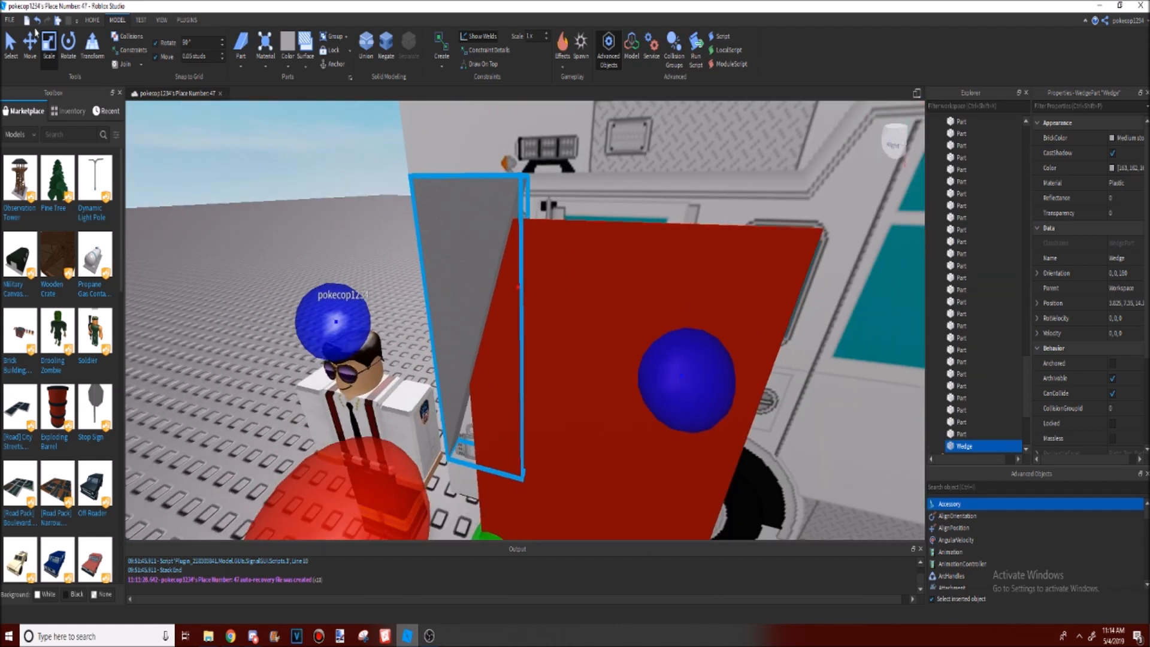
Step: Undo the wedge's last height and width changes and clear the selection
left_click(38, 23)
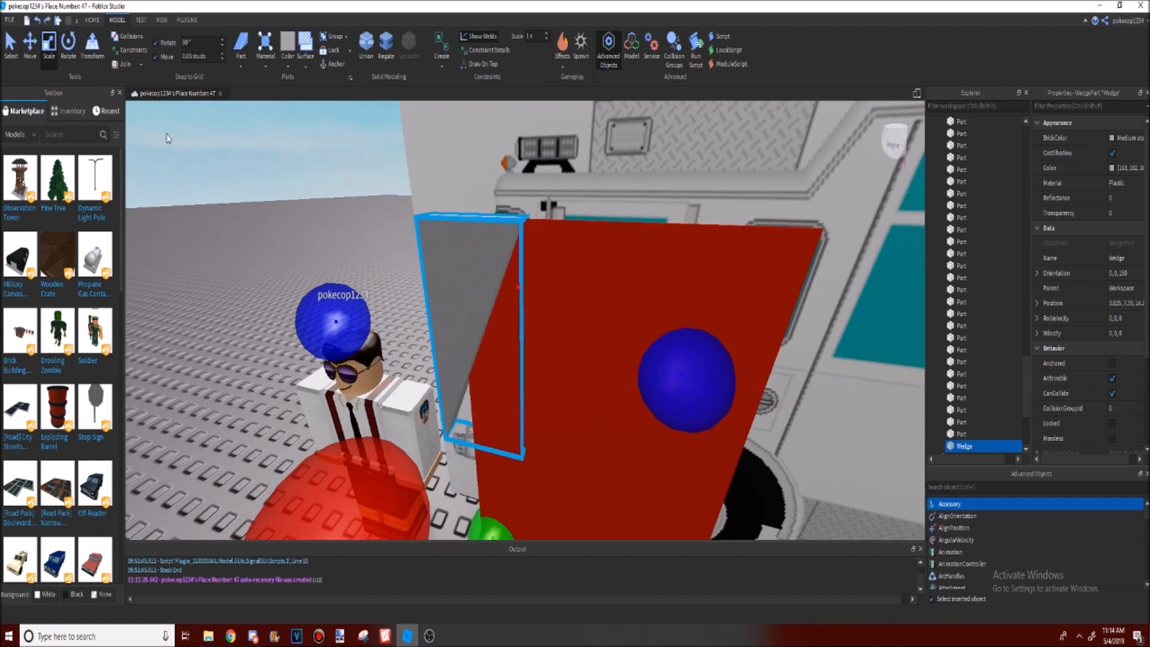
left_click(42, 22)
left_click(174, 292)
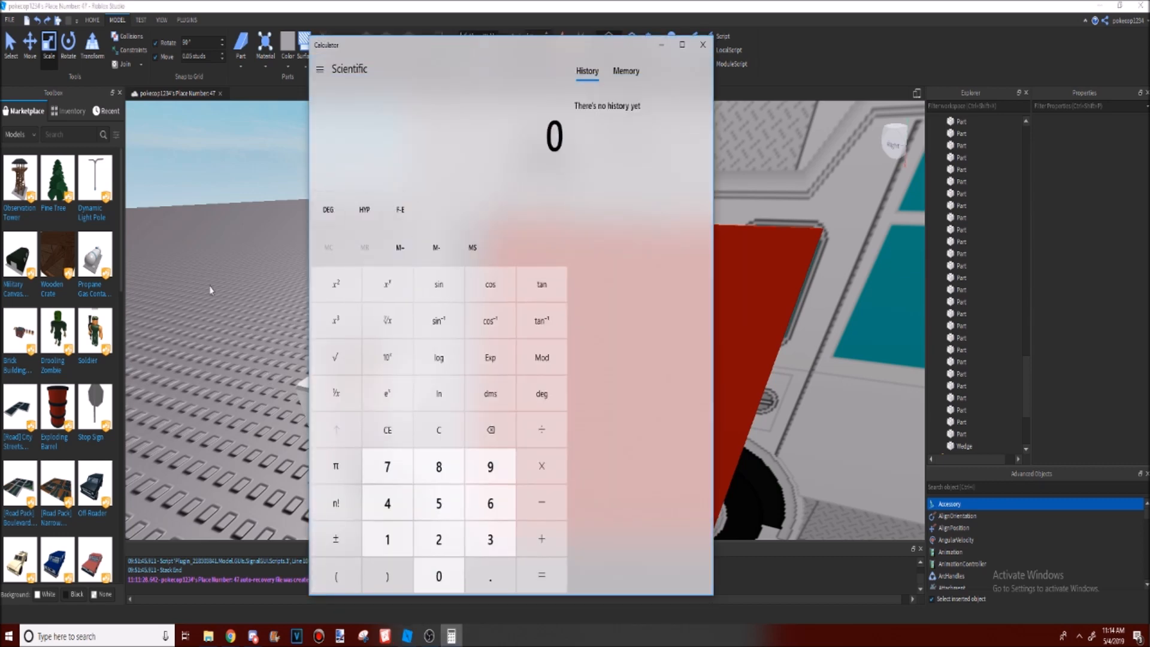
left_click(210, 291)
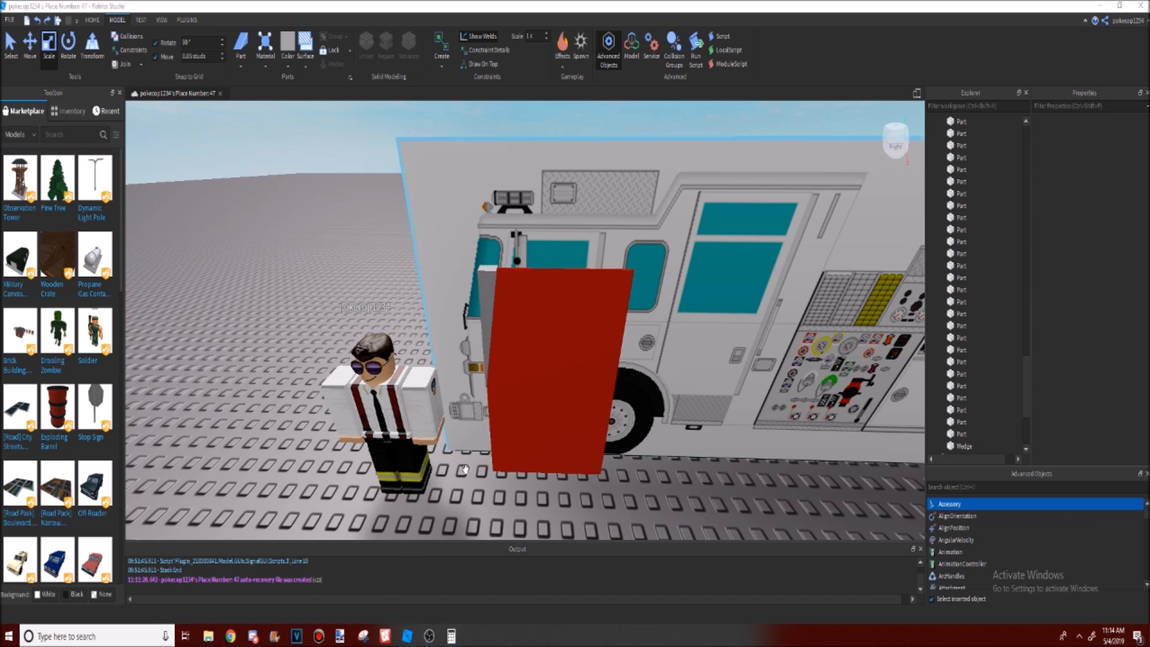
Step: Check the wedge's properties, including whether it is anchored, and clear the selection
left_click(487, 330)
scroll(1146, 370, "down", 1)
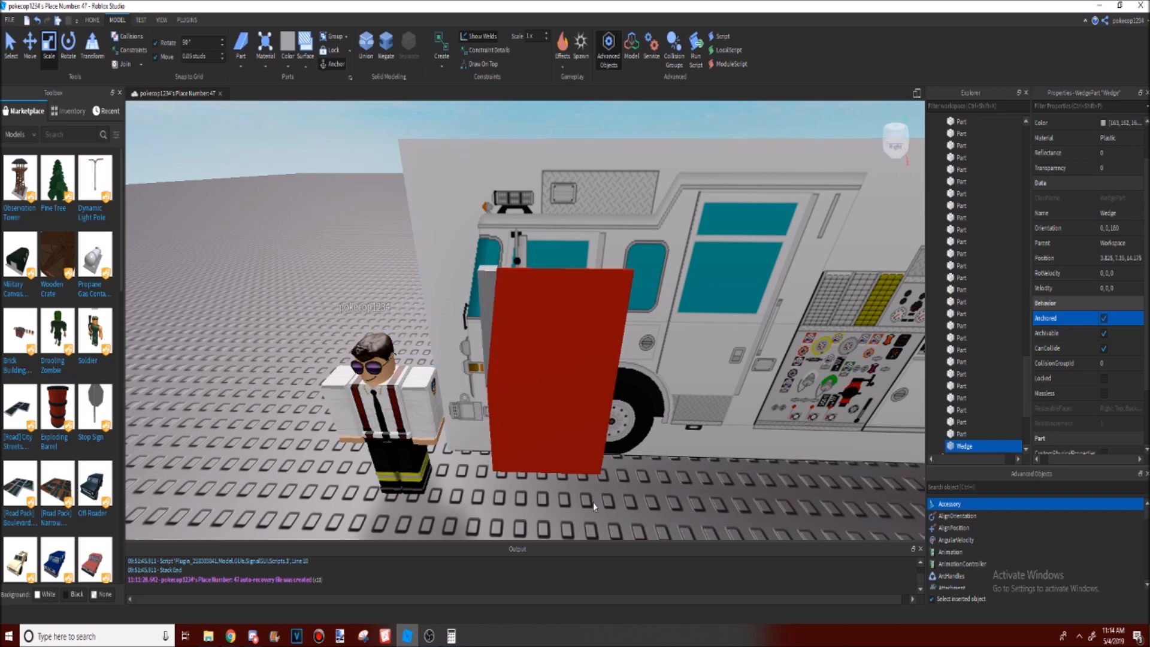
left_click(587, 418)
left_click(761, 493)
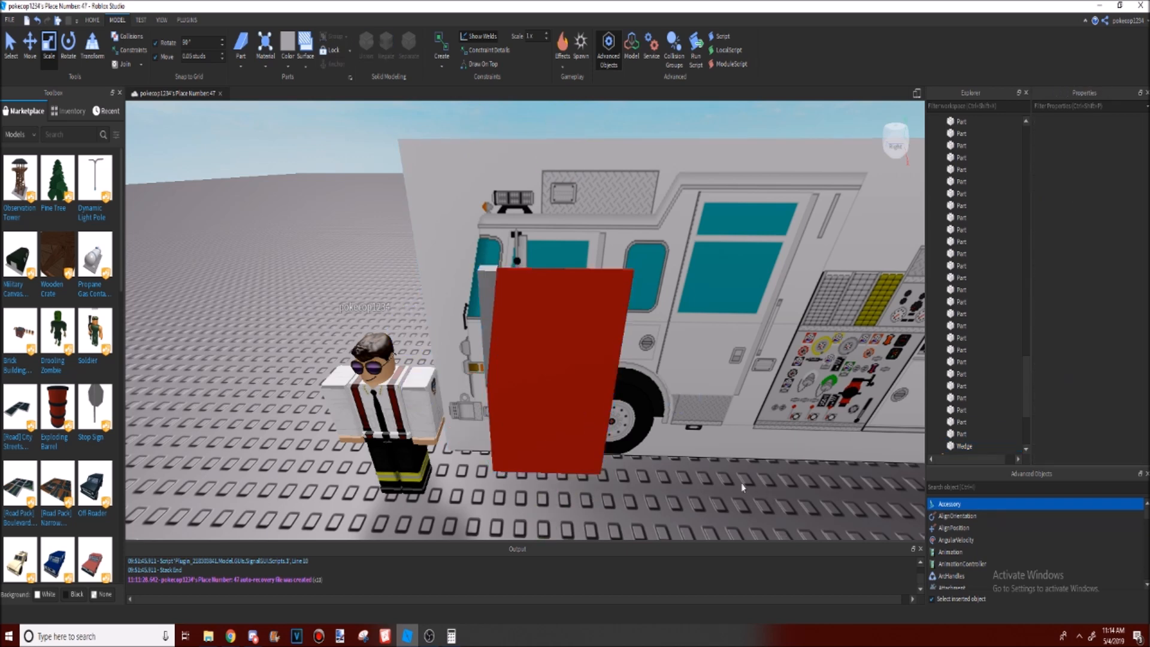
Step: Select the wedge and examine its size values and how it fits against the door's front edge
scroll(756, 488, "up", 2)
left_click(487, 311)
left_click(461, 282)
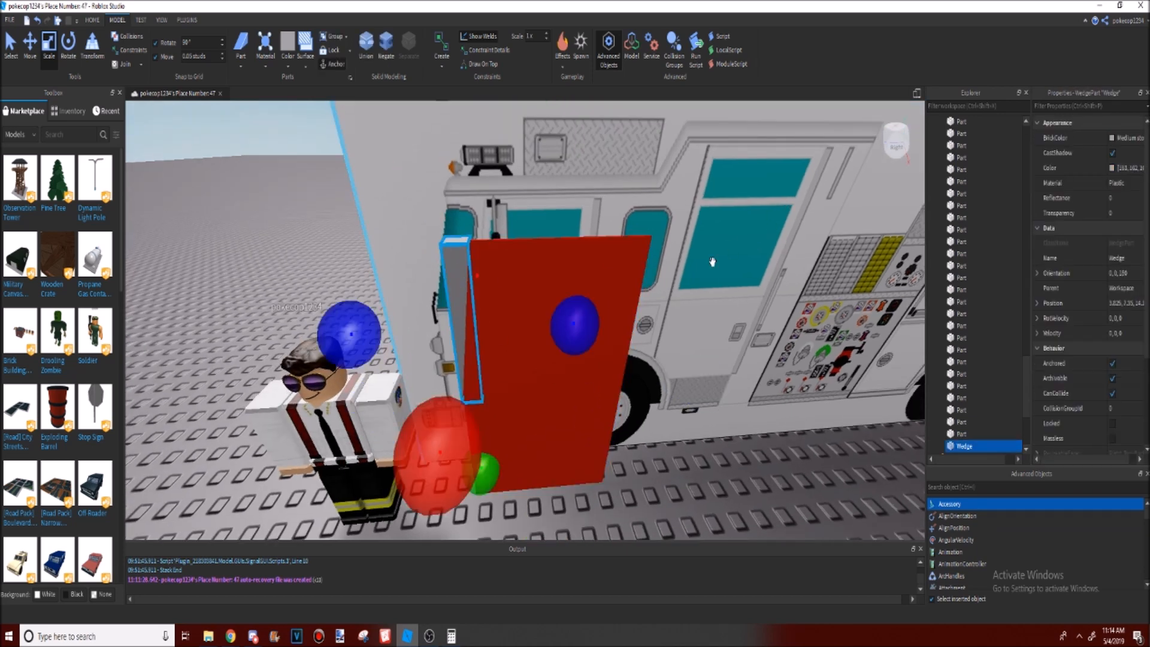
scroll(1066, 385, "down", 3)
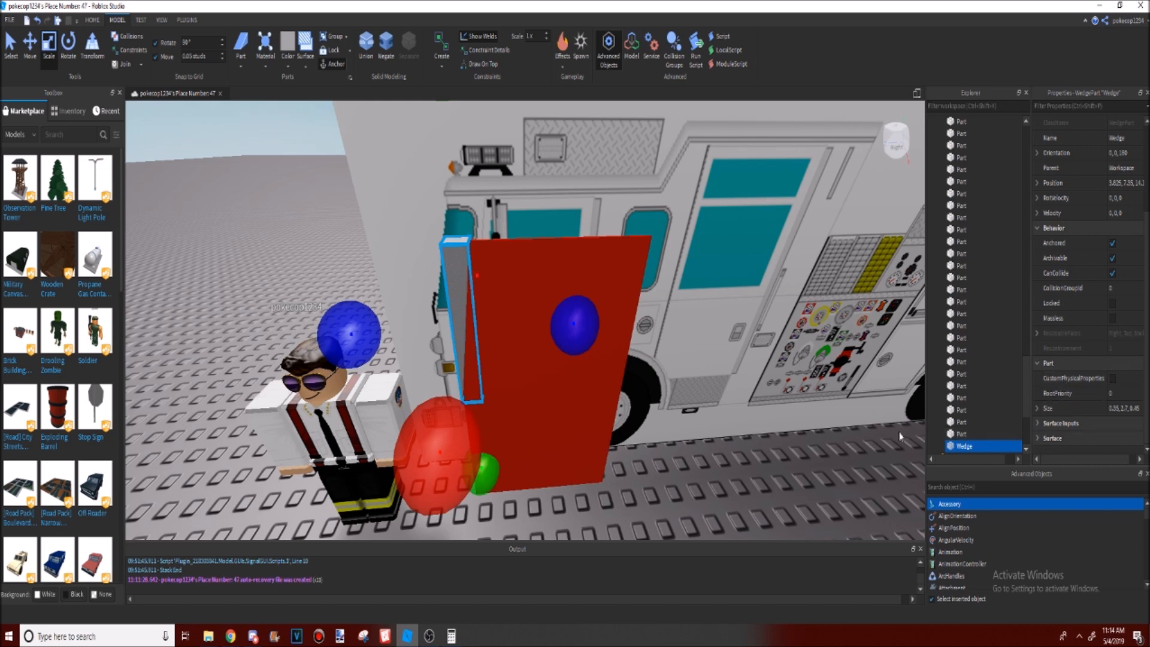
scroll(807, 483, "up", 4)
right_click_drag(807, 482, 806, 483)
scroll(807, 482, "down", 4)
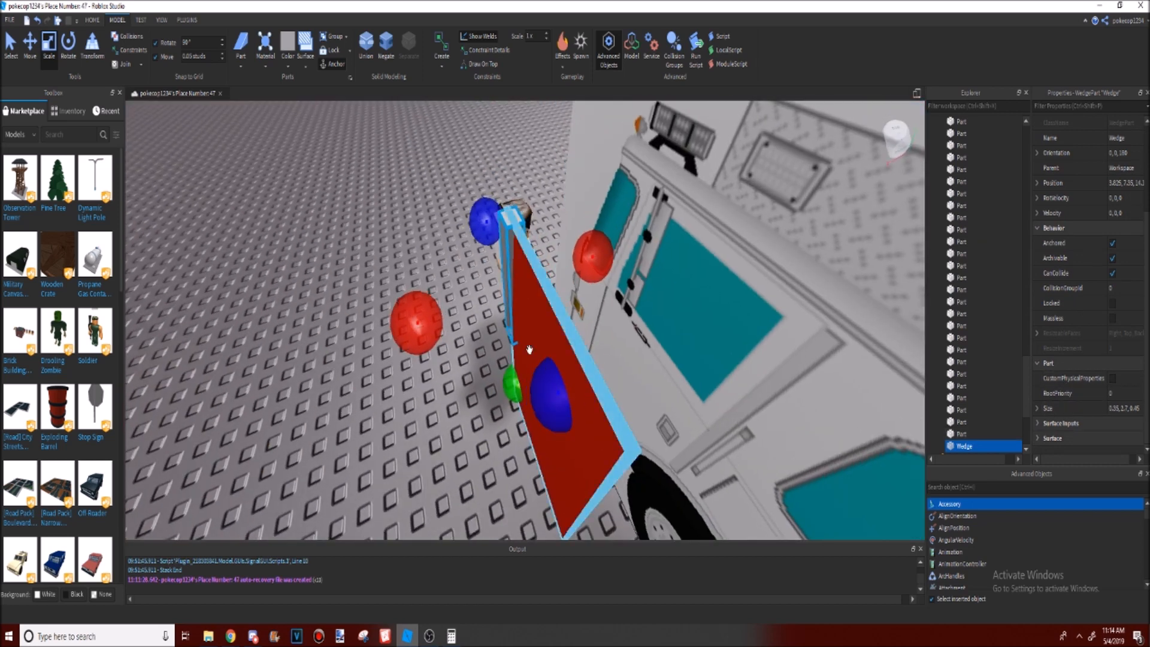
left_click_drag(438, 309, 463, 329)
scroll(362, 158, "up", 2)
right_click_drag(361, 158, 372, 179)
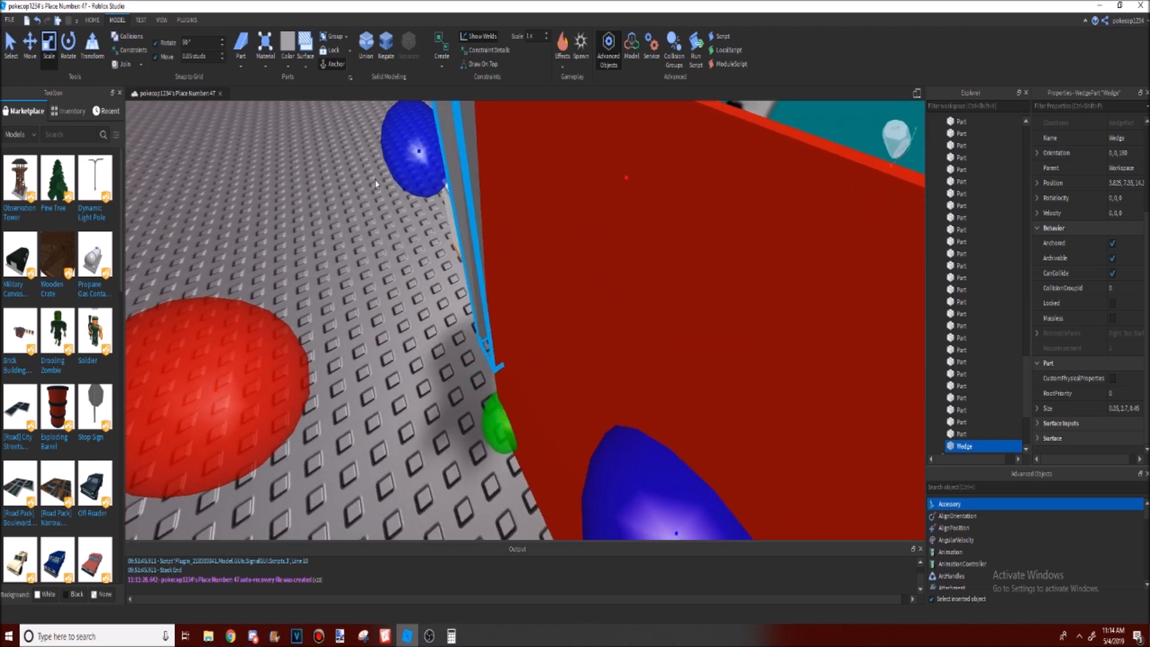
scroll(496, 366, "down", 4)
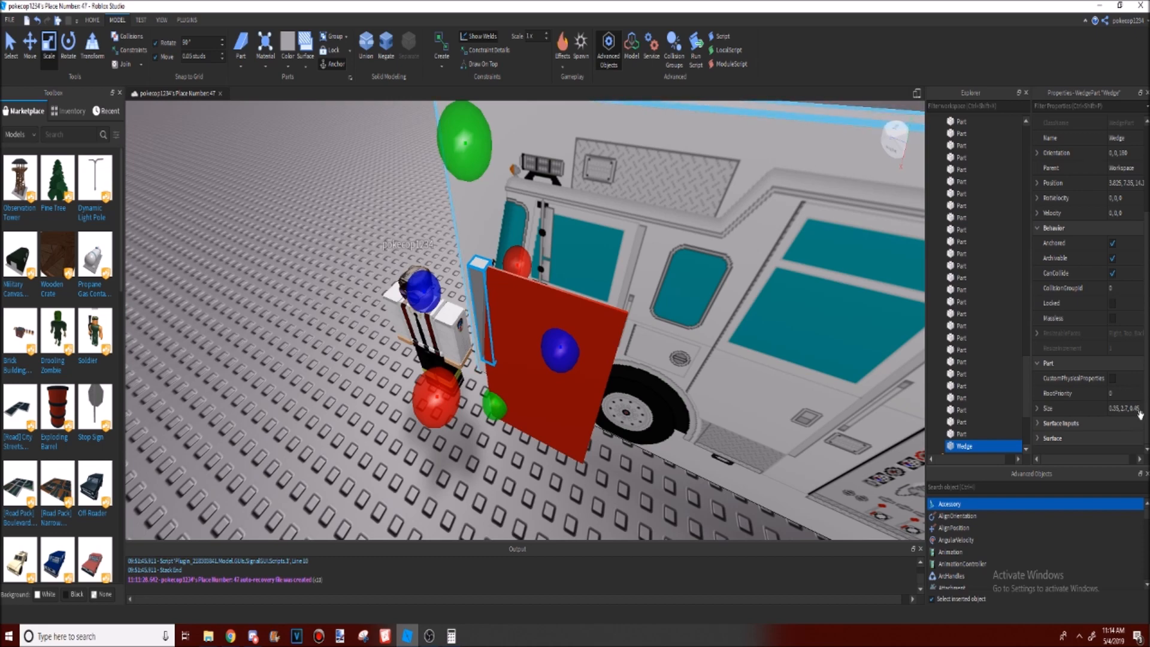
scroll(457, 372, "up", 3)
right_click_drag(457, 372, 457, 372)
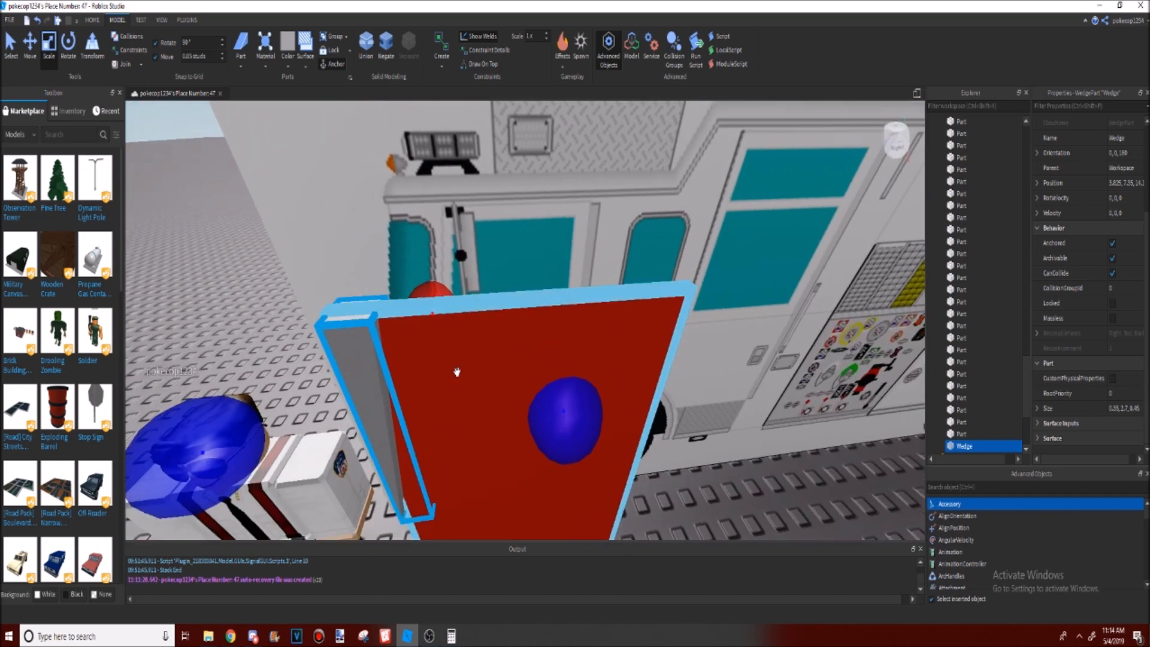
Step: Multiply the wedge's 0.45 Z size by 2 in the calculator and set its Z size to 0.9
scroll(458, 372, "down", 4)
left_click(451, 635)
left_click(490, 576)
left_click(387, 503)
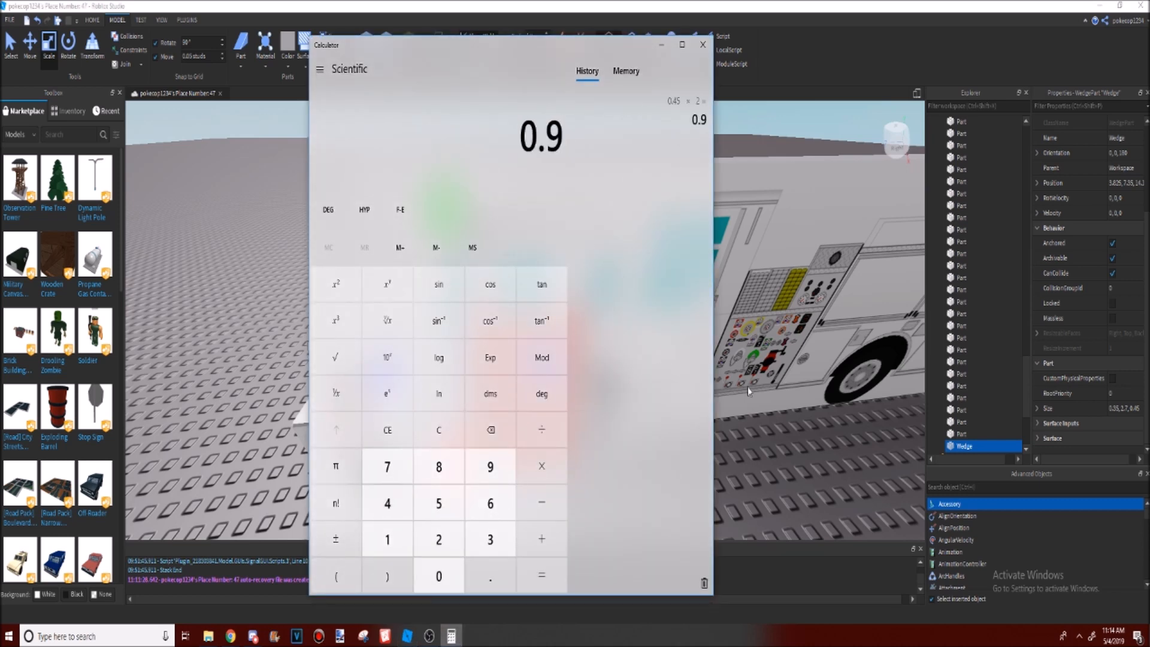
left_click(1135, 409)
left_click(1137, 408)
key("BackSpace")
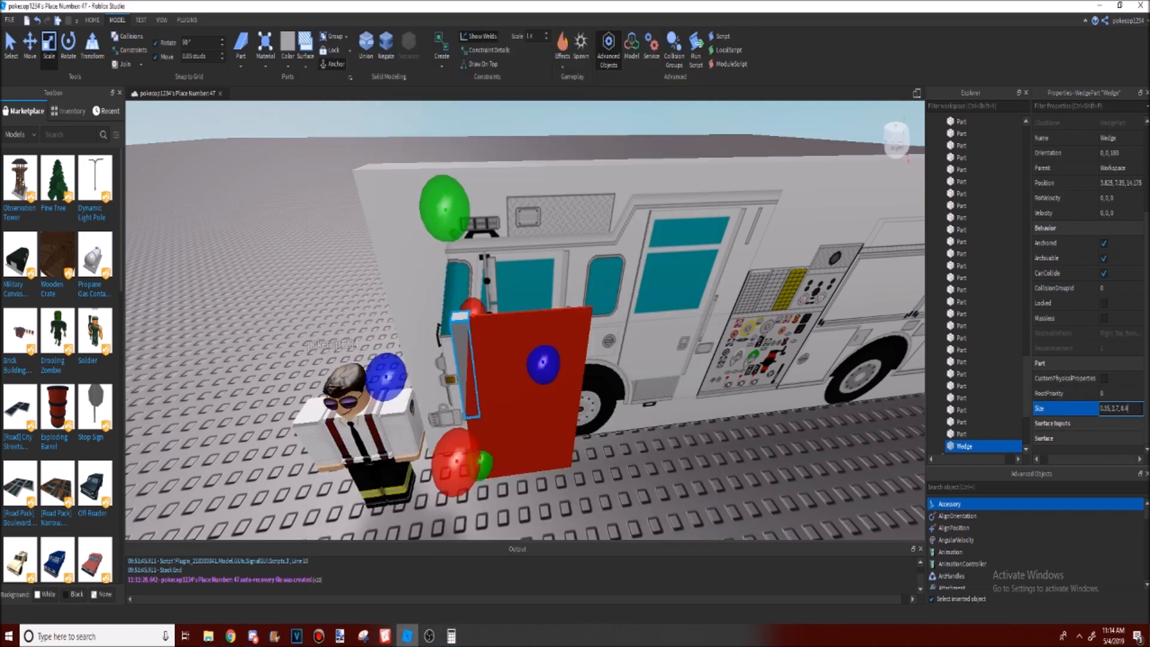
key("Return")
right_click_drag(577, 465, 584, 451)
scroll(583, 454, "up", 3)
scroll(585, 451, "down", 1)
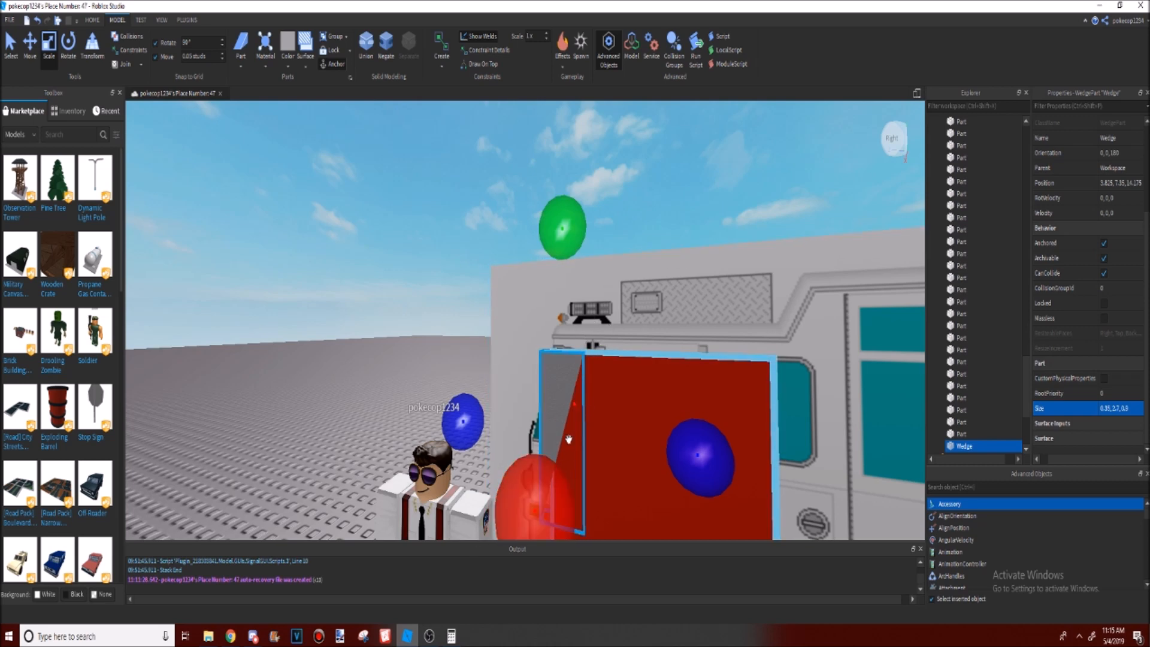
Step: Multiply the wedge's 2.7 height by 2 in the calculator
key("f")
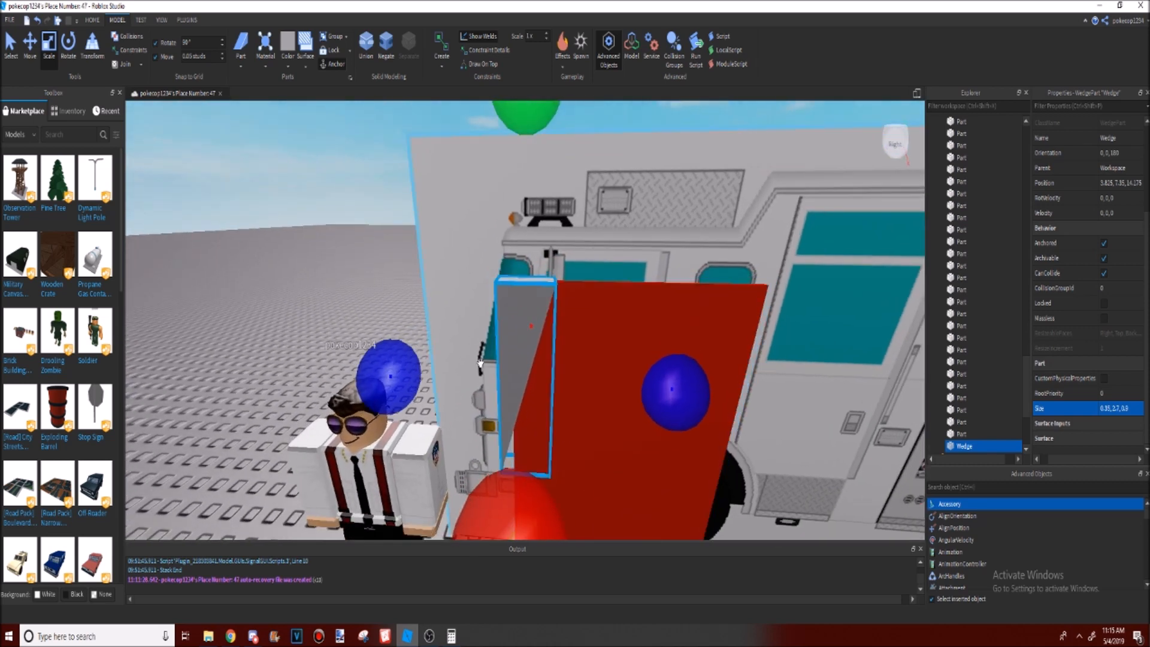
right_click_drag(526, 322, 515, 432)
left_click(451, 637)
left_click(439, 539)
left_click(490, 577)
left_click(387, 466)
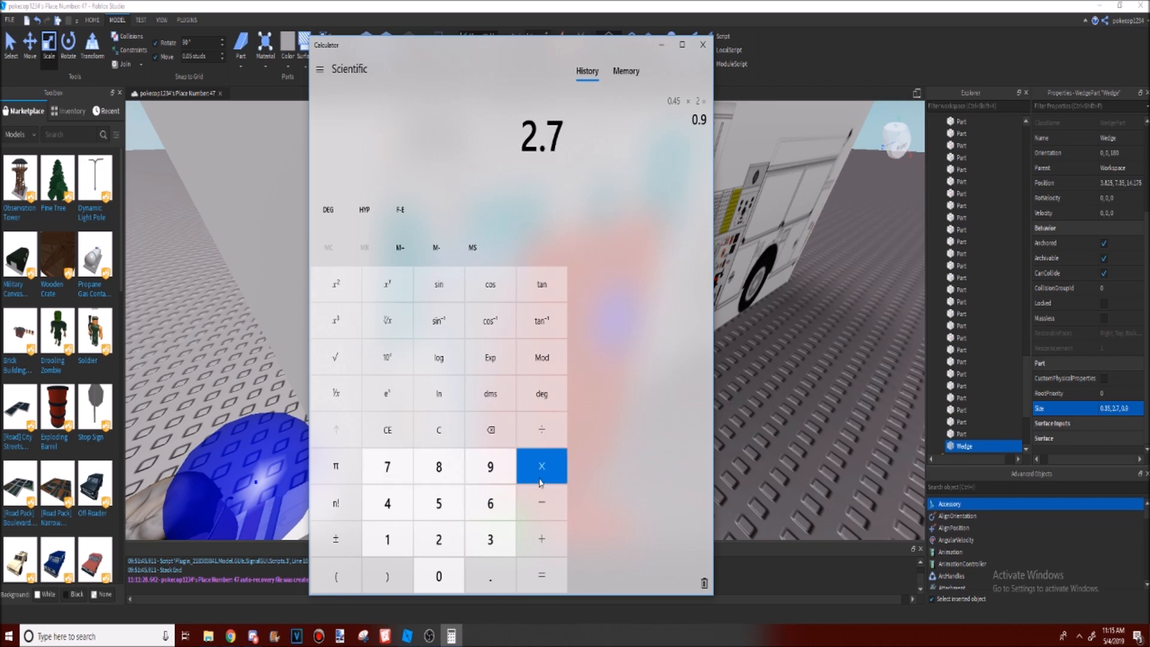
left_click(540, 479)
type("2")
key("Return")
left_click(826, 413)
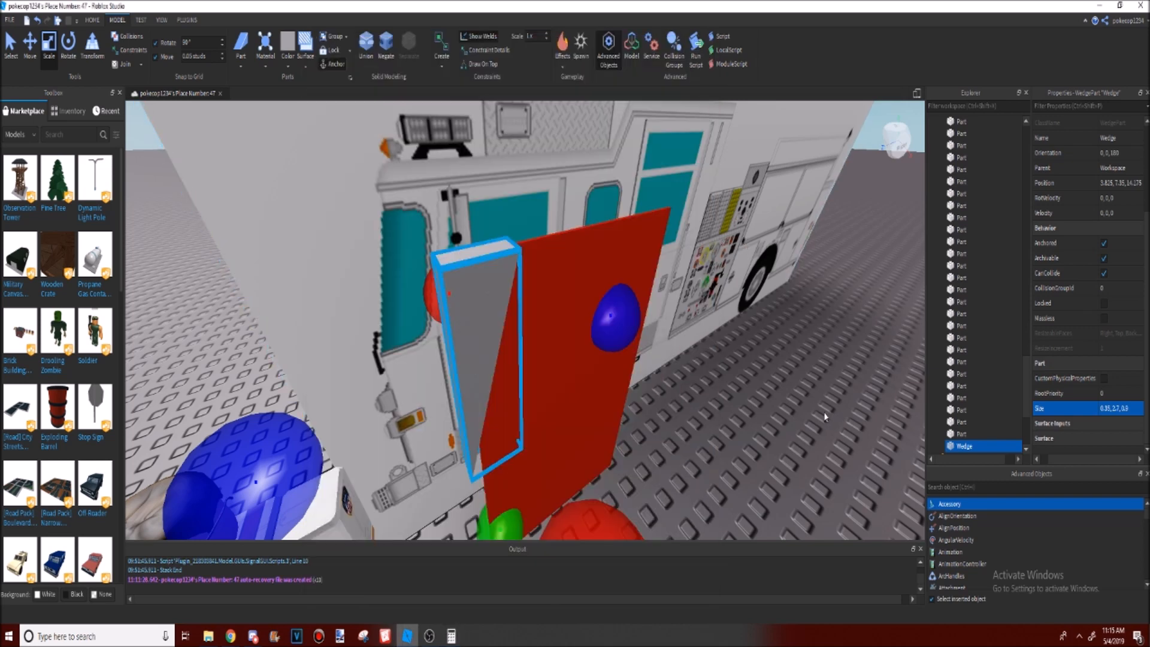
Step: Set the wedge's Y size to the doubled height and clear the selection
right_click_drag(826, 413, 823, 410)
key("Escape")
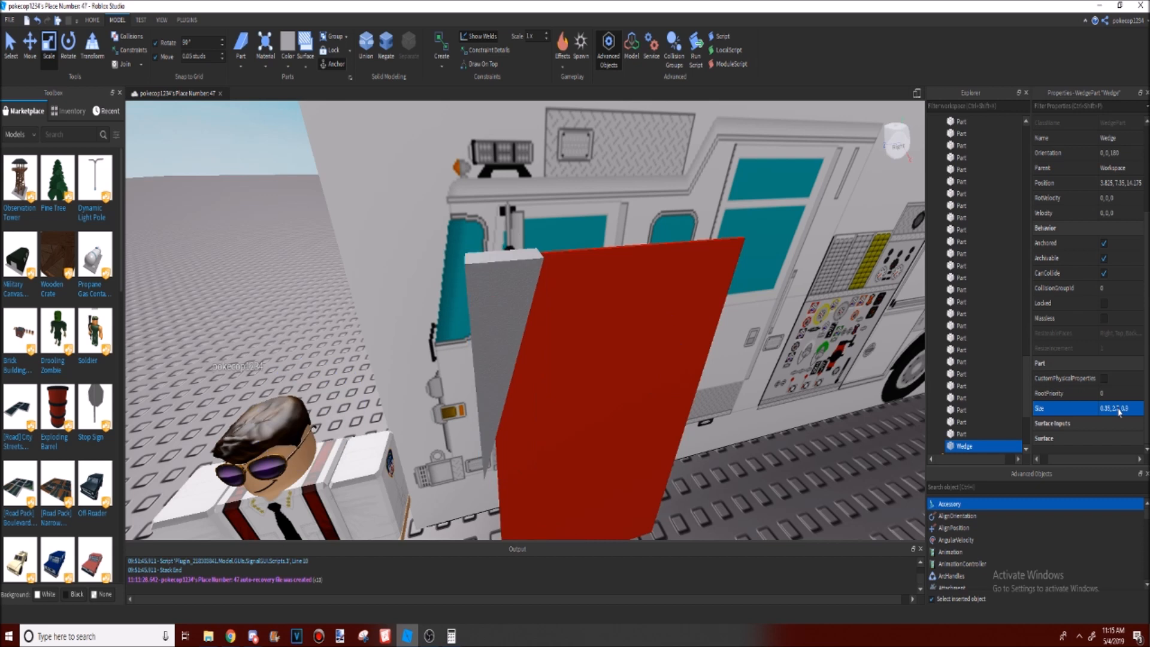
left_click(514, 284)
scroll(1116, 408, "down", 3)
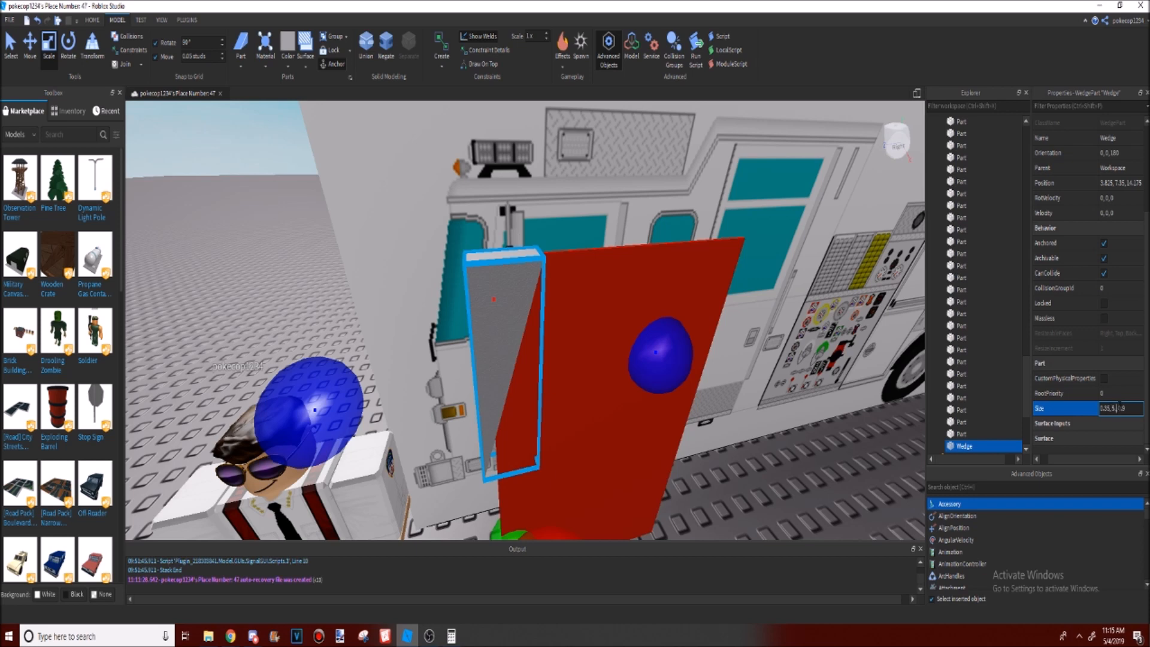
key("Return")
left_click(830, 514)
scroll(830, 514, "down", 5)
scroll(538, 295, "up", 4)
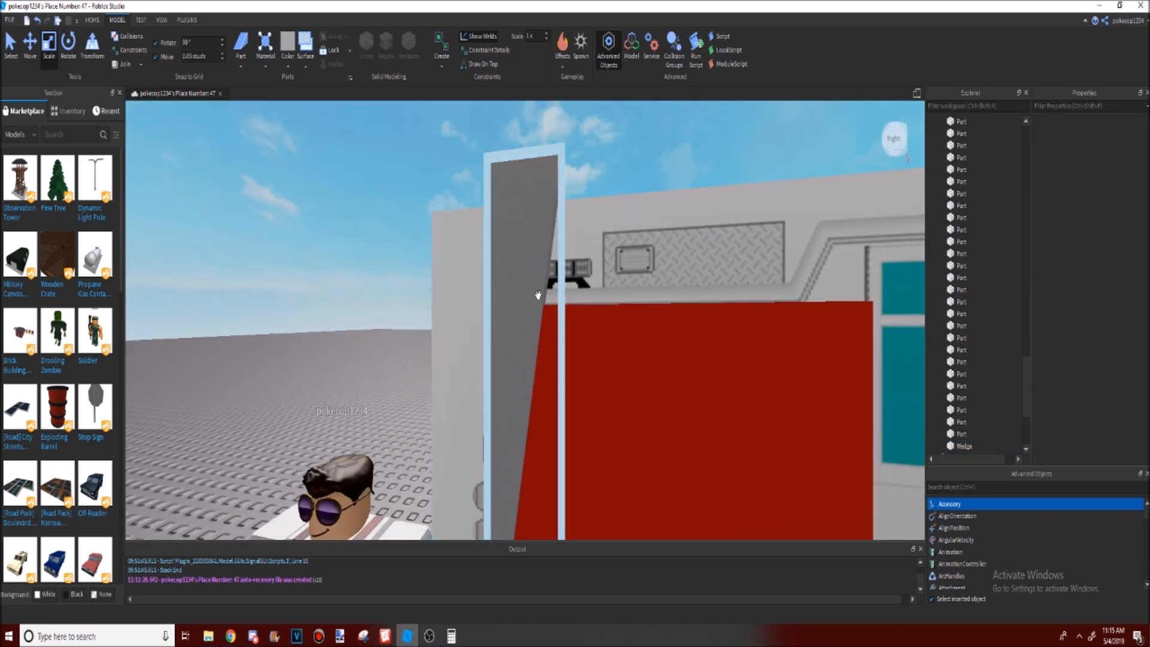
Step: Examine how the enlarged wedge's slope lines up with the red door's front corner from several angles
scroll(538, 295, "down", 4)
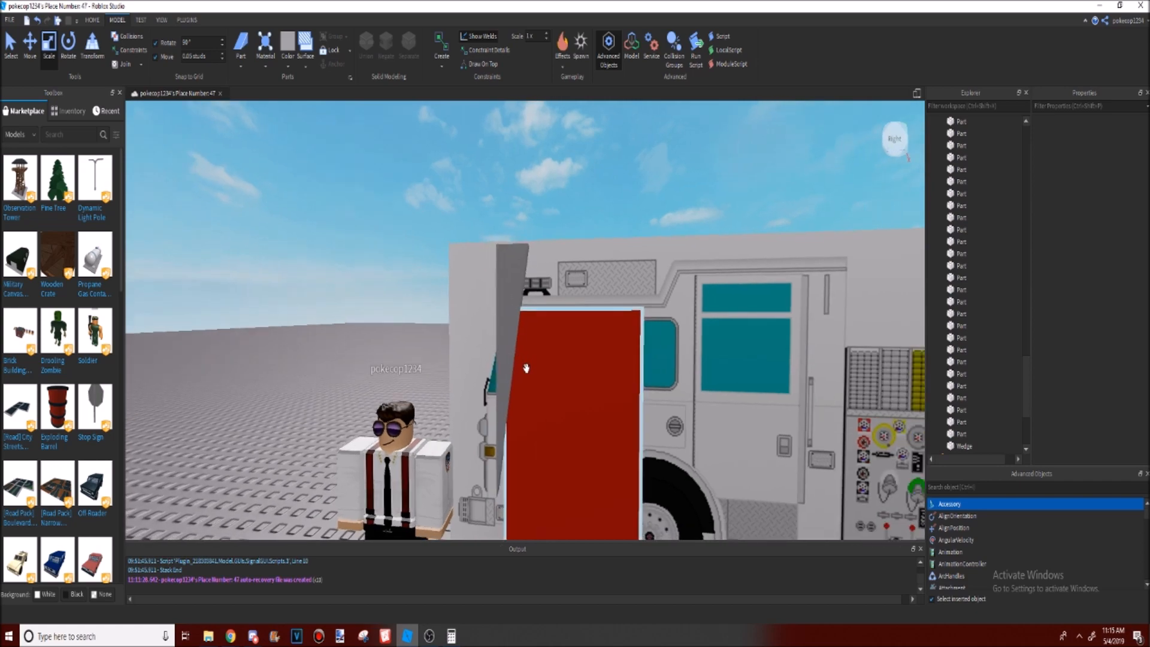
left_click(526, 368)
right_click_drag(527, 368, 379, 448)
left_click(378, 449)
scroll(534, 390, "up", 3)
right_click_drag(534, 390, 537, 380)
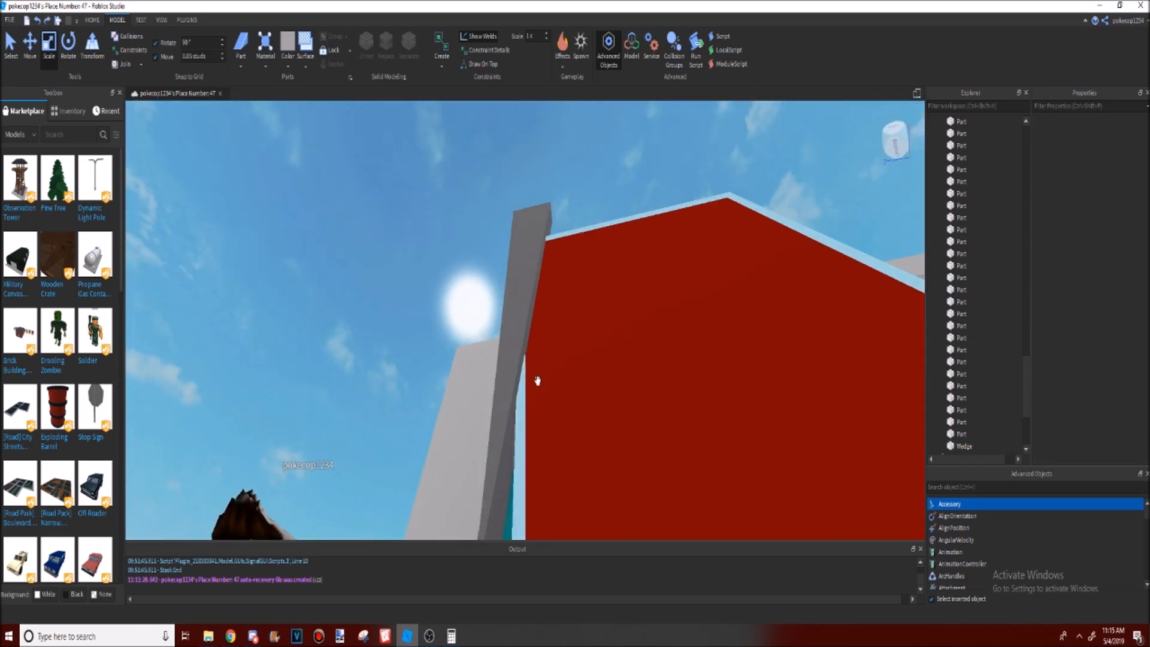
scroll(551, 316, "down", 2)
right_click_drag(548, 295, 550, 326)
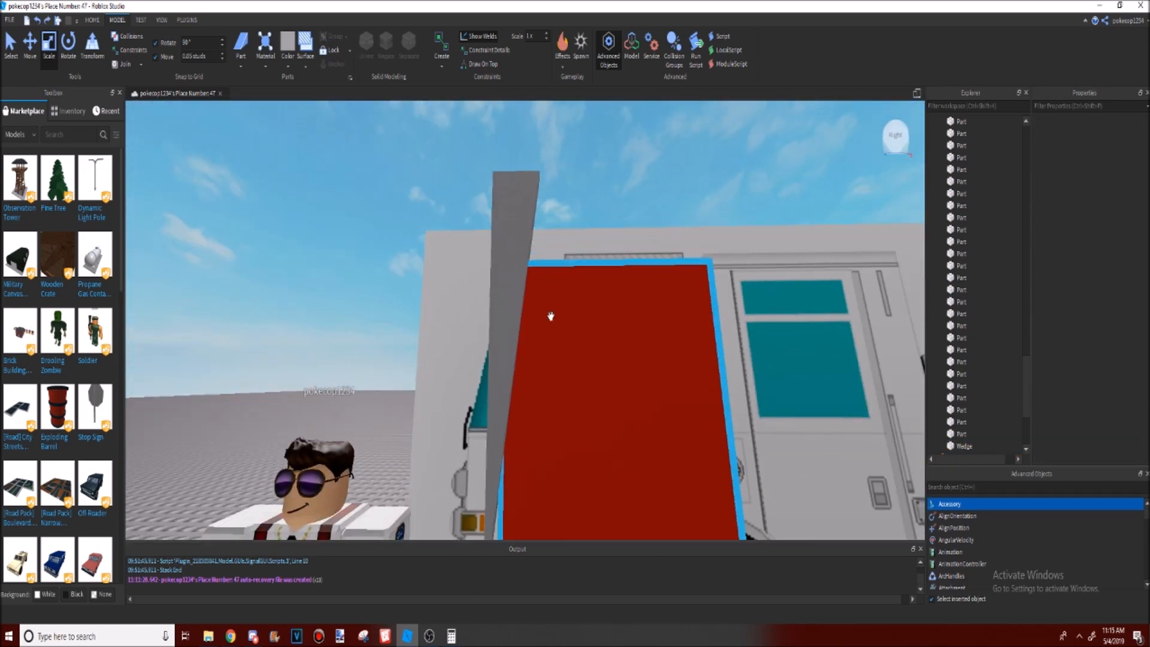
right_click_drag(544, 118, 604, 167)
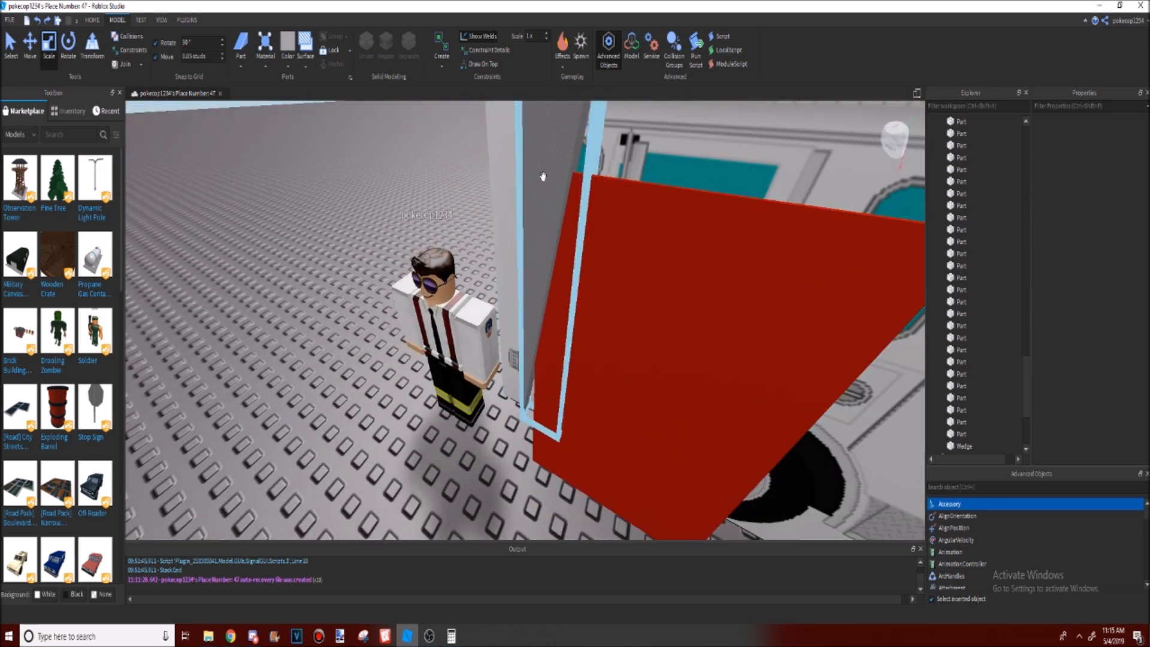
left_click_drag(552, 160, 556, 176)
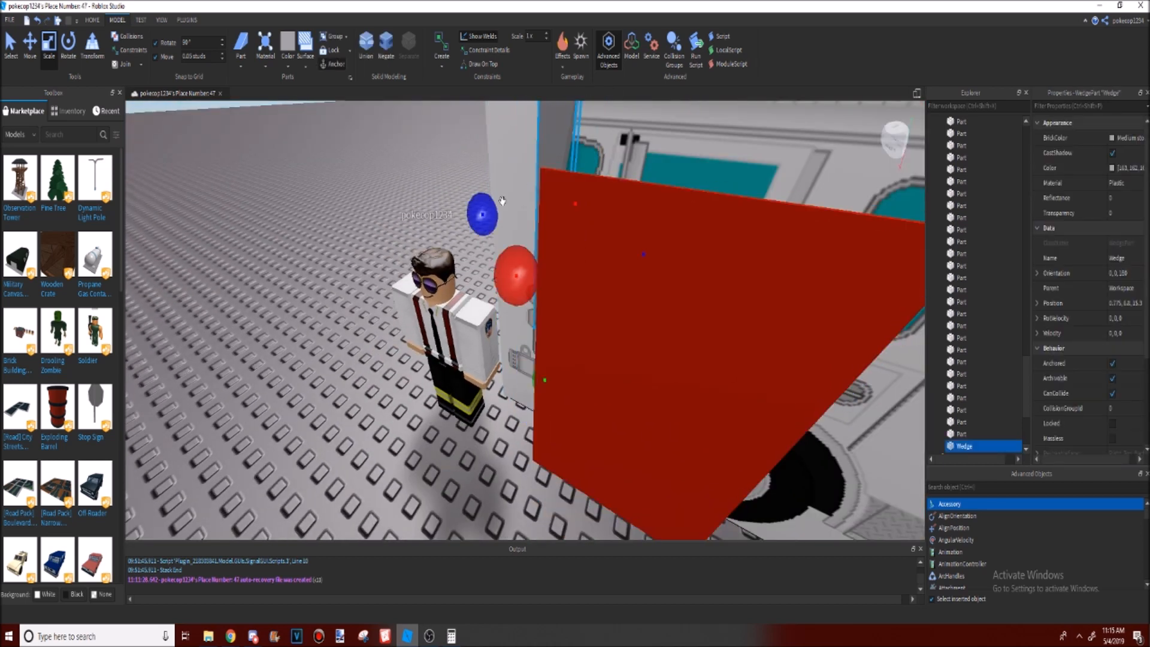
left_click(37, 20)
right_click_drag(572, 255, 572, 255)
key("ctrl+z")
Step: Negate the wedge and union it with the red door panel to cut the slanted front corner
left_click(376, 58)
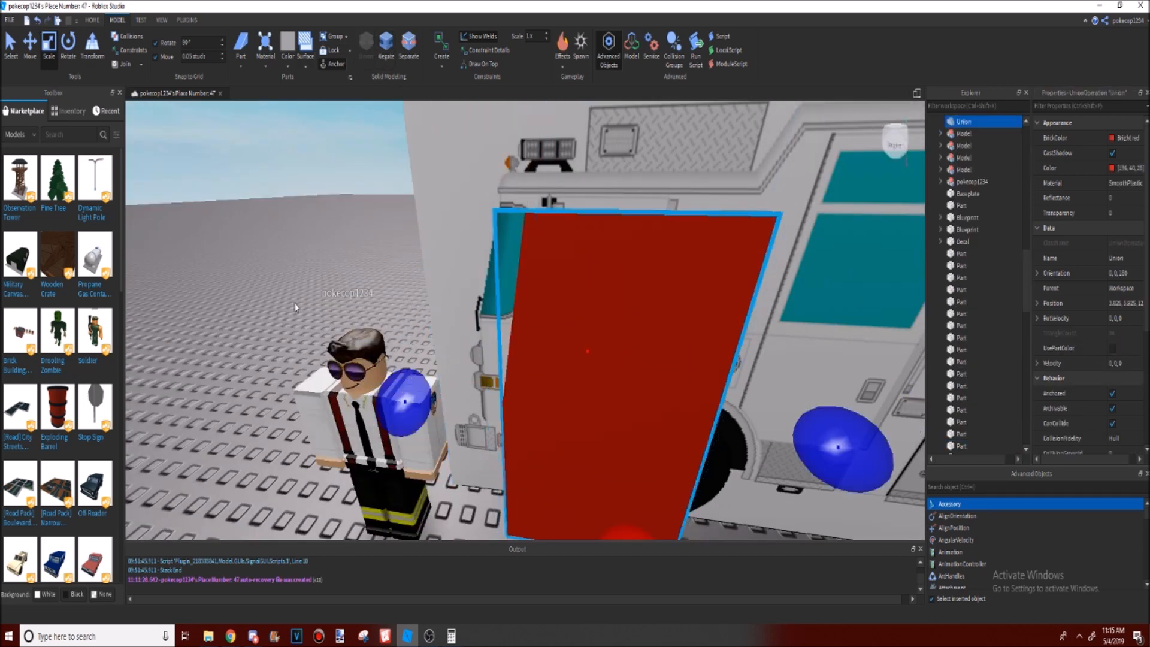
right_click_drag(359, 288, 281, 293)
scroll(280, 297, "up", 3)
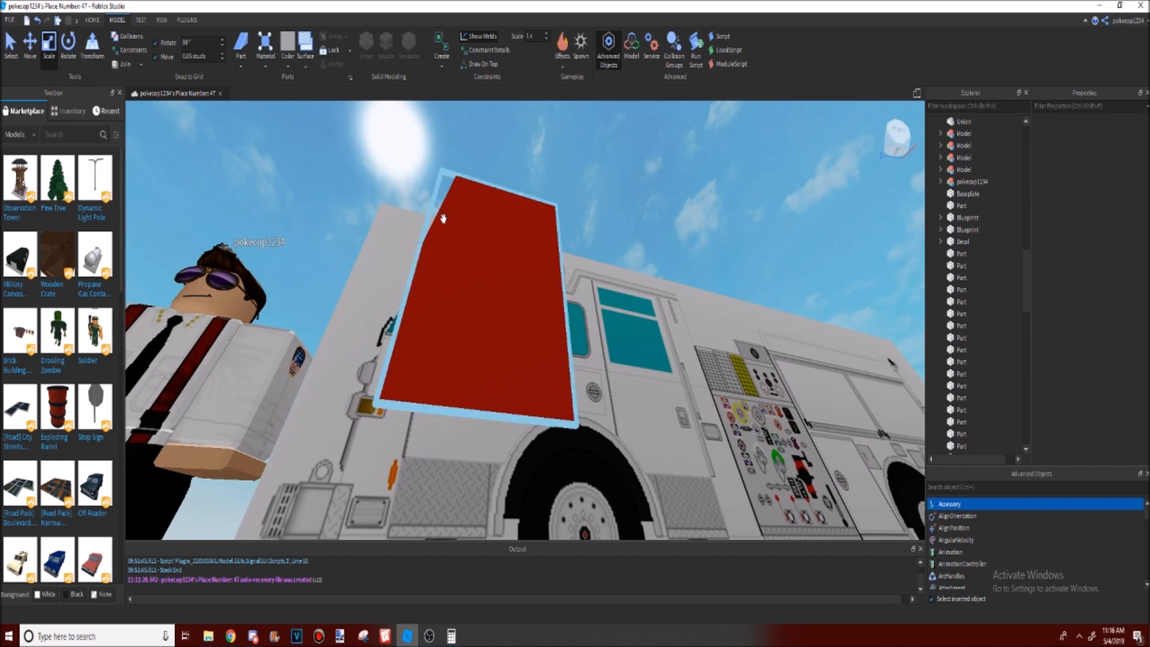
Step: Separate the door union back into the red panel and the negative wedge, and clear the selection
left_click(492, 292)
left_click(417, 46)
left_click(702, 131)
right_click_drag(595, 235, 595, 235)
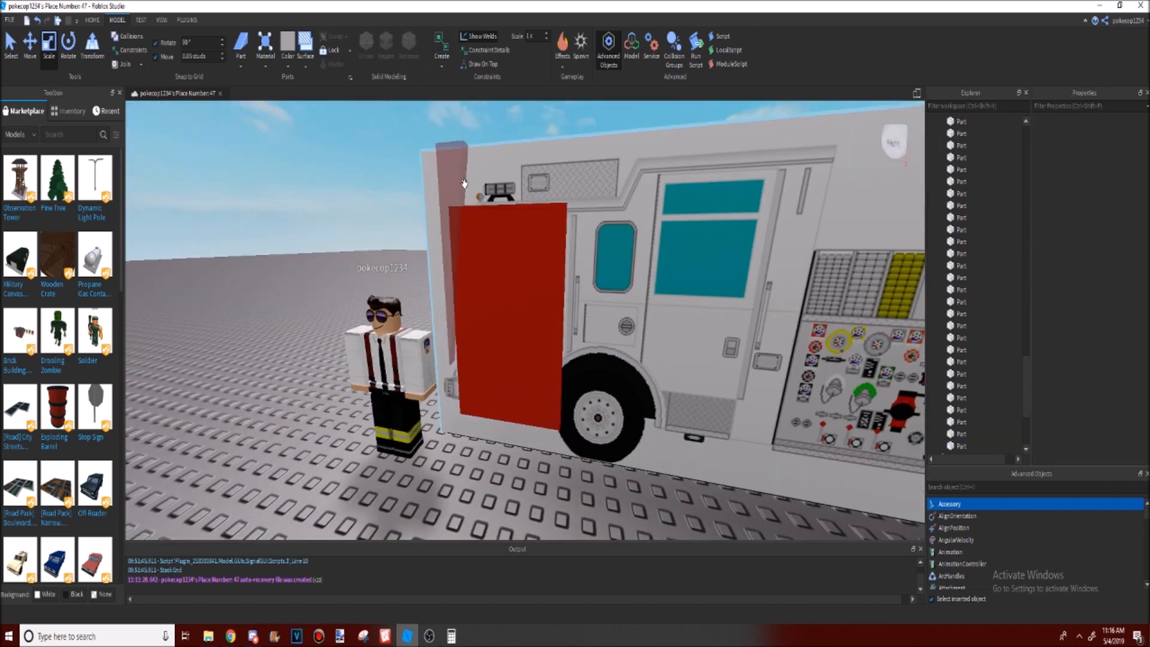
Step: Compare the red door panel and the negative wedge with the cab front on the blueprint
key("d")
right_click_drag(489, 297, 490, 297)
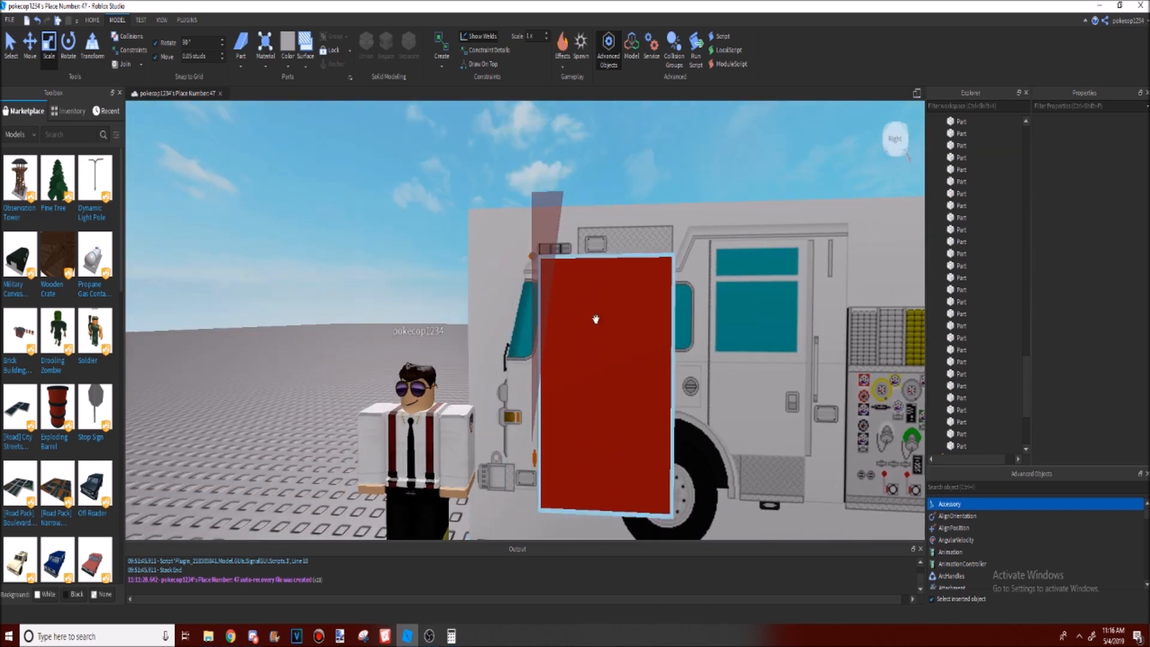
key("d")
right_click_drag(482, 314, 493, 328)
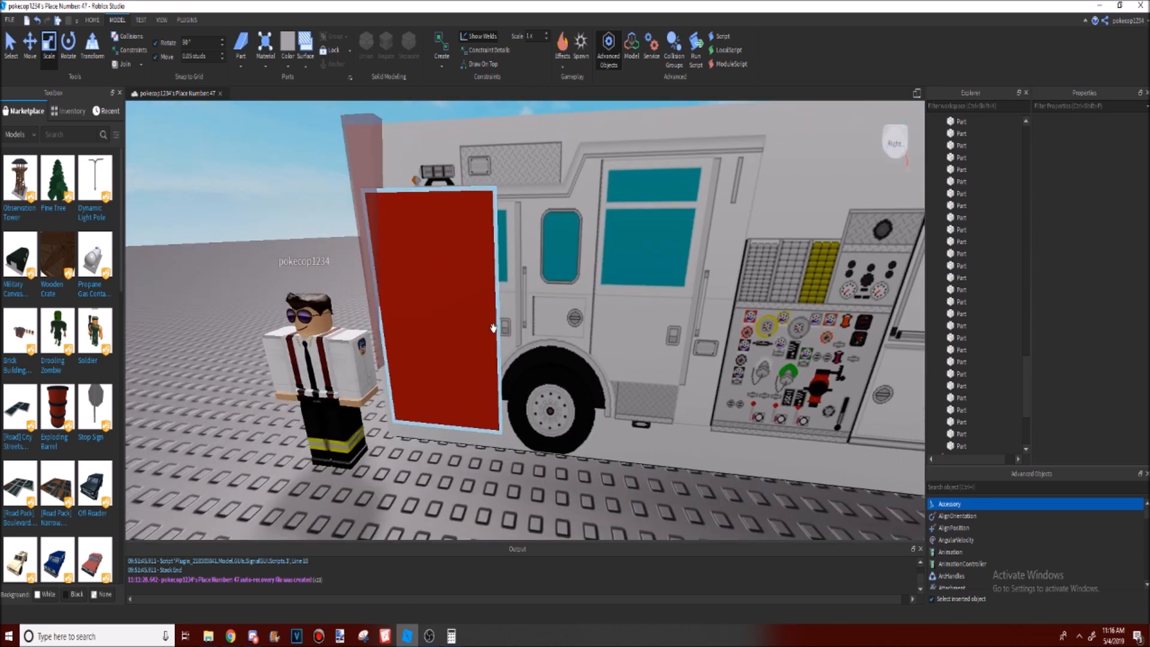
key("a")
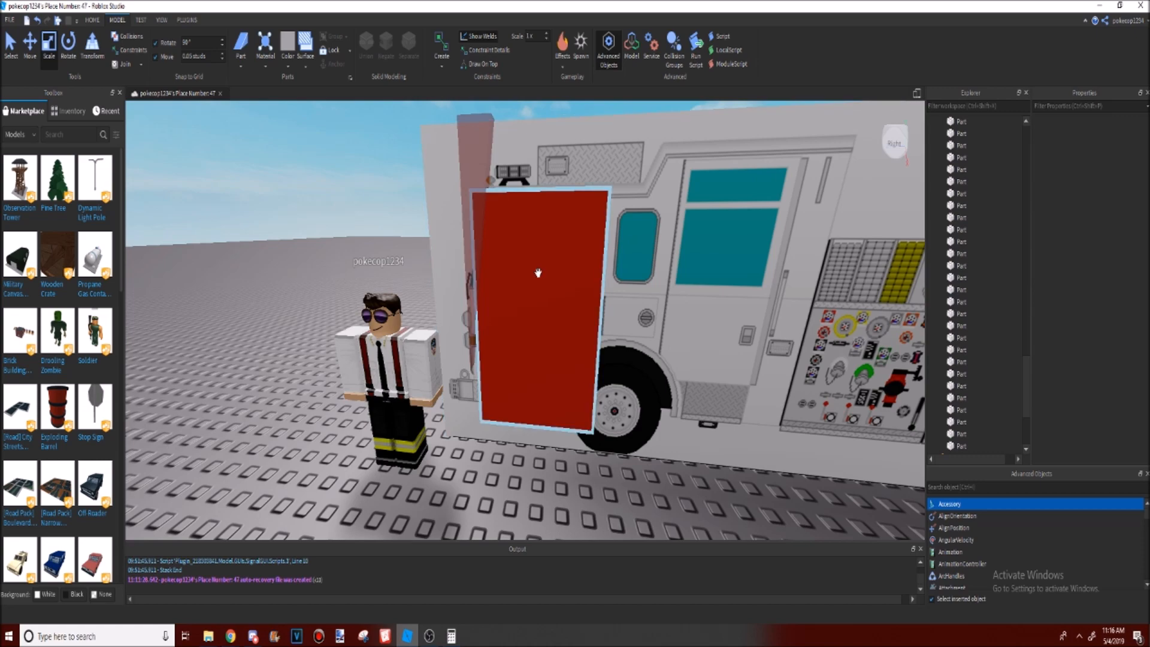
key("w")
right_click_drag(584, 246, 585, 247)
key("s")
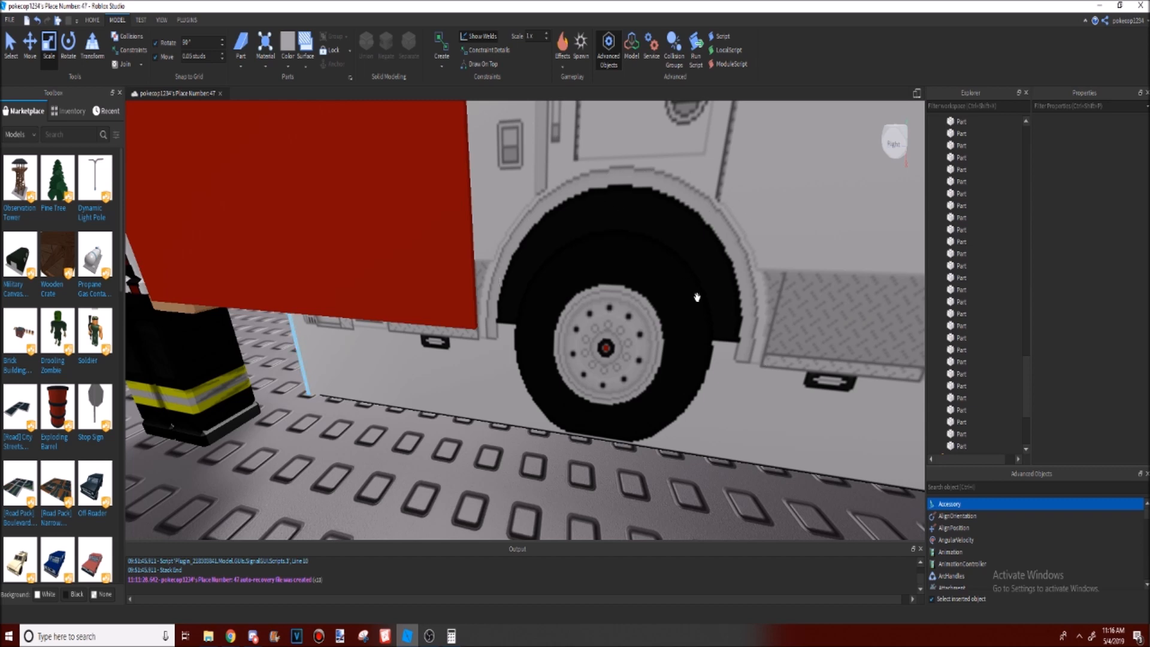
Step: Examine the front wheel arch and lower cab area on the blueprint relative to the door panel's bottom edge
right_click_drag(511, 312, 477, 273)
key("w")
key("w")
key("s")
right_click_drag(460, 215, 384, 171)
key("s")
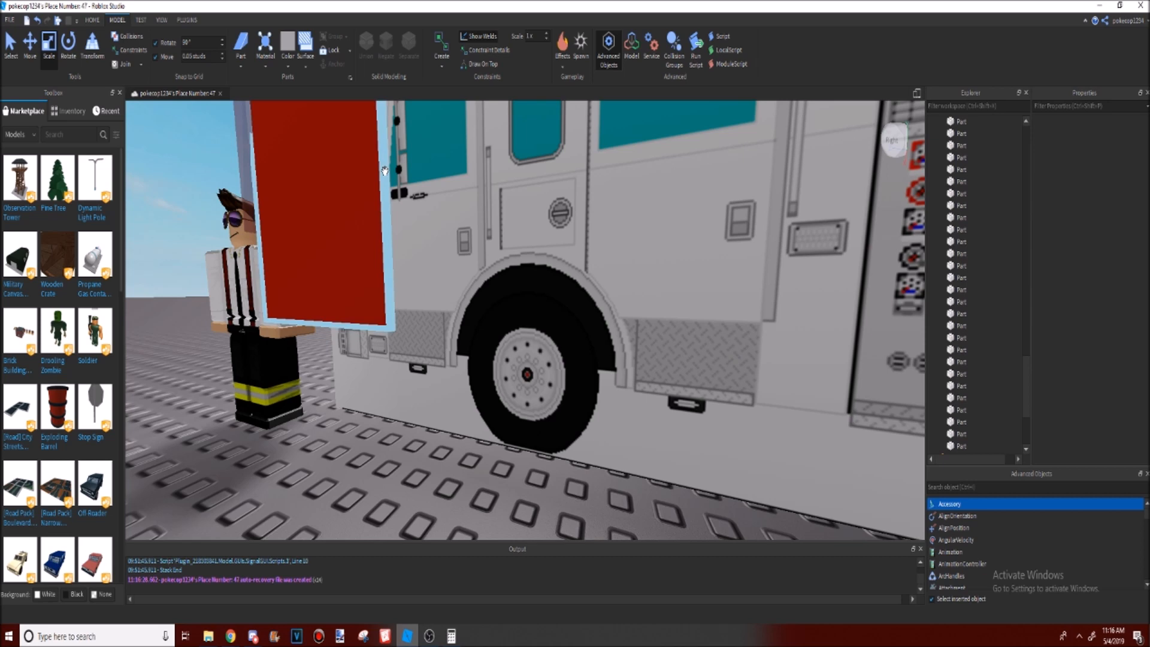
key("w")
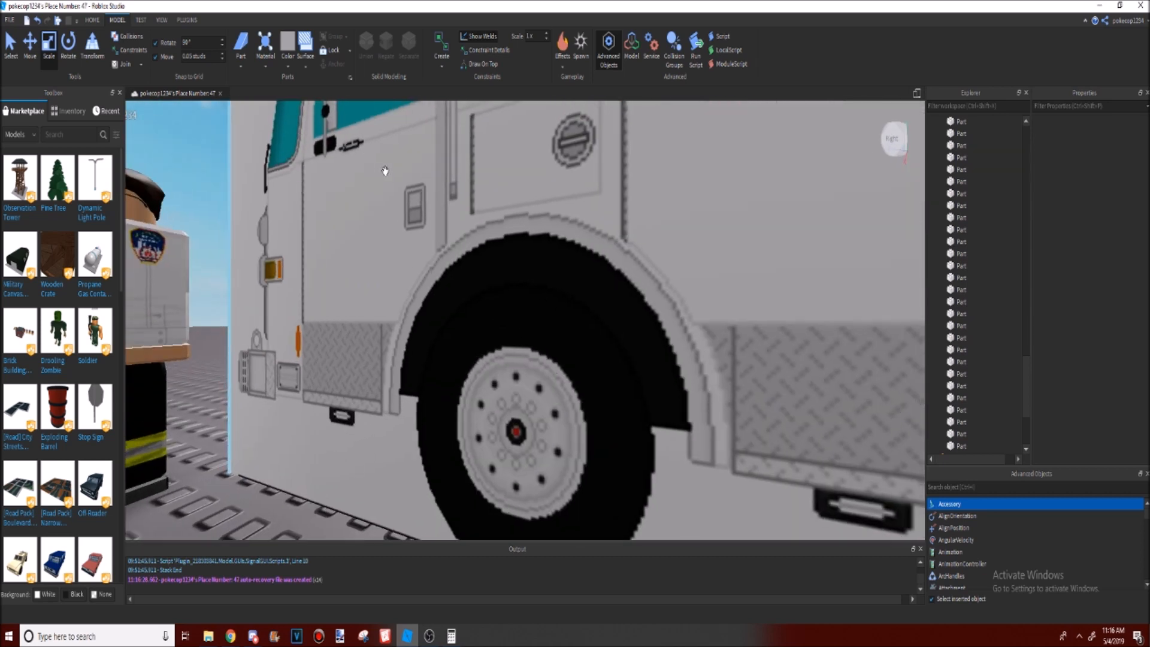
key("s")
key("w")
key("w")
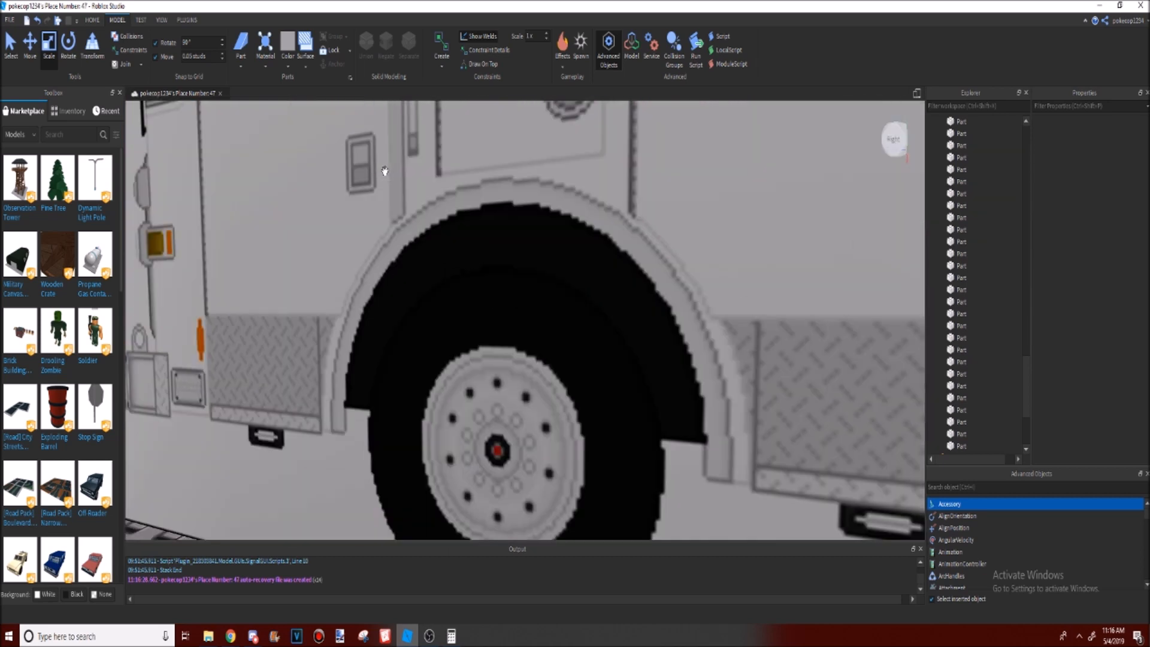
key("s")
key("w")
key("a")
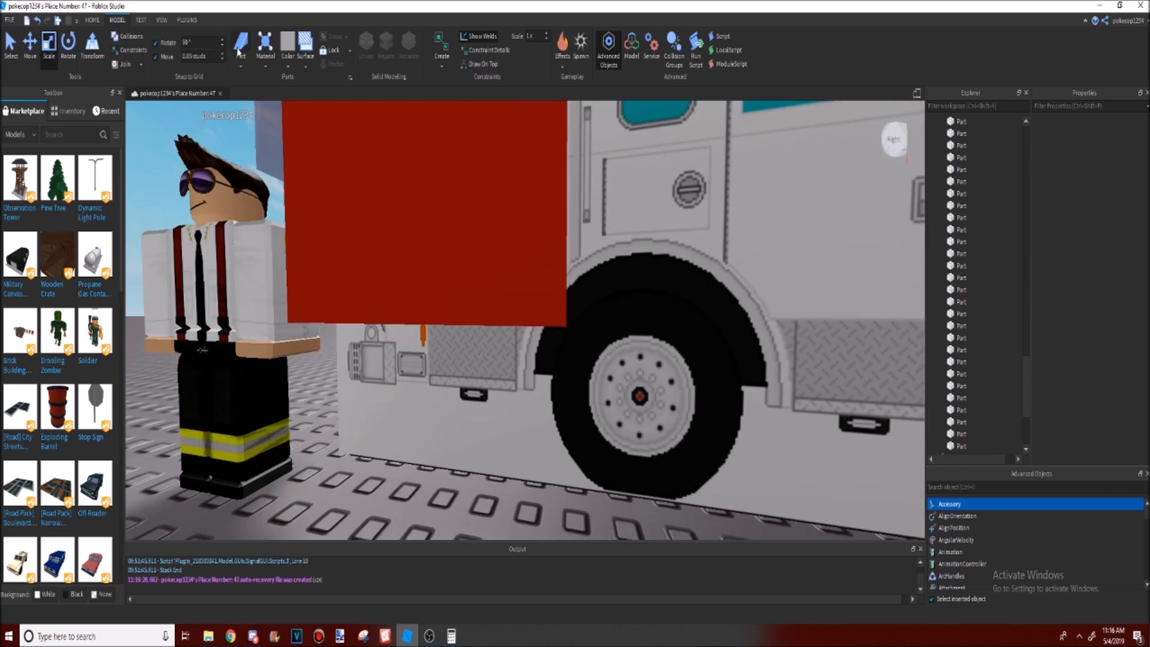
scroll(483, 219, "down", 3)
scroll(597, 245, "up", 3)
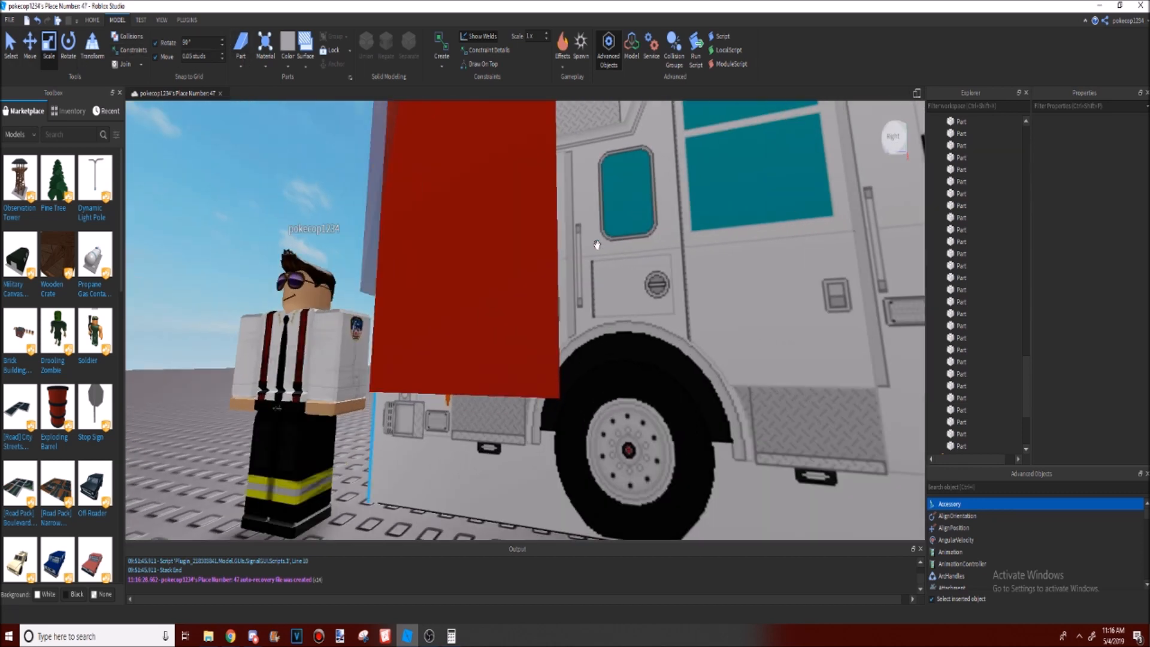
right_click_drag(597, 245, 586, 247)
key("s")
key("d")
Step: Duplicate the red door panel in place and set the copy's shape to Cylinder
left_click(355, 255)
key("e")
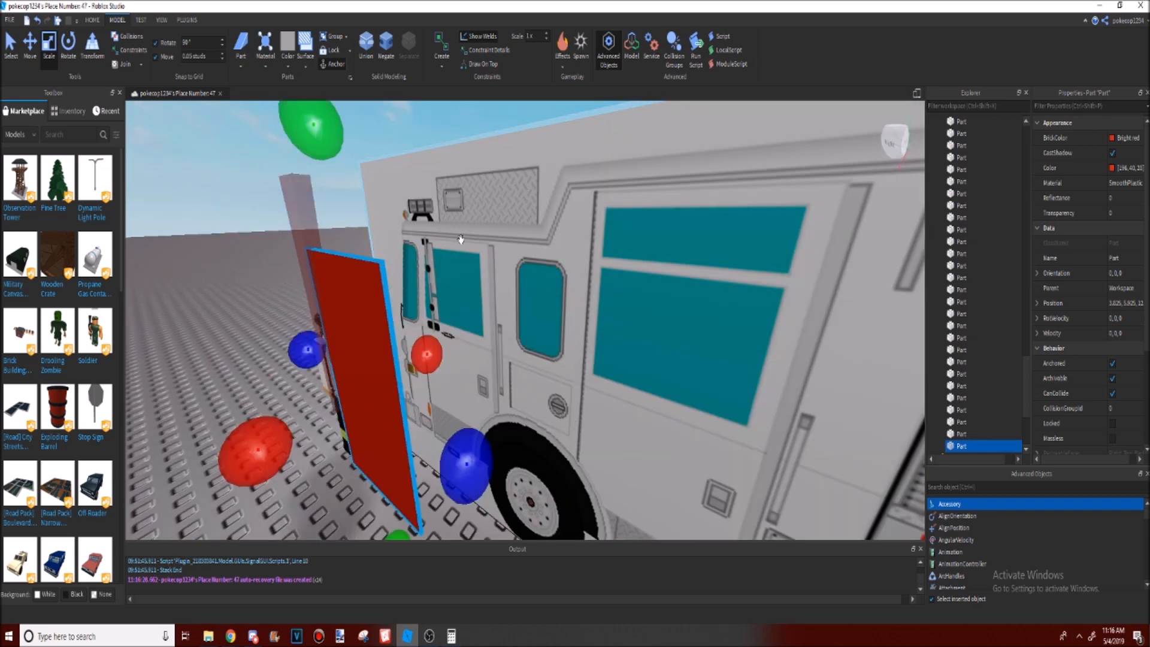
right_click_drag(517, 324, 516, 319)
key("a")
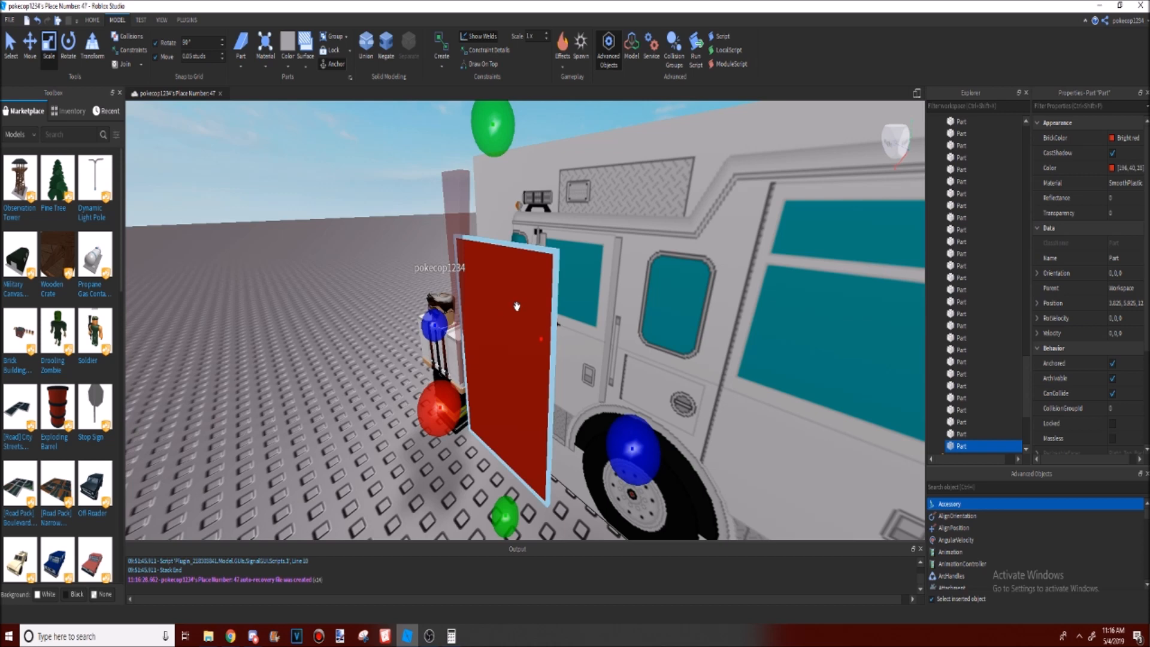
right_click_drag(598, 290, 596, 290)
key("w")
key("s")
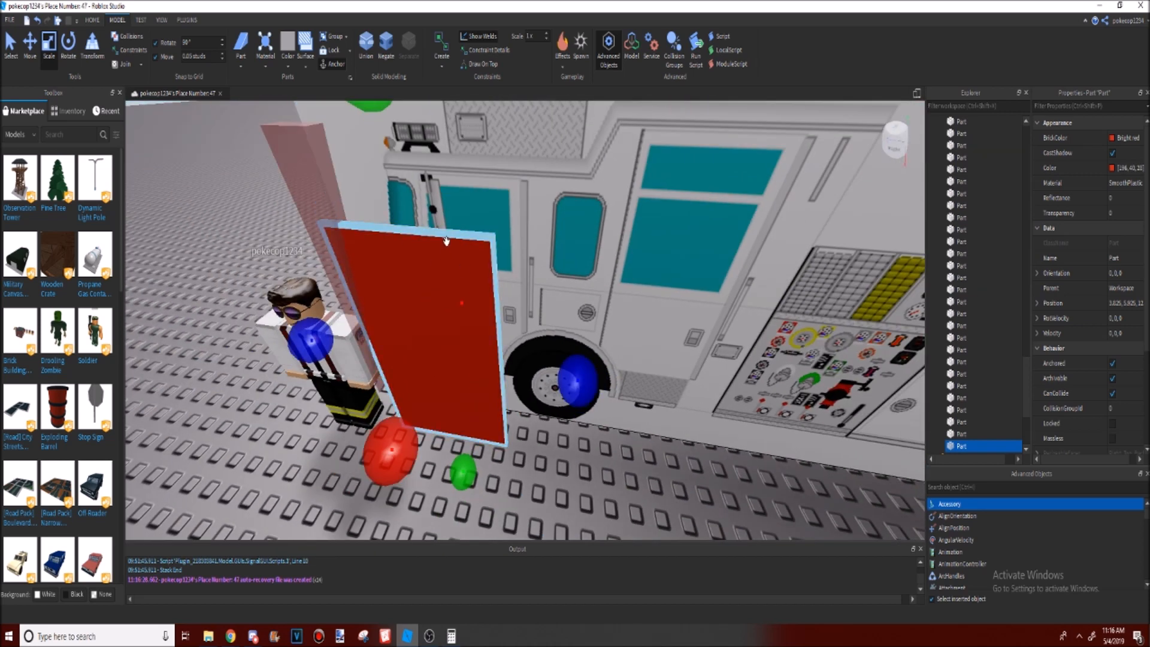
scroll(1137, 294, "down", 3)
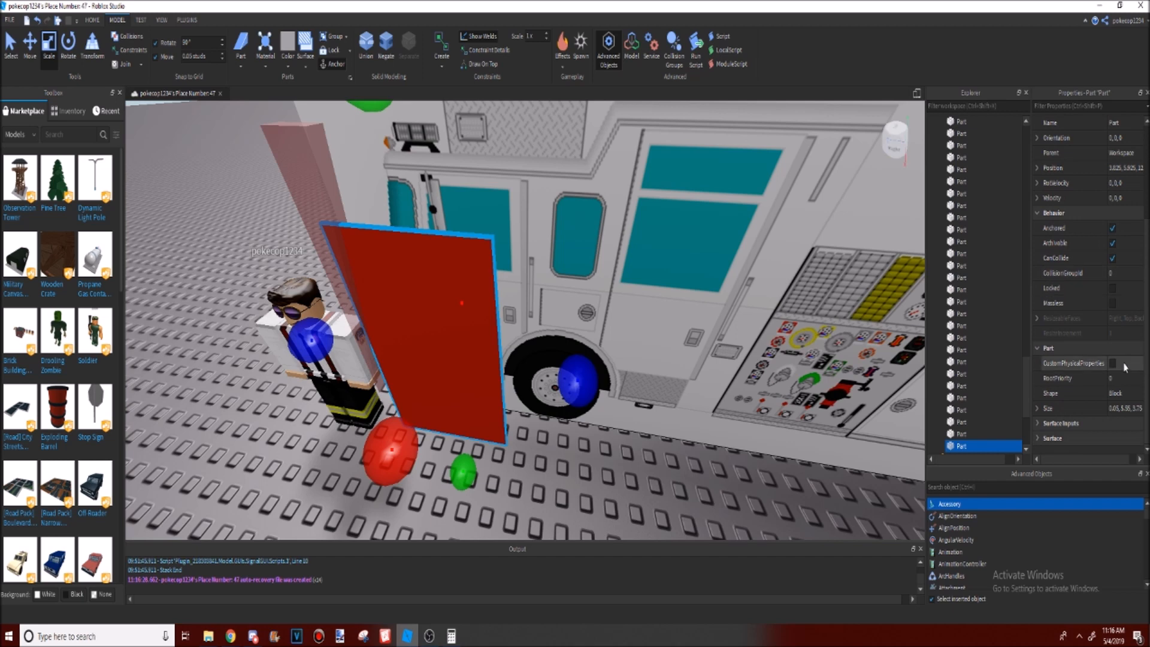
left_click(1116, 394)
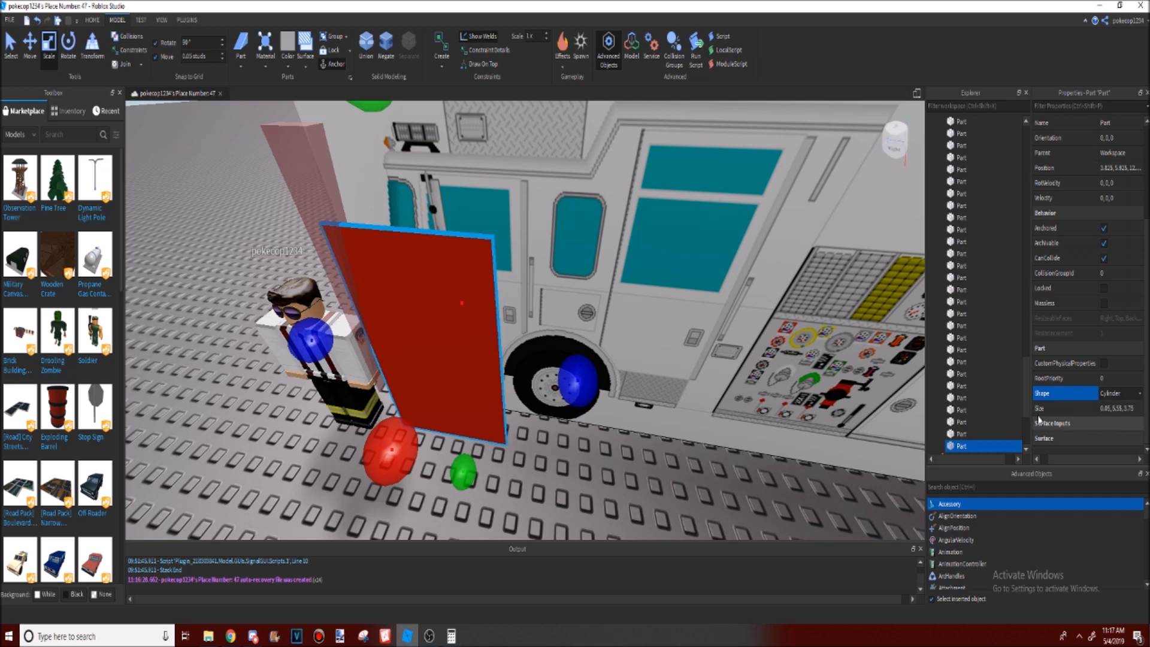
Step: Move the red cylinder off the door panel toward the side of the truck blueprint
key("d")
right_click_drag(755, 269, 735, 262)
key("a")
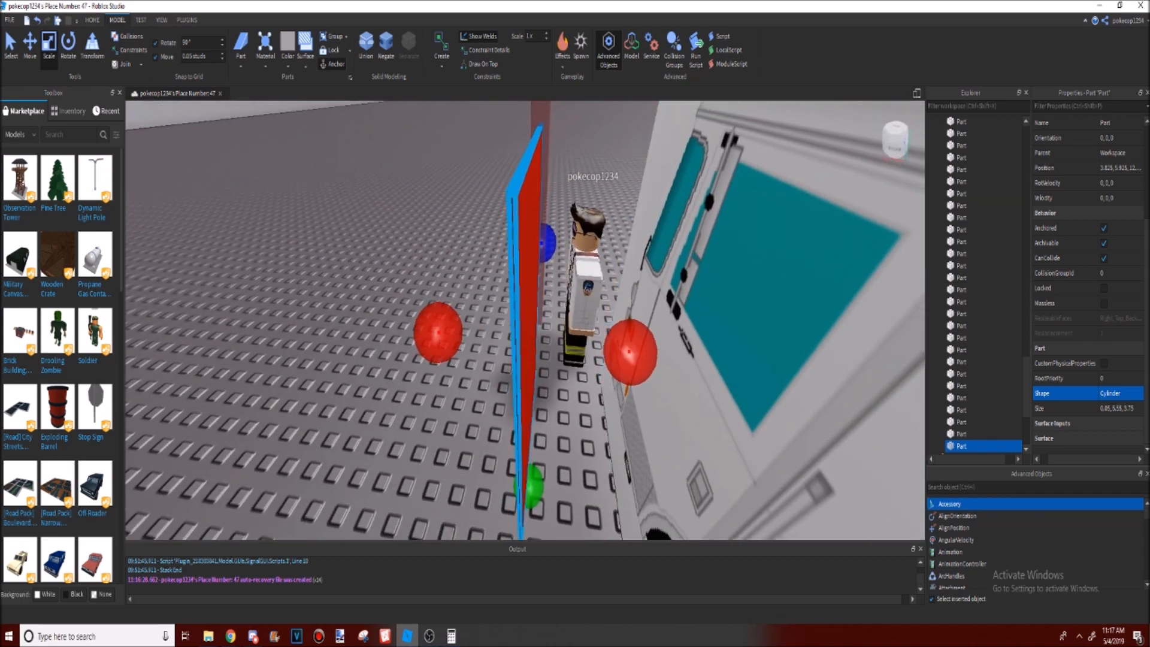
left_click(32, 55)
left_click_drag(643, 355, 702, 339)
right_click_drag(750, 369, 750, 370)
key("a")
scroll(752, 371, "up", 2)
right_click_drag(674, 340, 693, 385)
left_click_drag(693, 385, 721, 383)
right_click_drag(721, 383, 711, 383)
scroll(711, 383, "down", 2)
Step: Lower the red cylinder, push it up against the blueprint and line it up with the front wheel
left_click_drag(508, 129, 509, 274)
scroll(512, 261, "up", 3)
right_click_drag(511, 260, 518, 271)
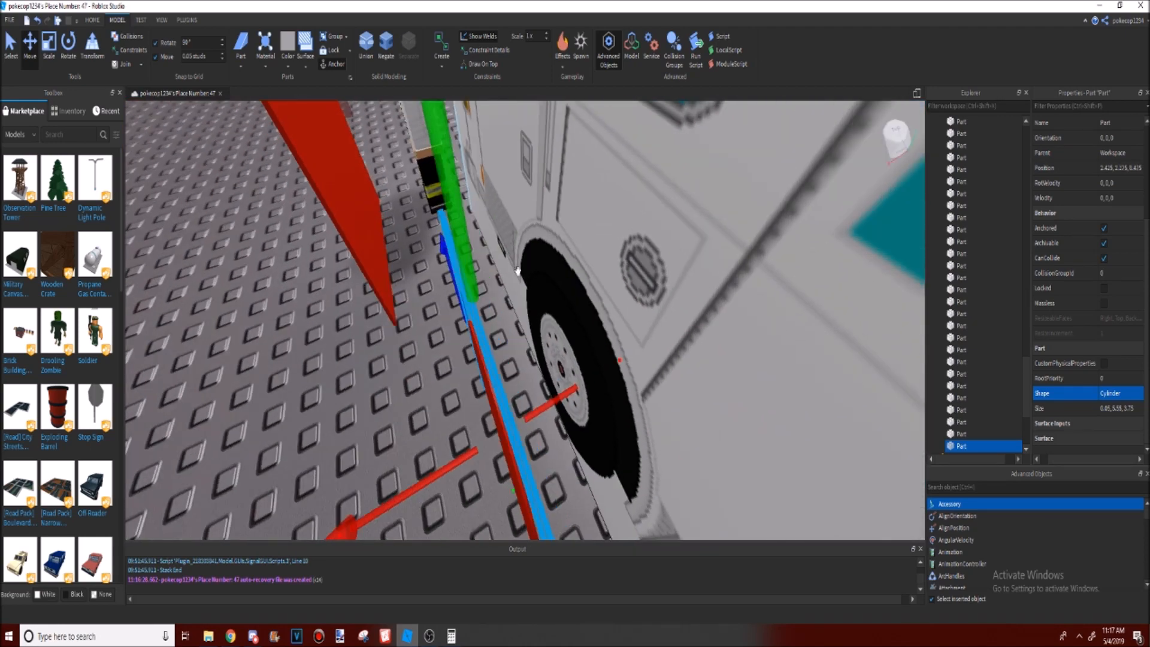
left_click_drag(560, 374, 623, 334)
right_click_drag(624, 334, 623, 332)
right_click_drag(592, 246, 547, 230)
left_click_drag(546, 230, 549, 211)
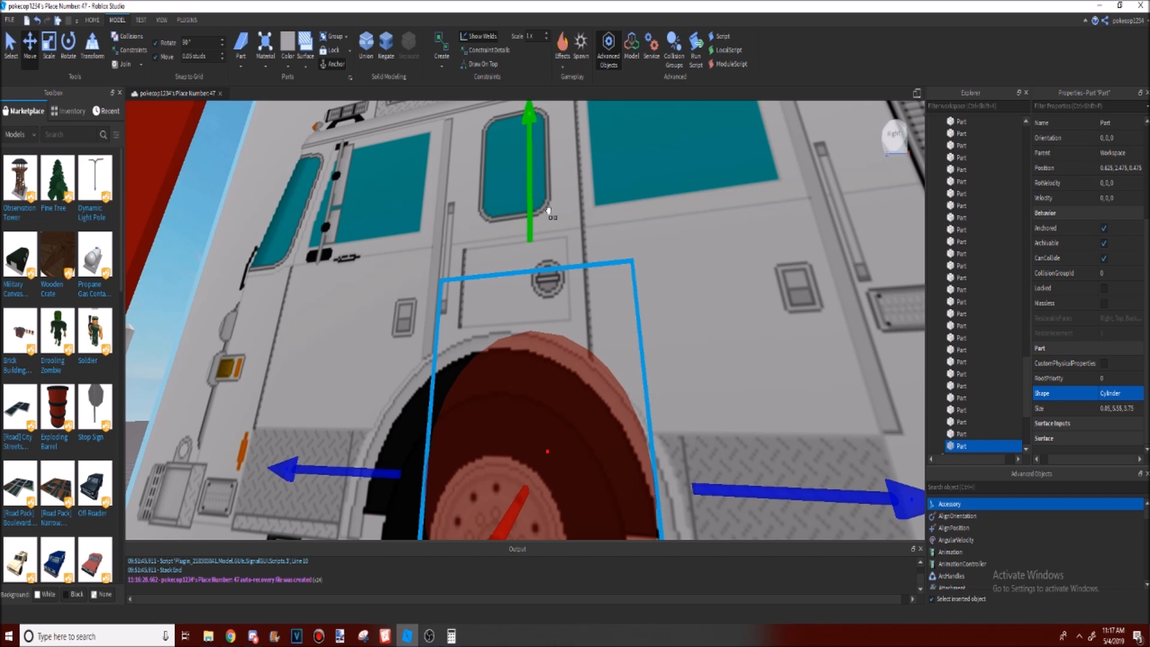
left_click_drag(745, 487, 686, 484)
right_click_drag(685, 479, 658, 449)
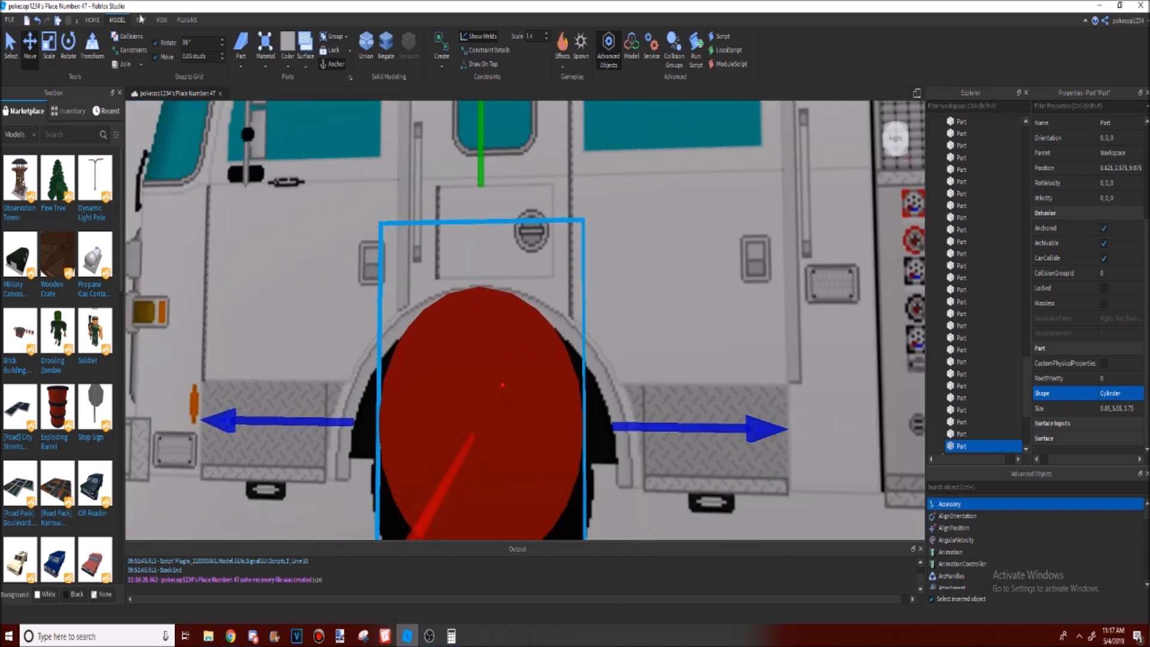
Step: Reduce the cylinder's height to 4.7 studs over the front wheel
left_click_drag(481, 115, 484, 172)
scroll(473, 156, "up", 3)
right_click_drag(474, 156, 465, 155)
scroll(520, 301, "down", 5)
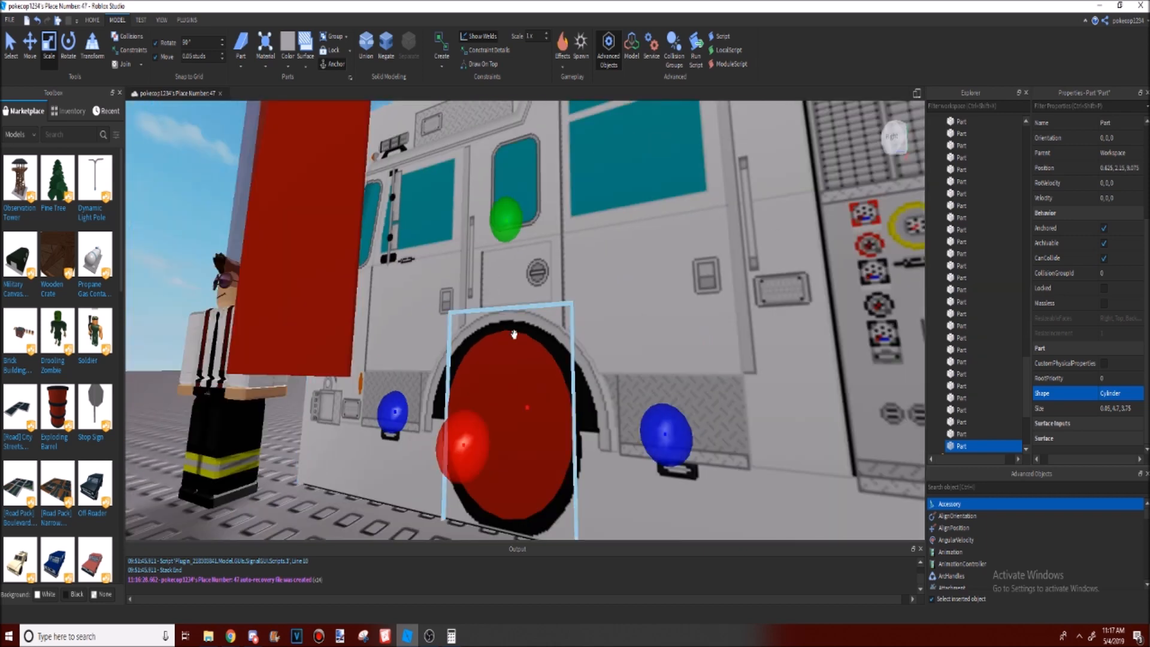
right_click_drag(511, 334, 514, 337)
scroll(514, 337, "up", 3)
scroll(607, 346, "down", 2)
Step: Adjust the cylinder's width to 4.75 studs so it covers the front wheel
left_click_drag(689, 303, 757, 289)
right_click_drag(623, 240, 522, 197)
right_click_drag(701, 386, 516, 173)
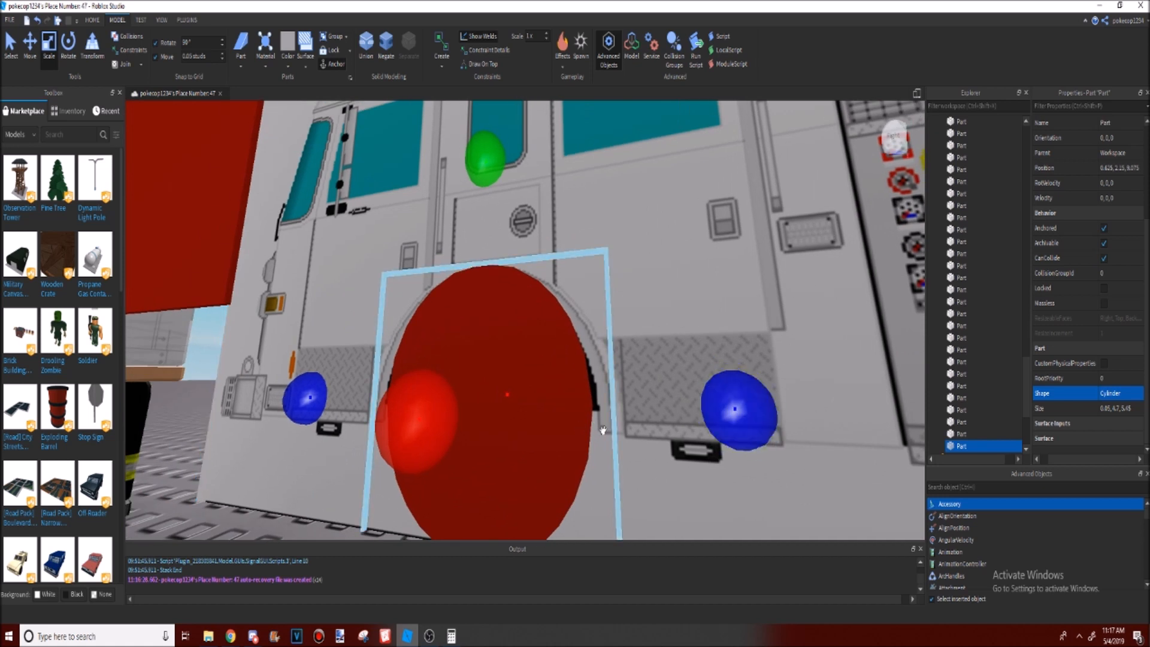
left_click_drag(738, 408, 695, 402)
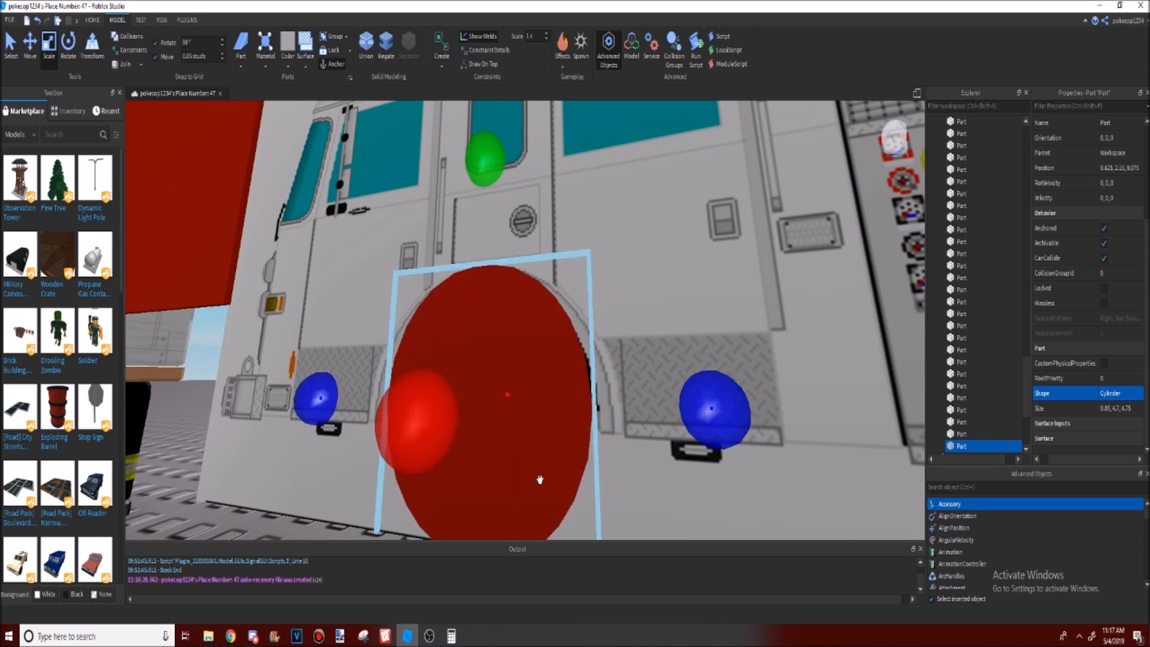
scroll(563, 383, "up", 3)
right_click_drag(563, 382, 541, 457)
scroll(557, 369, "down", 4)
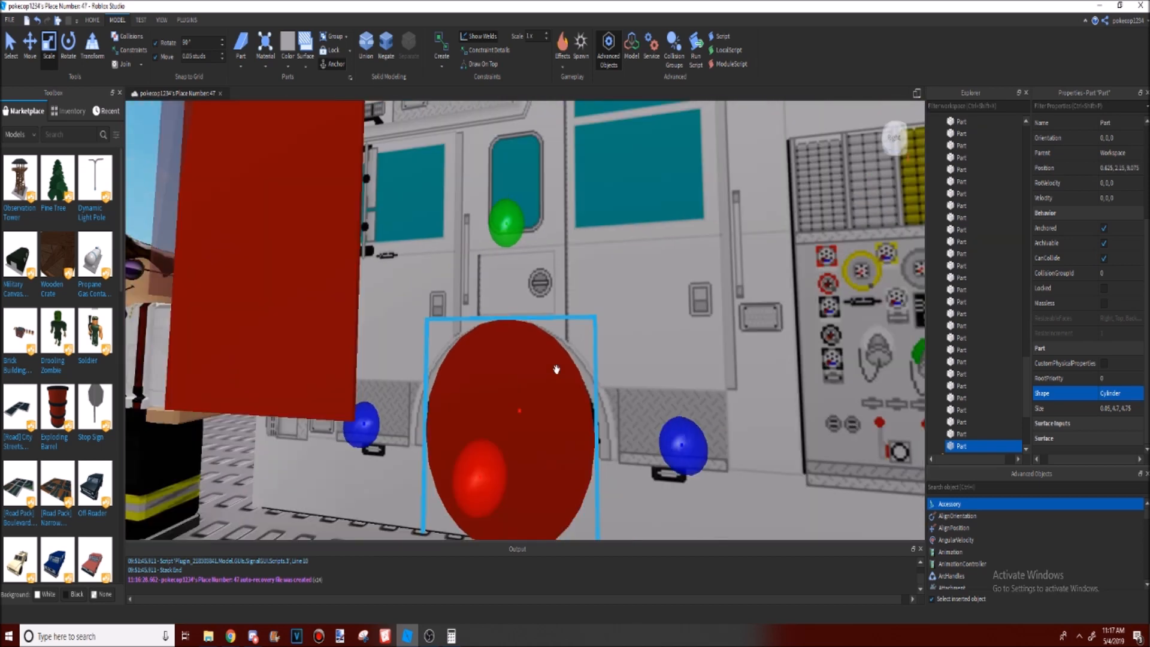
scroll(549, 337, "up", 3)
scroll(549, 337, "down", 3)
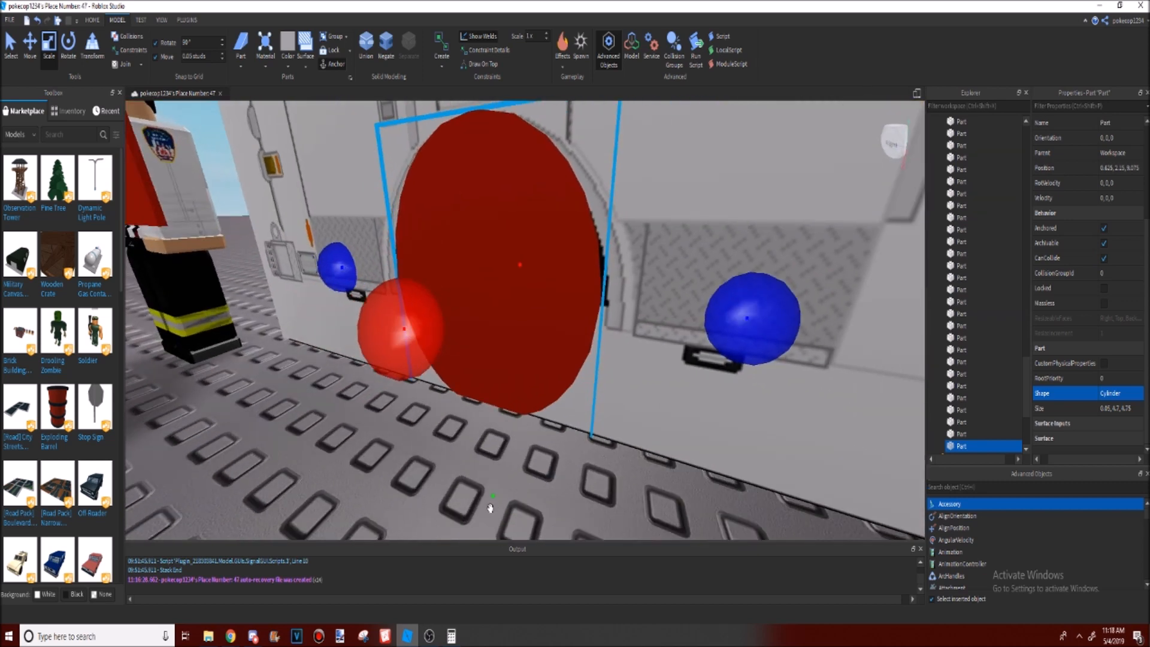
Step: Enlarge the cylinder to 5.45 by 5.45 studs to follow the wheel arch, and clear the selection
left_click_drag(495, 491, 495, 515)
left_click_drag(748, 338, 759, 341)
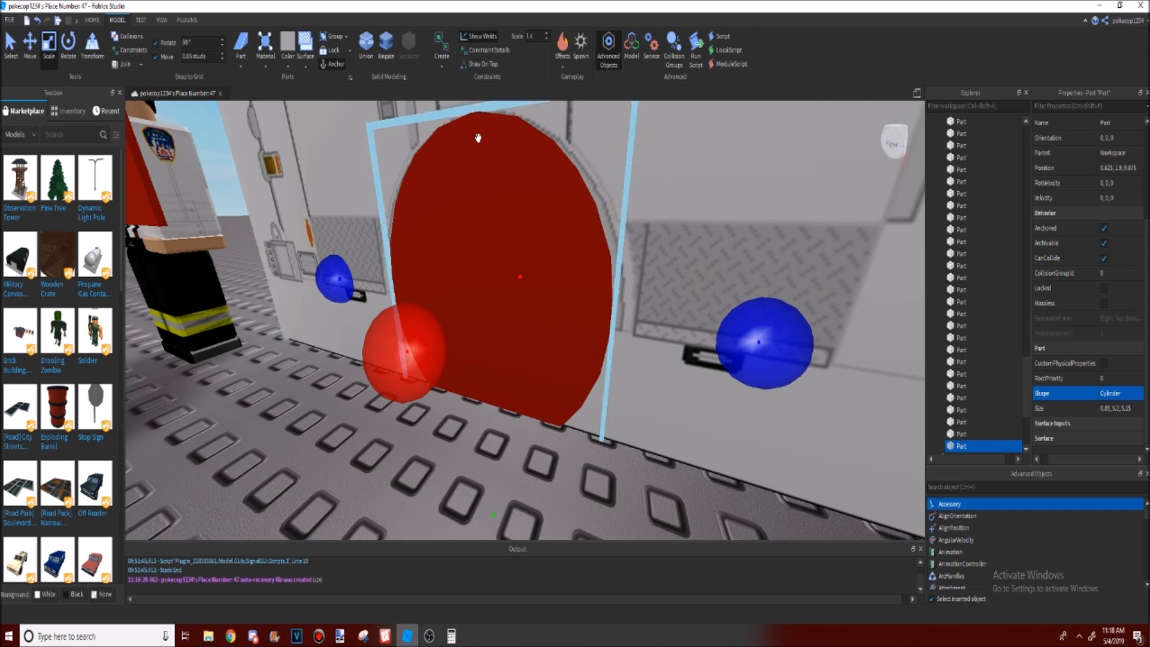
right_click_drag(644, 388, 637, 381)
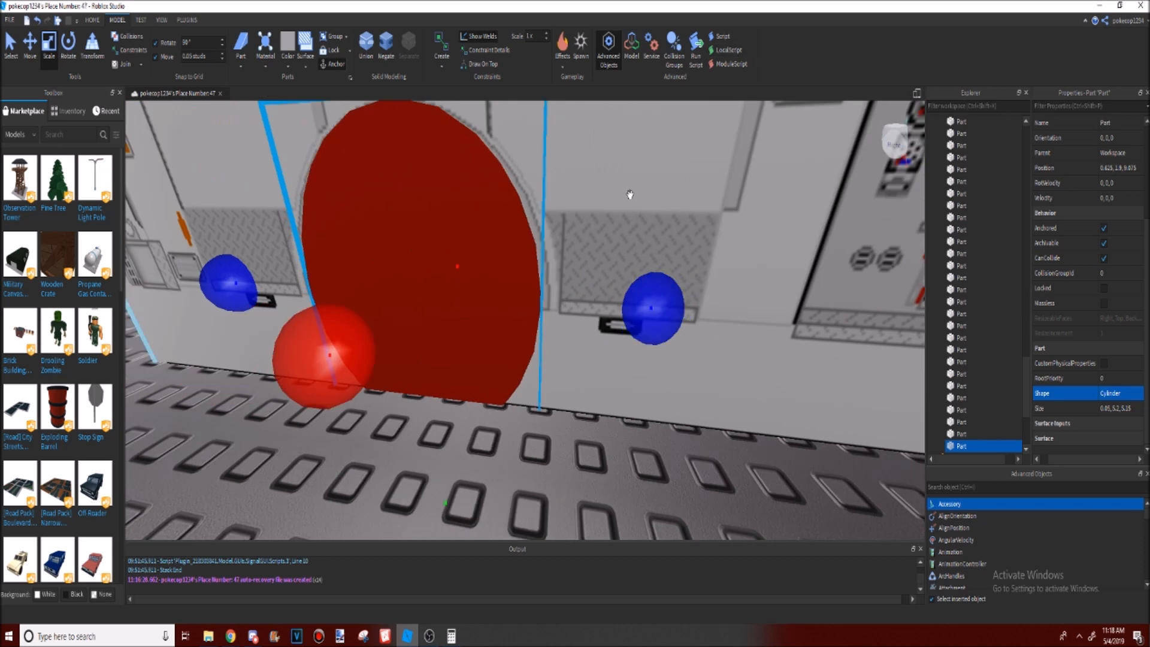
right_click_drag(627, 324, 655, 322)
right_click_drag(539, 321, 527, 315)
right_click_drag(542, 251, 583, 219)
right_click_drag(450, 493, 470, 472)
left_click_drag(480, 496, 477, 505)
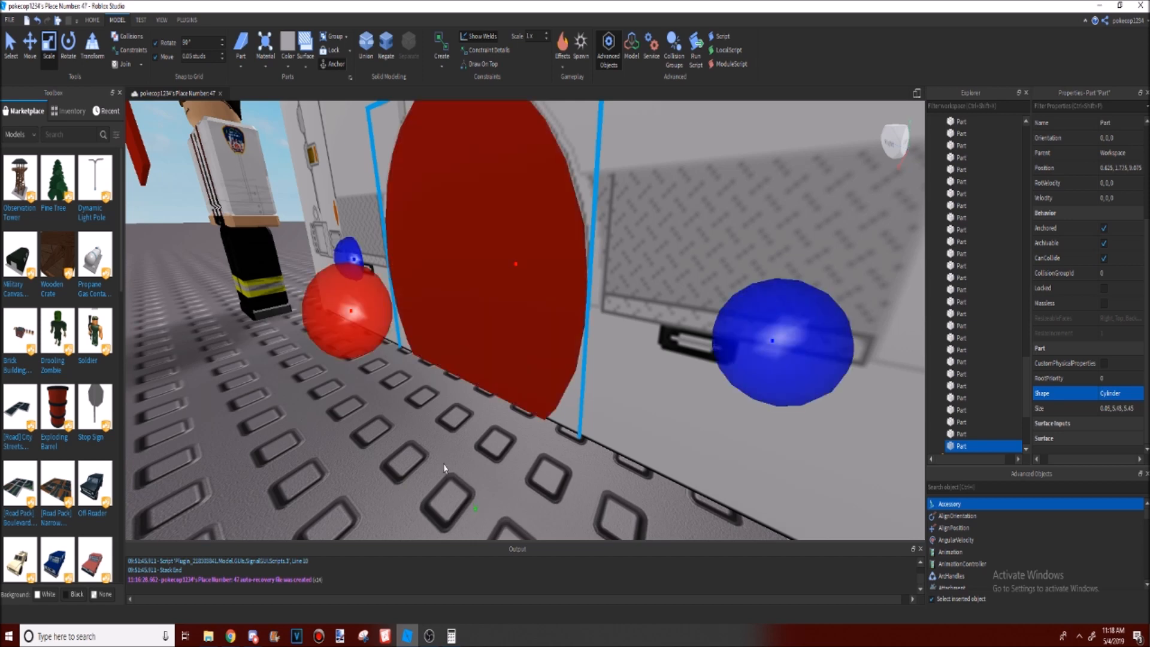
left_click(443, 470)
right_click_drag(429, 472, 428, 472)
left_click(426, 466)
scroll(427, 467, "down", 6)
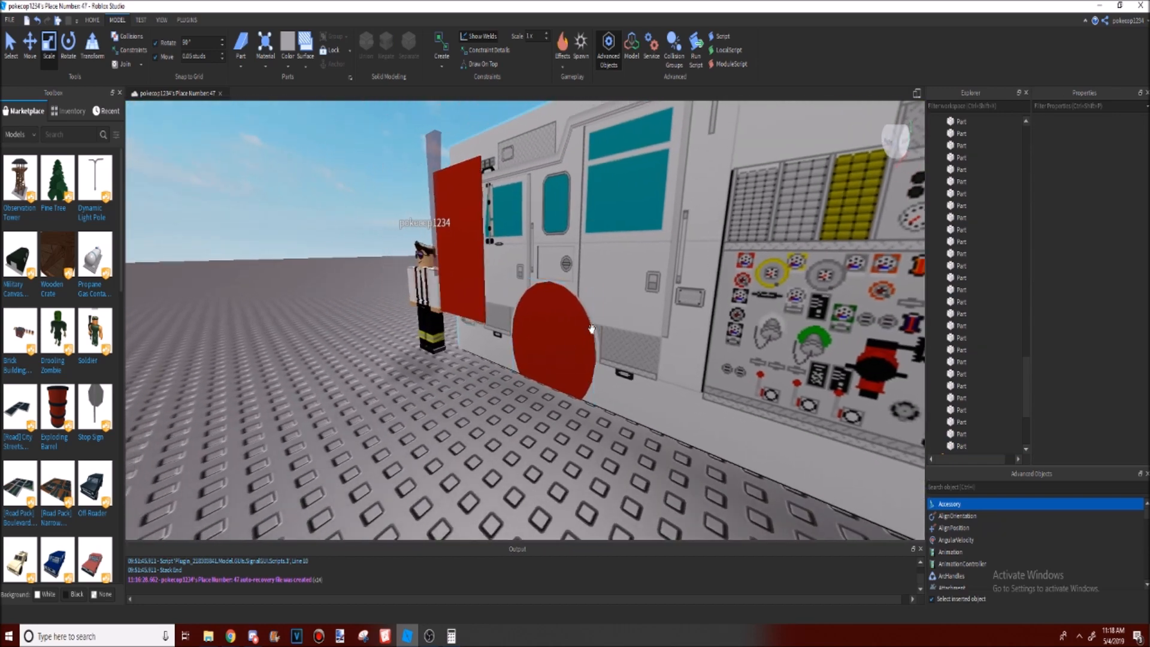
Step: Recolour the wheel arch cylinder to Medium stone grey
left_click(571, 343)
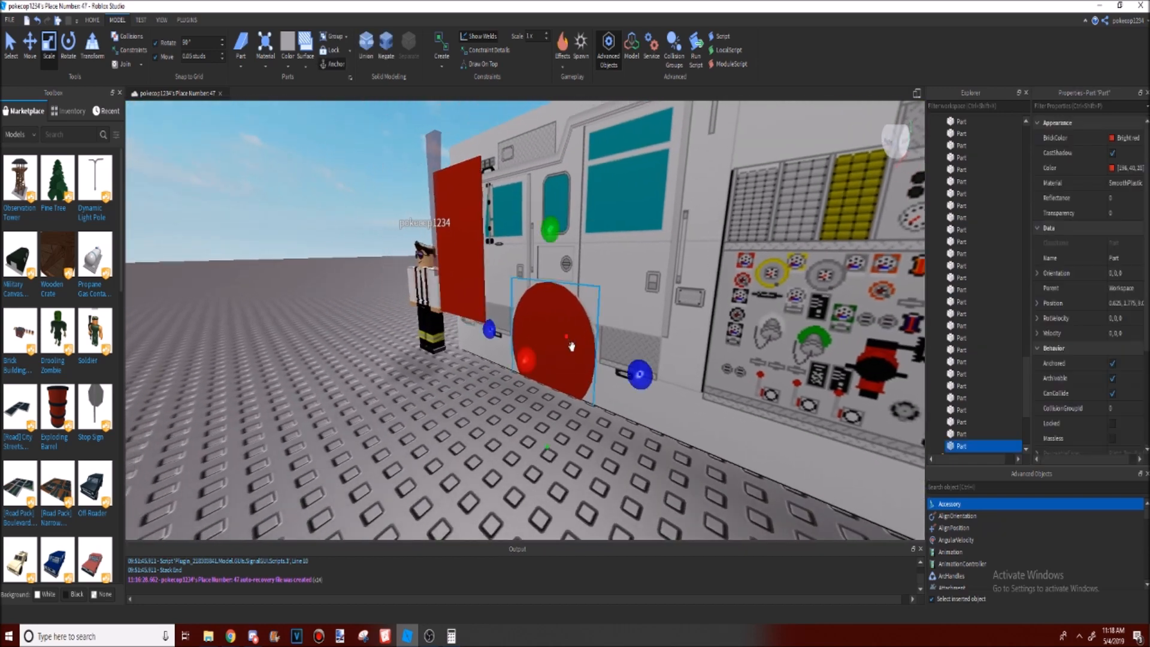
left_click(1118, 137)
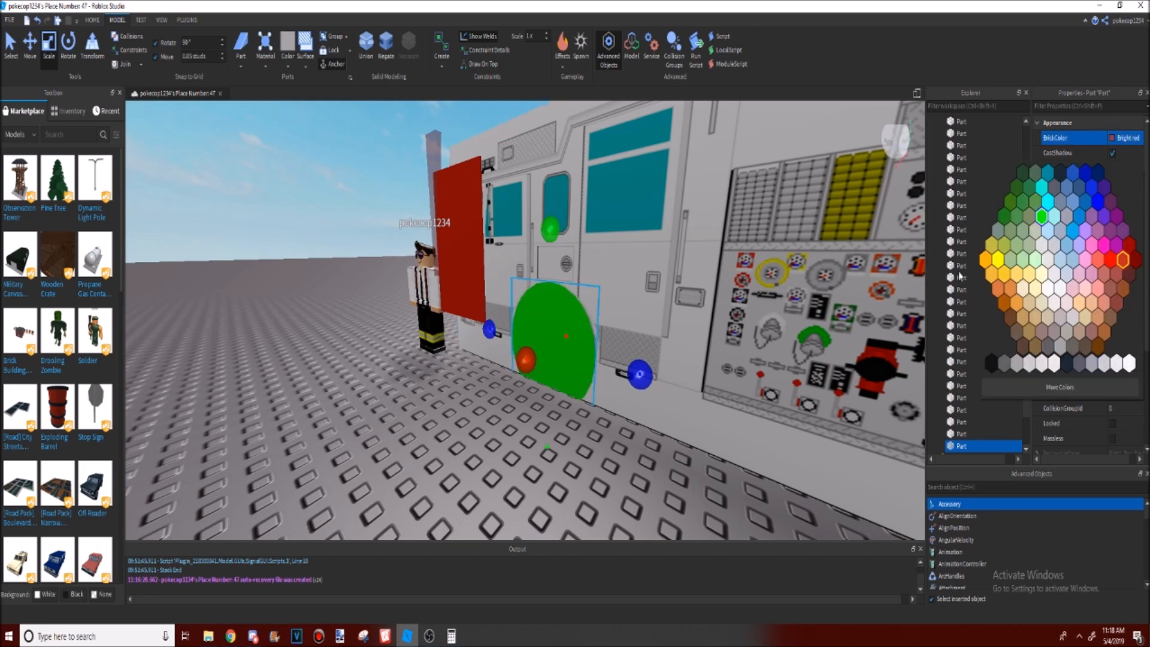
left_click(1020, 364)
left_click(486, 459)
scroll(485, 457, "up", 2)
right_click_drag(484, 457, 483, 453)
scroll(484, 453, "up", 2)
Step: Enlarge the grey cylinder slightly in height and width to reach the blueprint's wheel arch outline
left_click(588, 378)
right_click_drag(588, 377, 607, 357)
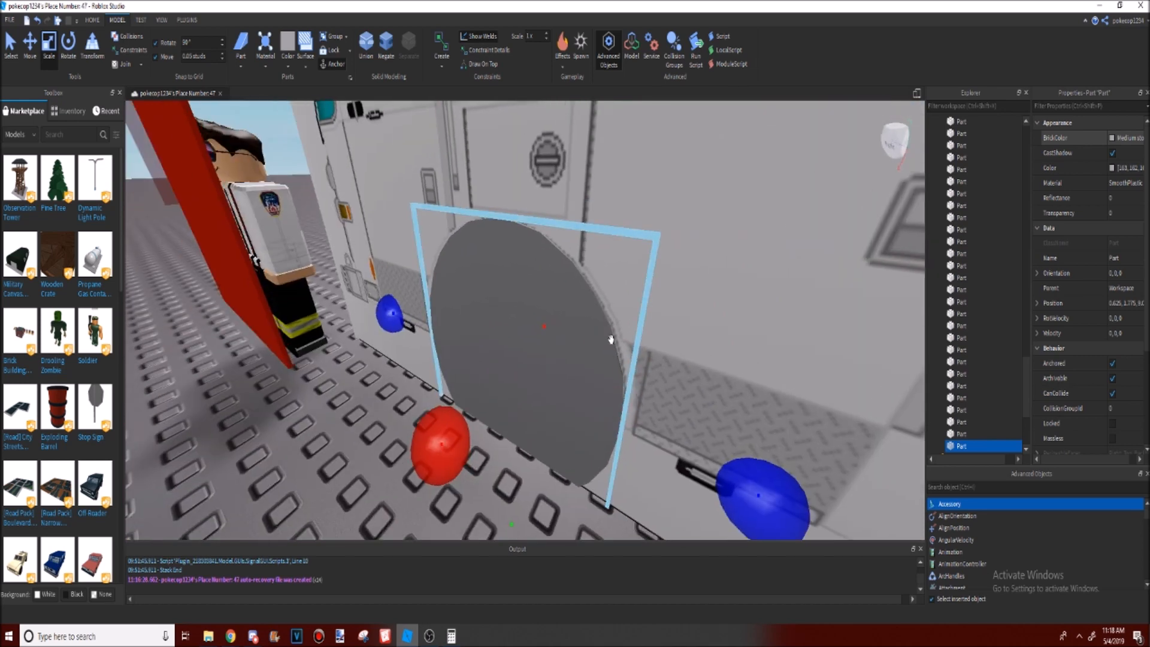
right_click_drag(515, 325, 514, 328)
scroll(514, 326, "up", 2)
scroll(636, 375, "down", 3)
right_click_drag(636, 376, 636, 373)
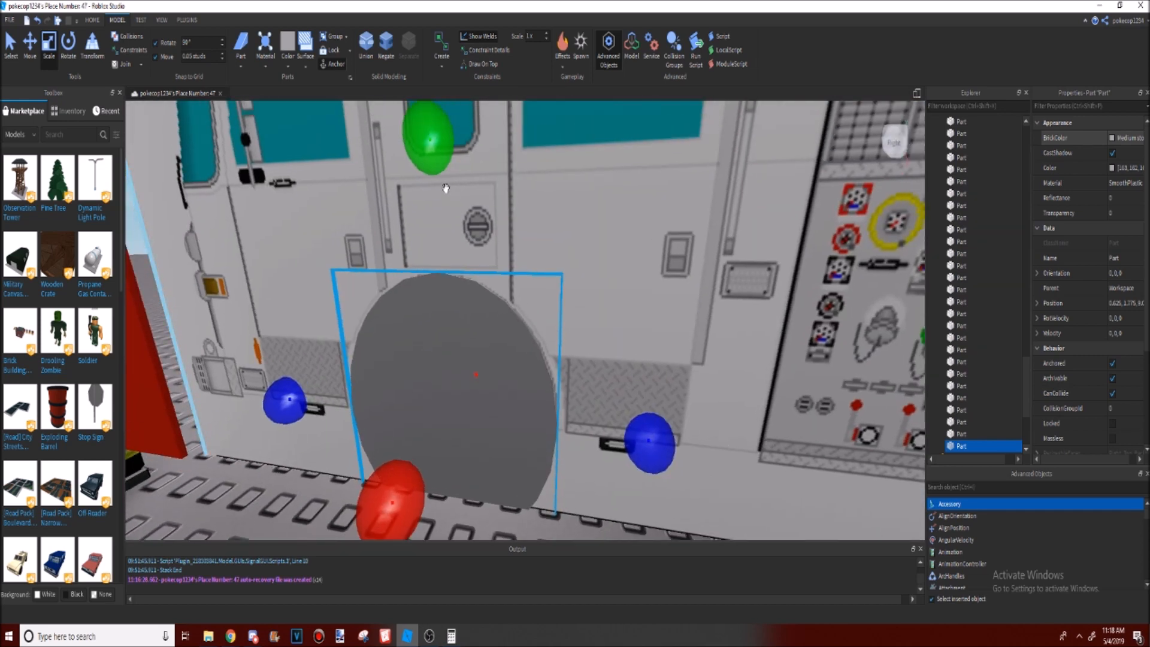
left_click_drag(442, 155, 446, 151)
left_click_drag(652, 443, 662, 443)
left_click_drag(442, 142, 444, 139)
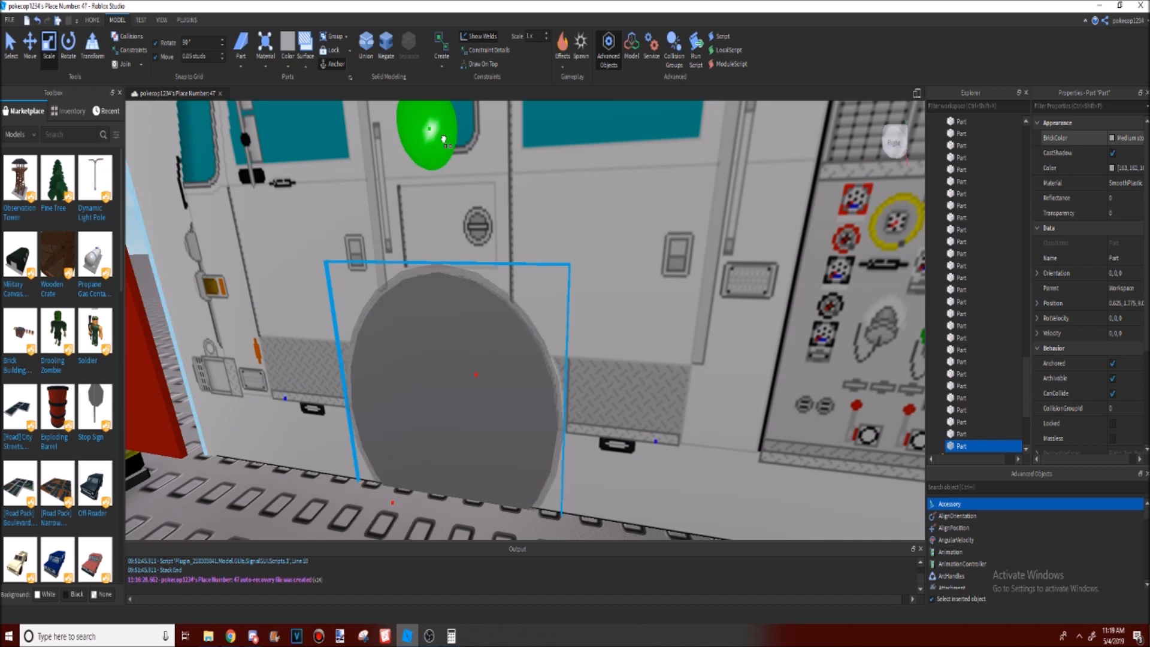
left_click_drag(445, 143, 445, 141)
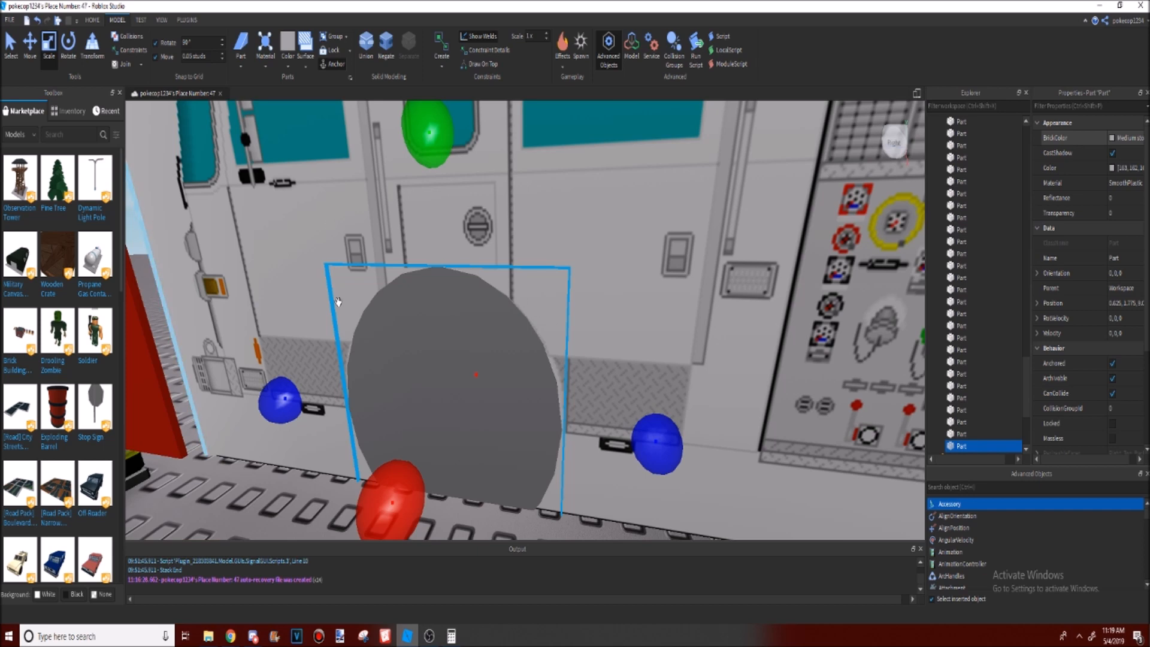
Step: Duplicate the grey cylinder and move the copy outward from the truck, level with the red door panel
key("ctrl+2")
left_click_drag(426, 440, 404, 436)
right_click_drag(403, 437, 396, 489)
left_click_drag(395, 488, 419, 429)
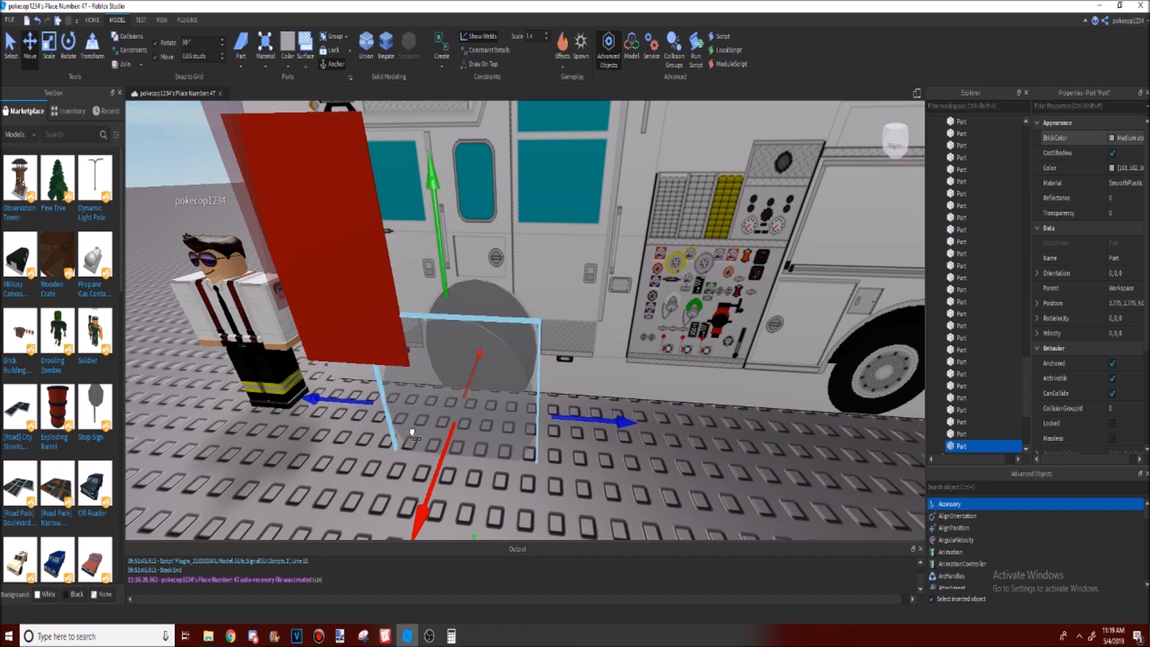
right_click_drag(411, 433, 410, 437)
right_click_drag(567, 274, 568, 274)
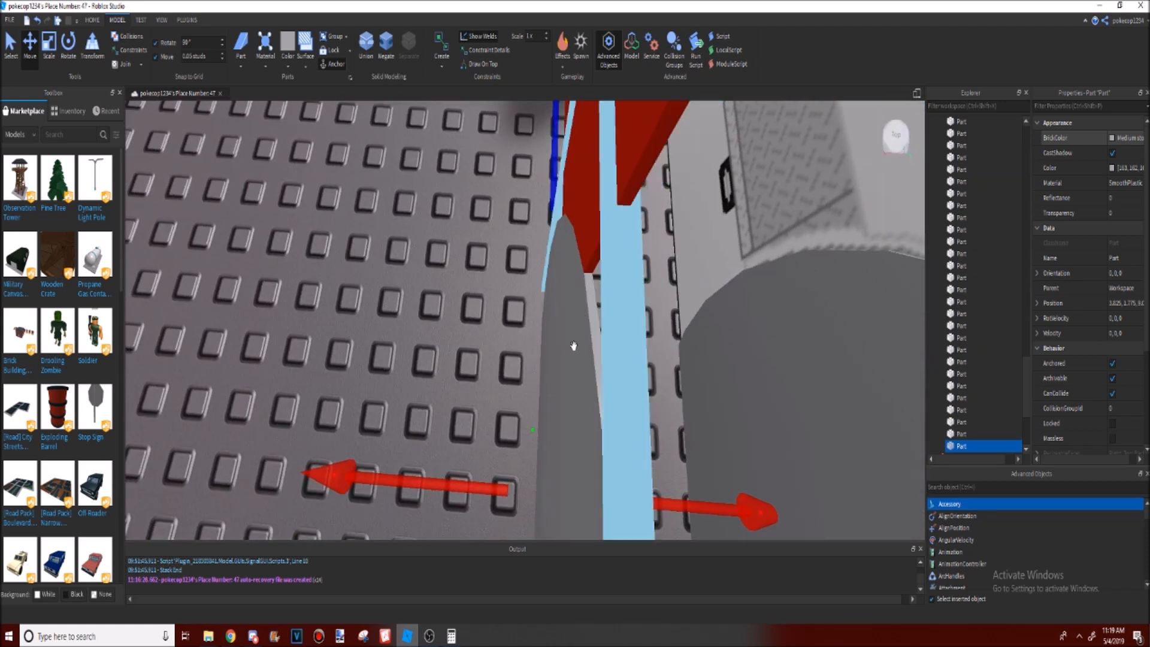
right_click_drag(574, 284, 320, 336)
scroll(472, 242, "down", 4)
scroll(516, 331, "up", 3)
right_click_drag(516, 332, 244, 249)
scroll(244, 249, "down", 3)
Step: Thicken the outer grey cylinder so it passes through the plane of the red door panel
left_click(50, 46)
right_click_drag(549, 344, 548, 344)
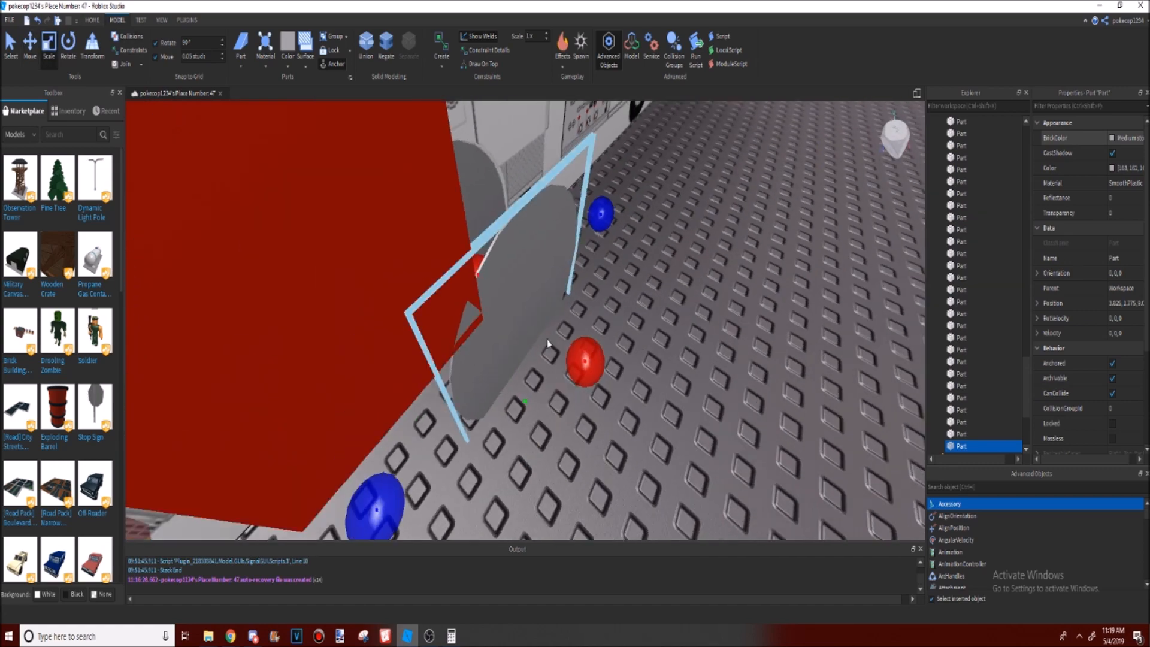
left_click_drag(579, 362, 600, 367)
right_click_drag(656, 385, 534, 323)
scroll(607, 324, "down", 3)
right_click_drag(514, 364, 491, 367)
scroll(506, 375, "up", 2)
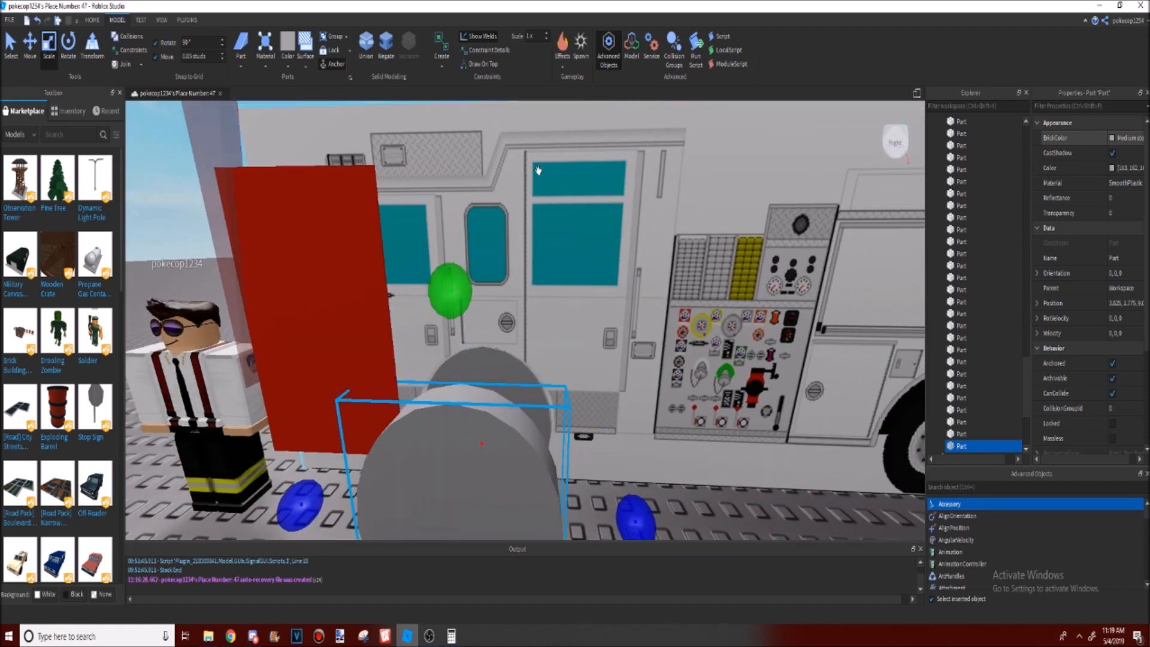
key("d")
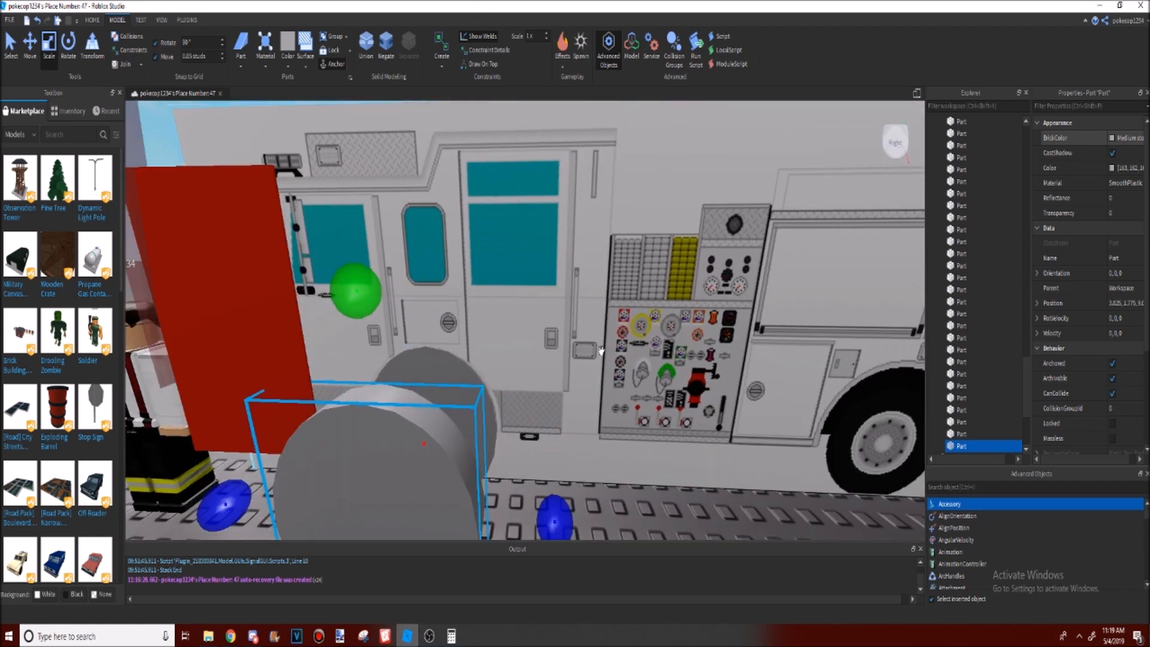
right_click_drag(569, 251, 510, 411)
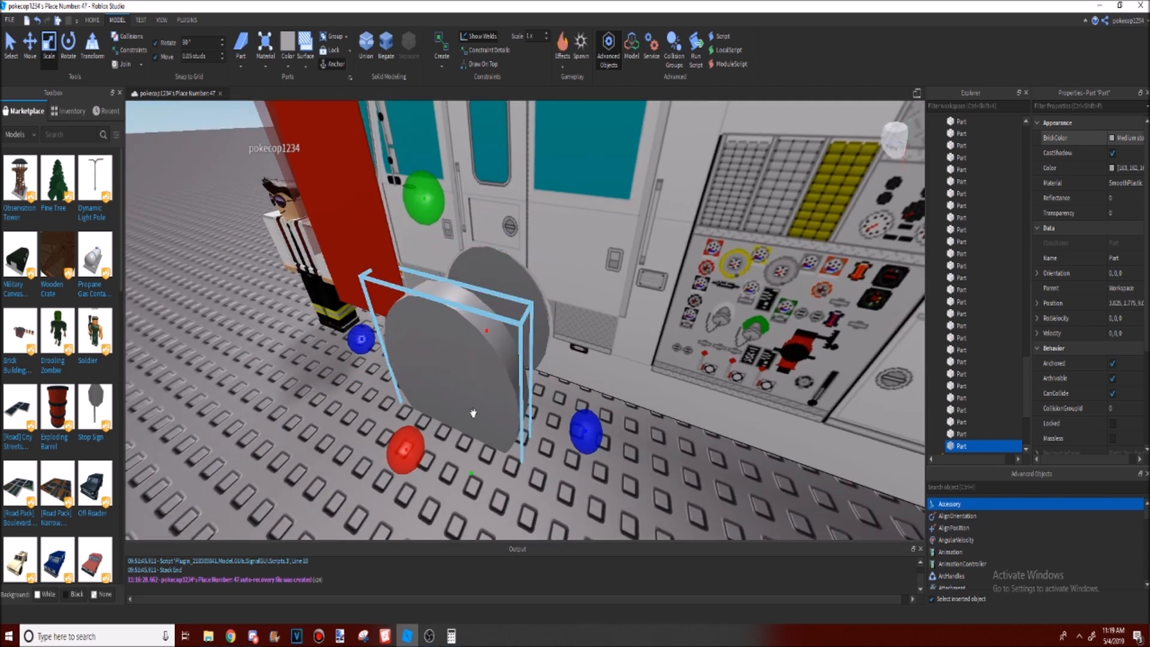
Step: Duplicate the thick grey cylinder in place and negate one of the two cylinders
right_click_drag(476, 368, 510, 362)
key("a")
key("w")
key("d")
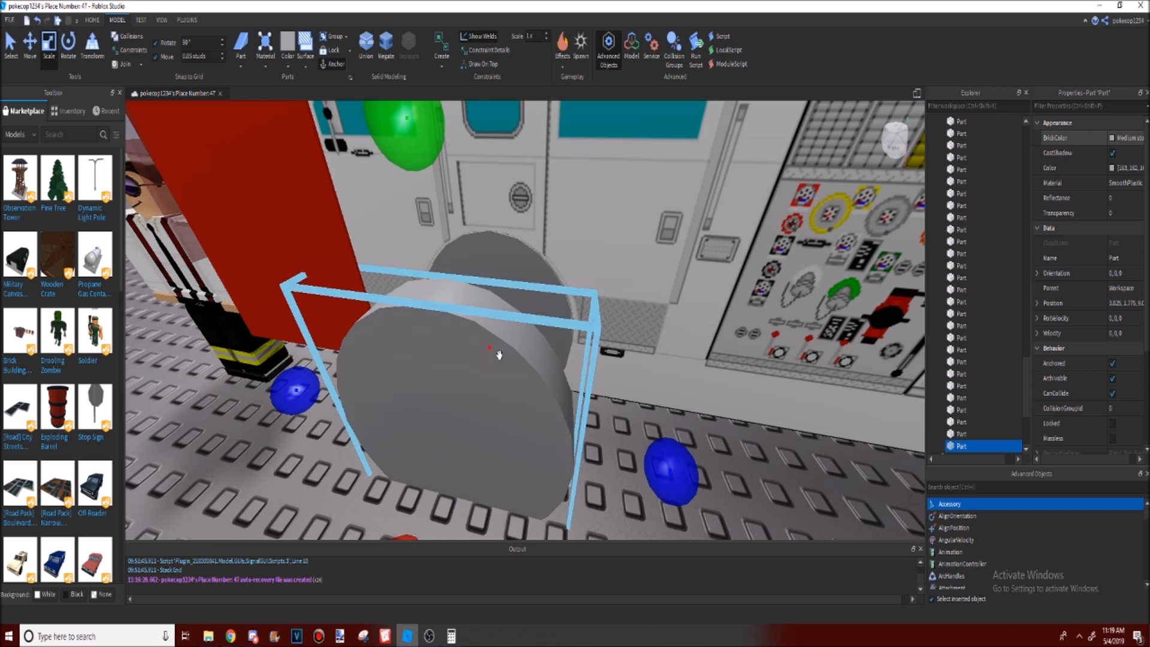
left_click(387, 53)
scroll(399, 337, "down", 5)
Step: Union the negative cylinder with the red door panel and the negative wedge, and clear the selection
left_click(464, 306, "ctrl")
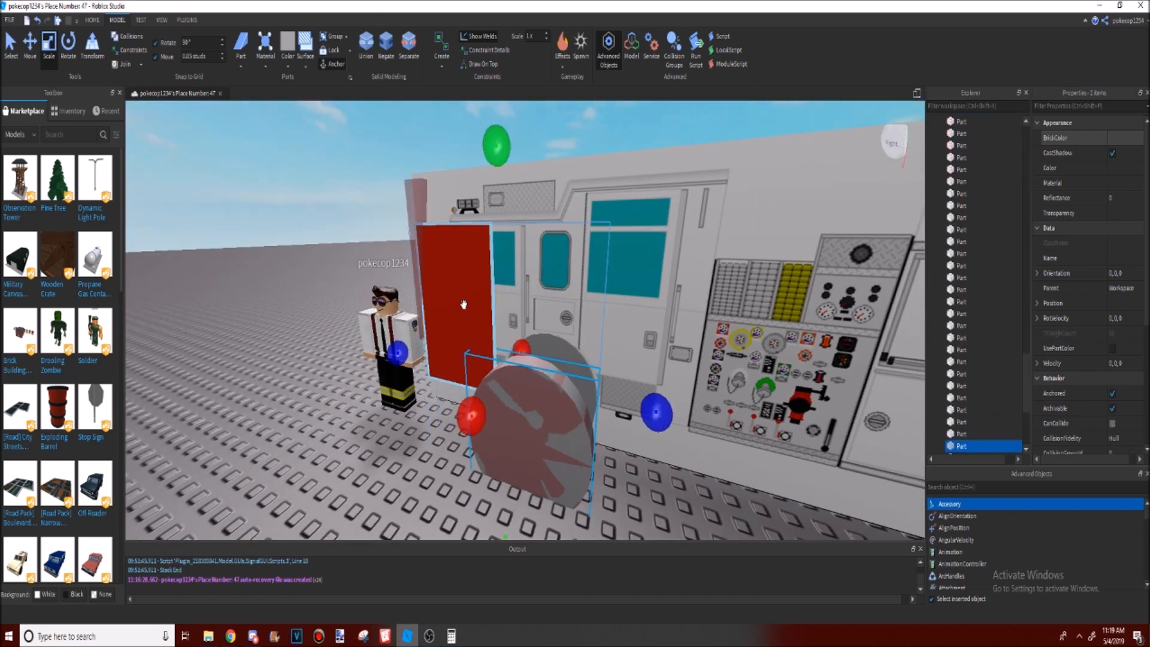
left_click(422, 222, "ctrl")
left_click(366, 42)
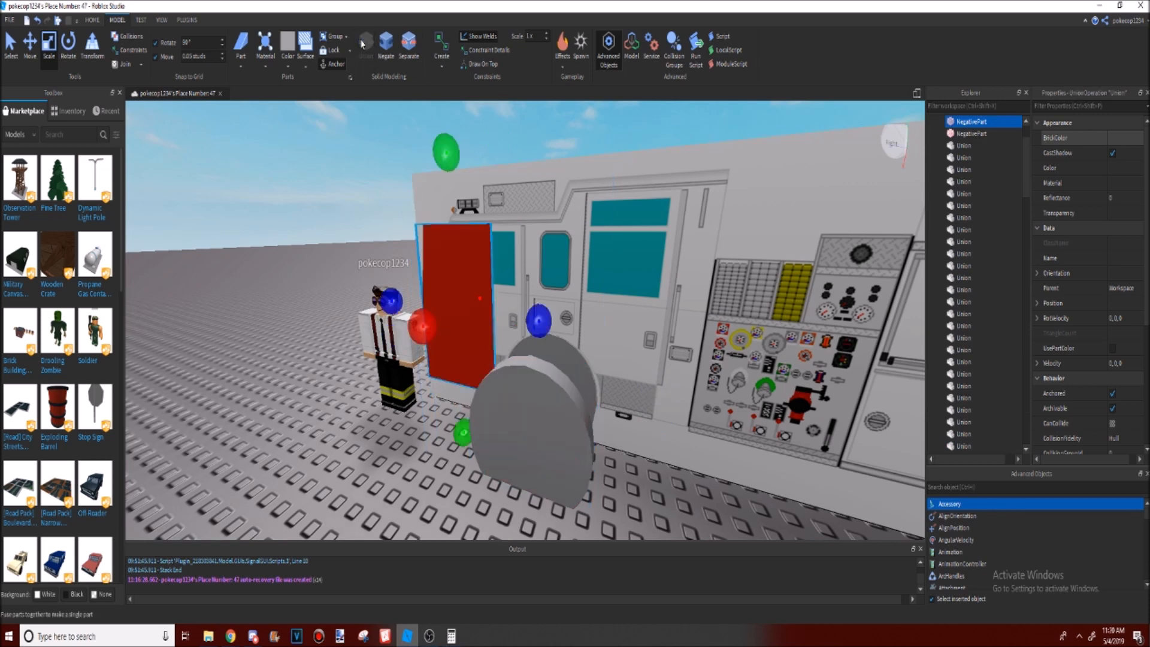
scroll(374, 438, "up", 5)
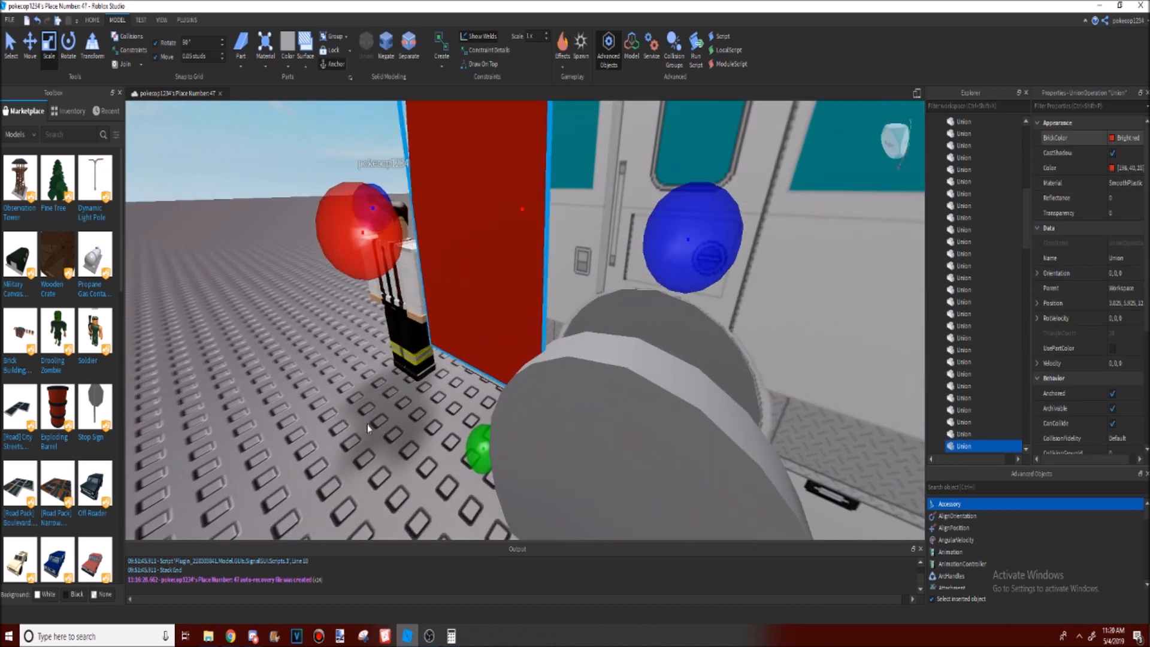
left_click(331, 195)
scroll(336, 196, "down", 3)
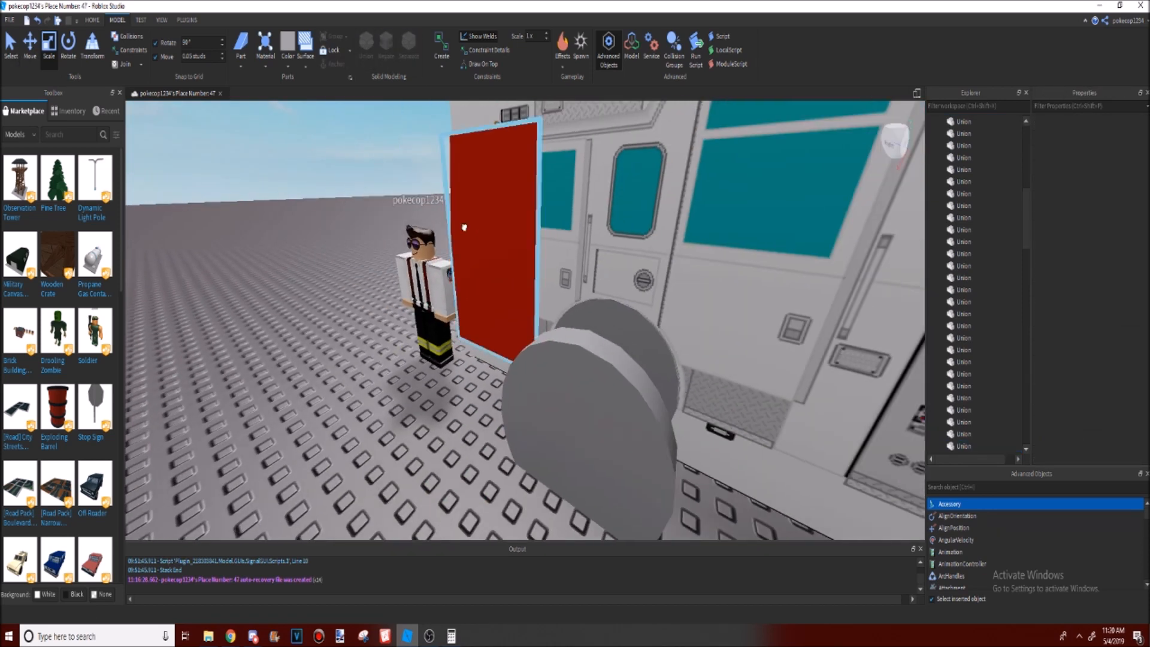
Step: Move the cut red door panel outward from the truck and clear the selection
left_click(464, 226)
left_click_drag(433, 280, 381, 312)
scroll(429, 281, "down", 2)
left_click(387, 359)
scroll(385, 446, "up", 4)
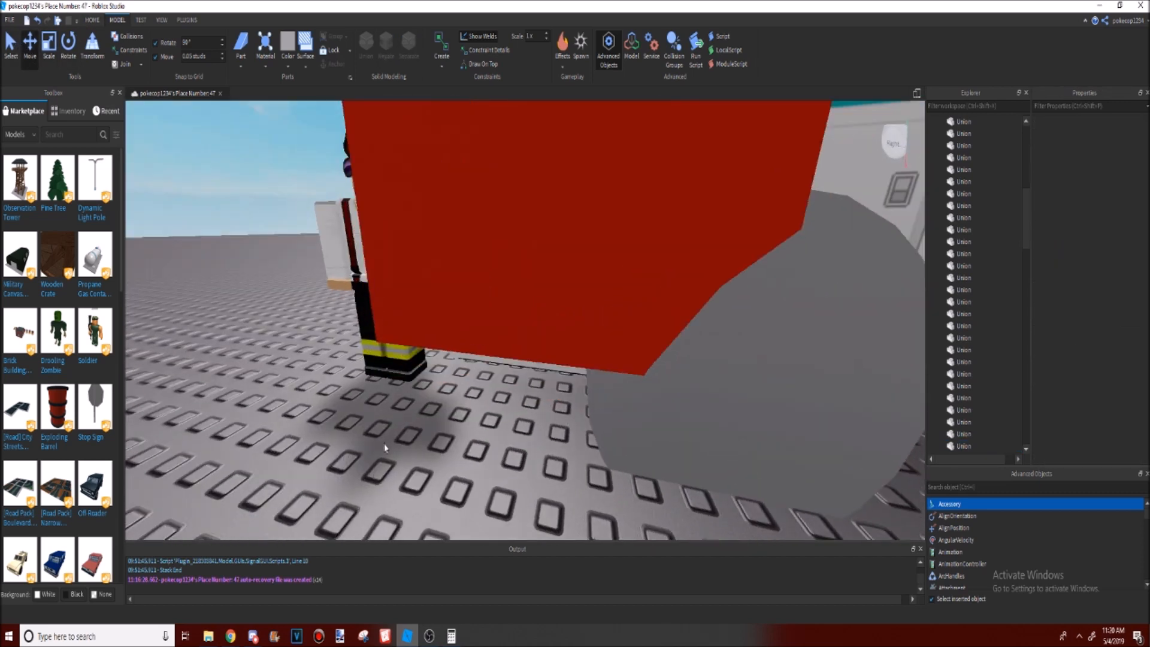
Step: Examine the cut edges of the red door panel around the wheel arch from several distances and angles
scroll(385, 448, "down", 4)
right_click_drag(384, 448, 393, 432)
scroll(450, 378, "down", 3)
scroll(450, 380, "up", 4)
right_click_drag(451, 380, 506, 363)
scroll(451, 380, "down", 3)
scroll(451, 378, "up", 3)
scroll(452, 383, "down", 2)
scroll(514, 303, "up", 3)
scroll(514, 312, "down", 4)
key("d")
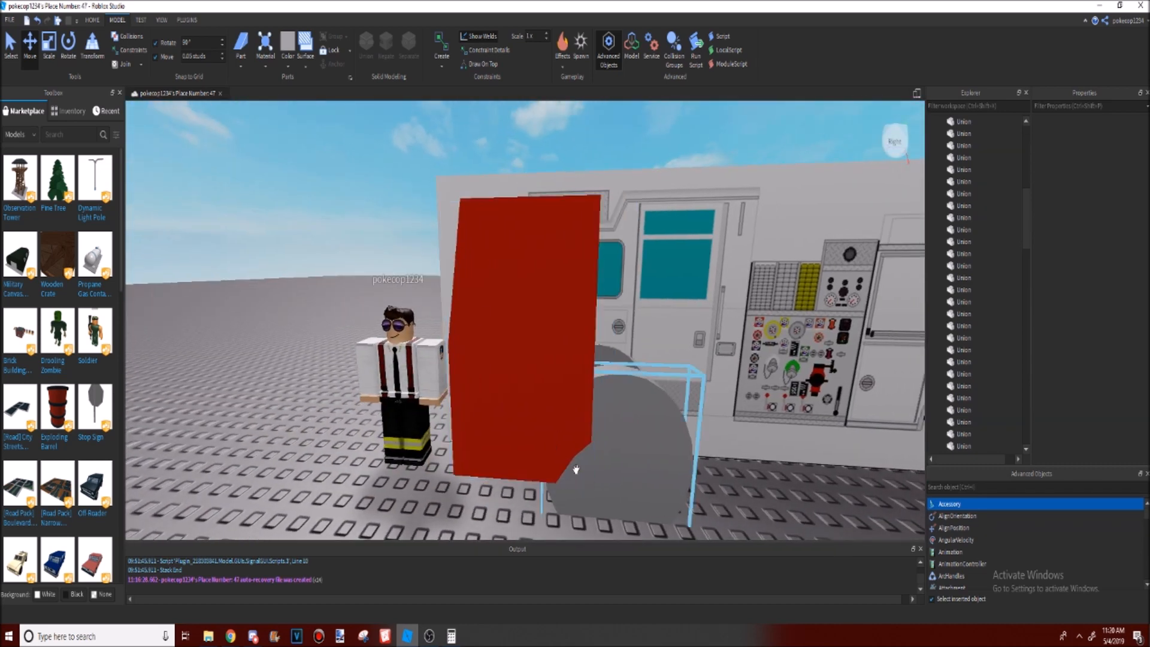
Step: Undo the outward move of the red door panel
right_click_drag(423, 303, 432, 308)
key("a")
left_click(37, 21)
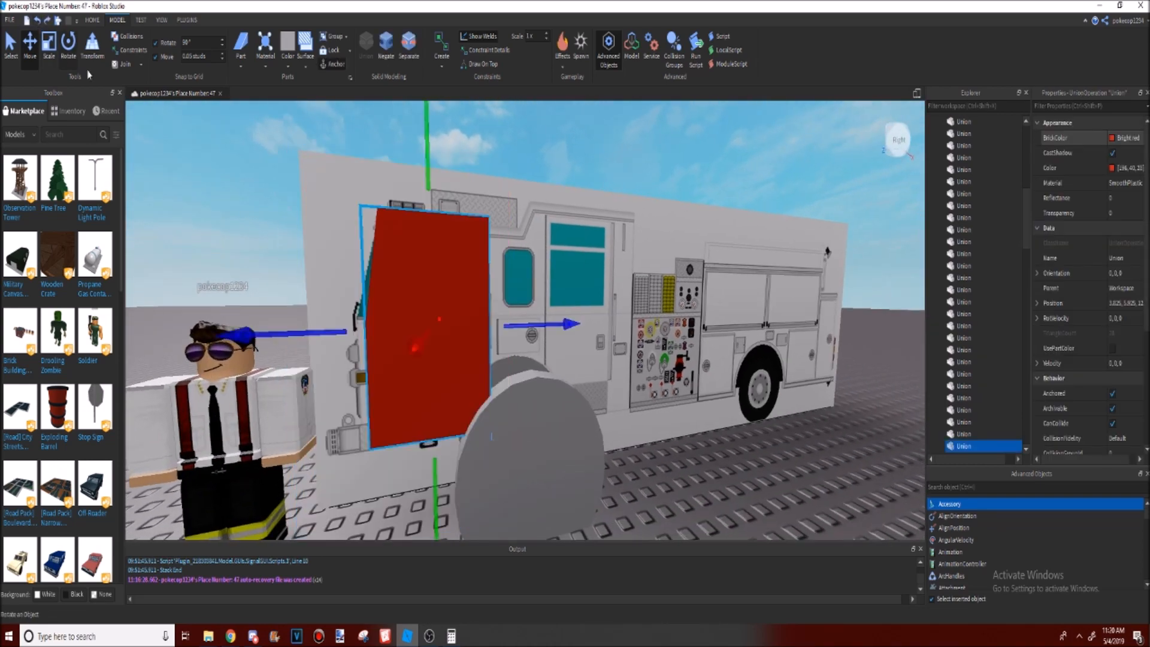
Step: Move the red door panel 2 studs outward from the truck side
key("d")
right_click_drag(532, 360, 521, 362)
key("w")
key("w")
key("e")
left_click_drag(522, 362, 743, 281)
key("a")
right_click_drag(743, 282, 730, 293)
key("w")
key("s")
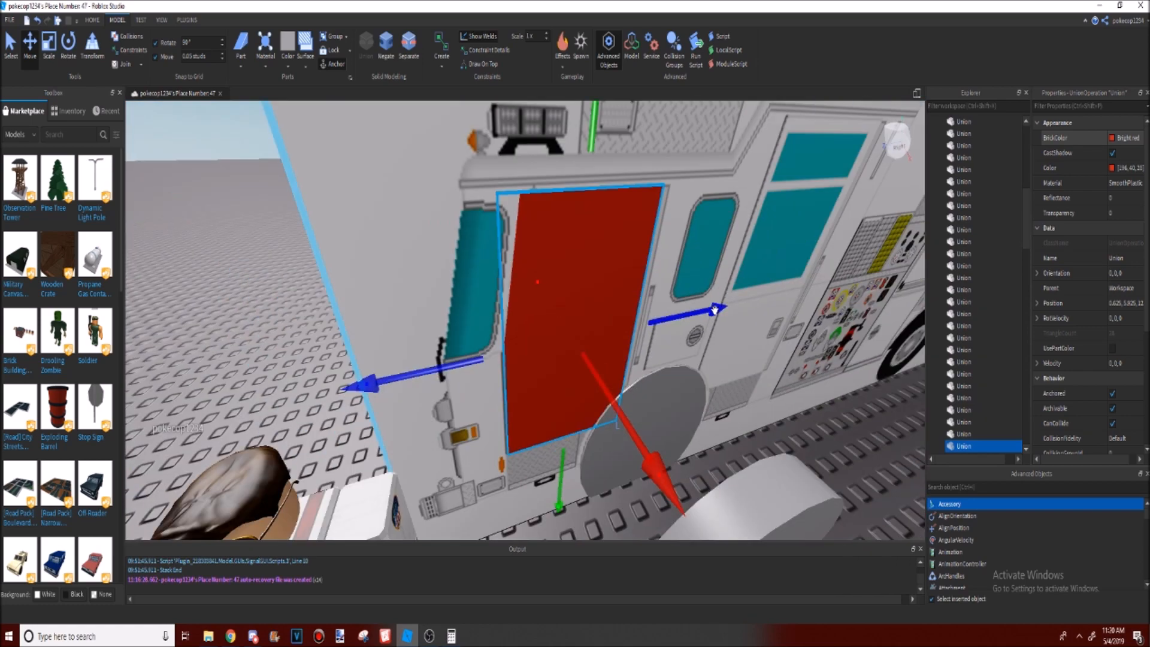
left_click_drag(630, 428, 686, 528)
Step: Examine the blueprint's front cab window and door details behind the moved red panel
key("w")
right_click_drag(593, 200, 598, 201)
scroll(431, 256, "down", 3)
right_click_drag(414, 282, 447, 284)
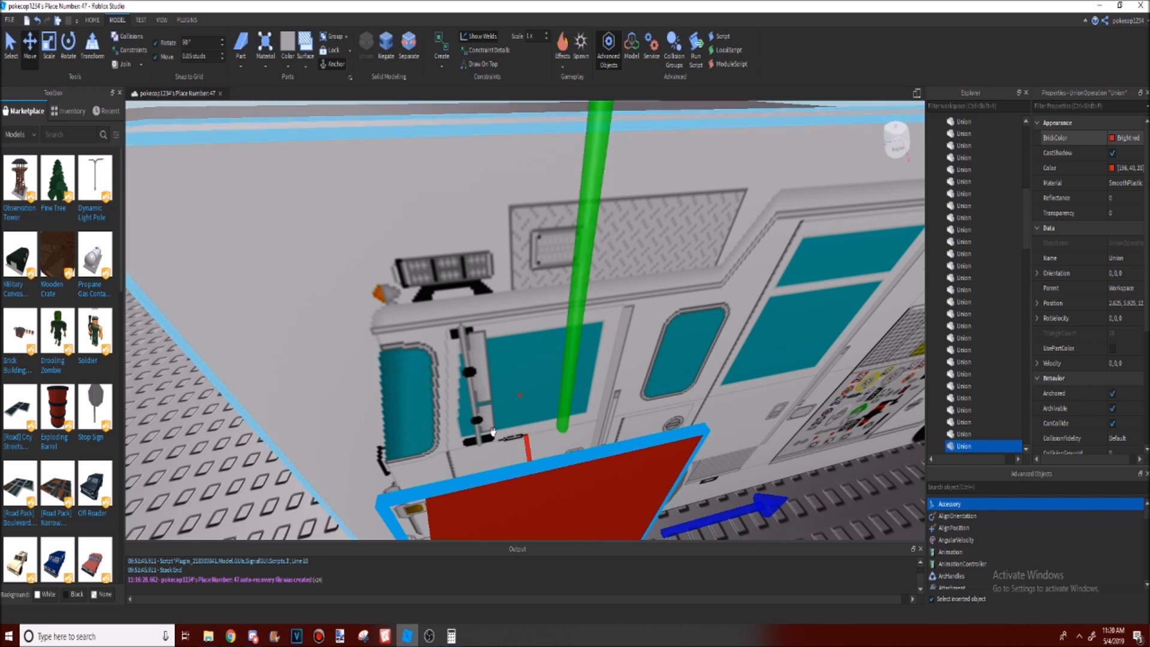
right_click_drag(444, 380, 467, 340)
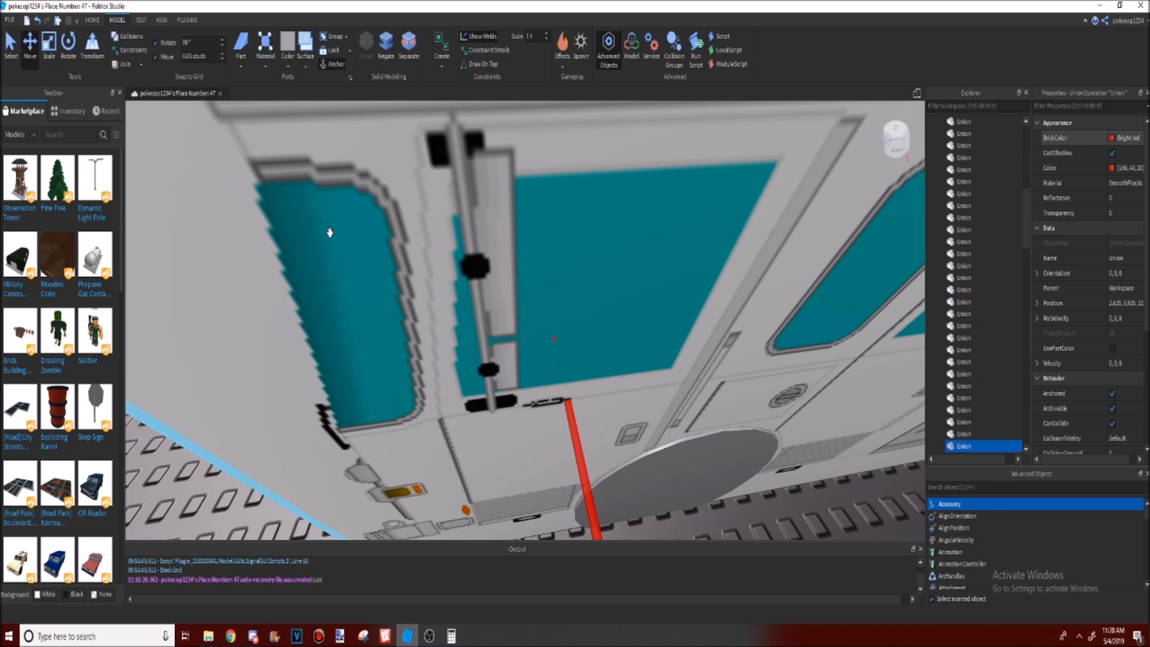
right_click_drag(425, 329, 424, 326)
scroll(424, 327, "down", 4)
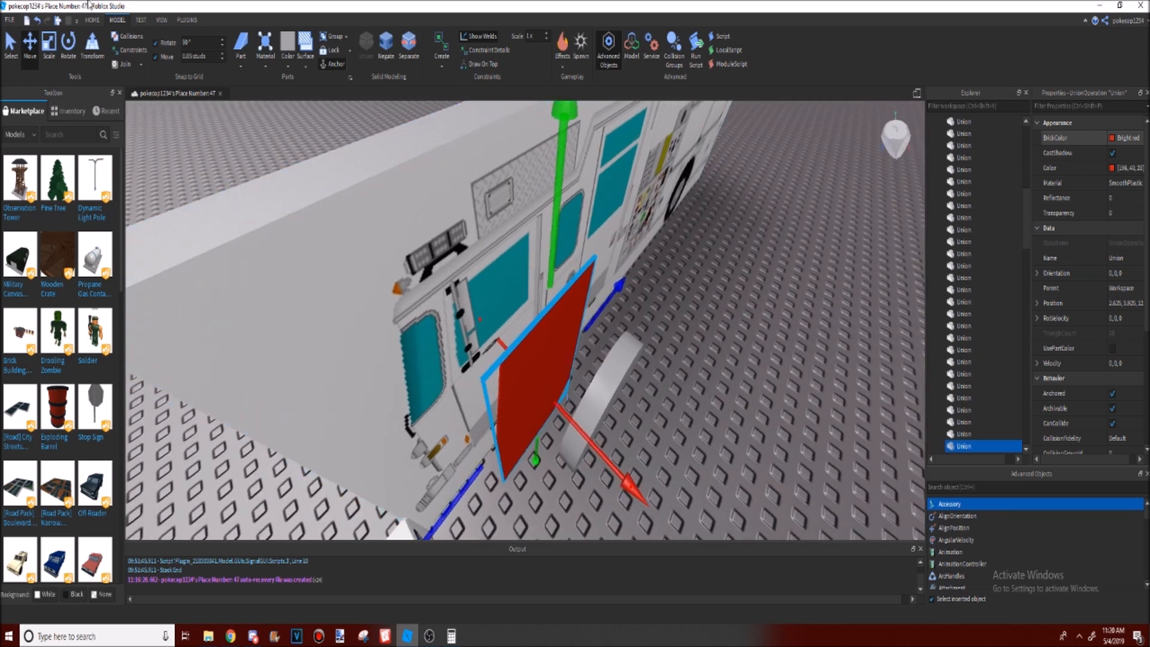
Step: Return the red door panel to its place on the blueprint by undoing the move, and clear the selection
left_click(736, 450)
right_click_drag(736, 451, 739, 455)
scroll(737, 452, "up", 3)
scroll(729, 447, "down", 3)
scroll(739, 454, "up", 3)
scroll(739, 455, "down", 3)
scroll(652, 344, "up", 3)
right_click_drag(652, 344, 652, 344)
scroll(652, 344, "down", 3)
Step: Separate the cut red door panel into its source shapes and delete the negative wedge
left_click(528, 250)
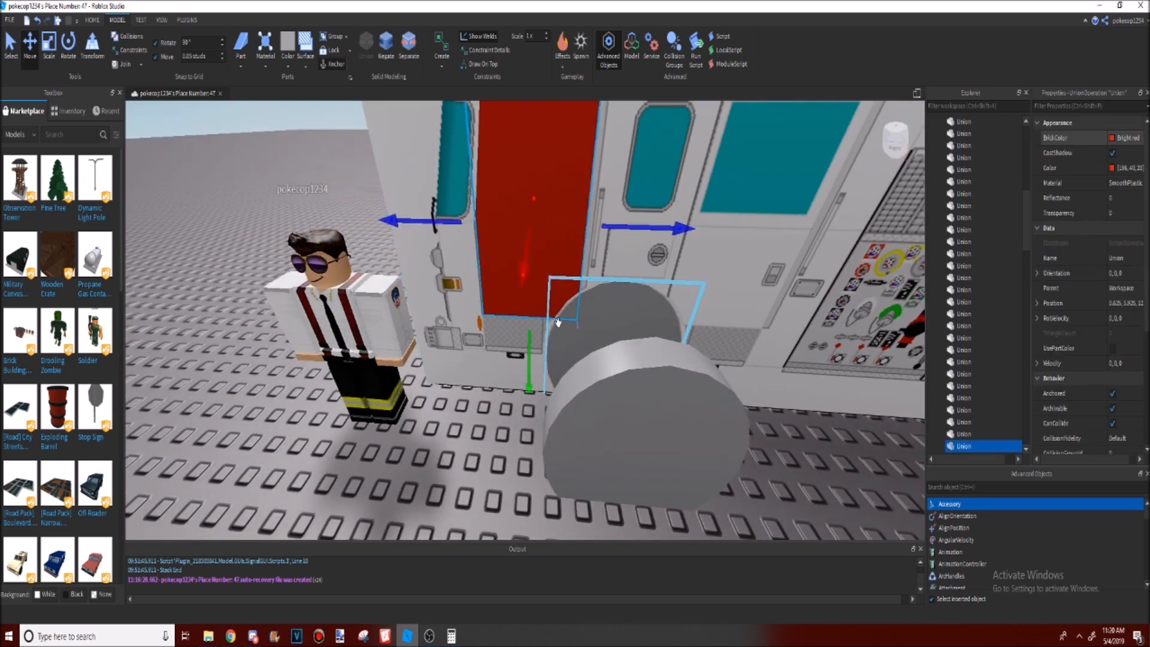
right_click_drag(507, 299, 509, 295)
scroll(507, 298, "up", 3)
scroll(507, 297, "down", 4)
scroll(508, 297, "up", 2)
scroll(508, 298, "down", 3)
scroll(508, 297, "up", 3)
left_click(409, 45)
right_click_drag(753, 483, 754, 483)
left_click(753, 479)
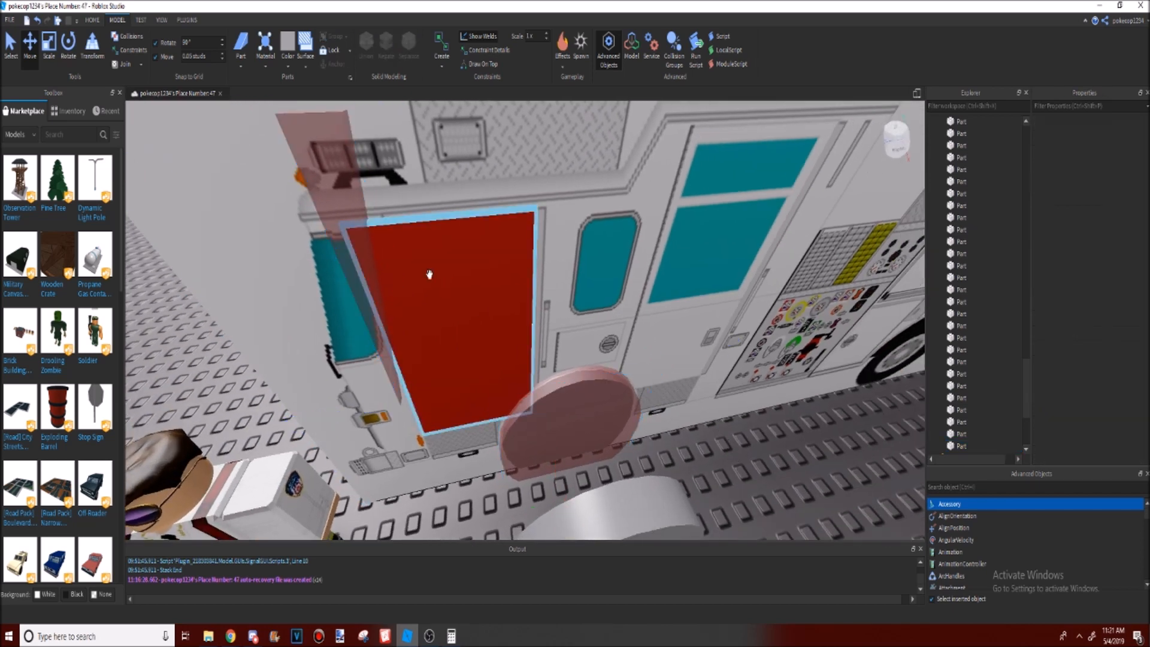
key("Delete")
right_click_drag(560, 326, 559, 326)
Step: Duplicate the red door panel and move the copy along the truck onto the blueprint's rear cab door
left_click(488, 334)
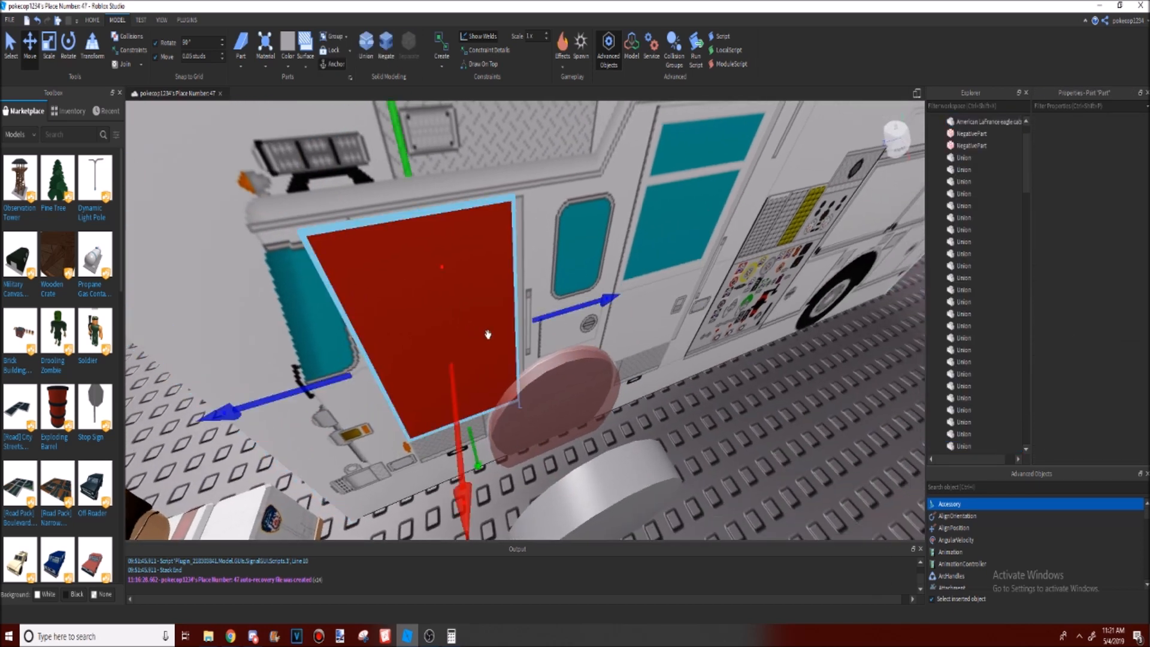
key("ctrl+d")
left_click_drag(574, 303, 592, 286)
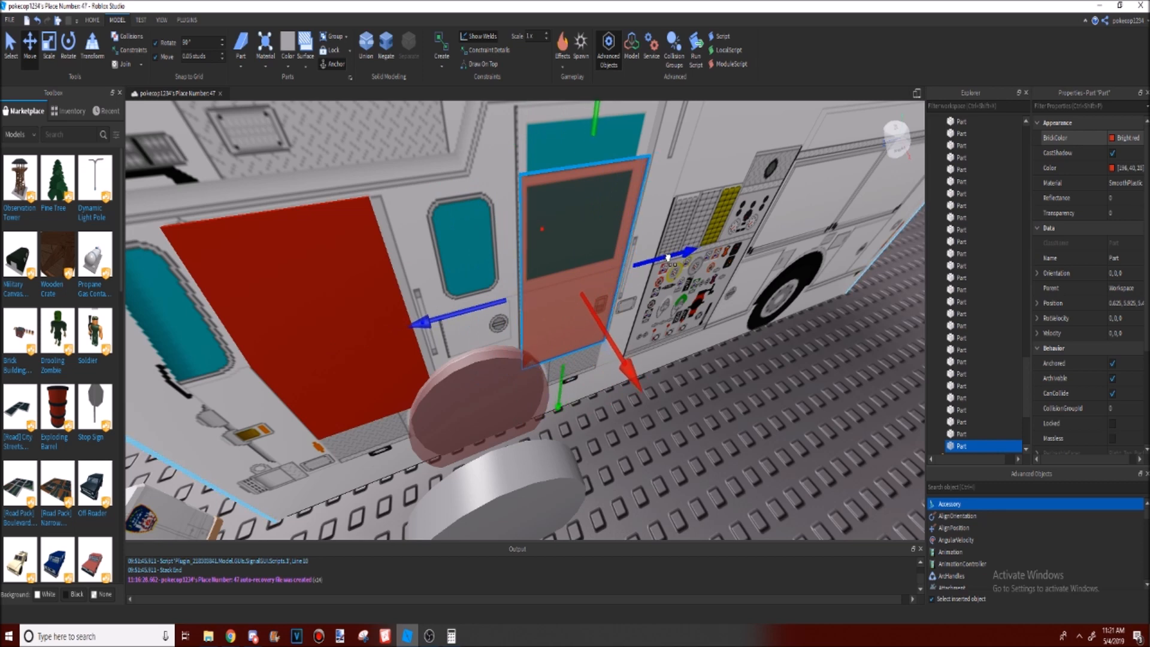
left_click_drag(668, 257, 668, 258)
key("w")
right_click_drag(668, 257, 668, 257)
key("f")
Step: Delete the thick grey cylinder standing in front of the truck
key("ctrl+3")
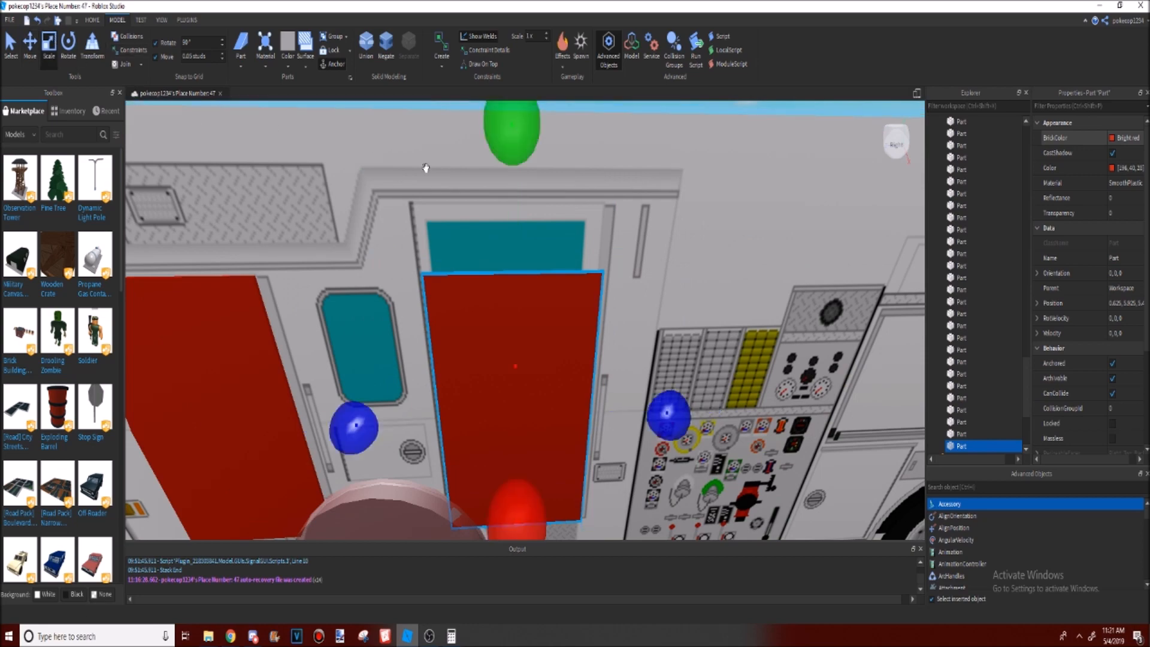
right_click_drag(587, 217, 587, 217)
left_click(520, 292)
key("Delete")
Step: Examine the front and rear red door panels and the negative wheel arch cylinder against the blueprint
right_click_drag(523, 294, 580, 307)
key("s")
key("w")
key("e")
key("s")
key("w")
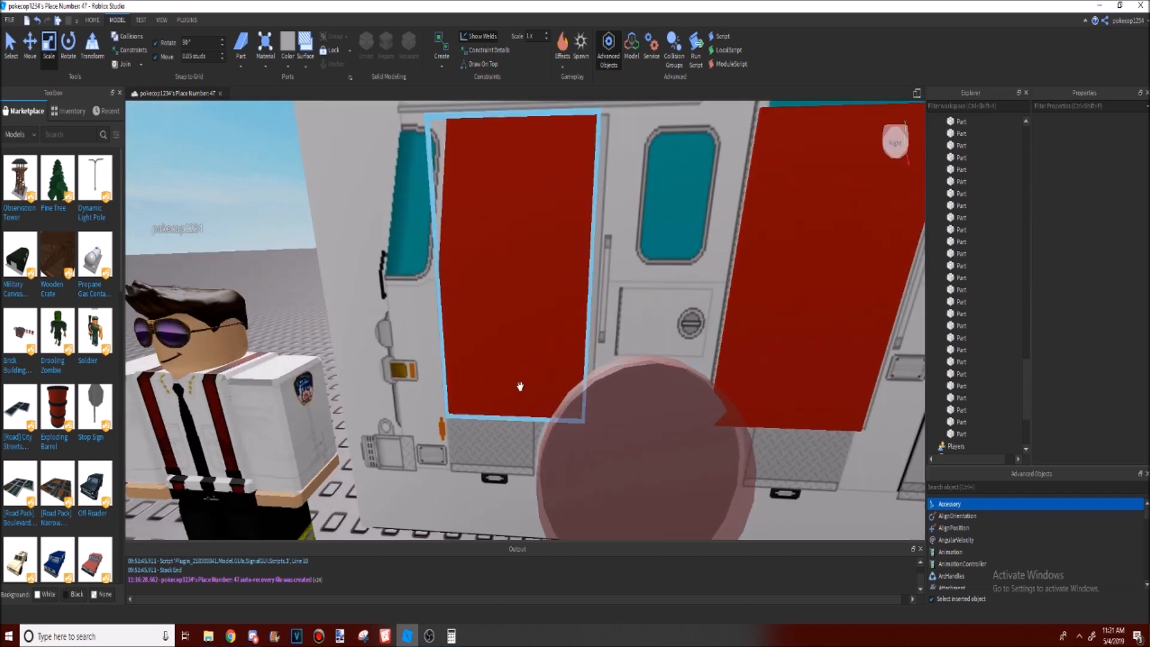
key("d")
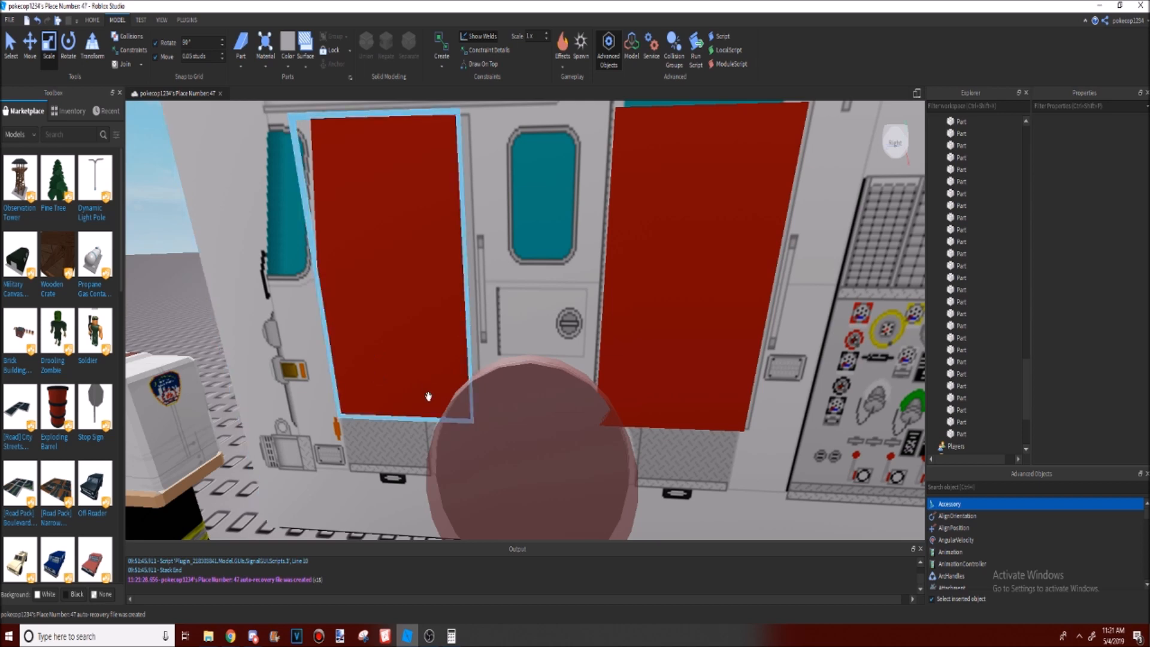
key("w")
right_click_drag(526, 406, 542, 398)
key("s")
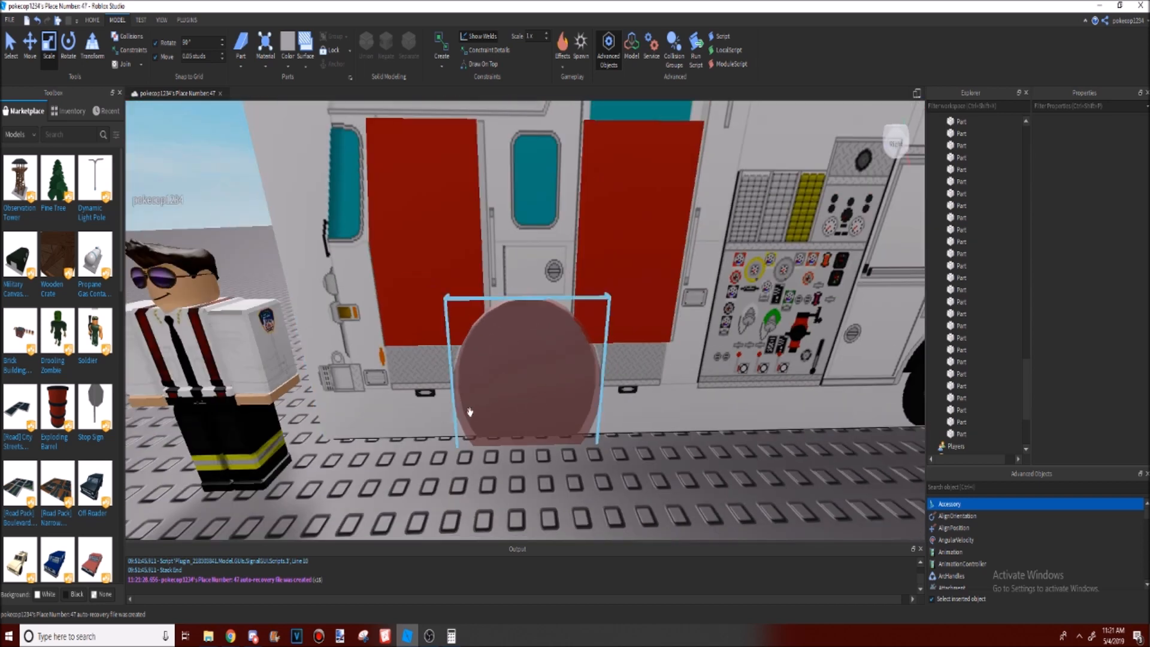
right_click_drag(466, 414, 485, 427)
key("s")
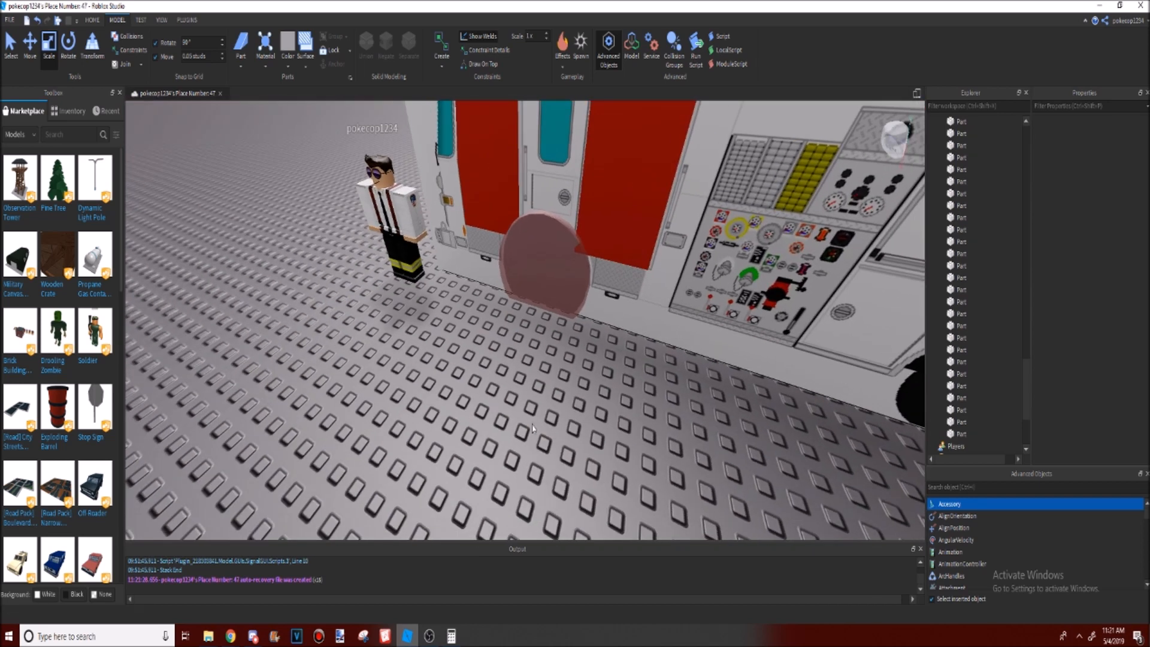
key("w")
right_click_drag(519, 445, 559, 373)
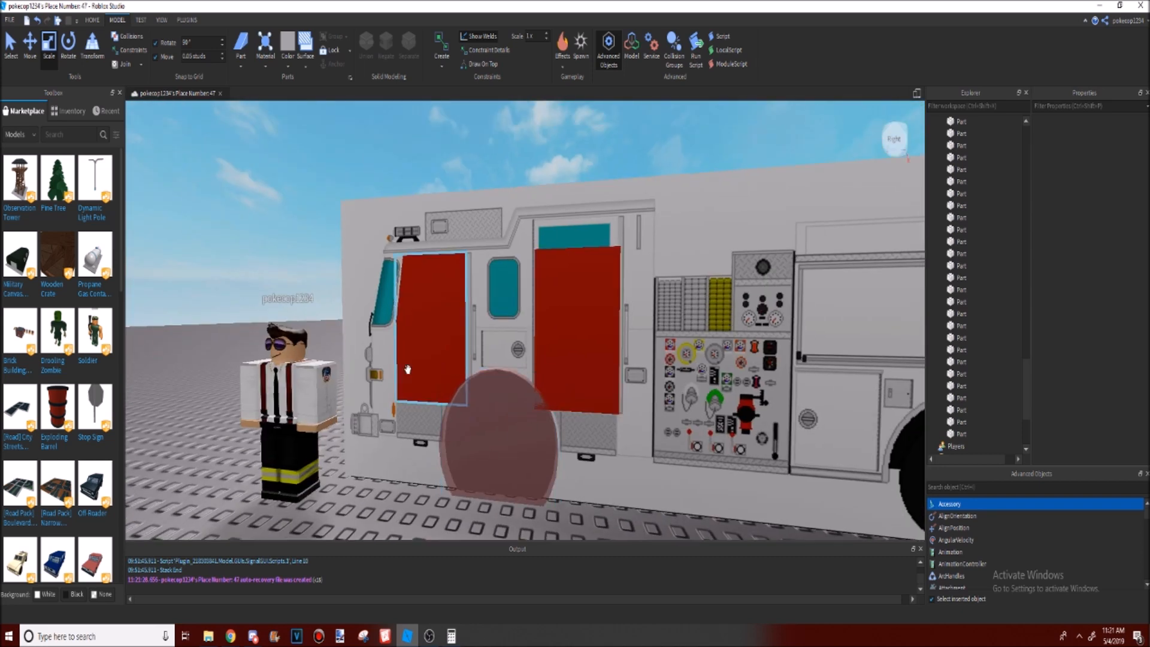
key("a")
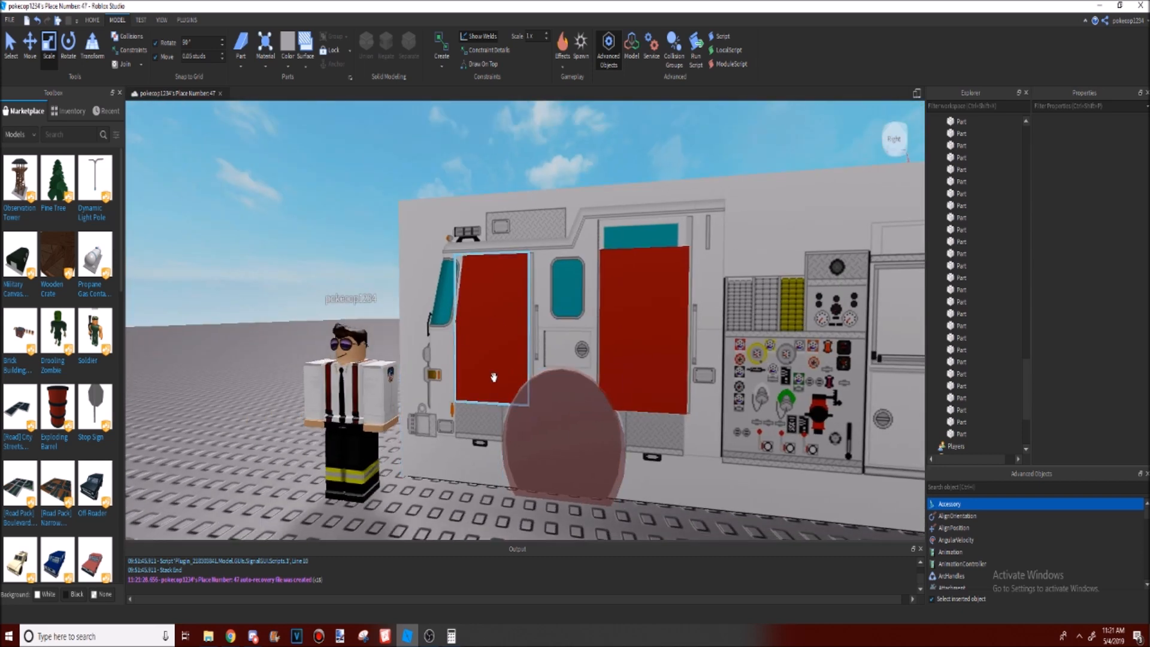
key("d")
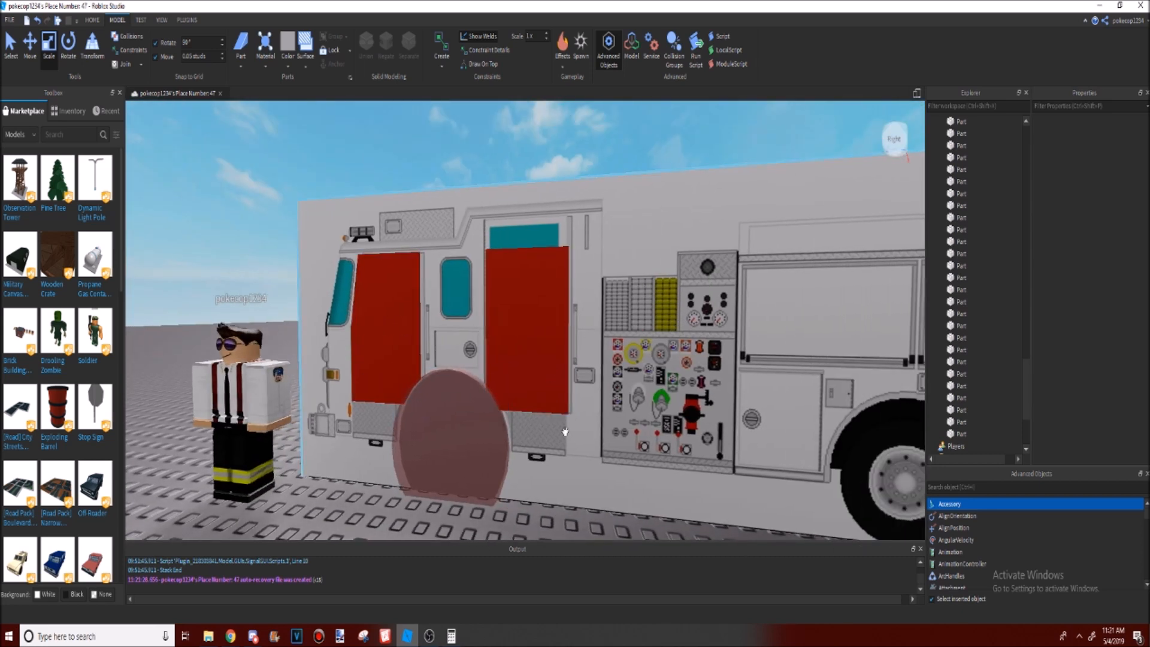
Step: Resize the rear red door panel in width and height so it fills the blueprint's rear cab door
left_click(544, 390)
key("w")
right_click_drag(544, 390, 591, 375)
key("s")
left_click_drag(592, 322, 593, 319)
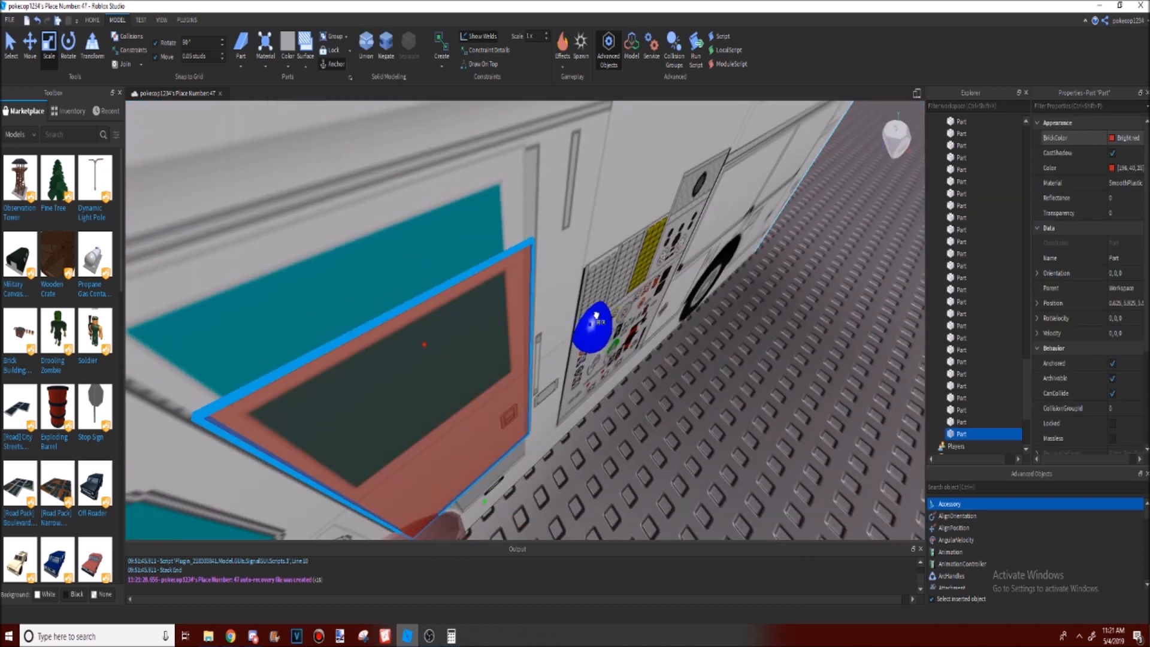
left_click_drag(592, 316, 594, 314)
right_click_drag(594, 314, 577, 318)
key("d")
left_click_drag(528, 289, 551, 235)
right_click_drag(550, 235, 549, 236)
key("a")
scroll(422, 345, "down", 3)
Step: Union the rear red door panel with the negative cylinder to cut the wheel arch, and clear the selection
right_click_drag(422, 343, 424, 353)
left_click(393, 413)
scroll(393, 413, "up", 5)
right_click_drag(393, 413, 393, 414)
scroll(392, 413, "down", 5)
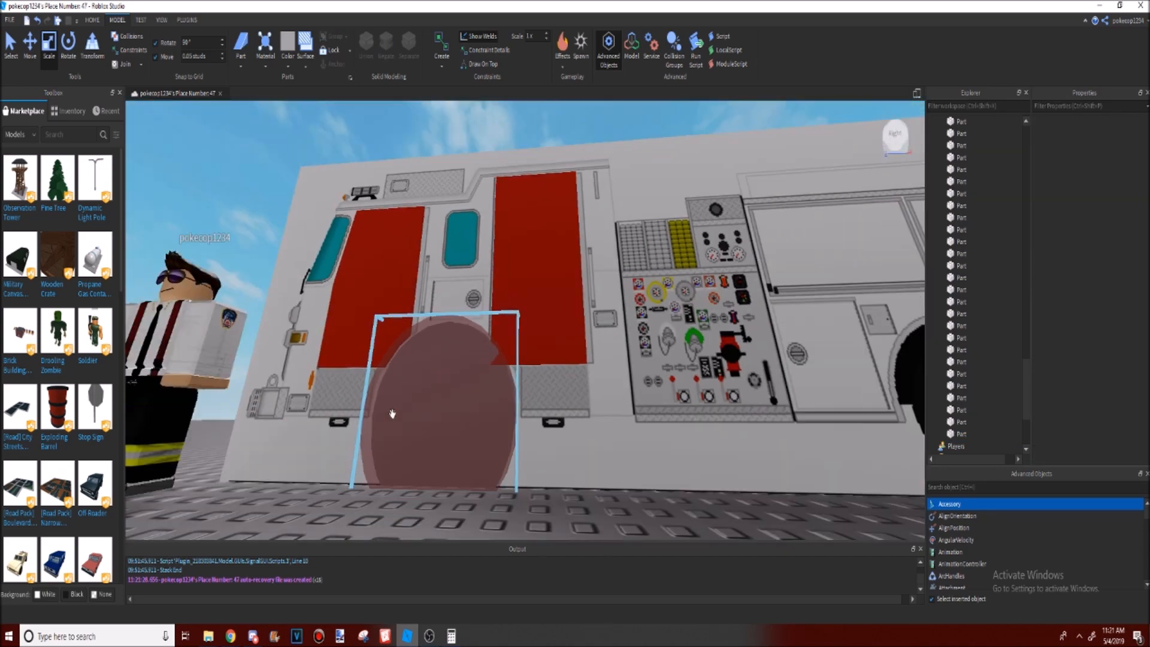
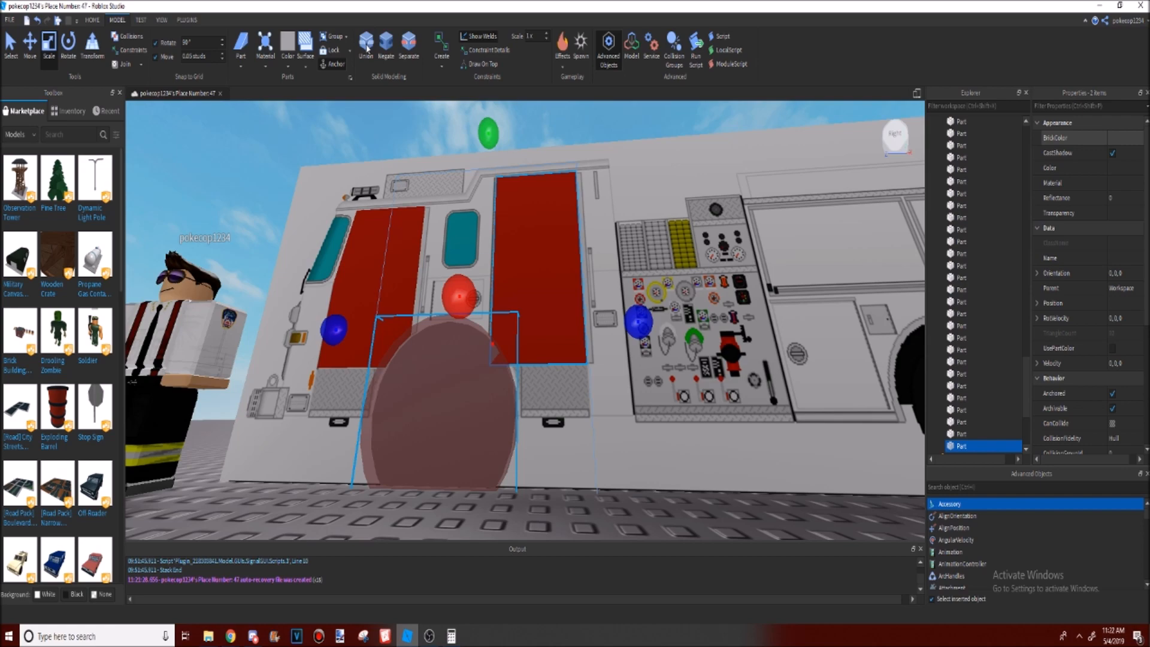
scroll(507, 312, "up", 5)
right_click_drag(507, 312, 507, 312)
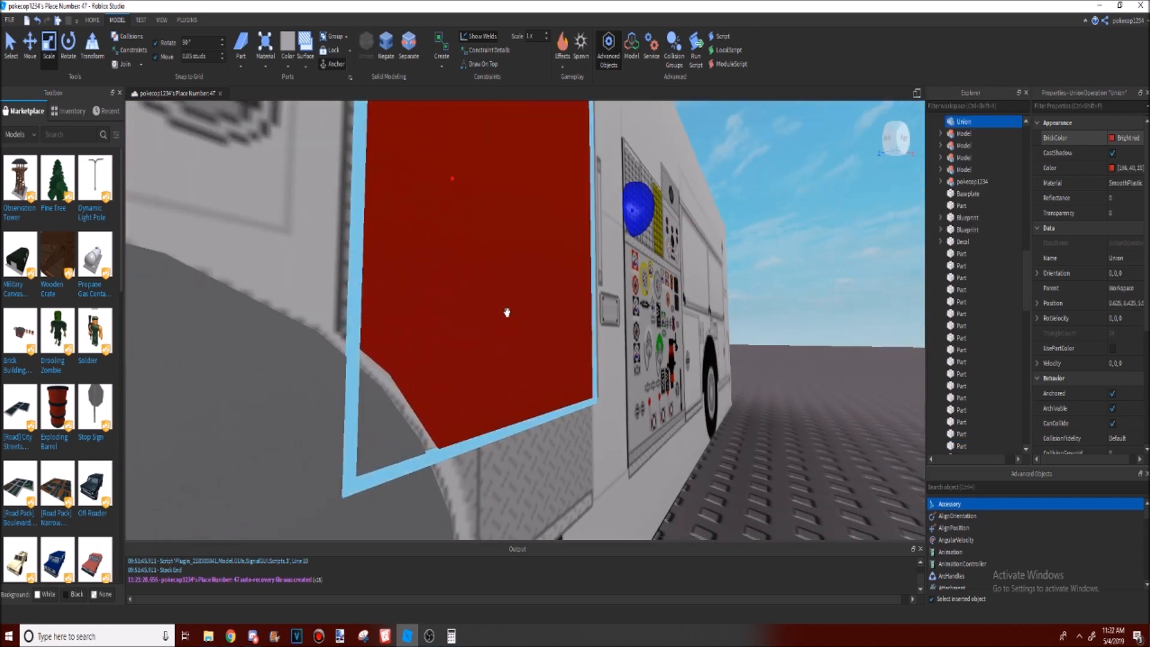
scroll(507, 312, "down", 5)
left_click(625, 452)
Step: Move the cut front red door panel outward from the truck to expose the blueprint, and clear the selection
scroll(624, 452, "up", 4)
right_click_drag(624, 450, 625, 451)
scroll(624, 451, "up", 2)
scroll(625, 450, "down", 4)
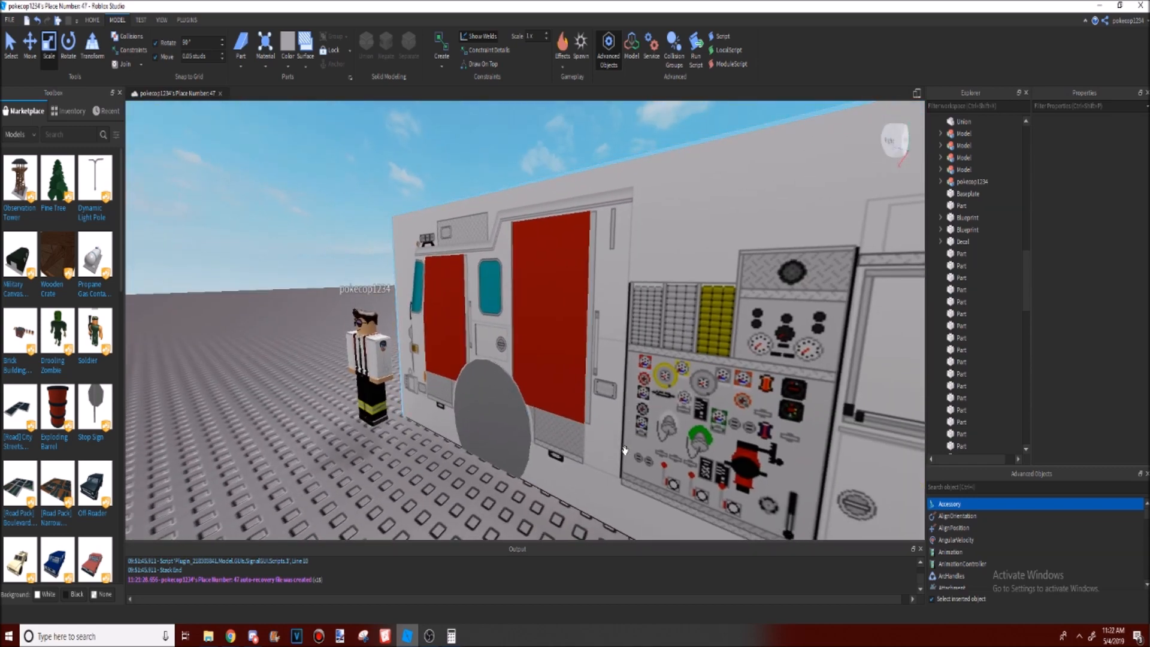
scroll(625, 451, "up", 5)
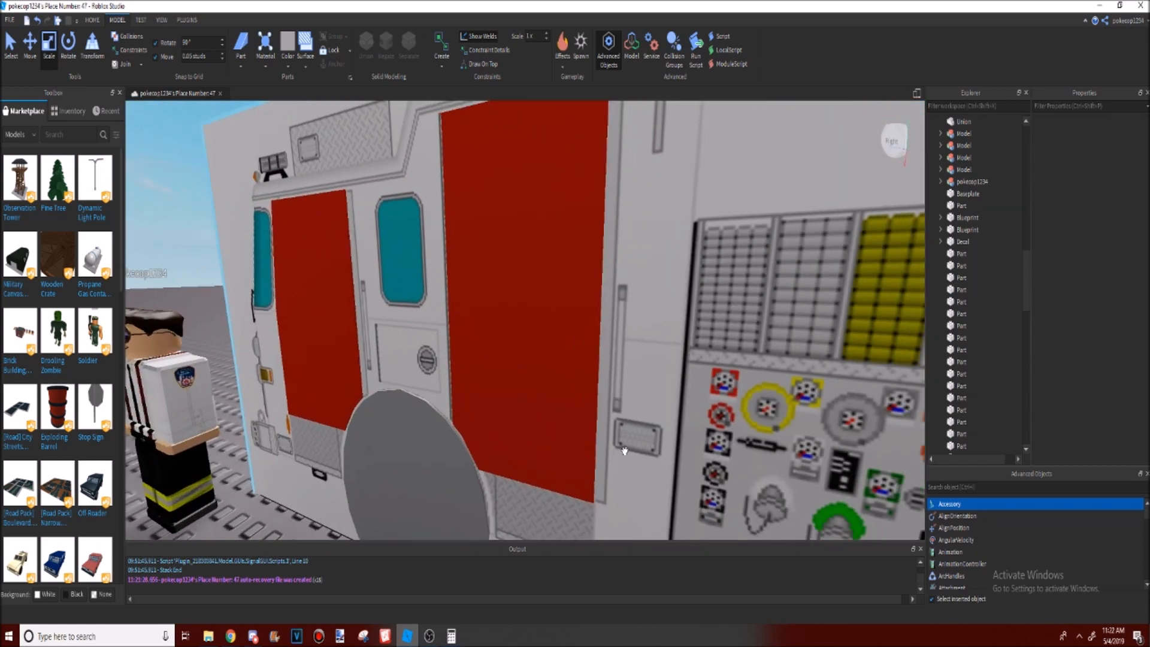
scroll(624, 451, "down", 3)
right_click_drag(624, 451, 535, 397)
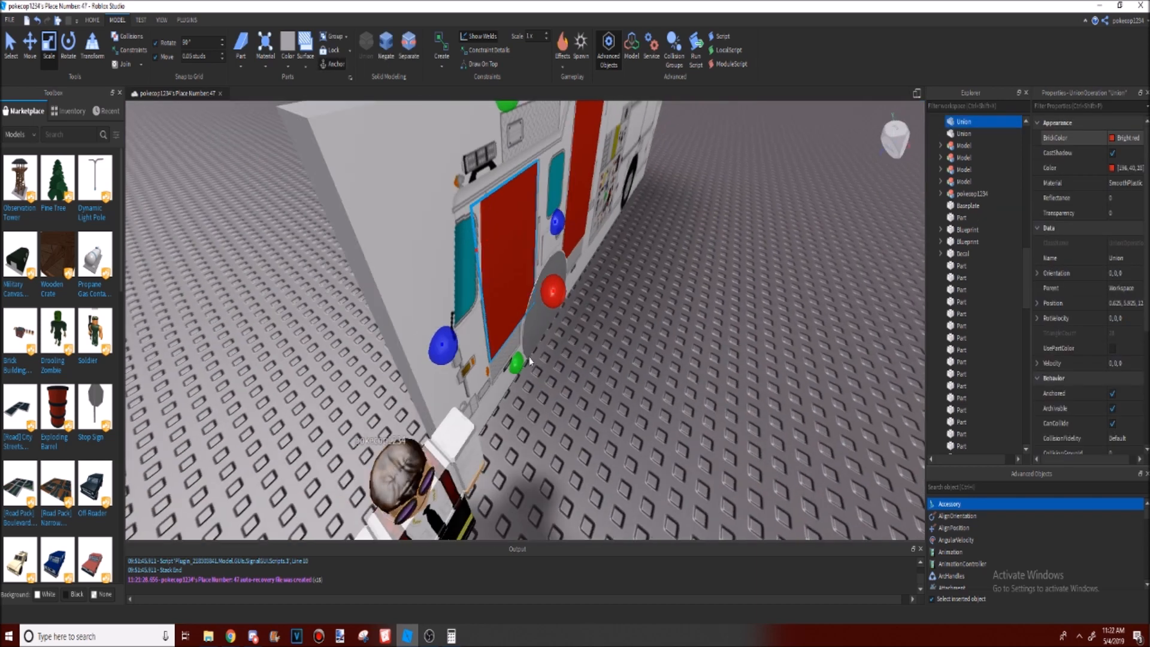
key("d")
left_click_drag(589, 281, 637, 362)
left_click(741, 418)
Step: Try to move the blueprint part, undo that move, and clear the selection
key("w")
right_click_drag(741, 418, 740, 407)
key("w")
key("s")
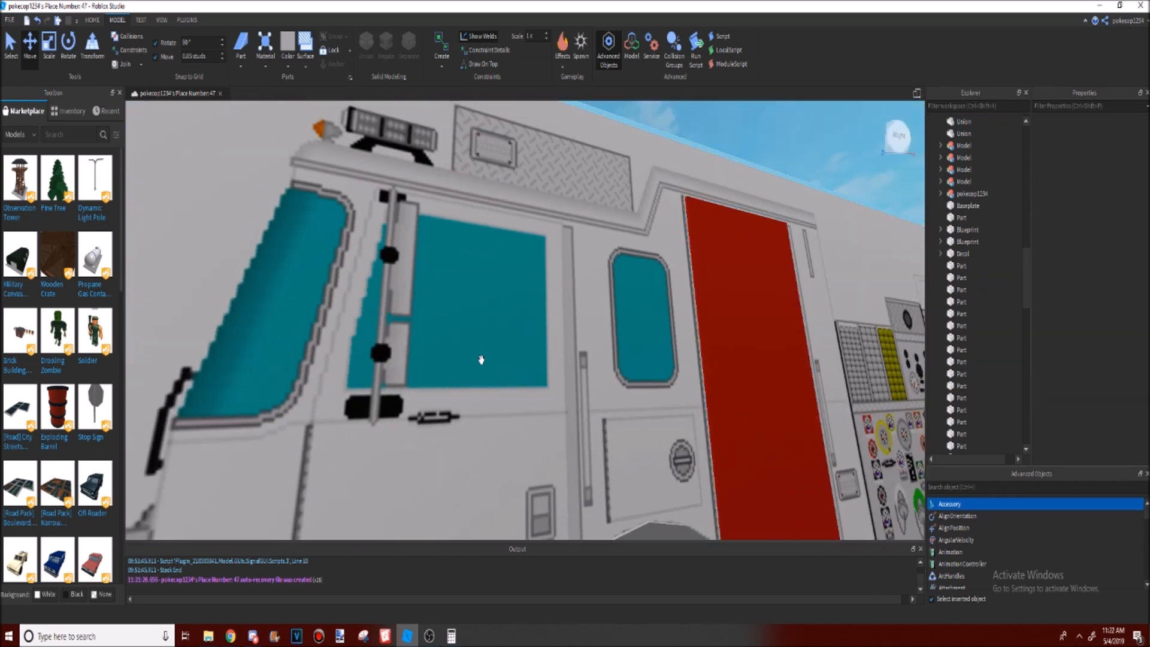
key("w")
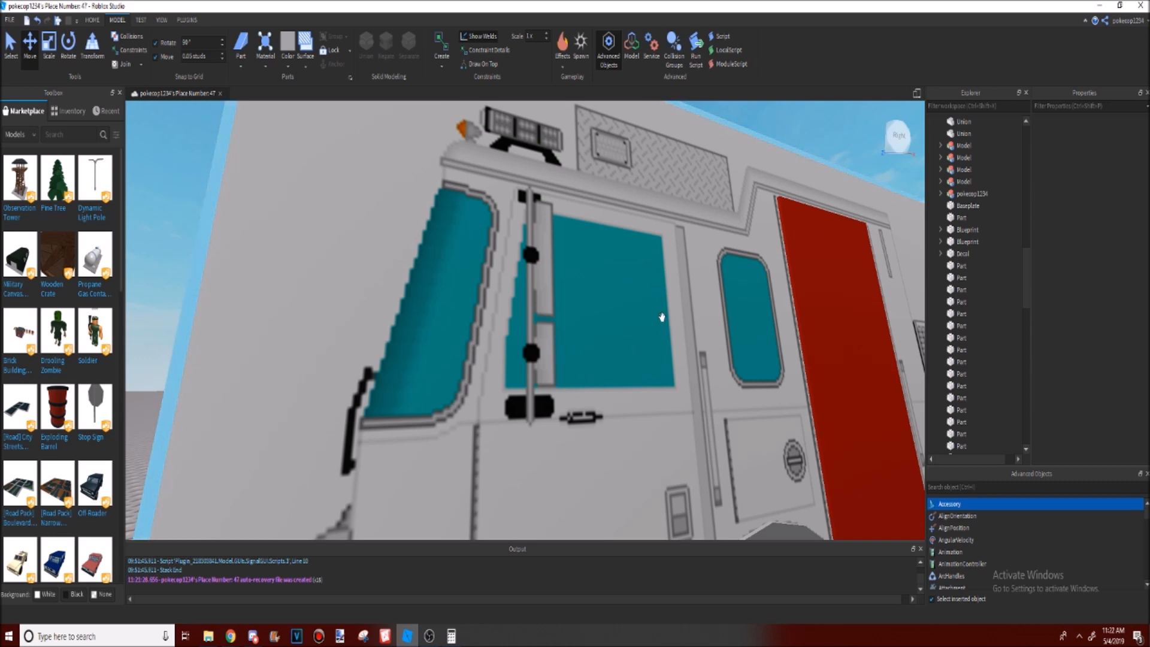
left_click_drag(576, 329, 612, 428)
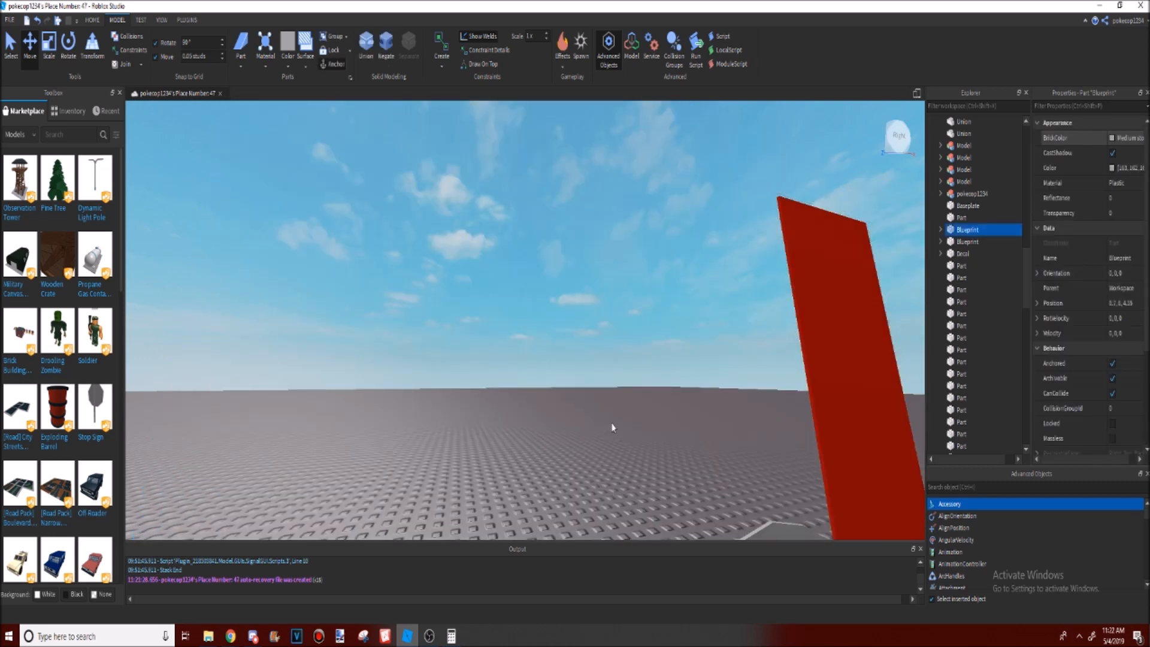
left_click(38, 22)
right_click_drag(446, 273, 491, 324)
scroll(491, 323, "down", 6)
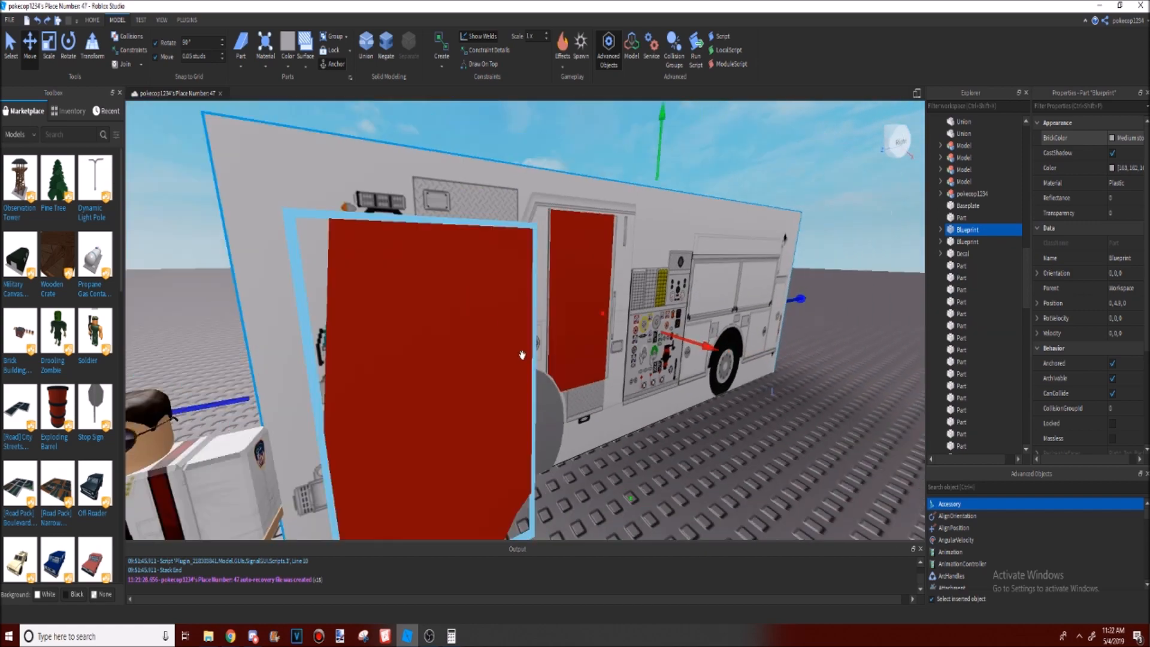
left_click(687, 466)
Step: Inspect the truck side with the offset front door panel, the rear panel and the wheel arch up close
right_click_drag(686, 467, 696, 447)
scroll(517, 392, "down", 3)
scroll(481, 366, "up", 2)
right_click_drag(480, 366, 511, 378)
scroll(480, 366, "up", 8)
scroll(481, 366, "down", 5)
scroll(480, 366, "up", 4)
scroll(481, 365, "down", 4)
scroll(510, 378, "down", 2)
scroll(511, 378, "up", 4)
scroll(510, 377, "down", 4)
scroll(378, 417, "down", 4)
right_click_drag(382, 417, 376, 419)
scroll(376, 417, "up", 4)
scroll(377, 417, "down", 3)
scroll(376, 418, "up", 3)
key("d")
key("d")
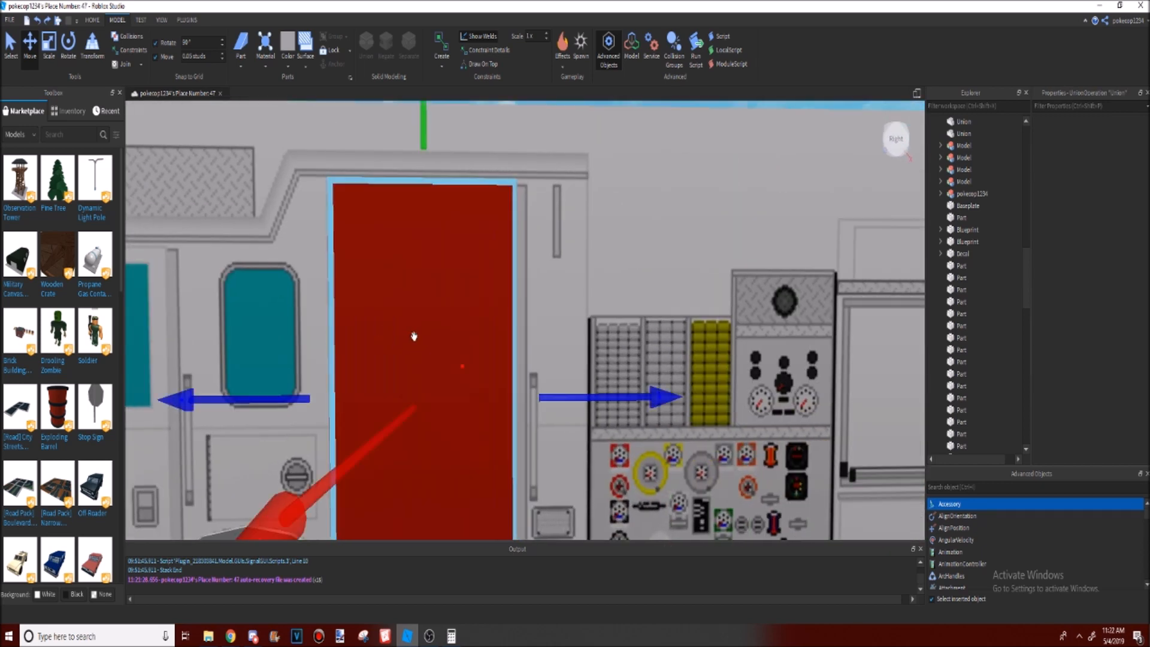
Step: Select the rear red door panel to check its size property, and clear the selection
left_click(413, 336)
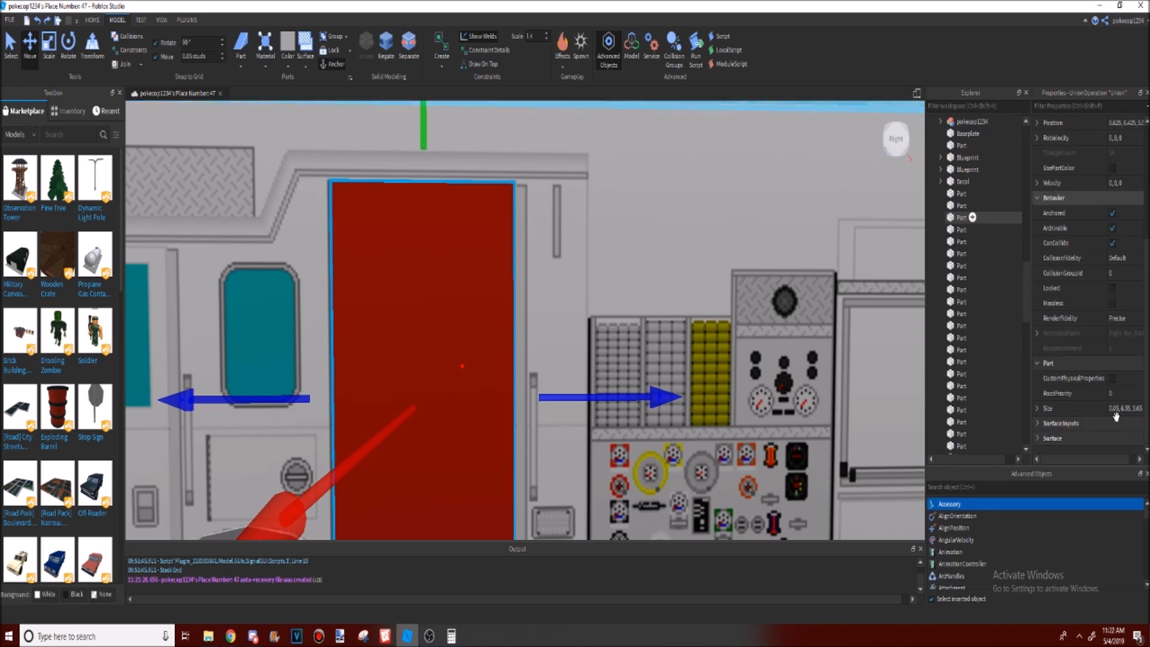
key("s")
right_click_drag(592, 329, 592, 329)
left_click(429, 397)
Step: Compare both cut red door panels with the blueprint from farther away
key("w")
right_click_drag(429, 396, 429, 396)
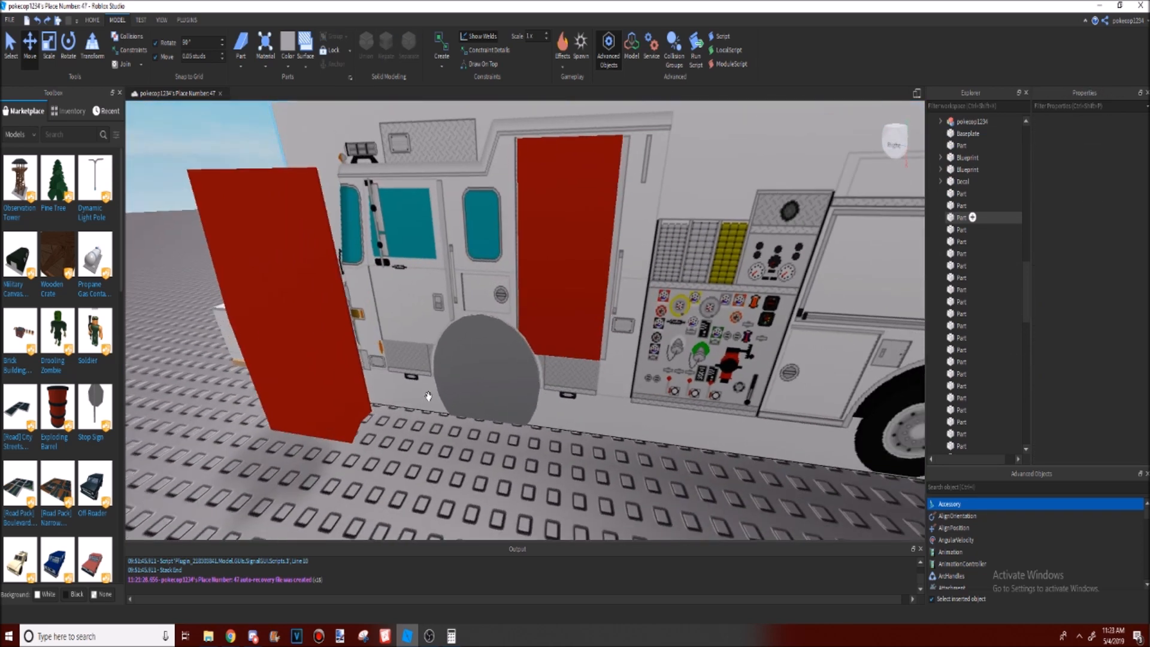
key("s")
right_click_drag(428, 396, 429, 396)
key("w")
key("w")
right_click_drag(547, 329, 577, 324)
key("s")
key("s")
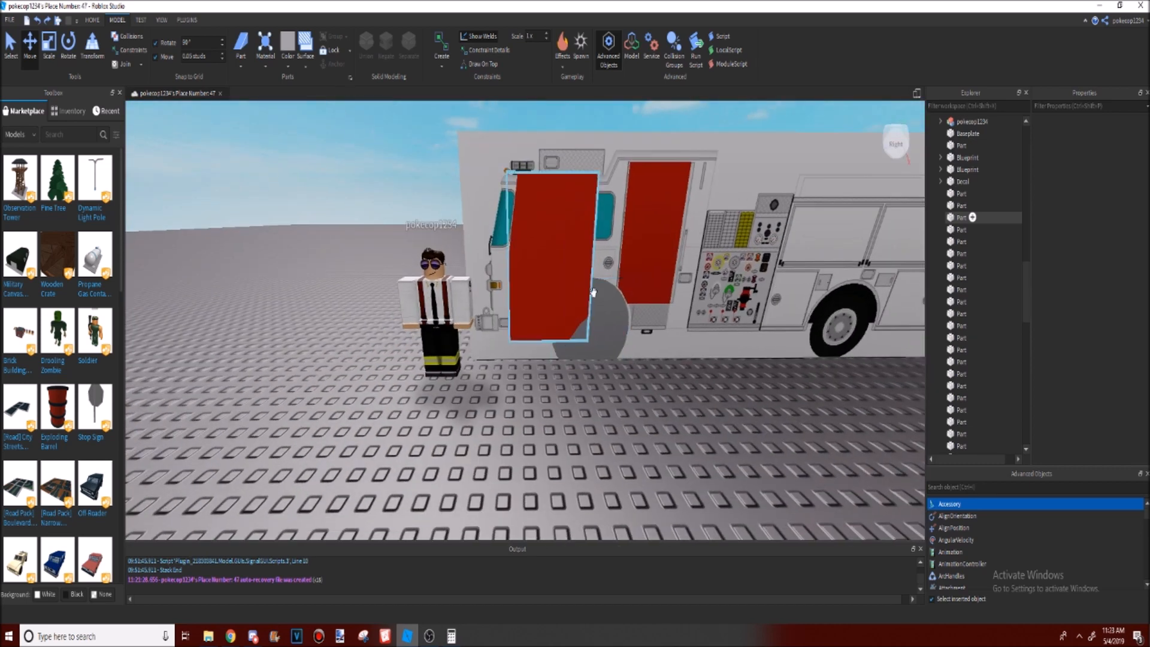
Step: Inspect the front door window area on the blueprint up close and from farther away
right_click_drag(544, 278, 575, 280)
key("w")
key("s")
key("d")
key("w")
key("d")
key("s")
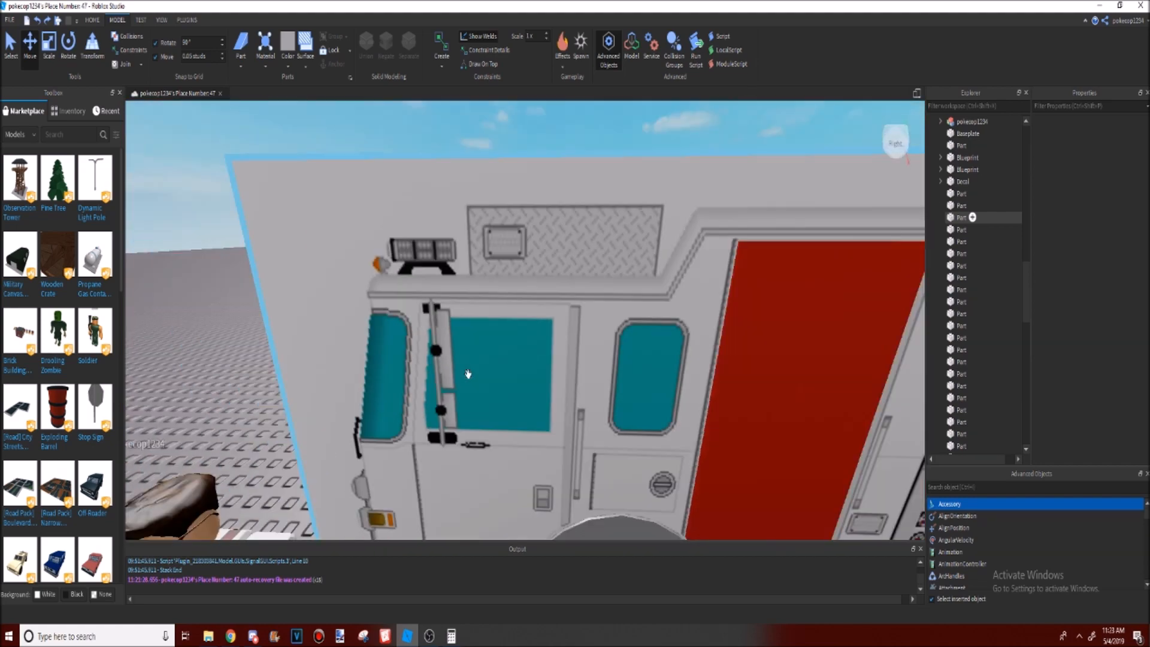
right_click_drag(505, 363, 515, 389)
key("s")
key("s")
Step: Separate a copy of the red front door panel into its parts and delete a leftover negative part
left_click(539, 452)
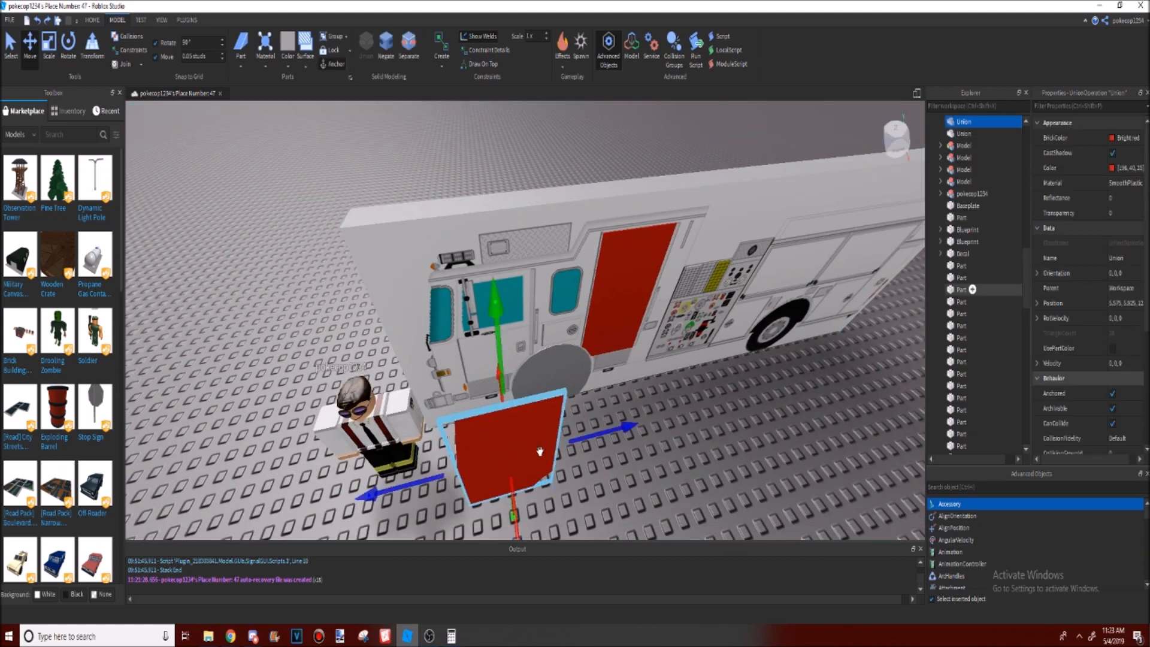
key("d")
right_click_drag(613, 454, 609, 446)
left_click(410, 48)
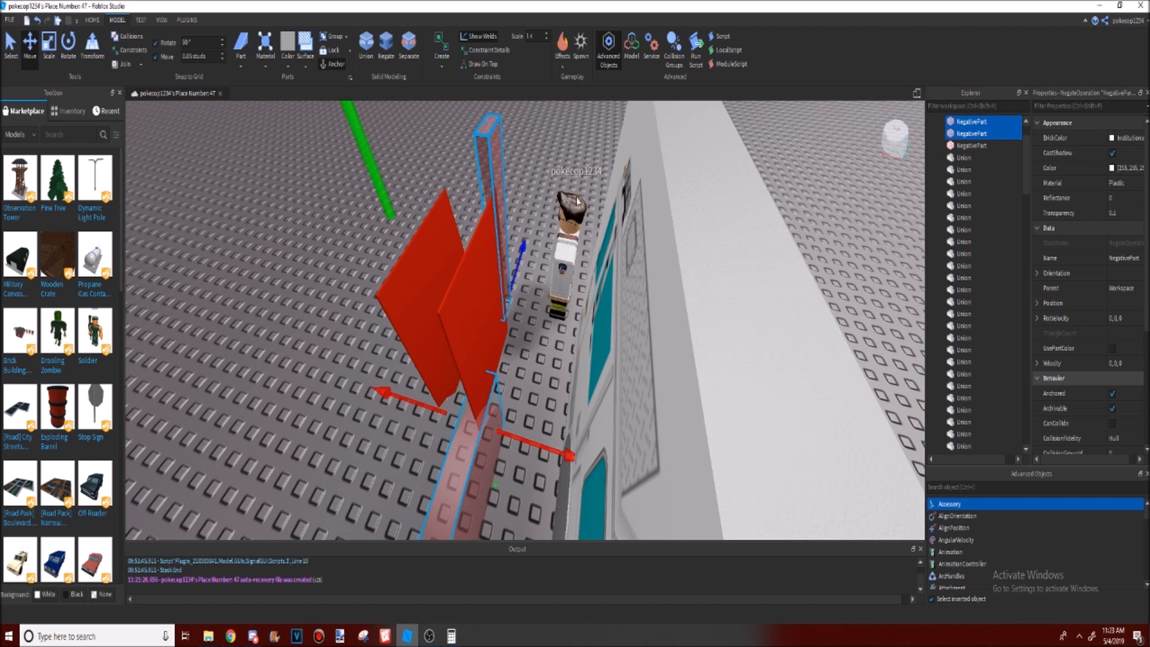
left_click(535, 140)
key("Delete")
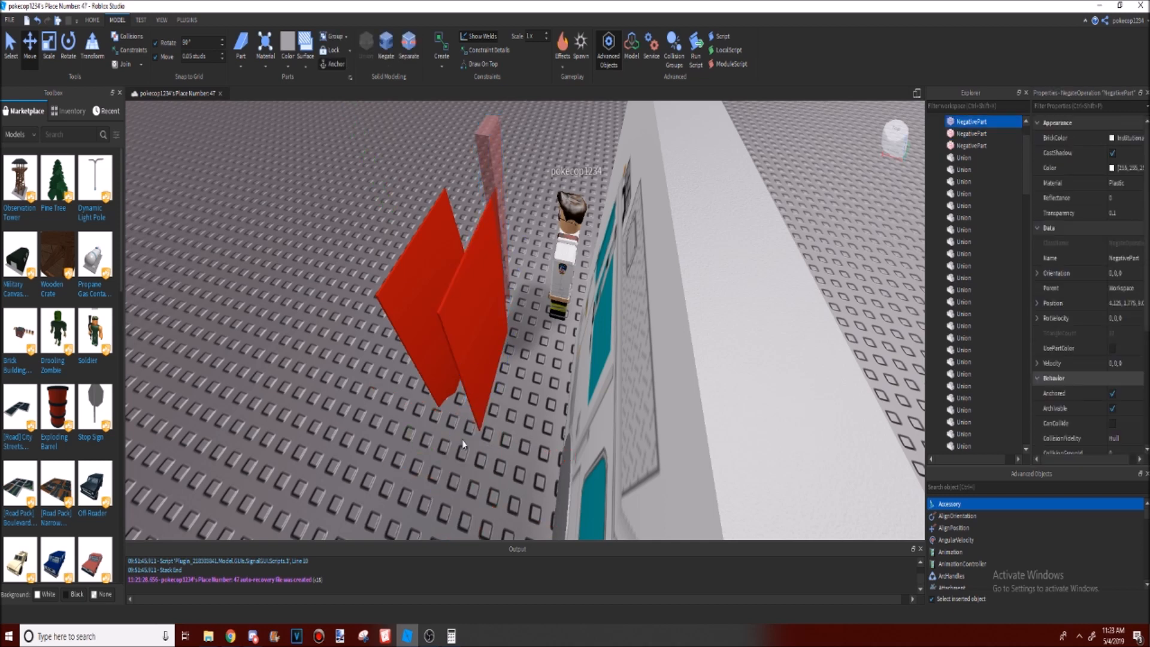
Step: Move the separated uncut red panel against the blueprint over the front door
left_click(477, 287)
scroll(479, 289, "up", 3)
key("d")
left_click_drag(557, 350, 647, 364)
right_click_drag(646, 364, 647, 364)
left_click_drag(638, 367, 636, 366)
right_click_drag(636, 366, 635, 366)
Step: Scale the red panel's top edge and rear edge in to the outline of the blueprint's front door window
left_click(55, 40)
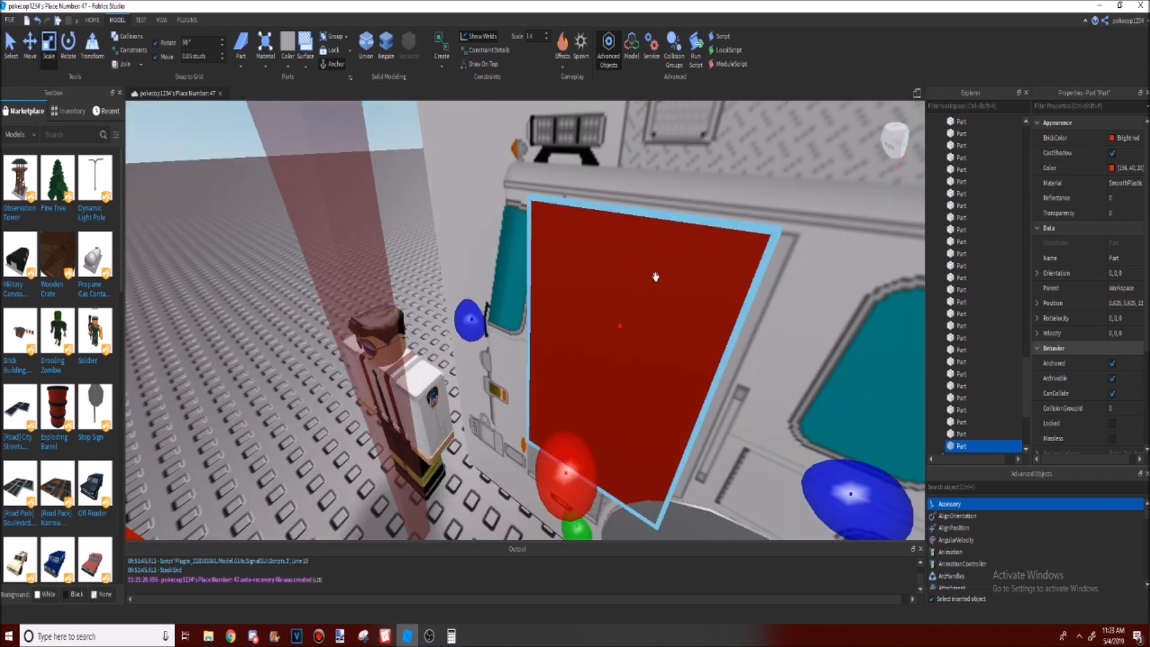
right_click_drag(648, 216, 648, 216)
left_click_drag(509, 154, 509, 171)
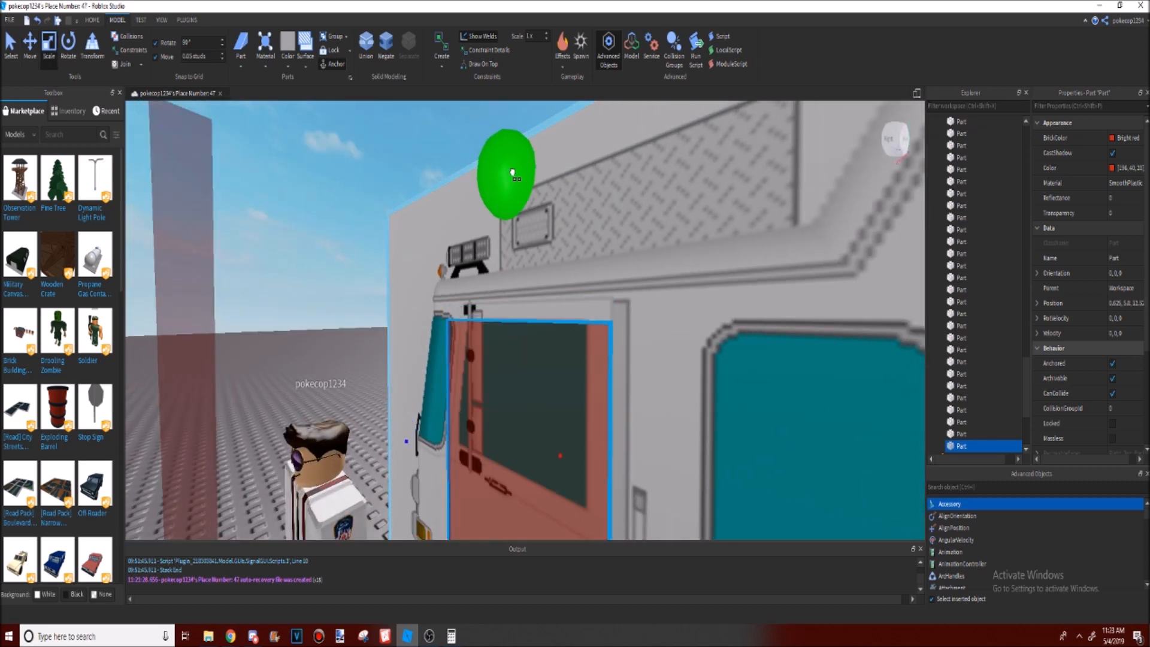
left_click_drag(523, 172, 525, 173)
right_click_drag(525, 174, 525, 175)
left_click_drag(768, 487, 718, 485)
scroll(711, 473, "down", 3)
right_click_drag(711, 473, 712, 472)
Step: Raise the red panel's bottom edge to the lower edge of the door window, making it 2.15 studs high
scroll(712, 473, "up", 3)
left_click_drag(490, 453, 488, 407)
right_click_drag(488, 453, 489, 407)
left_click_drag(492, 434, 492, 437)
right_click_drag(491, 436, 493, 434)
scroll(493, 435, "up", 3)
scroll(1077, 389, "down", 3)
right_click_drag(610, 431, 609, 432)
scroll(608, 432, "down", 2)
Step: Adjust the window panel's front and rear edges to fit the door window, making it 3.2 studs long
left_click_drag(808, 144, 811, 143)
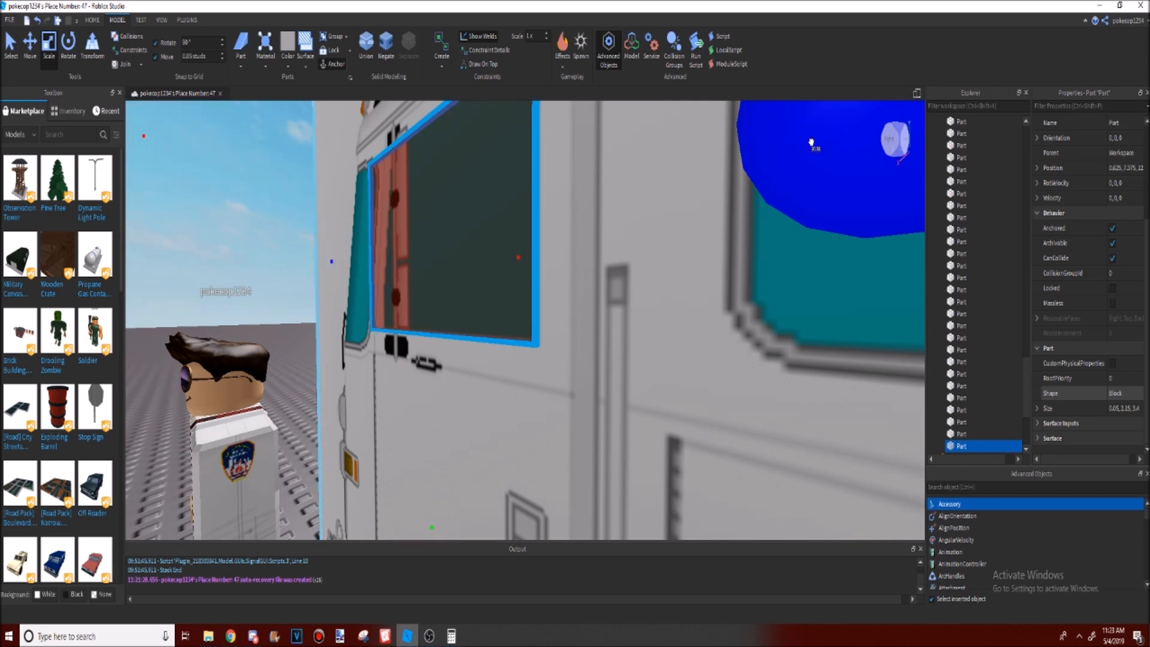
left_click_drag(802, 152, 802, 151)
right_click_drag(641, 282, 642, 282)
left_click_drag(429, 153, 476, 139)
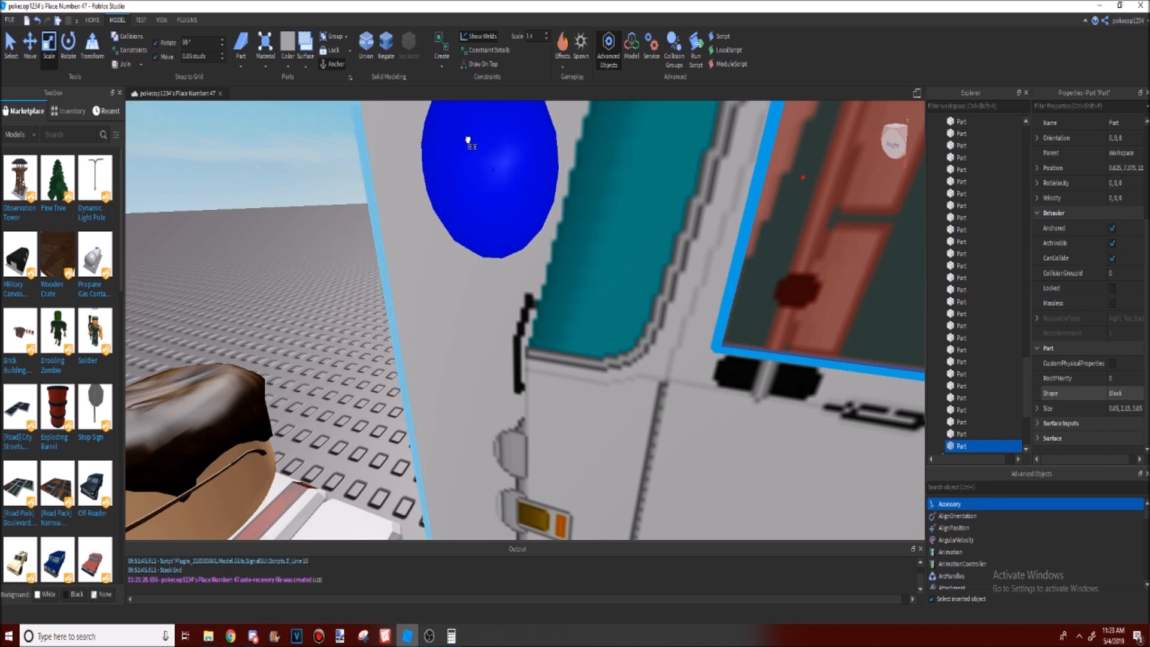
right_click_drag(602, 266, 605, 267)
scroll(605, 267, "down", 4)
left_click_drag(830, 180, 826, 183)
right_click_drag(814, 214, 812, 216)
right_click_drag(563, 290, 562, 293)
scroll(562, 292, "up", 3)
Step: Move the window panel outward from the blueprint into the plane of the offset red front door panel
right_click_drag(508, 332, 266, 208)
left_click(31, 53)
left_click_drag(652, 230, 658, 248)
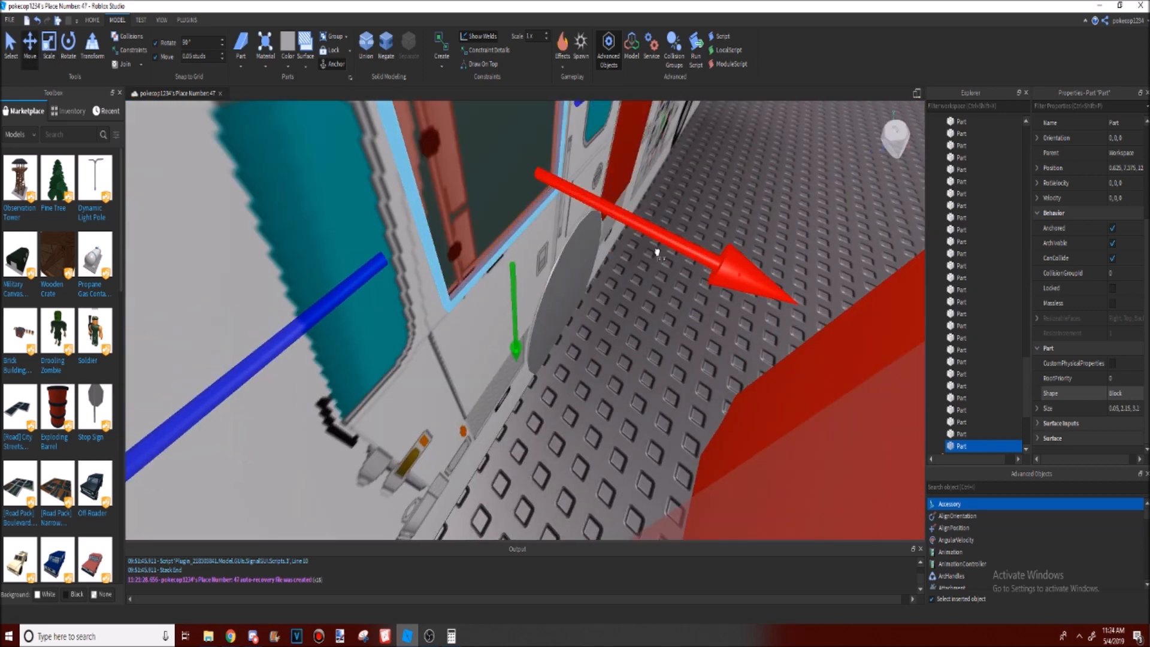
right_click_drag(657, 248, 656, 252)
left_click_drag(656, 252, 702, 277)
right_click_drag(702, 277, 702, 278)
left_click_drag(702, 277, 780, 294)
right_click_drag(774, 285, 773, 285)
right_click_drag(758, 377, 757, 379)
Step: Colour the window panel black and check how it sits on the red door
left_click(701, 444)
right_click_drag(701, 444, 703, 448)
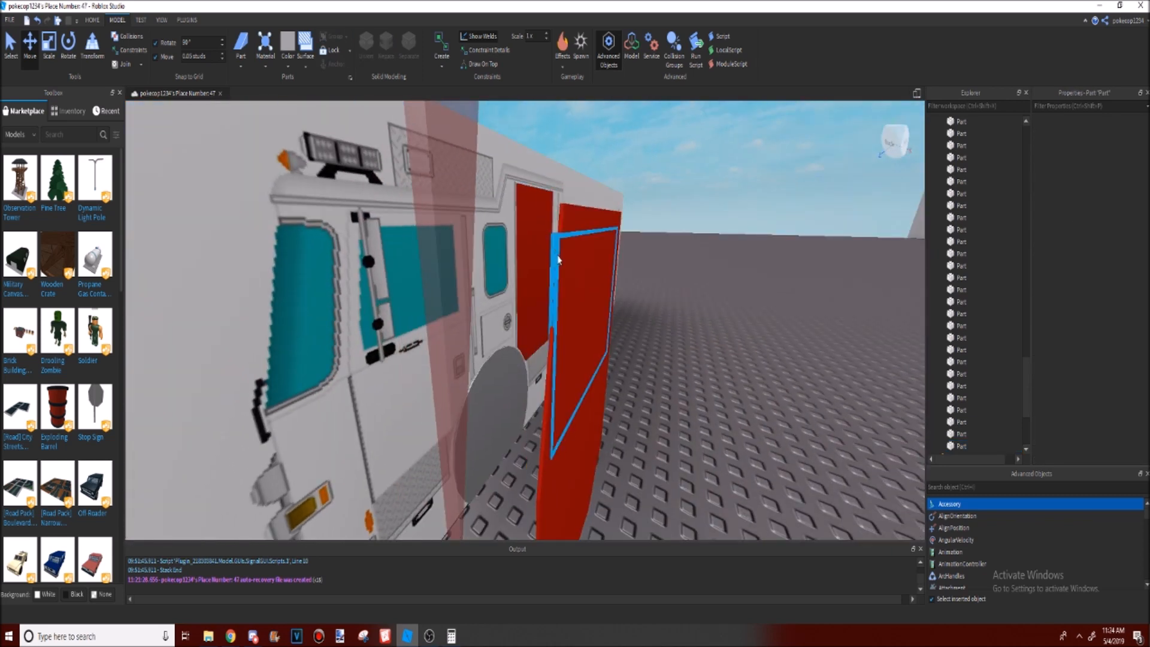
left_click(558, 260)
left_click(1127, 143)
left_click(1105, 362)
left_click(729, 457)
right_click_drag(678, 274, 676, 274)
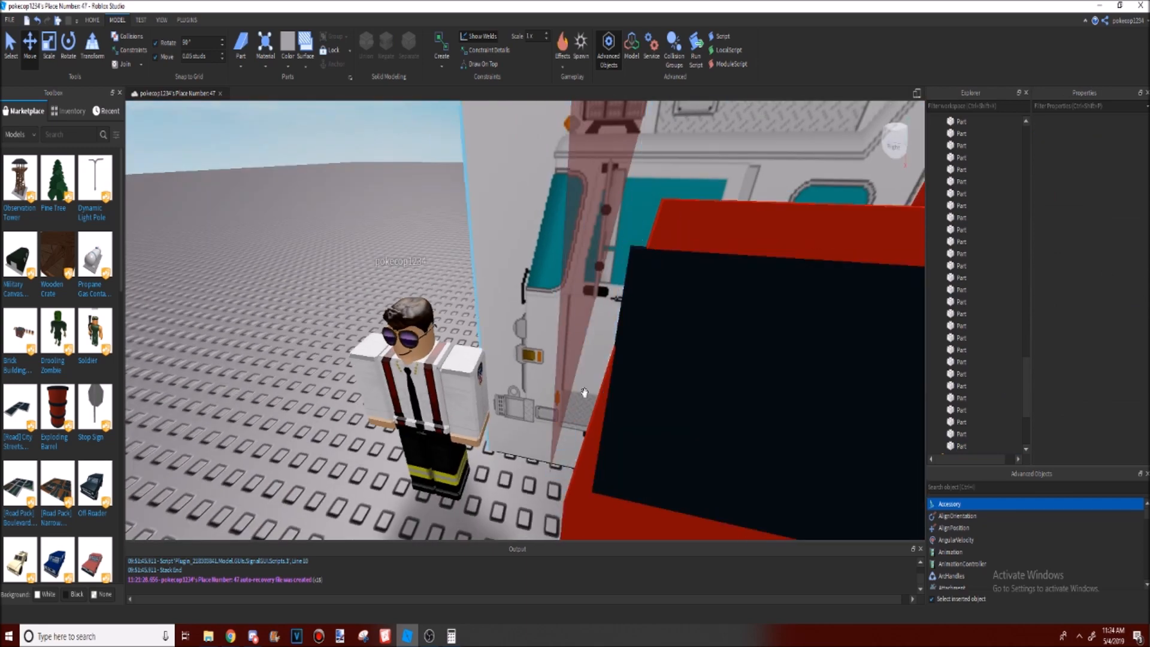
right_click_drag(676, 200, 674, 202)
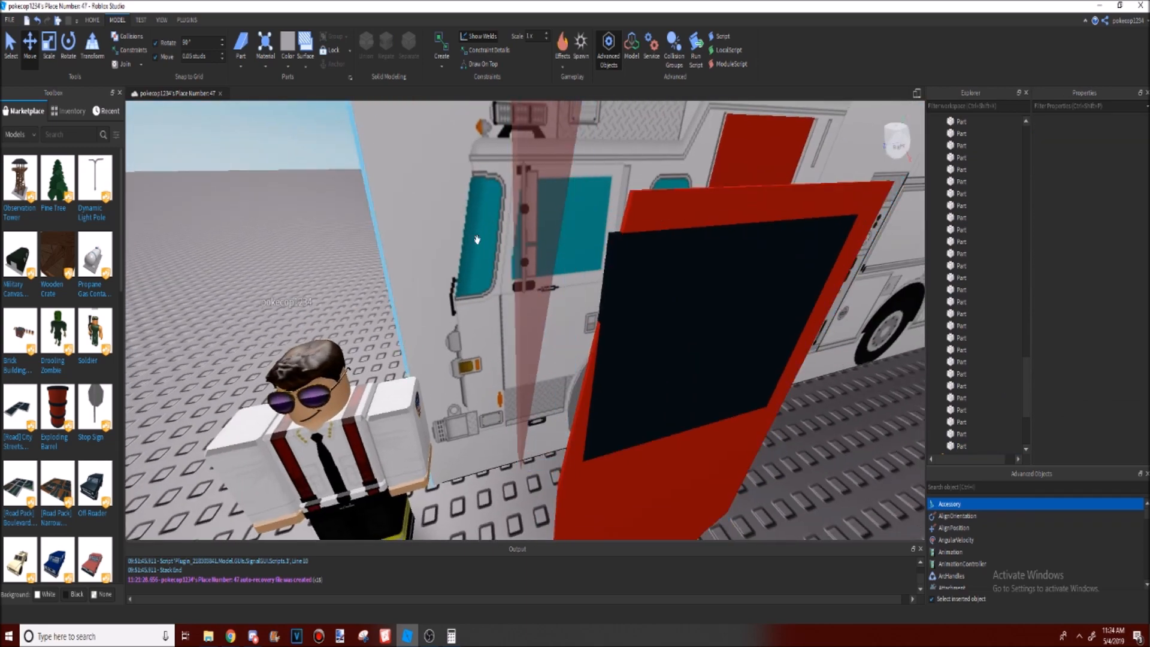
Step: Scale the black window panel thicker so that it protrudes on both sides of the red door
key("a")
right_click_drag(542, 282, 543, 282)
left_click(548, 236)
right_click_drag(633, 339, 633, 340)
key("a")
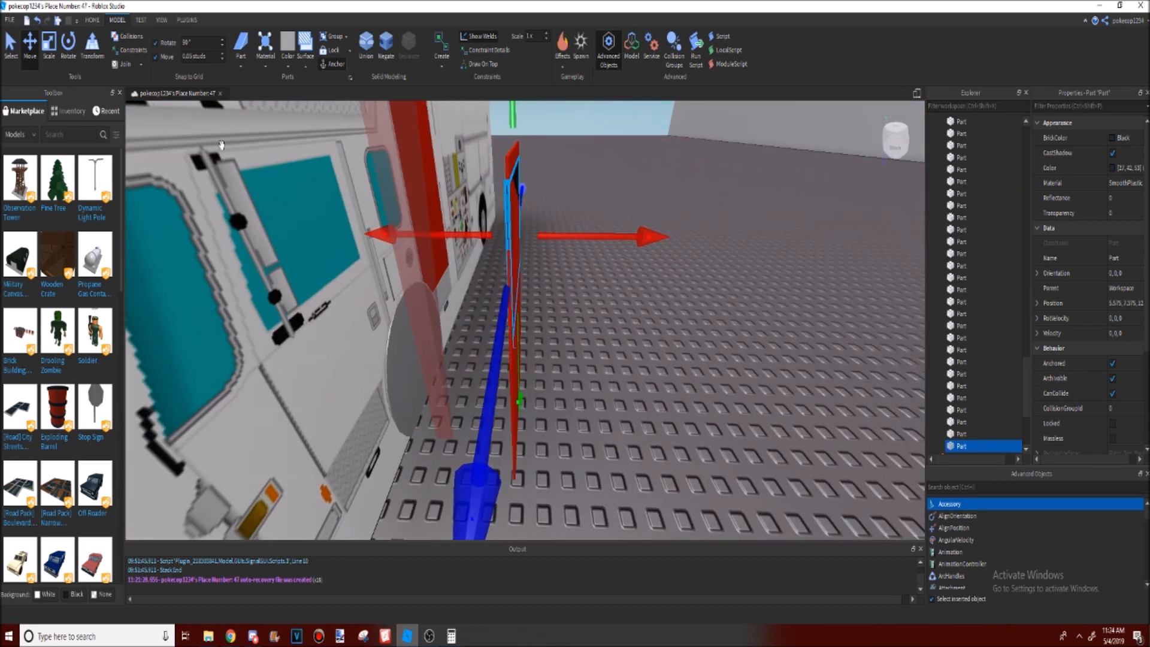
left_click(47, 45)
right_click_drag(672, 256, 671, 257)
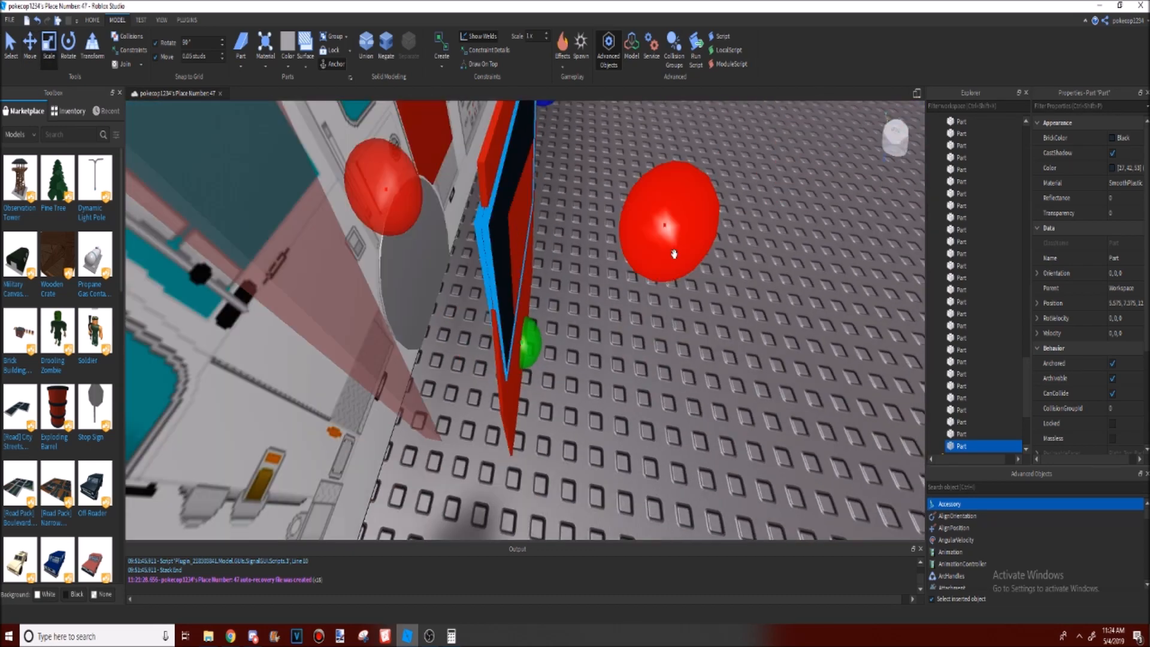
left_click_drag(664, 225, 672, 228)
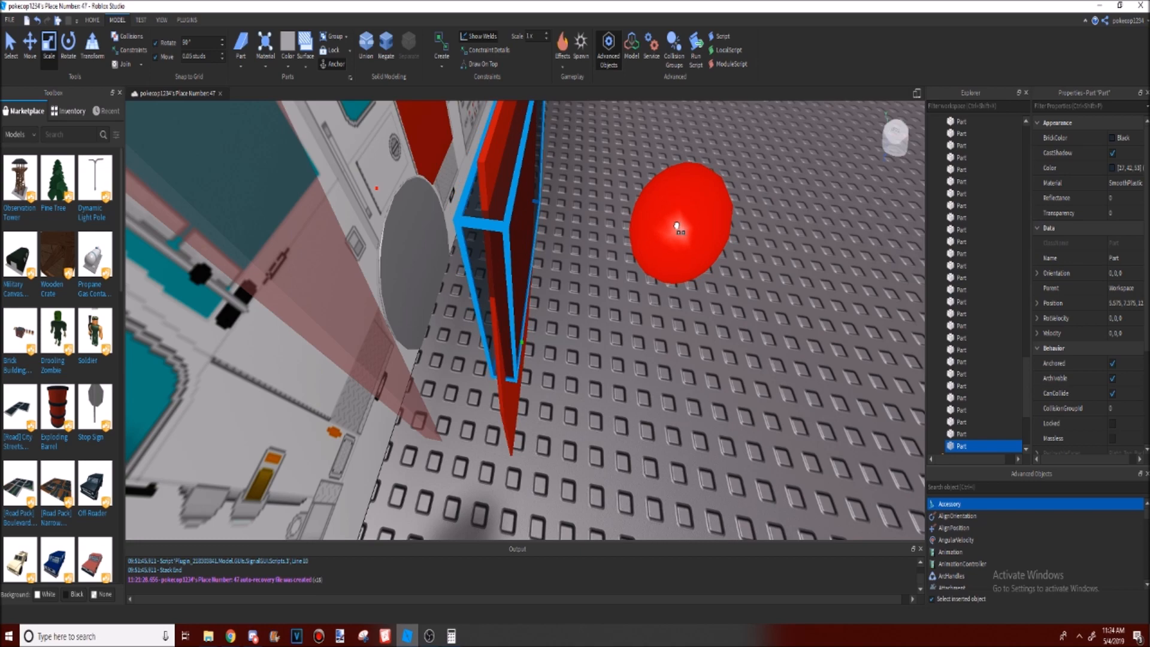
right_click_drag(691, 290, 692, 291)
key("d")
Step: Turn the long negative wedge beside the front door panel back into a solid wedge
right_click_drag(491, 231, 529, 175)
key("s")
left_click(560, 193)
key("w")
key("w")
key("s")
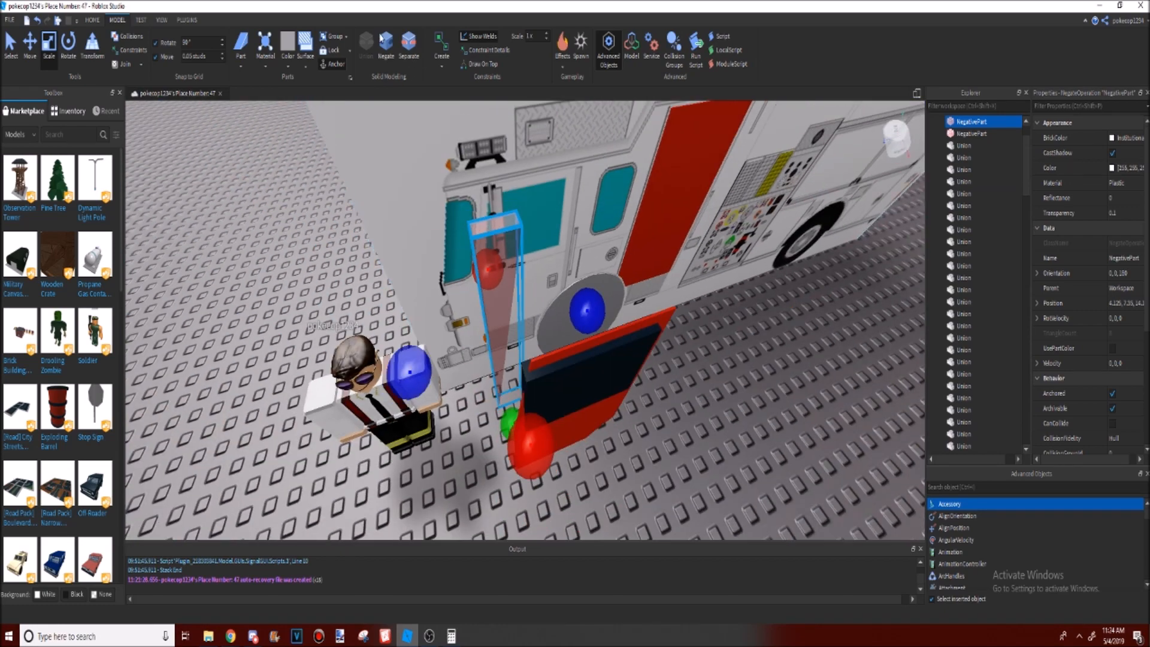
left_click(392, 53)
key("w")
right_click_drag(565, 214, 548, 329)
key("s")
Step: Move the wedge up against the blueprint and align it with the front edge of the door window
left_click(31, 41)
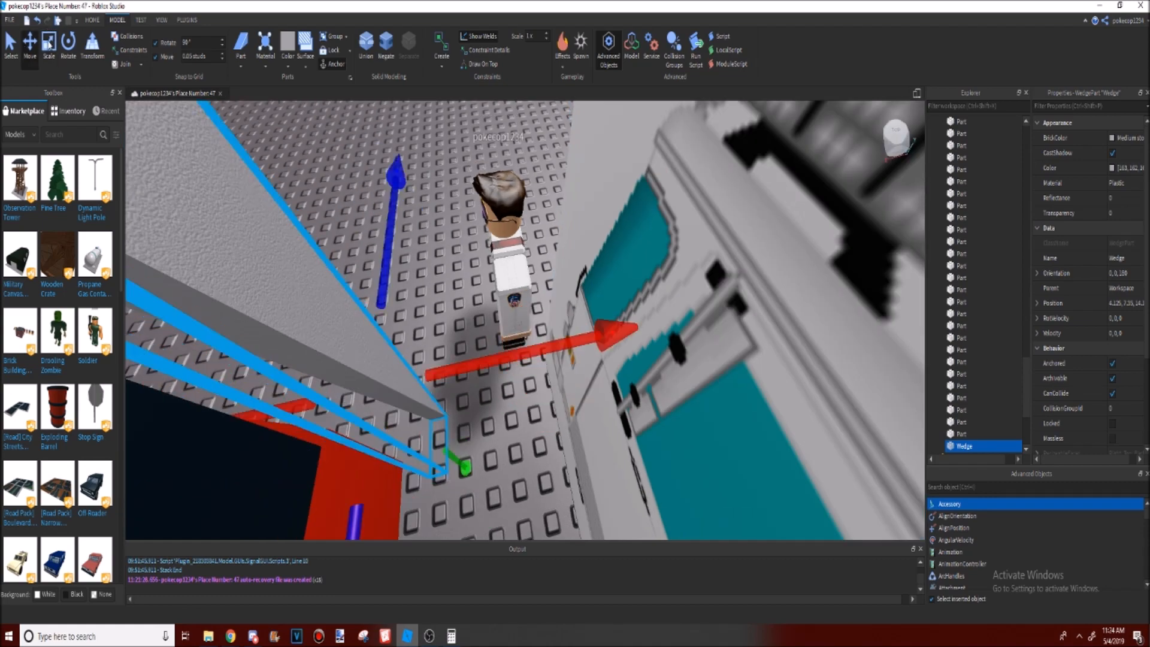
left_click_drag(598, 337, 645, 316)
right_click_drag(645, 316, 653, 314)
left_click_drag(653, 314, 541, 397)
mouse_move(540, 398)
right_mouse_down()
mouse_move(527, 404)
mouse_move(539, 380)
right_mouse_up()
left_click_drag(540, 381, 605, 295)
right_click_drag(606, 296, 617, 269)
scroll(610, 293, "up", 4)
scroll(609, 293, "down", 2)
left_click_drag(664, 218, 696, 222)
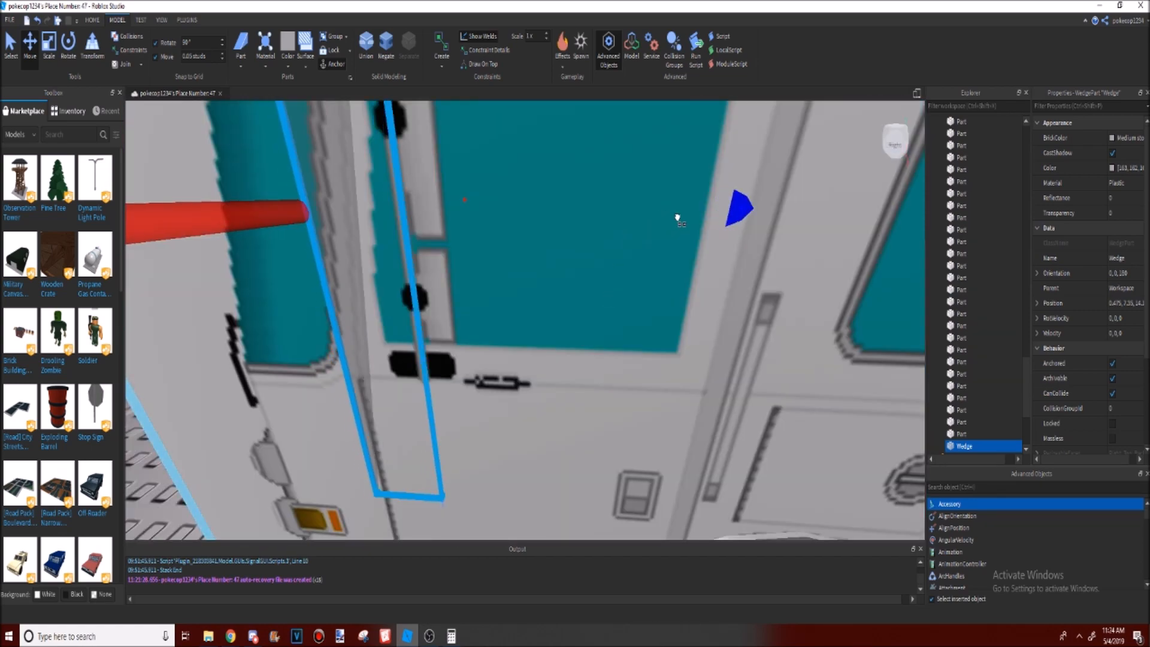
Step: Move the aligned wedge outward from the blueprint until it overlaps the front edge of the black window panel
scroll(626, 255, "down", 5)
scroll(622, 257, "up", 3)
right_click_drag(622, 257, 494, 285)
scroll(515, 174, "down", 1)
scroll(542, 239, "up", 2)
scroll(494, 285, "down", 3)
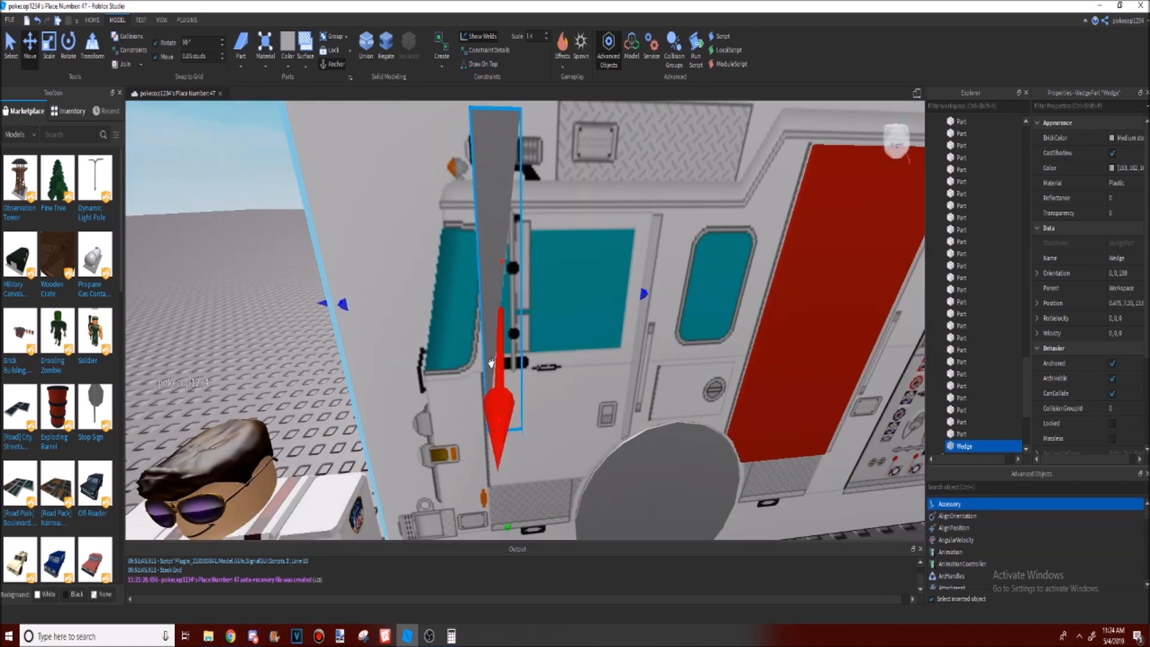
right_click_drag(491, 363, 563, 353)
left_click_drag(583, 353, 693, 401)
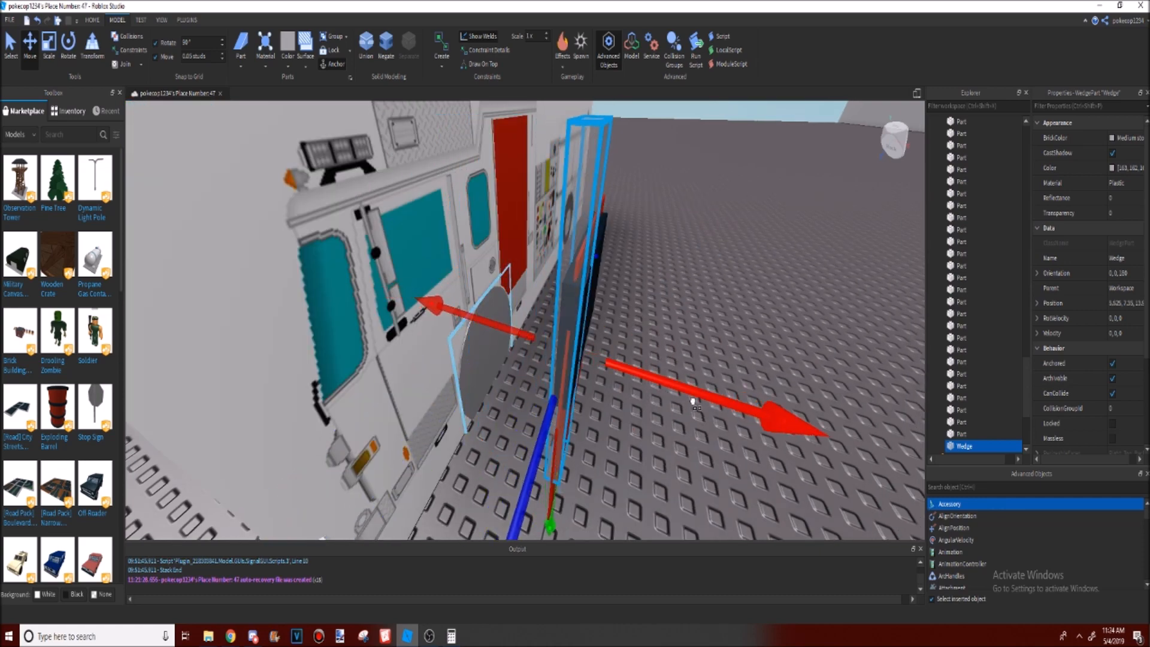
right_click_drag(693, 402, 690, 401)
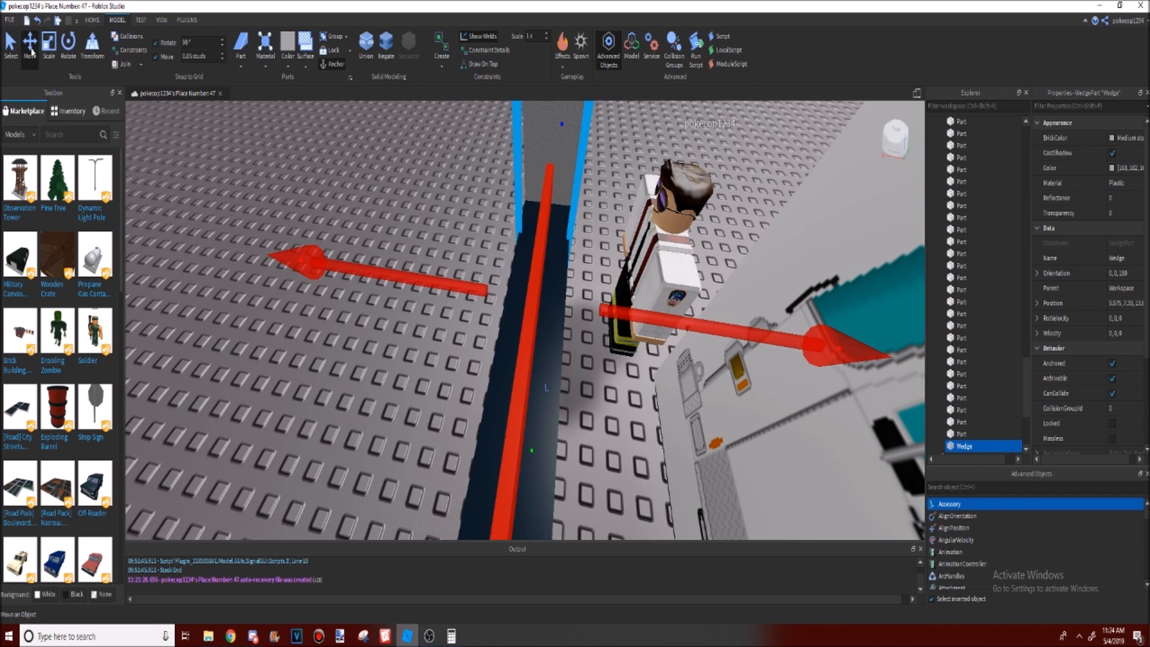
Step: Thicken the wedge across the black window panel and negate it
left_click(31, 53)
scroll(413, 232, "down", 3)
right_click_drag(408, 235, 412, 232)
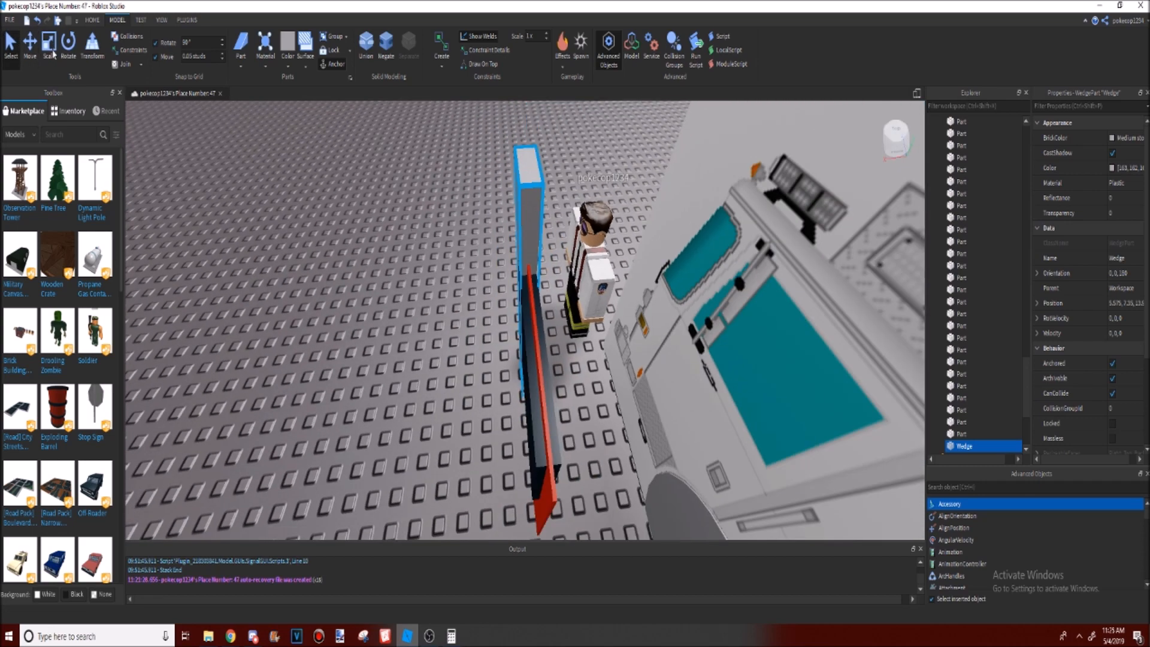
right_click_drag(458, 323, 505, 344)
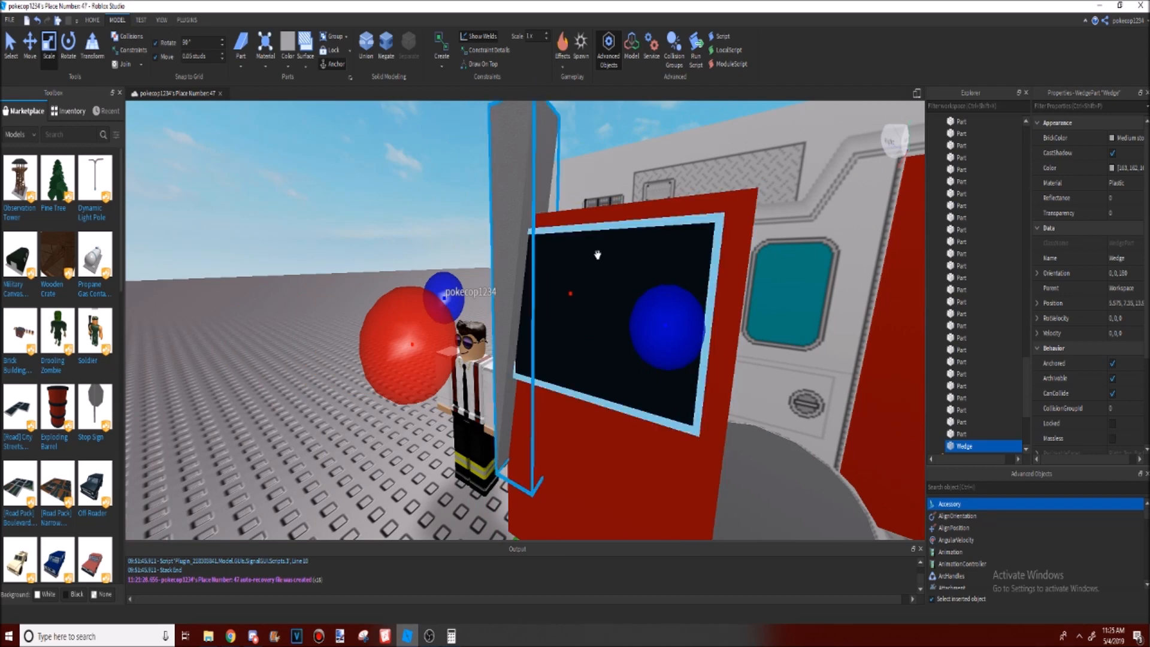
right_click_drag(603, 264, 505, 271)
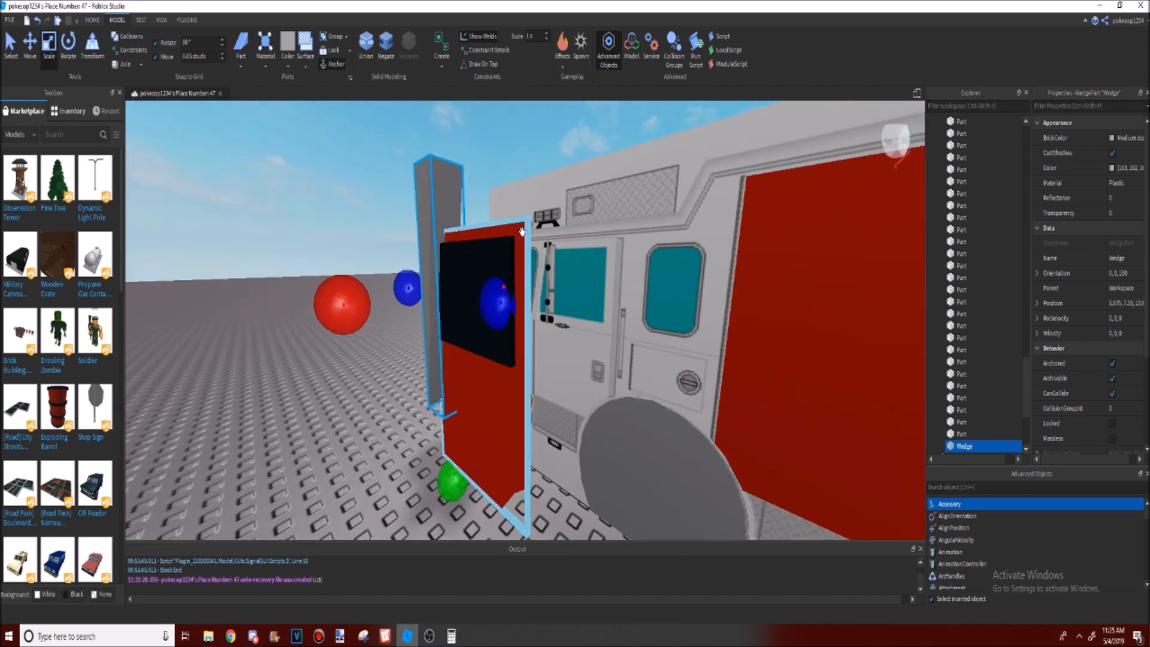
scroll(478, 176, "down", 3)
left_click(388, 39)
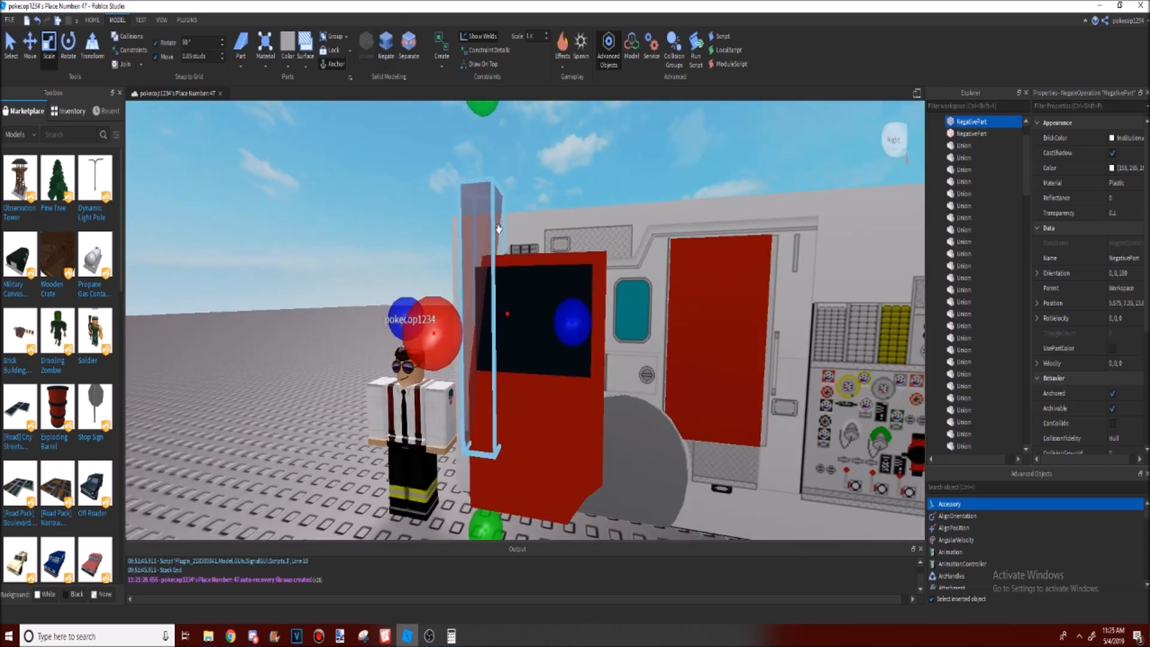
Step: Try to cut the black window panel's front edge by uniting it with the negative wedge
scroll(498, 235, "up", 3)
right_click_drag(498, 235, 503, 255)
left_click(568, 258, "ctrl")
right_click_drag(464, 174, 426, 134)
scroll(496, 208, "down", 3)
scroll(405, 133, "up", 3)
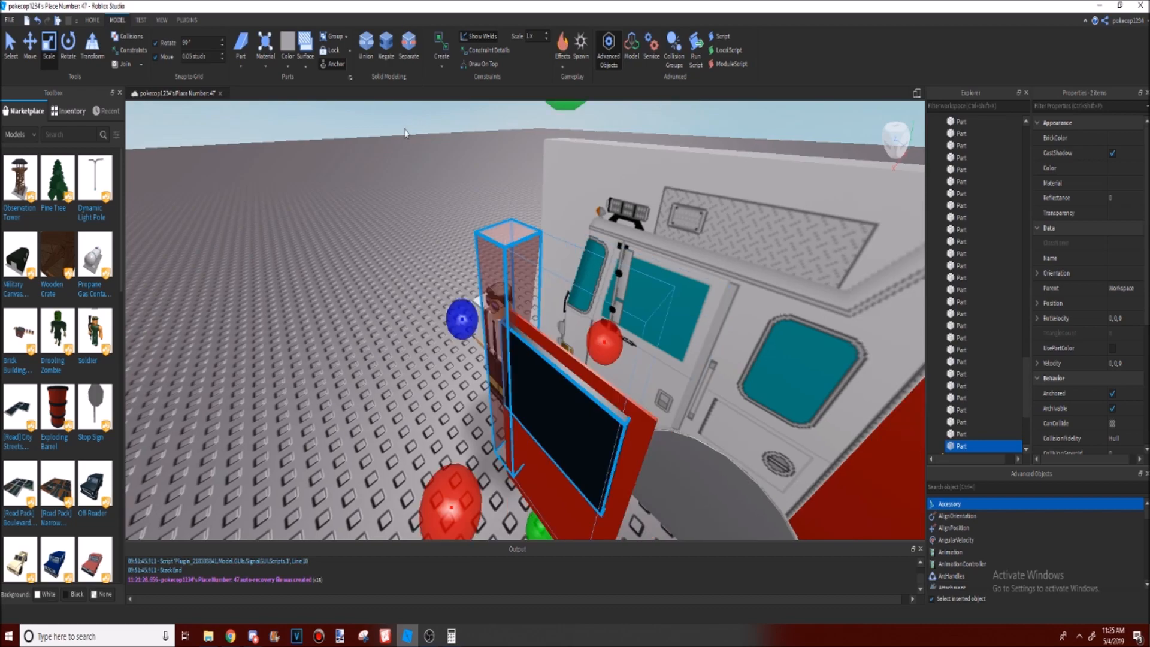
scroll(437, 330, "up", 3)
right_click_drag(438, 330, 437, 330)
scroll(437, 330, "down", 3)
right_click_drag(437, 323, 585, 279)
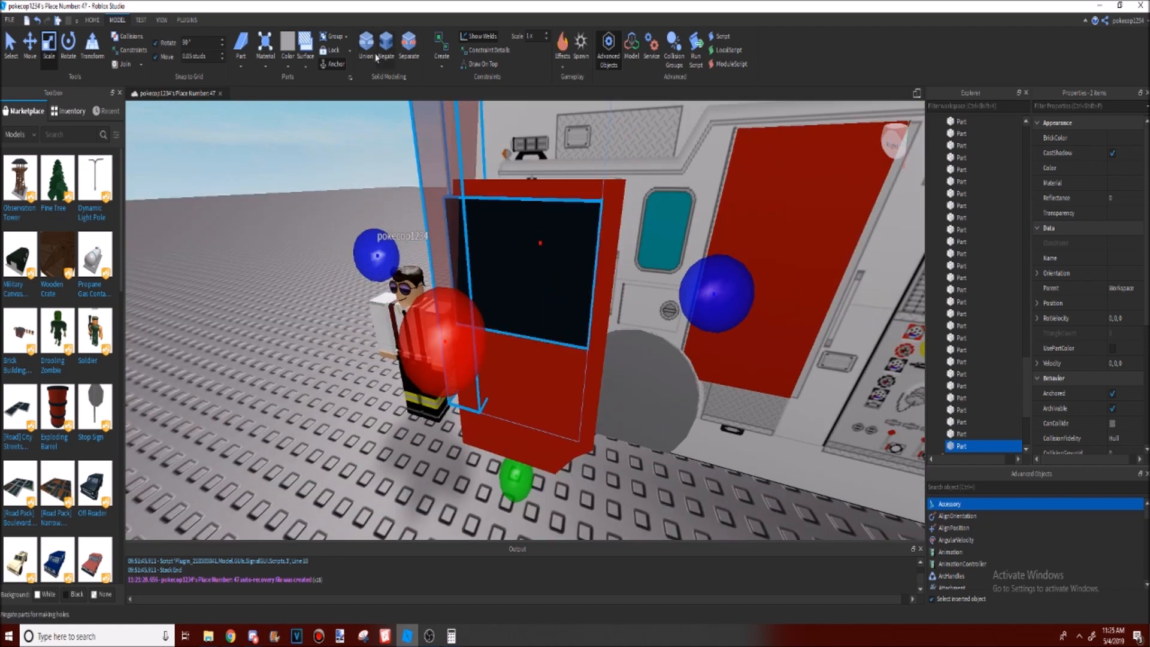
right_click_drag(341, 212, 342, 211)
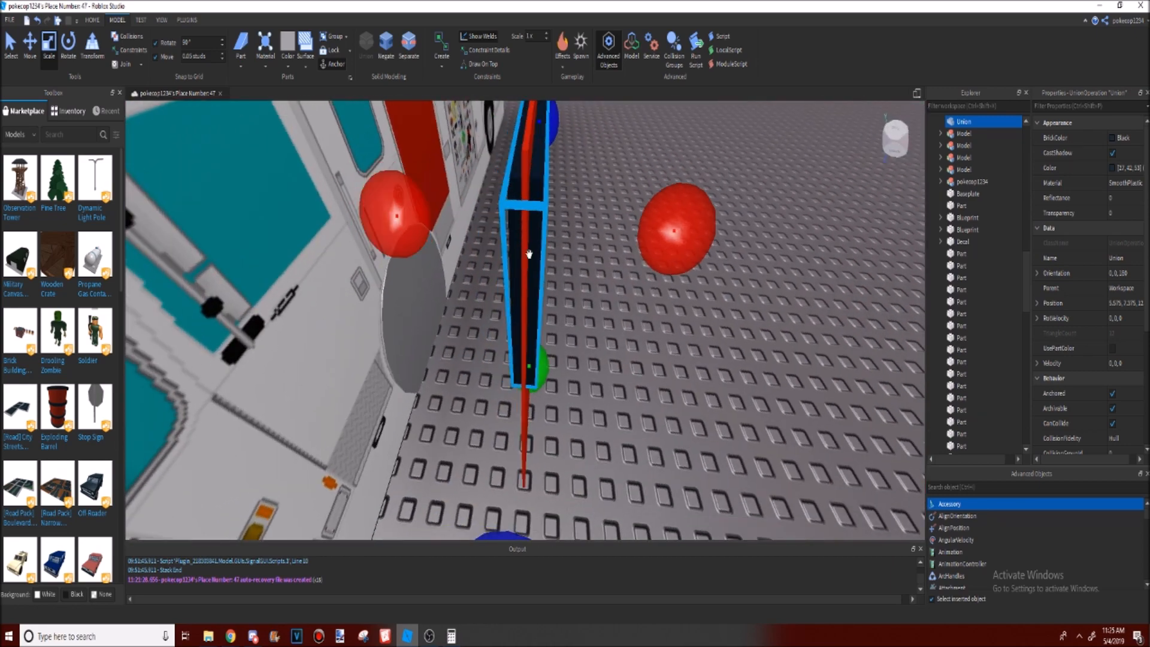
Step: Separate the black window union back into the window panel and the negative wedge, and clear the selection
key("ctrl+shift+u")
key("f")
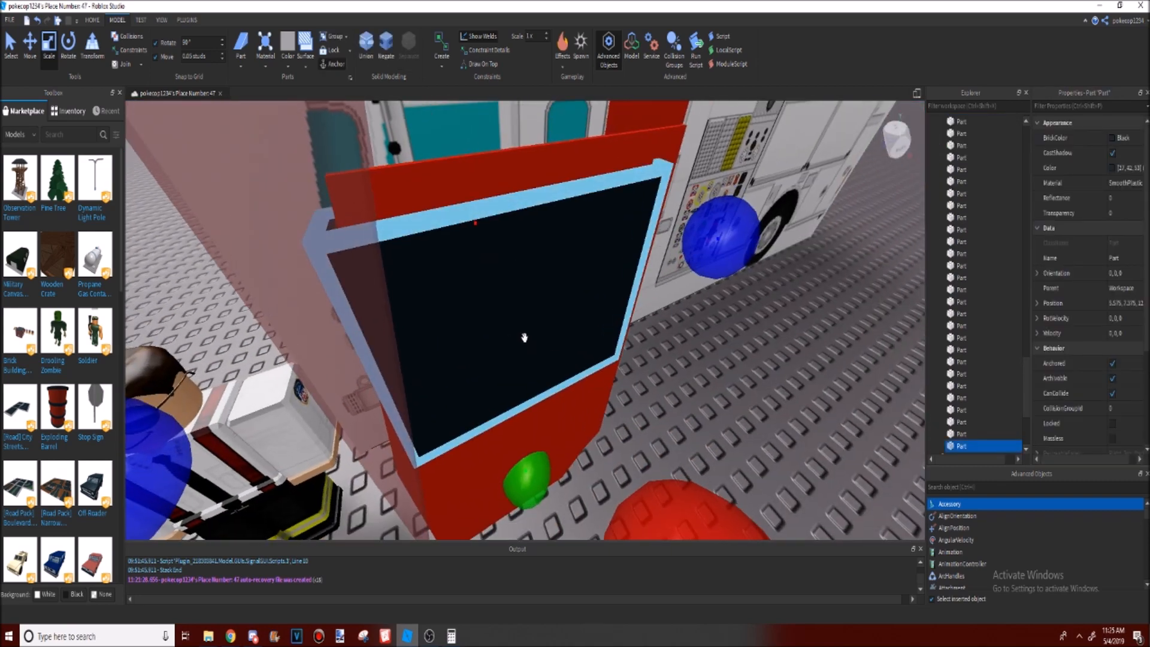
scroll(427, 302, "down", 5)
left_click(458, 282, "ctrl")
right_click_drag(520, 343, 520, 343)
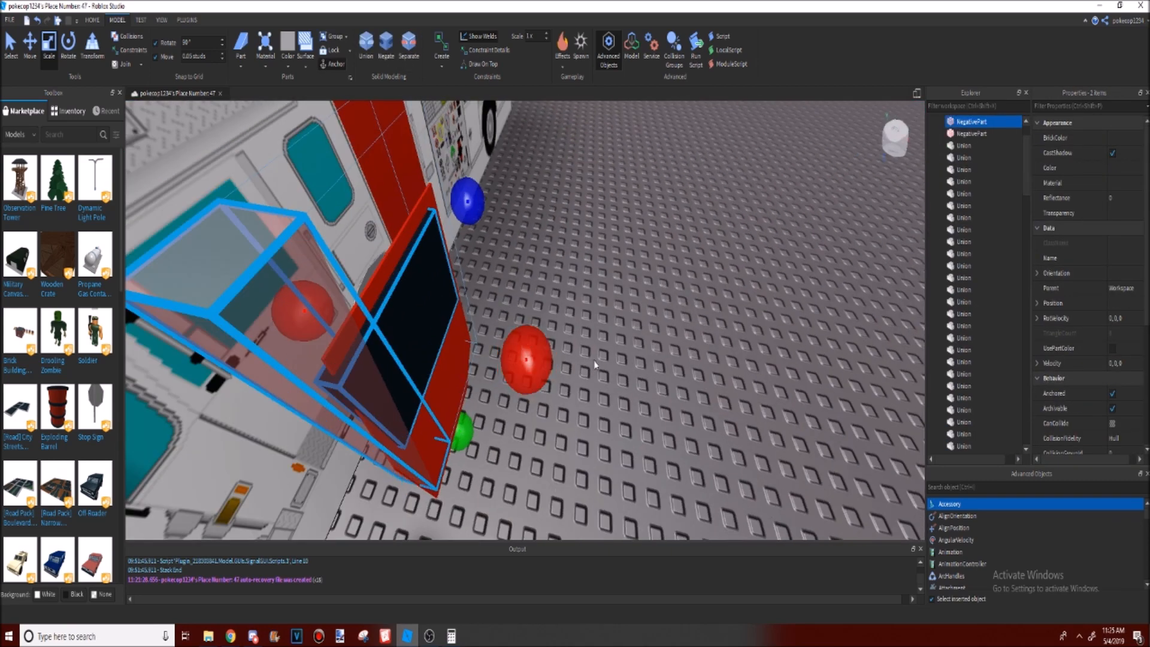
left_click(646, 350)
right_click_drag(646, 350, 620, 339)
Step: Scale the black window panel thinner so that it lies closer to the red door's faces
left_click(476, 275)
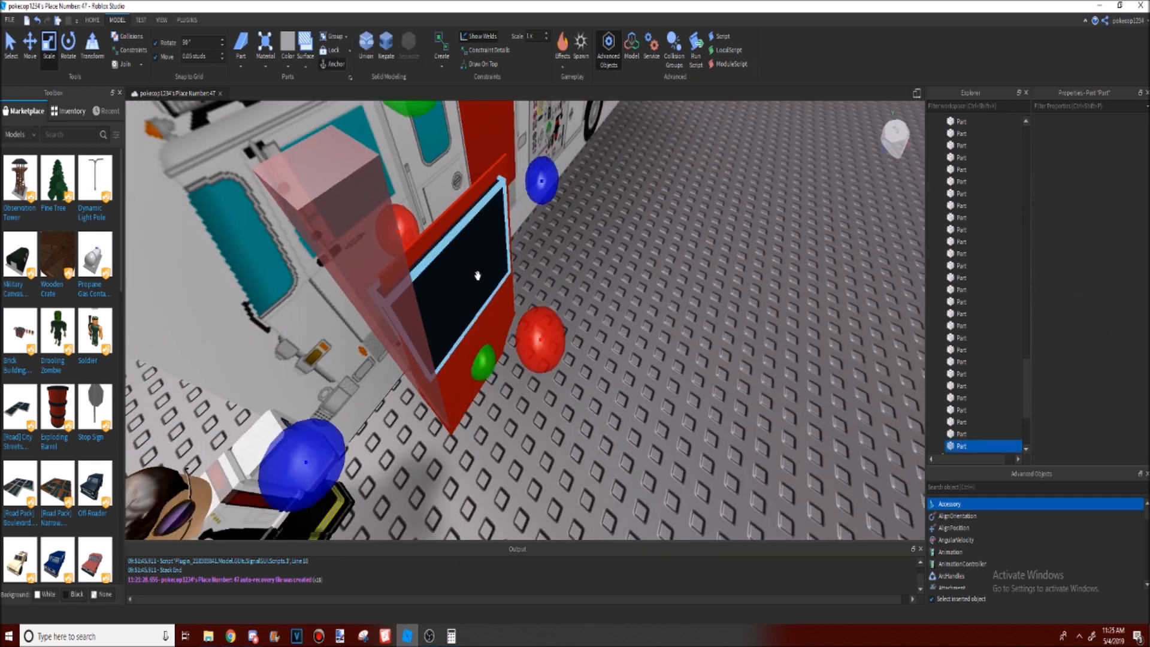
scroll(634, 394, "up", 4)
right_click_drag(634, 394, 648, 402)
left_click_drag(568, 375, 482, 330)
scroll(471, 326, "down", 4)
right_click_drag(471, 326, 472, 327)
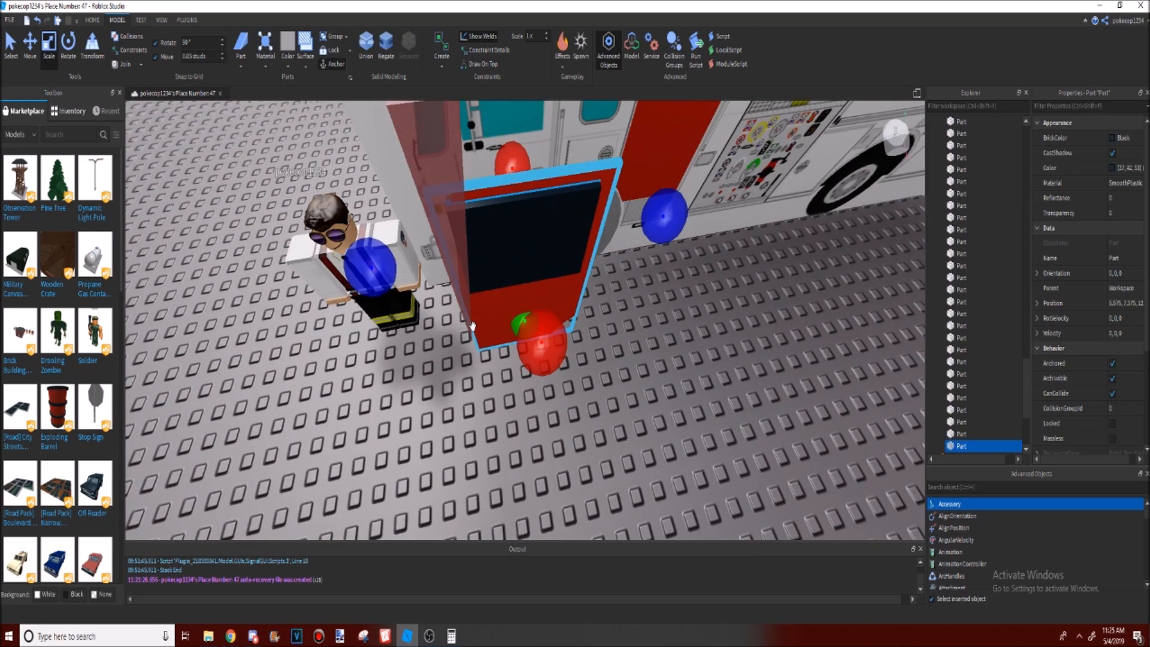
Step: Unite the negative wedge with the thinned black window panel to cut its slanted front edge
left_click(521, 276)
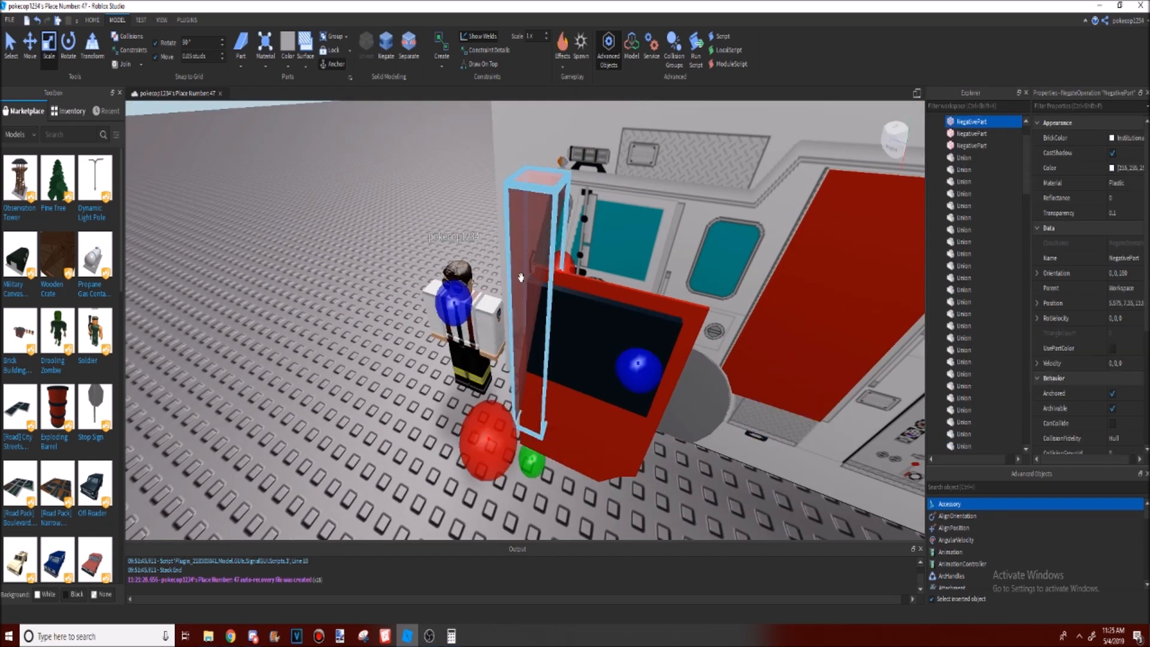
left_click(568, 335, "ctrl")
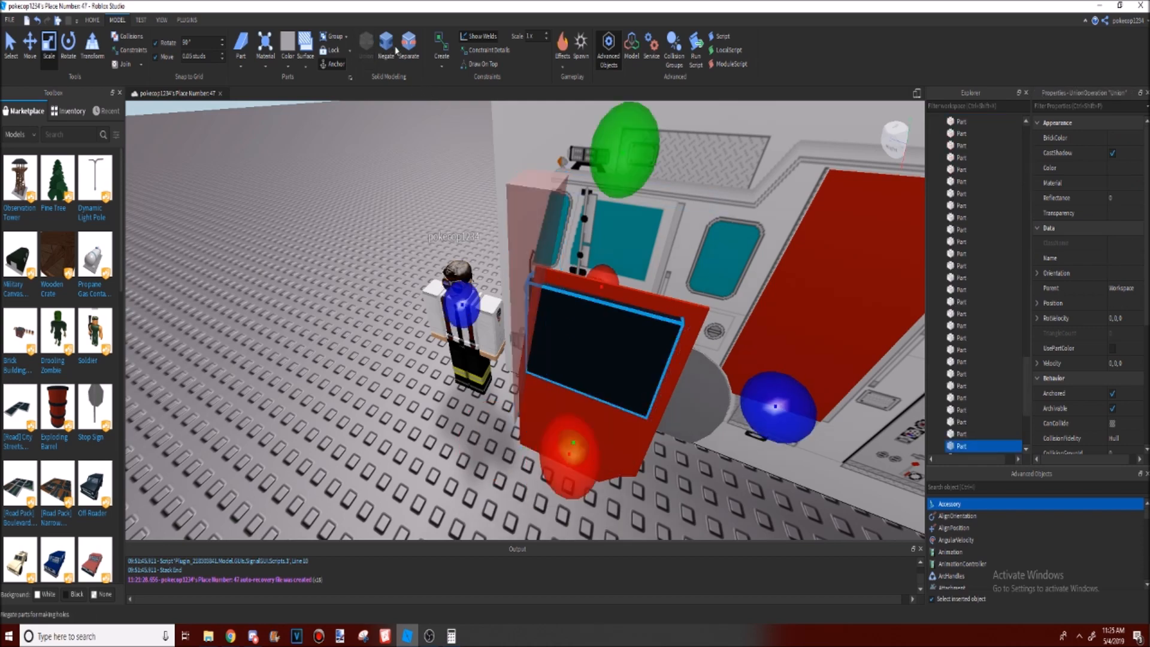
right_click_drag(431, 424, 432, 424)
left_click(596, 475, "ctrl")
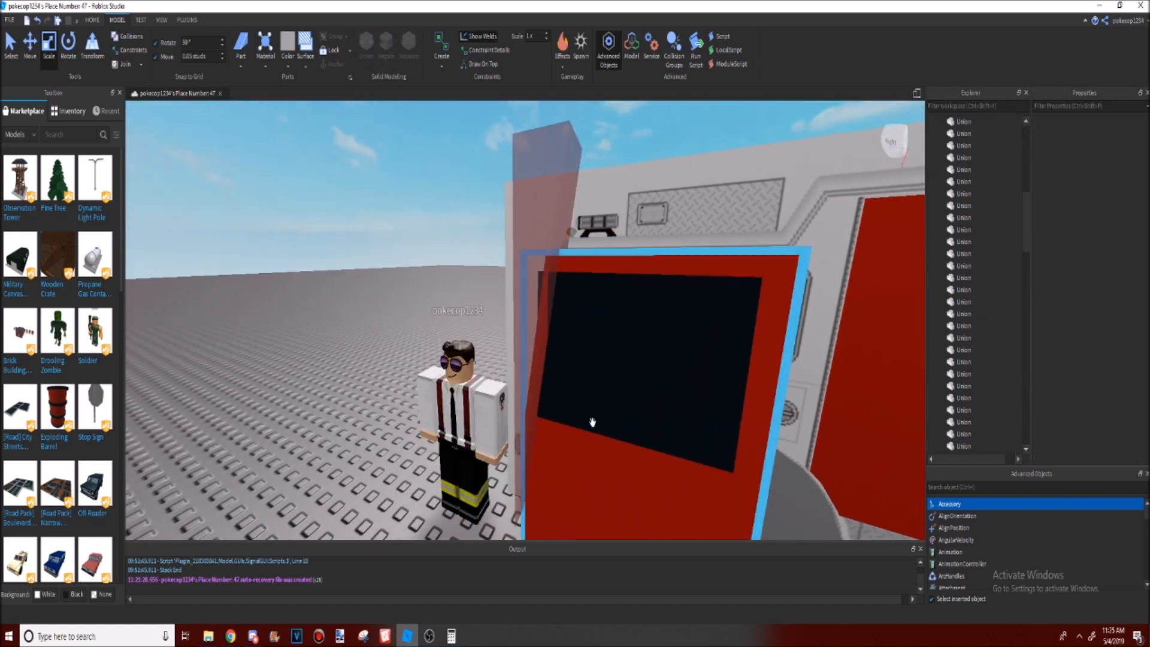
Step: Unite the negative wedge with the black panel and pull the result out of the red front door, deleting the leftover piece
left_click(604, 377)
right_click_drag(608, 390, 608, 390)
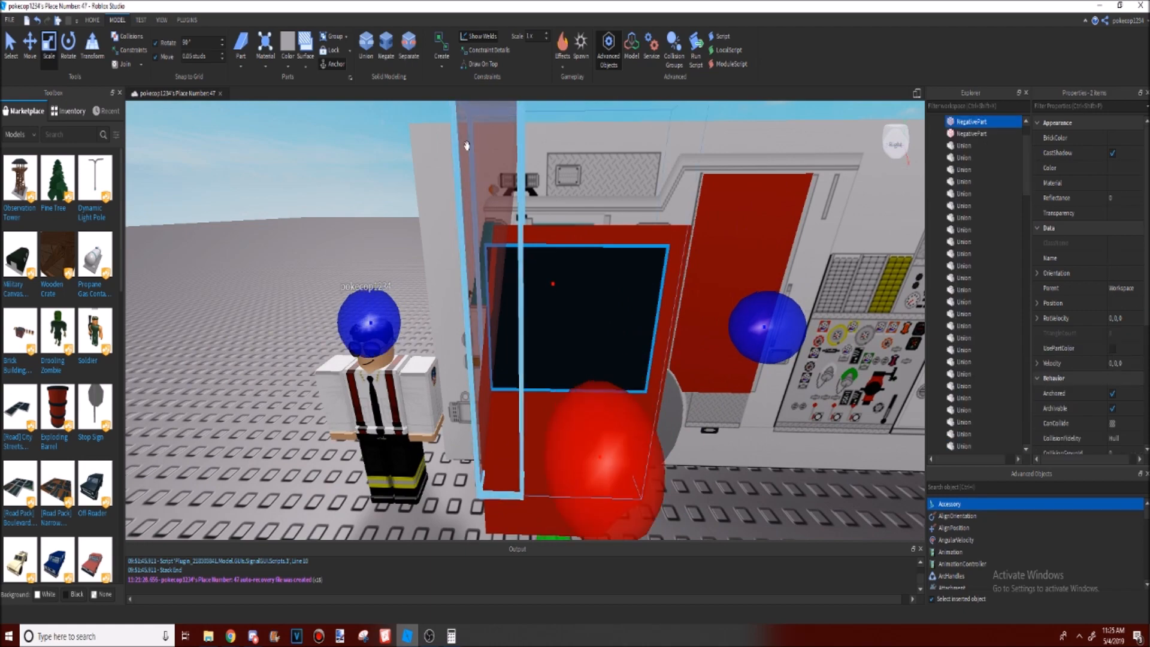
left_click(362, 53)
right_click_drag(598, 390, 598, 390)
right_click_drag(501, 319, 501, 319)
left_click_drag(509, 346, 689, 354)
key("Delete")
right_click_drag(691, 352, 691, 352)
scroll(538, 439, "down", 10)
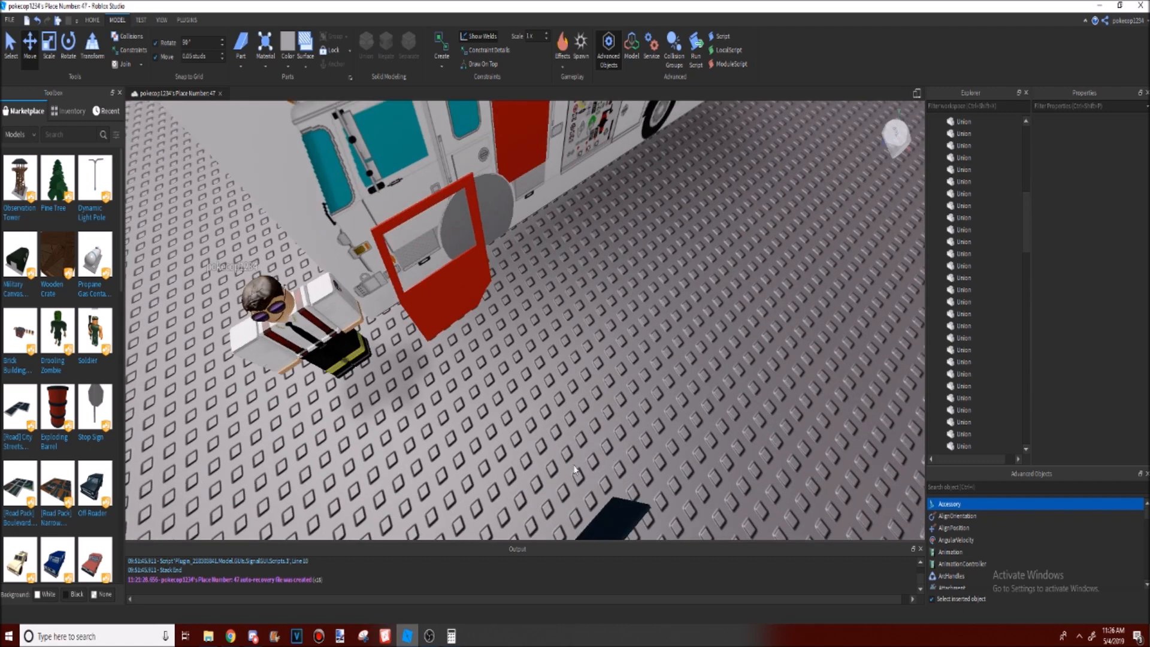
Step: Move the black window back into the red front door's window opening and clear the selection
left_click(599, 291)
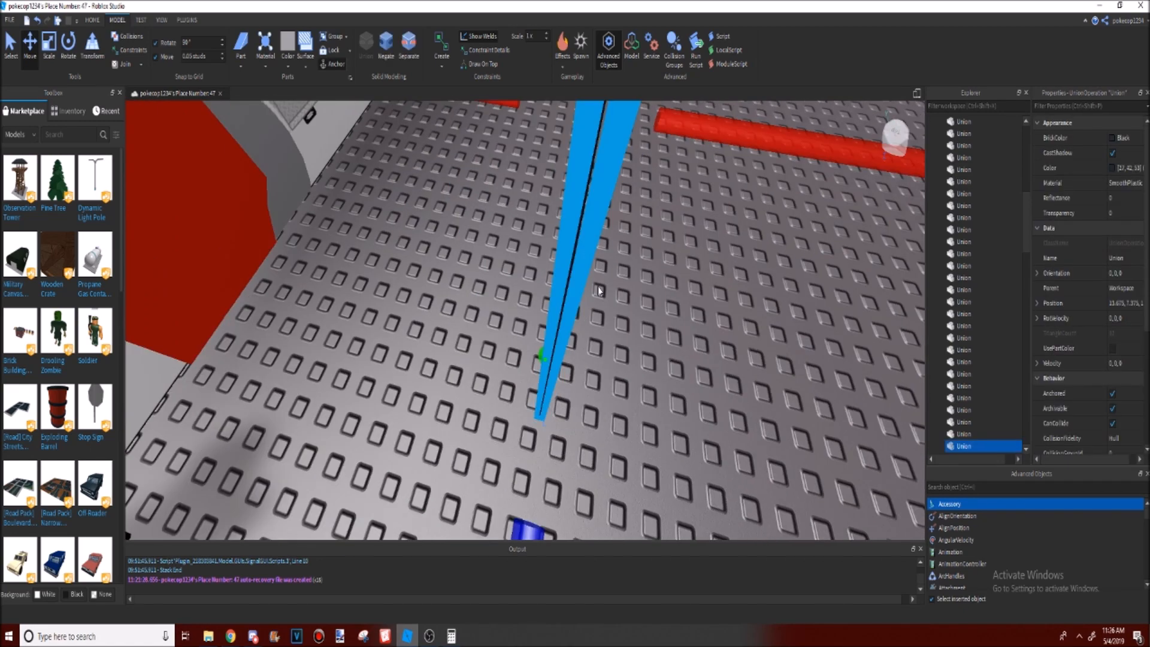
scroll(600, 291, "down", 5)
left_click_drag(691, 249, 560, 200)
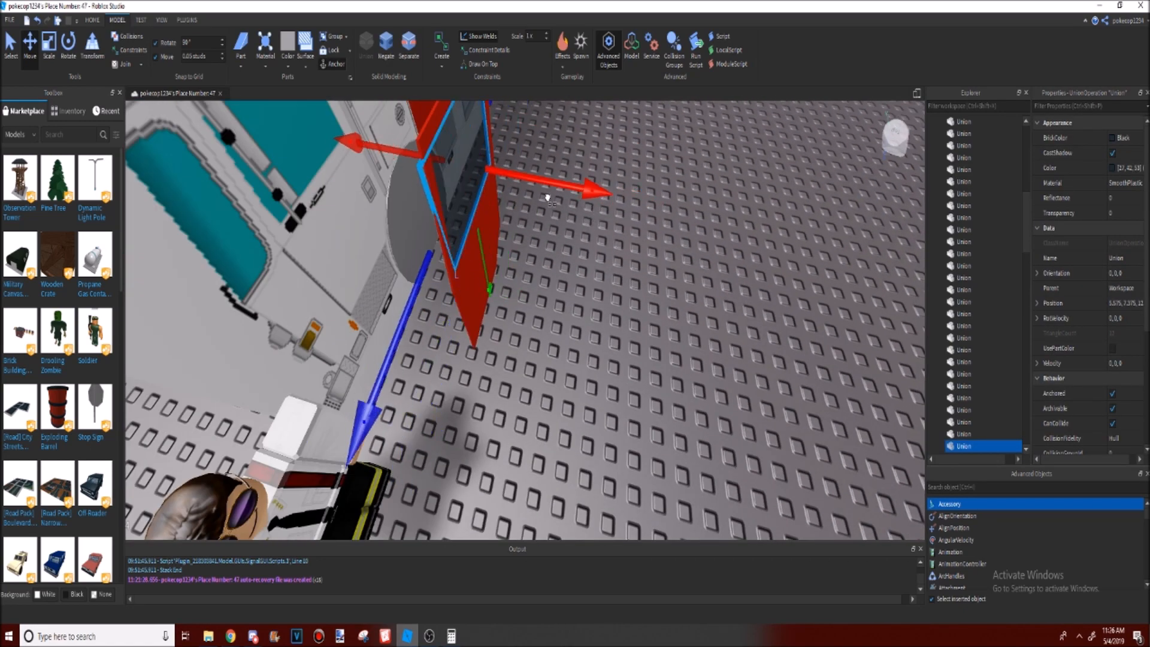
left_click(577, 309)
right_click_drag(573, 296, 605, 419)
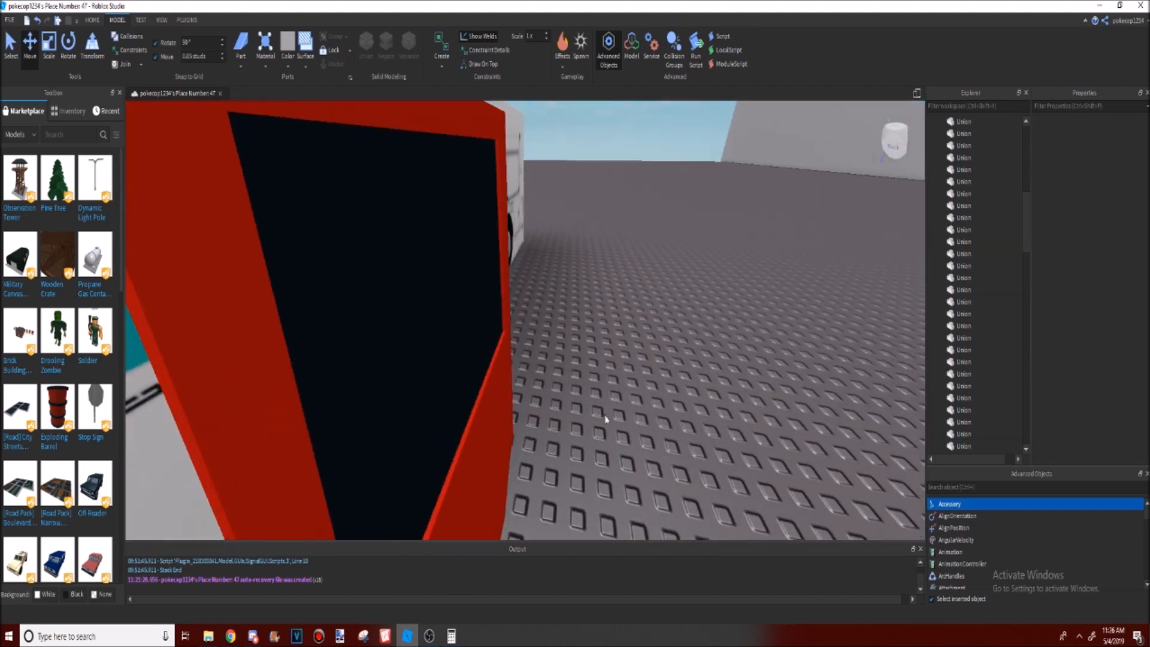
right_click_drag(671, 343, 577, 426)
right_click_drag(520, 390, 412, 547)
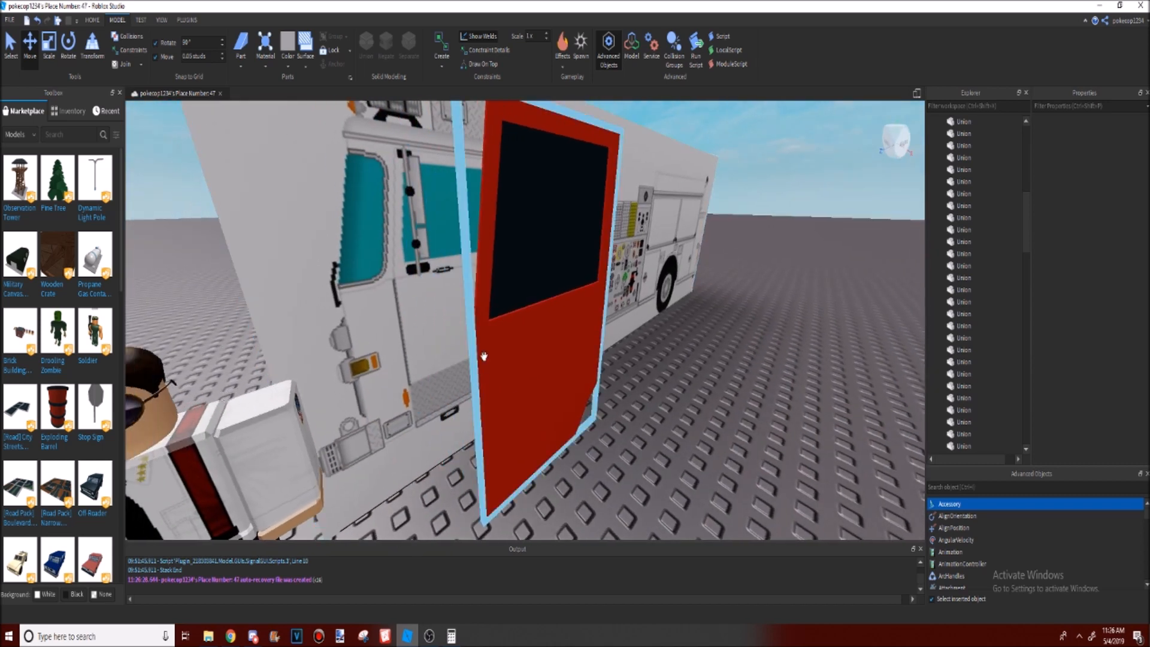
Step: Move the red front door and its black window together inward onto the cab side of the blueprint
right_click_drag(550, 403, 667, 399)
scroll(520, 413, "down", 1)
scroll(509, 419, "down", 3)
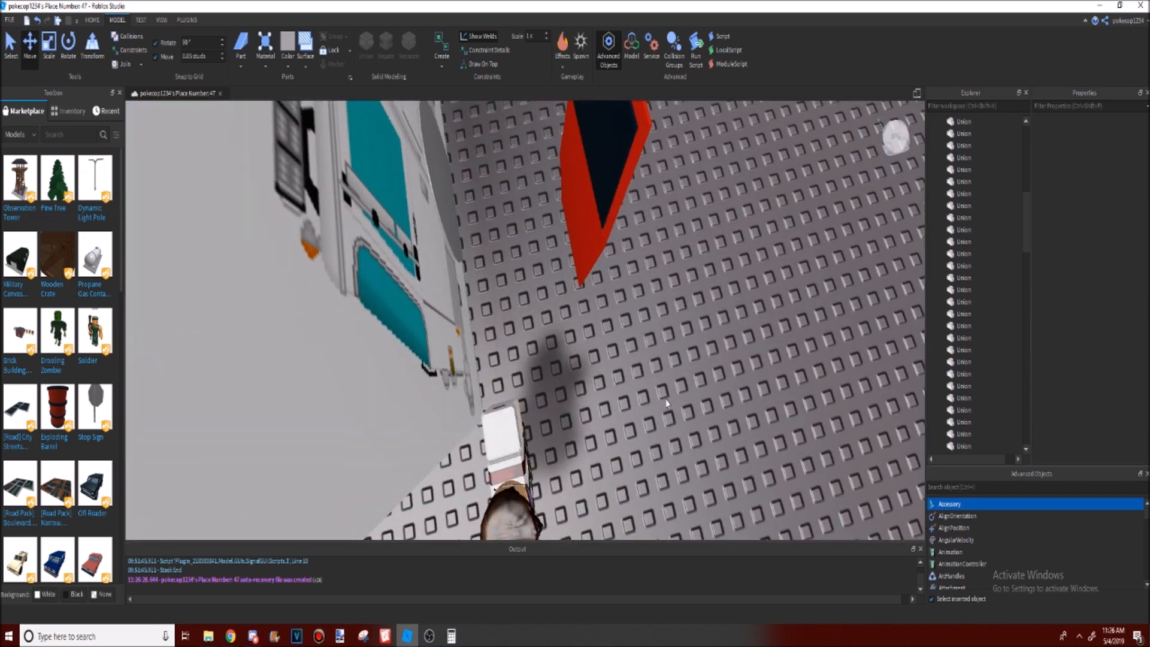
scroll(601, 180, "down", 2)
right_click_drag(601, 180, 604, 149)
left_click_drag(603, 150, 368, 162)
scroll(455, 254, "up", 5)
scroll(431, 219, "down", 2)
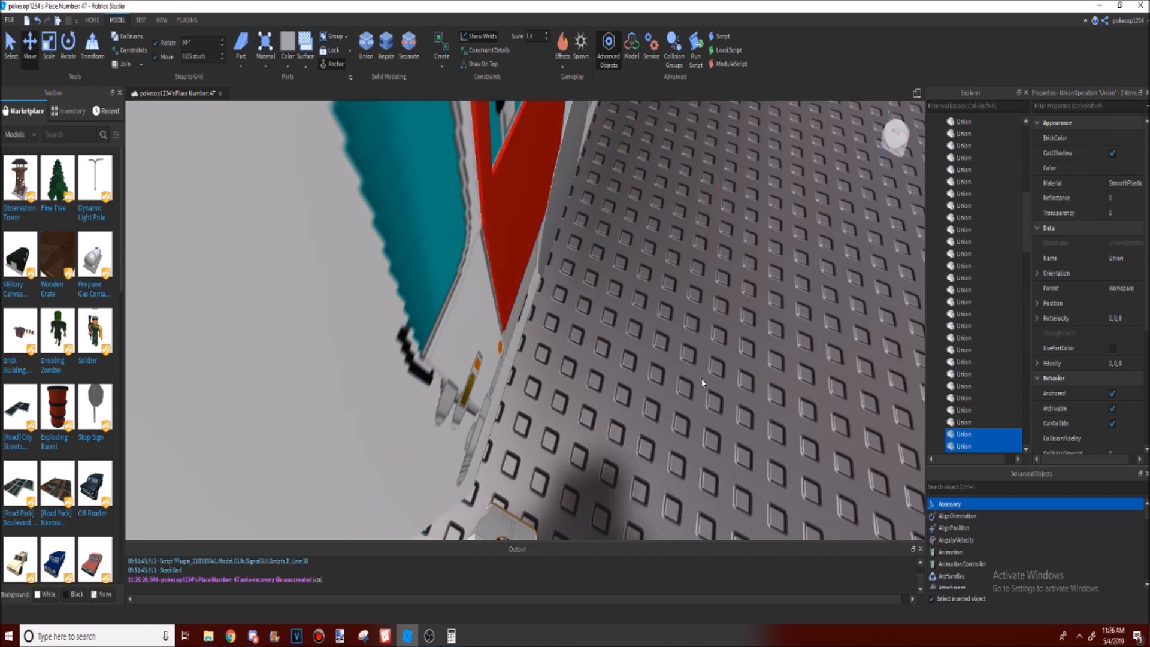
left_click(703, 383)
right_click_drag(626, 308, 545, 299)
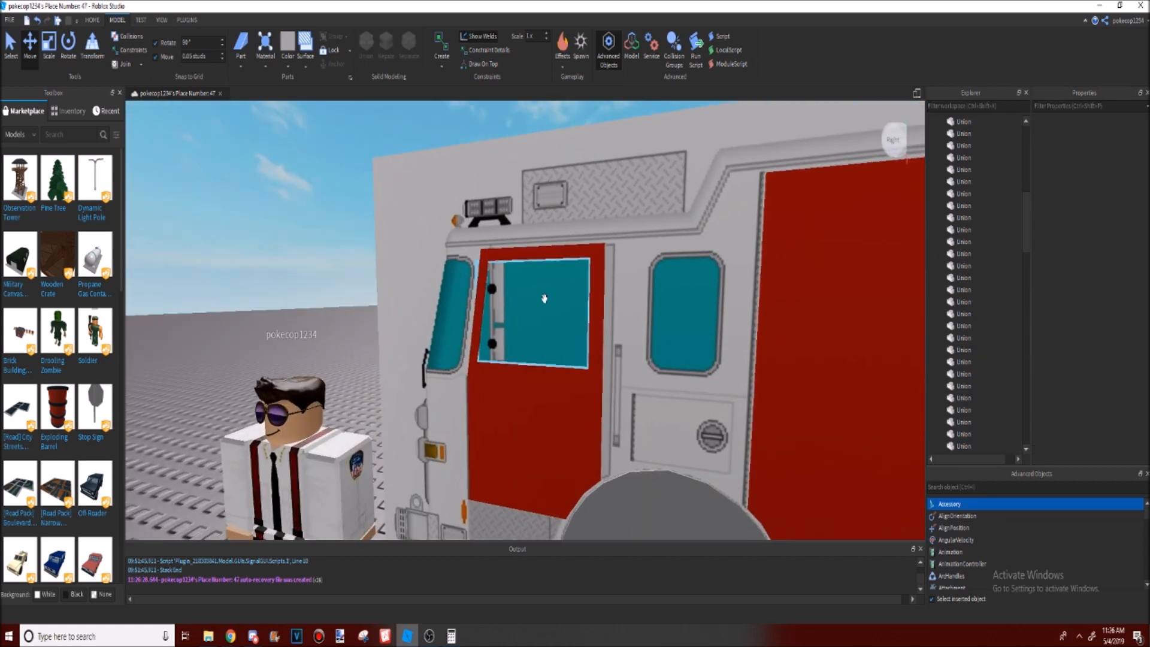
scroll(545, 299, "up", 1)
right_click_drag(525, 342, 527, 331)
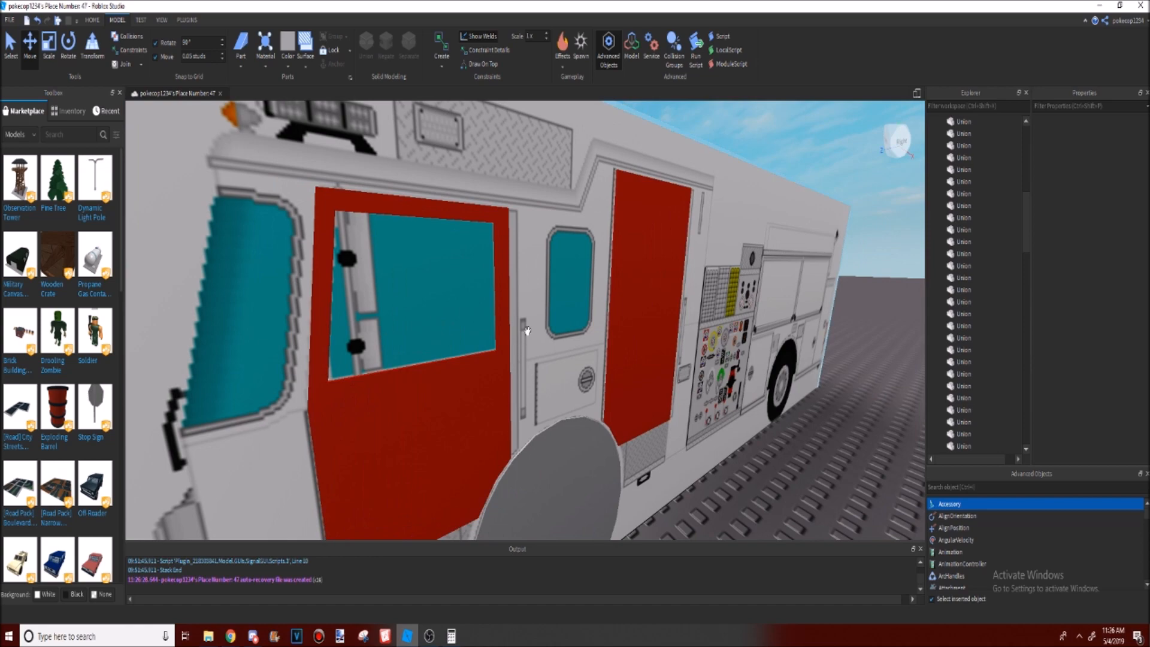
Step: Try to pull the red rear door panel outward from the blueprint
key("d")
right_click_drag(432, 403, 563, 363)
right_click_drag(555, 292, 540, 296)
right_click_drag(537, 357, 543, 392)
key("s")
left_click_drag(544, 402, 686, 466)
scroll(687, 461, "up", 2)
right_click_drag(686, 466, 586, 406)
scroll(586, 406, "down", 4)
scroll(540, 210, "up", 3)
scroll(543, 205, "up", 2)
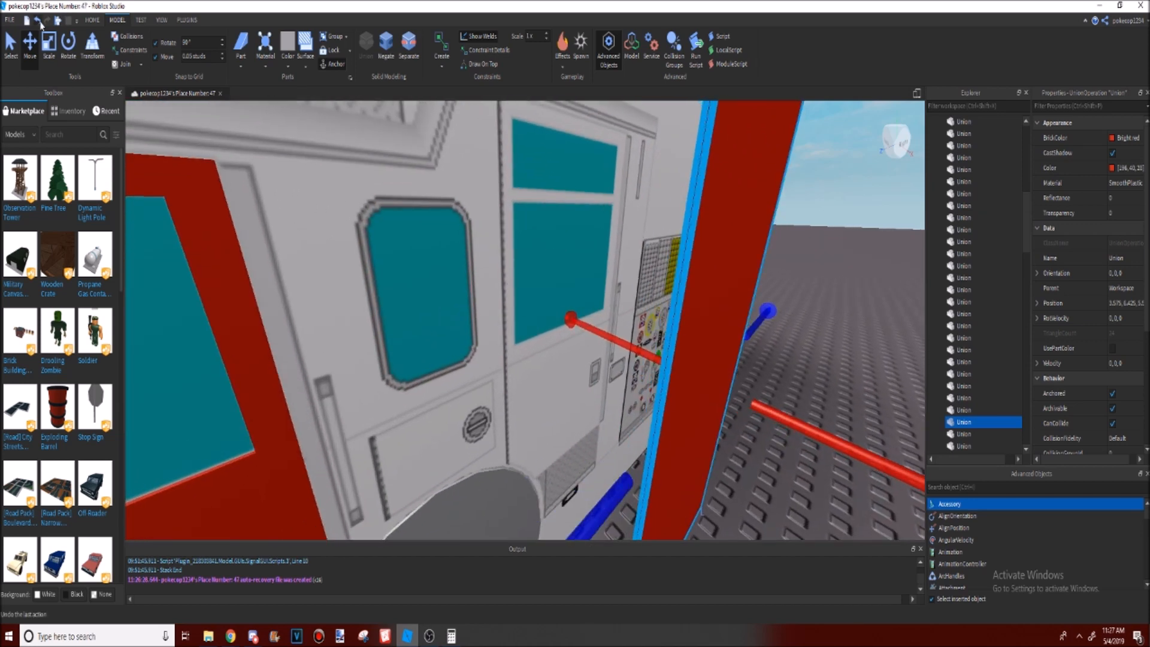
left_click(40, 24)
right_click_drag(551, 340, 552, 347)
left_click(578, 393)
right_click_drag(577, 392, 577, 390)
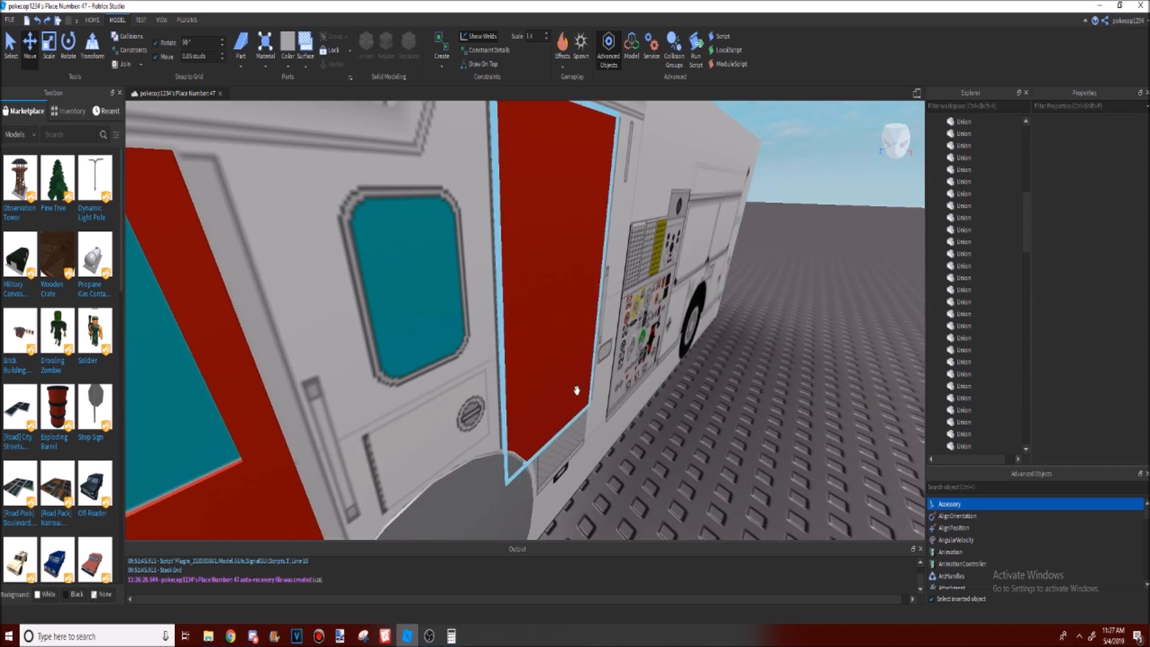
Step: Move the red rear door panel outward so that the blueprint's rear door windows are exposed behind it
key("d")
left_click(451, 285)
right_click_drag(523, 300, 527, 296)
left_click_drag(473, 272, 542, 261)
right_click_drag(600, 297, 600, 295)
key("d")
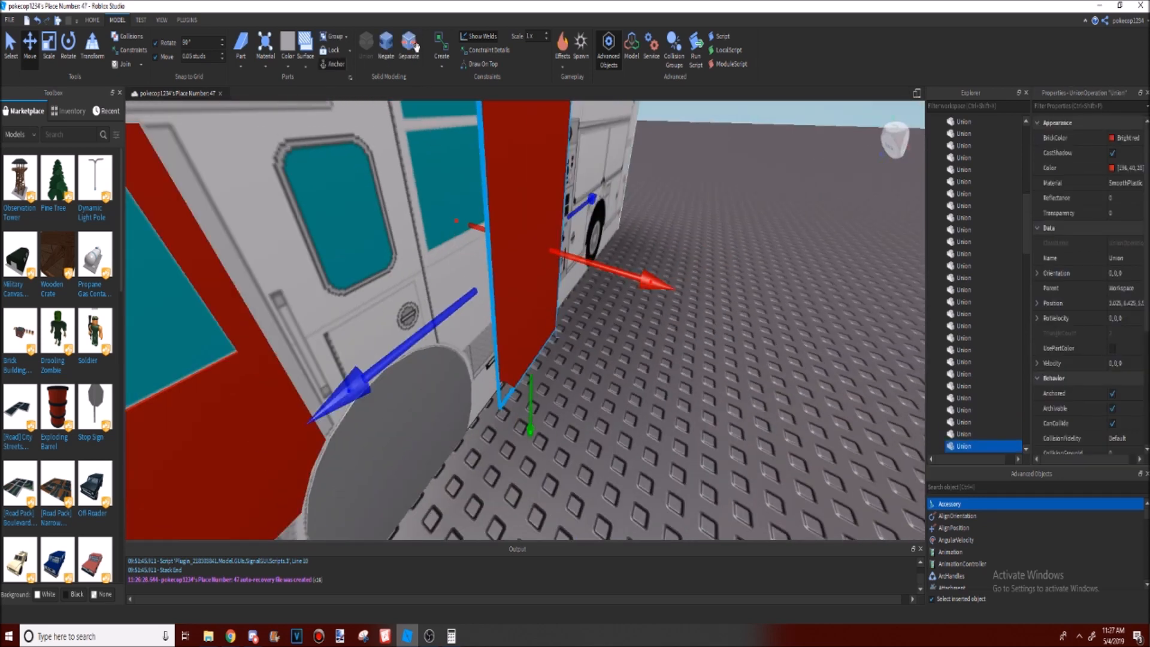
key("d")
right_click_drag(702, 426, 695, 418)
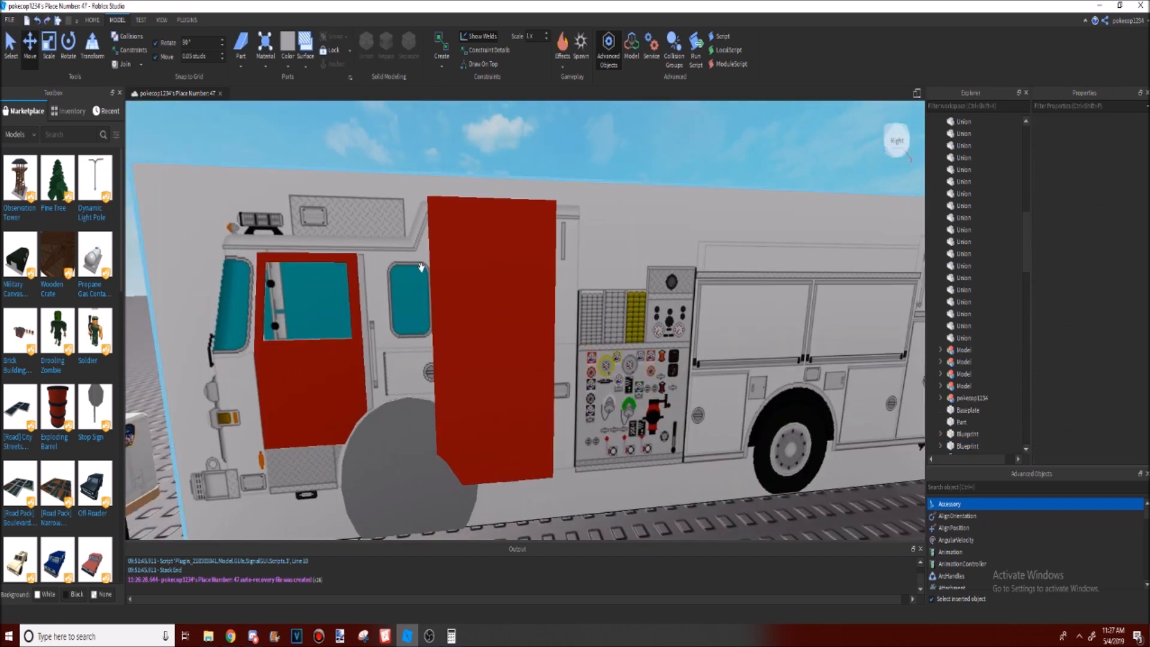
Step: Try to separate the rear door union from its negative cylinder and move the resulting plain red panel
left_click(38, 21)
left_click(410, 43)
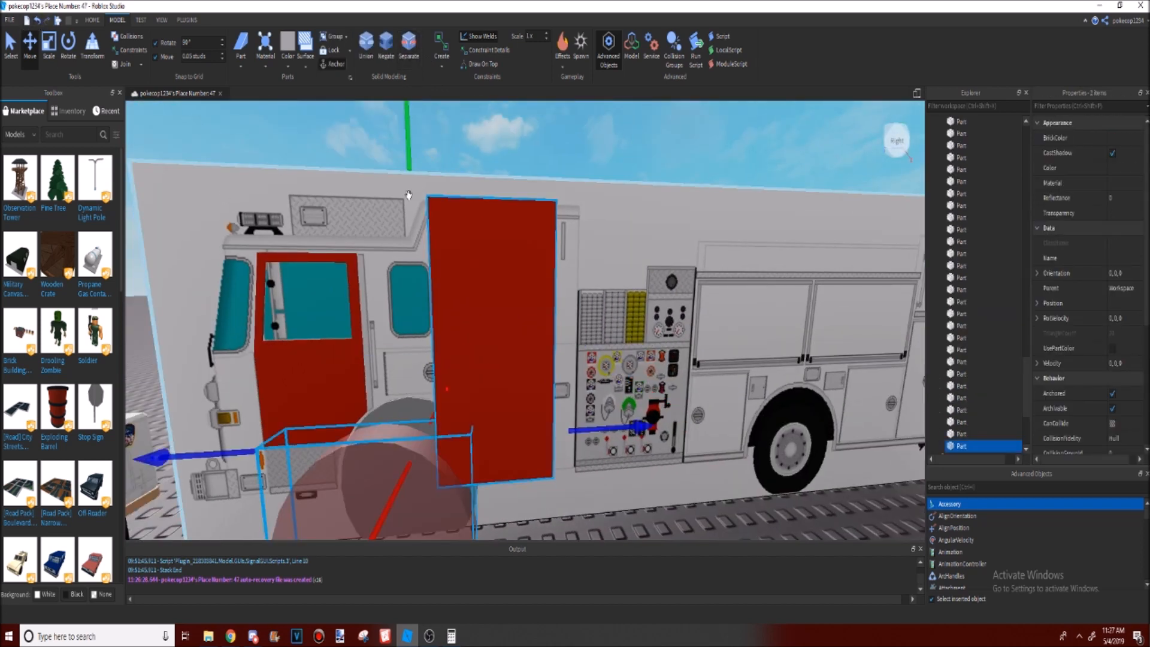
left_click(486, 155)
left_click(448, 481)
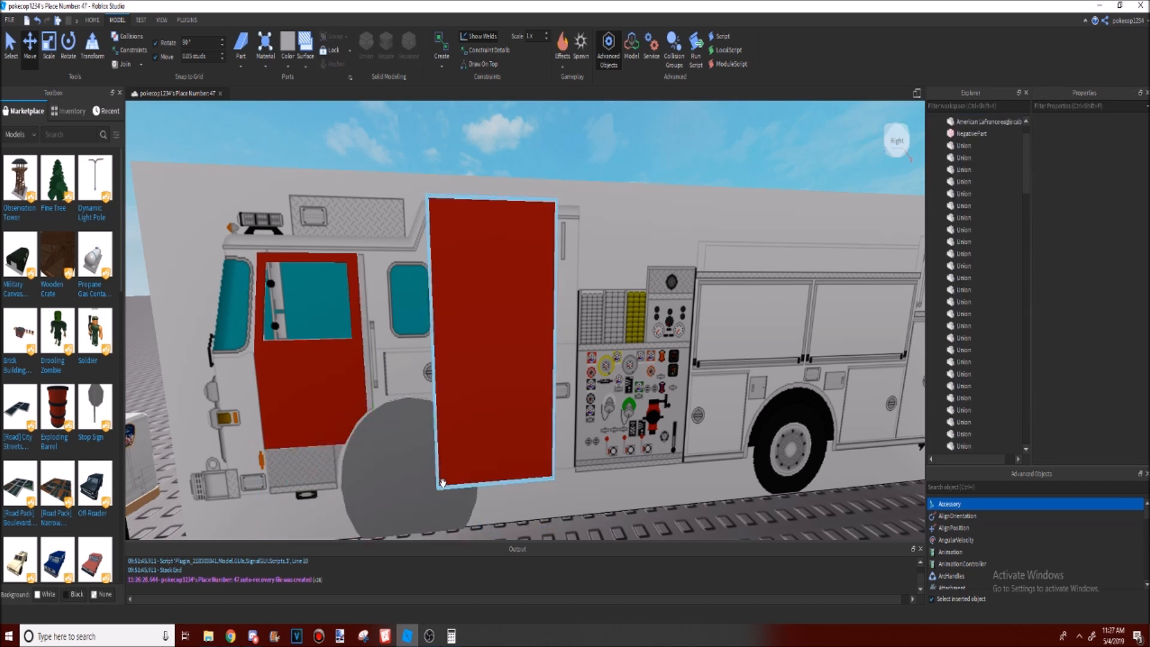
left_click(442, 482)
right_click_drag(468, 458, 467, 454)
left_click_drag(416, 387, 456, 401)
right_click_drag(330, 184, 500, 286)
key("s")
key("d")
left_click(38, 23)
left_click(38, 22)
left_click(38, 23)
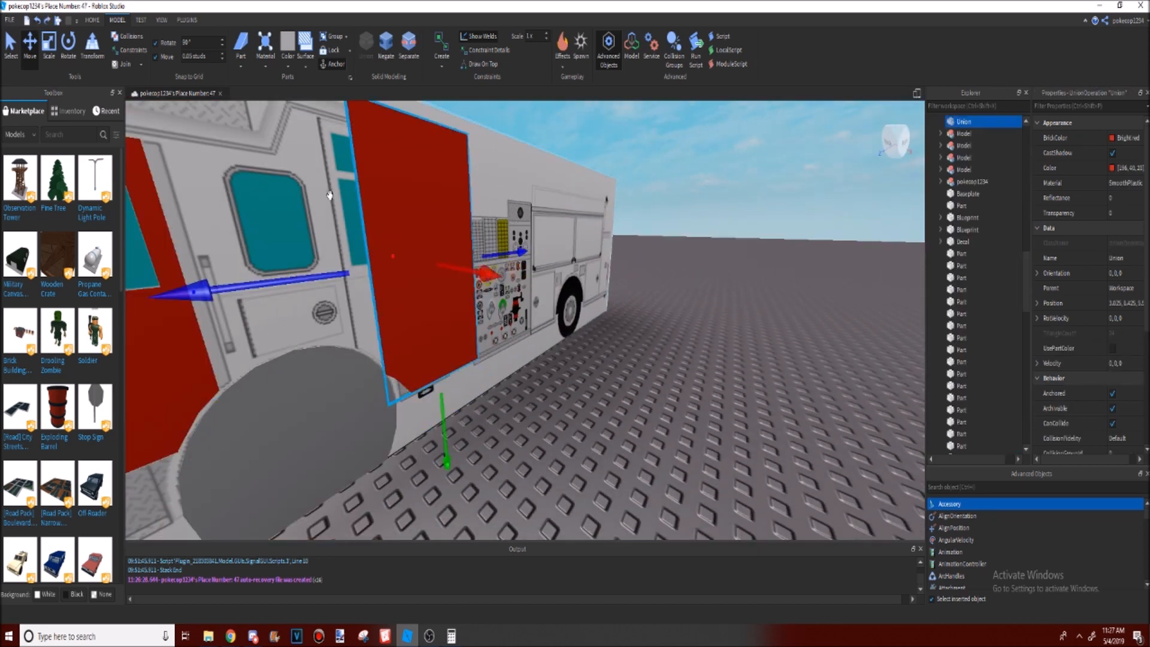
Step: Separate the selected rear door union, delete its negative cylinder, and pull the plain red panel out in front of the door
left_click(416, 45)
right_click_drag(642, 371, 589, 347)
key("Delete")
left_click(503, 314)
key("a")
left_click_drag(621, 298, 667, 307)
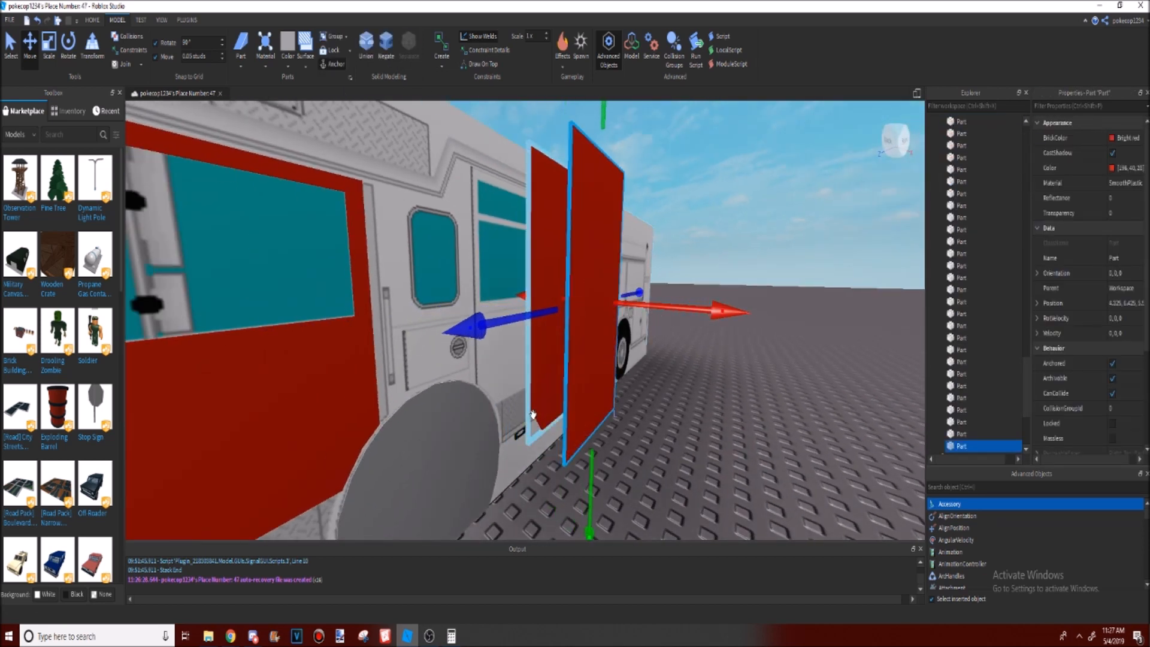
Step: Move the plain red panel inward to the blueprint so that it surrounds the rear door's teal windows
key("w")
right_click_drag(559, 350, 591, 364)
key("a")
scroll(591, 364, "down", 2)
left_click_drag(632, 325, 491, 299)
mouse_move(486, 301)
right_mouse_down()
mouse_move(487, 332)
mouse_move(482, 319)
right_mouse_up()
key("w")
scroll(486, 331, "down", 2)
scroll(487, 332, "up", 1)
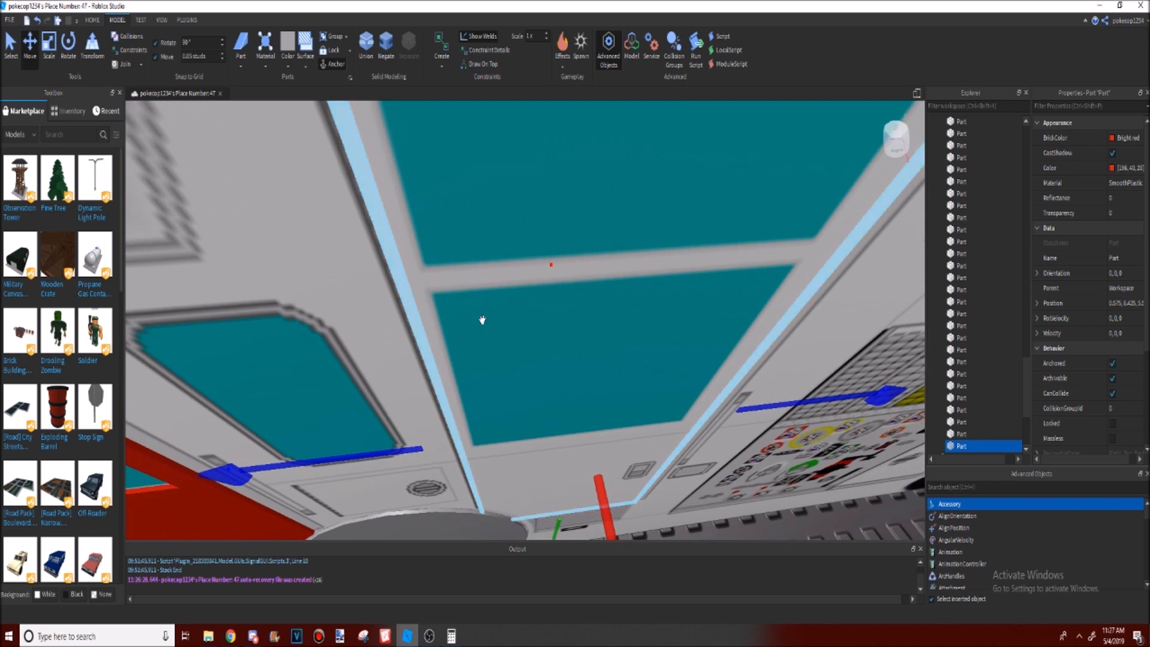
Step: Scale the plain panel narrower from both sides to match the width of the blueprint's rear door windows
left_click(49, 59)
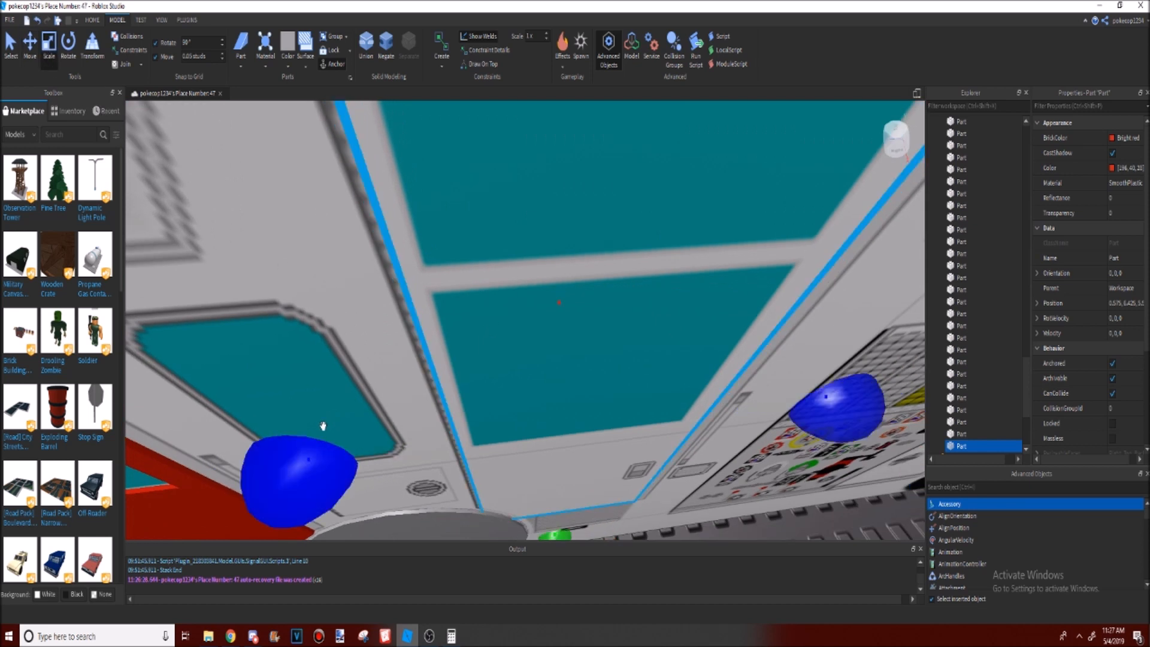
left_click_drag(309, 479, 325, 477)
right_click_drag(325, 476, 512, 424)
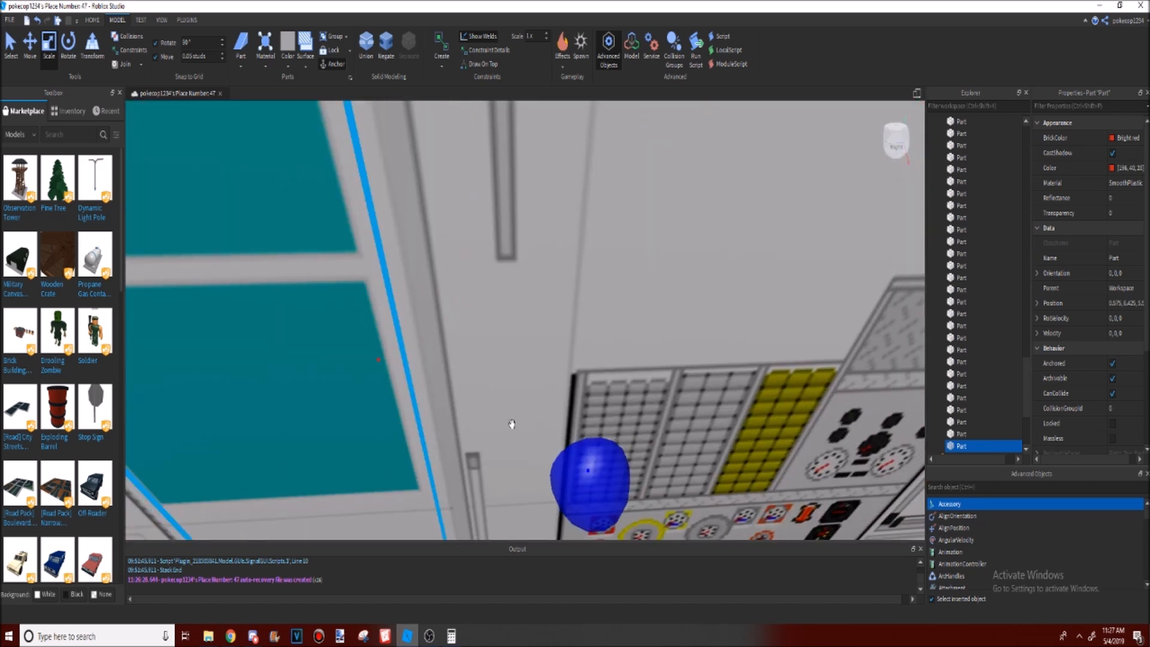
left_click_drag(588, 482, 577, 489)
Step: Scale the plain panel's top and bottom edges to match the height of the blueprint's rear door windows
right_click_drag(473, 454, 498, 162)
scroll(462, 419, "down", 3)
scroll(465, 410, "up", 3)
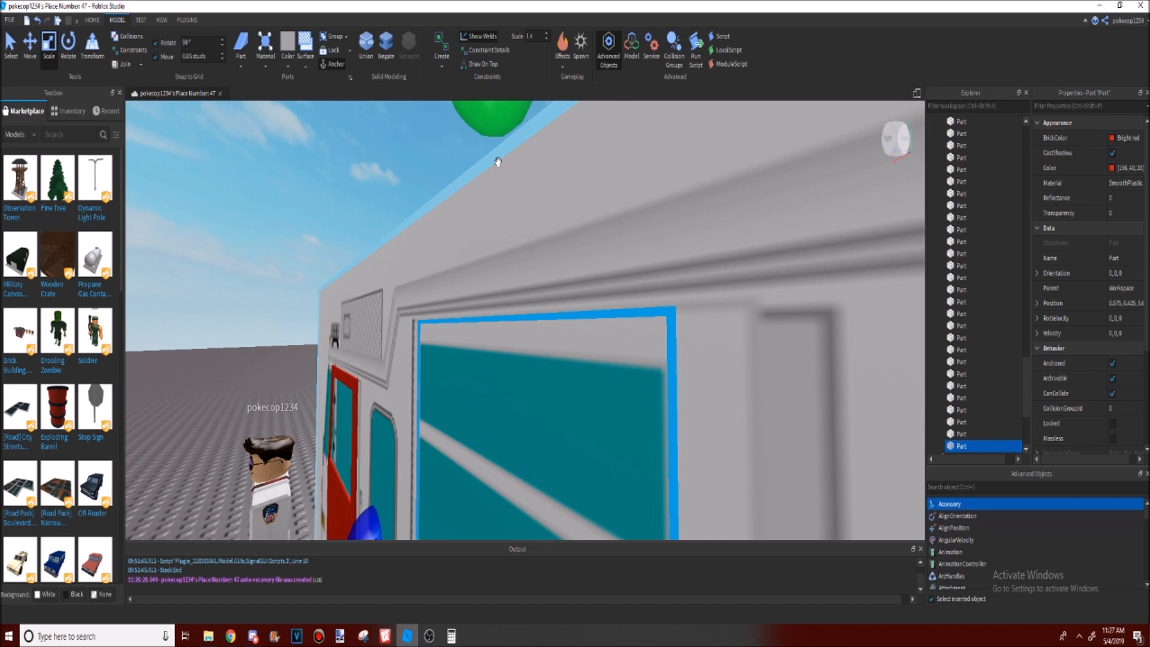
left_click_drag(499, 120, 502, 151)
right_click_drag(502, 150, 510, 171)
scroll(528, 439, "down", 3)
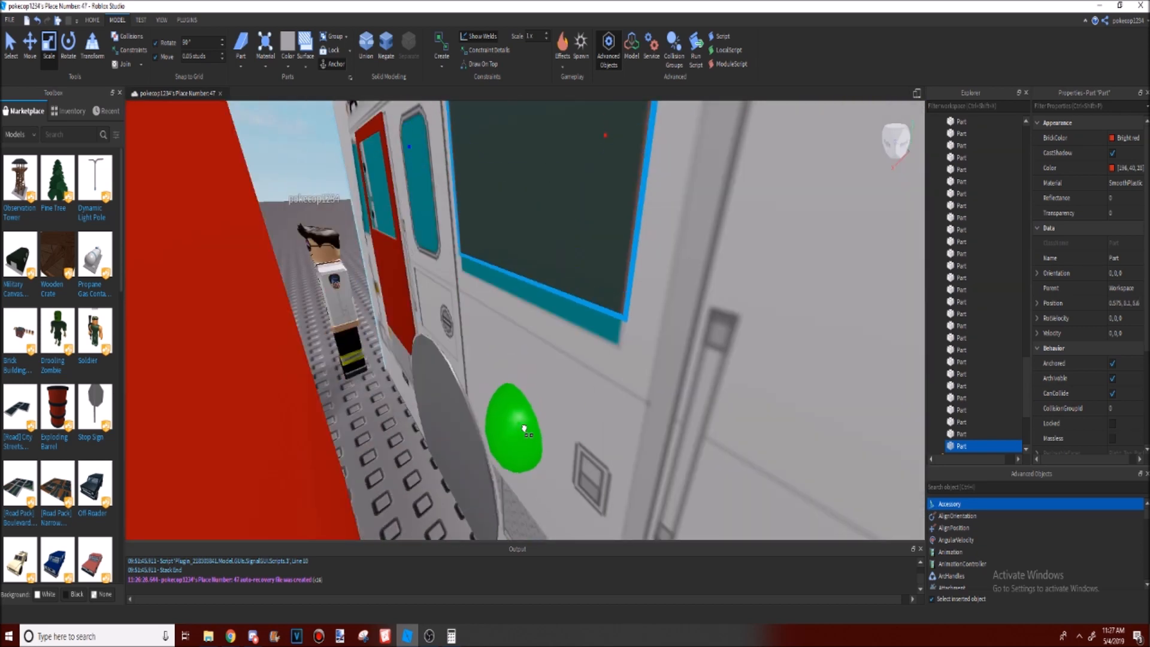
scroll(523, 447, "down", 10)
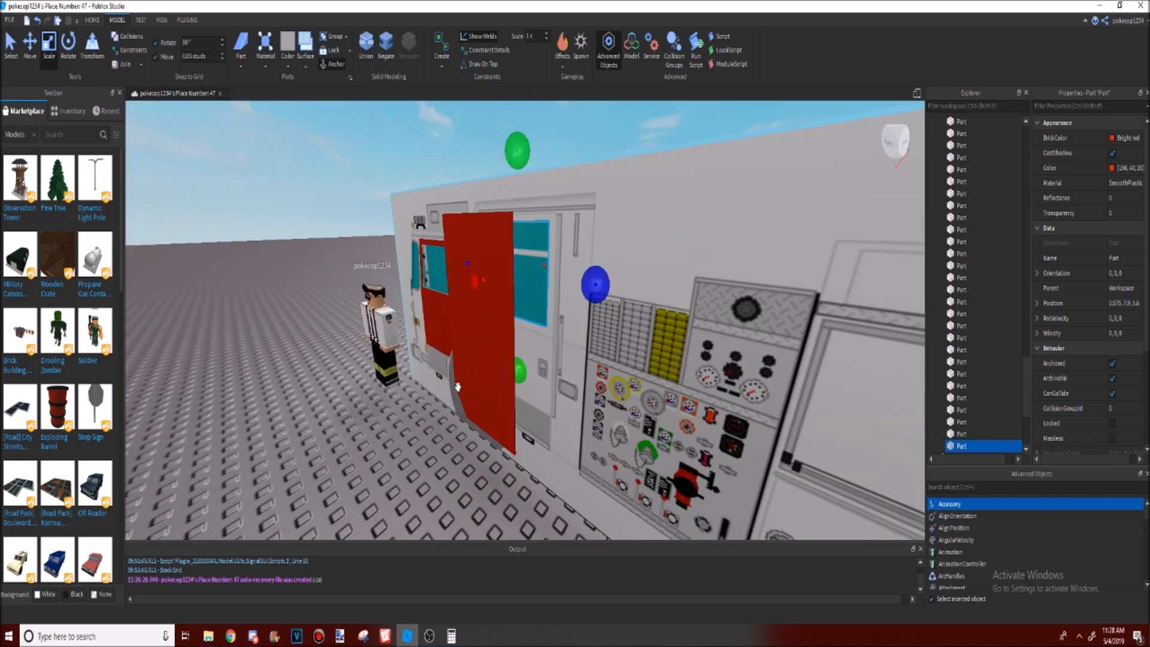
Step: Move the window-sized panel outward from the blueprint to the red rear door
right_click_drag(482, 351, 483, 351)
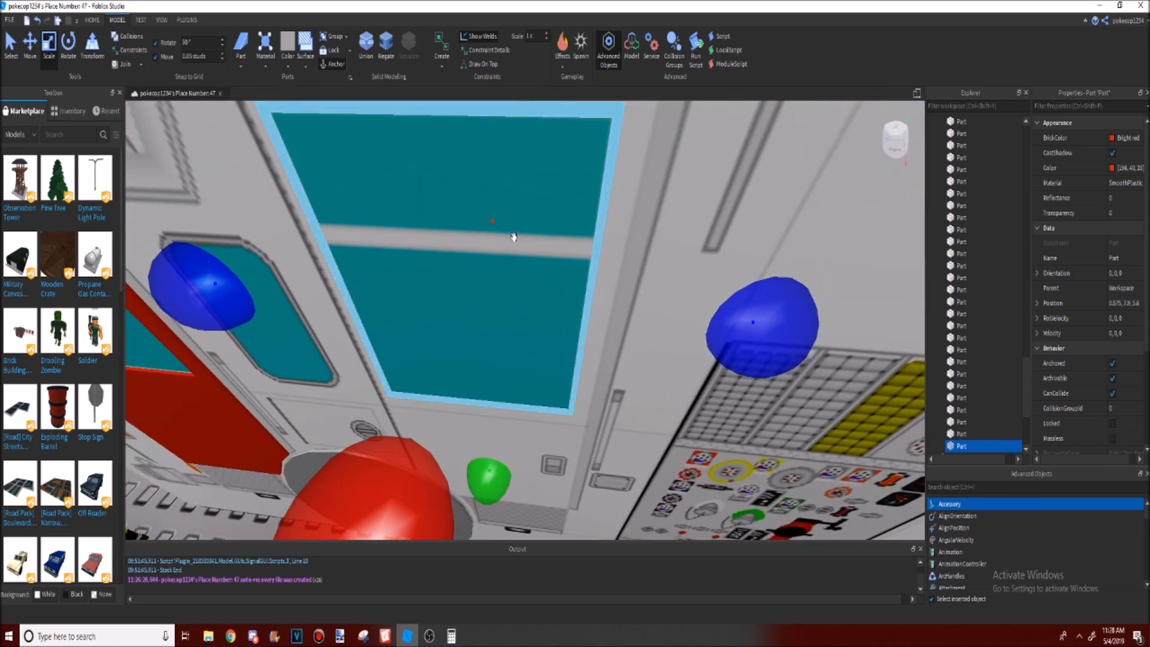
right_click_drag(313, 283, 410, 231)
right_click_drag(370, 306, 366, 324)
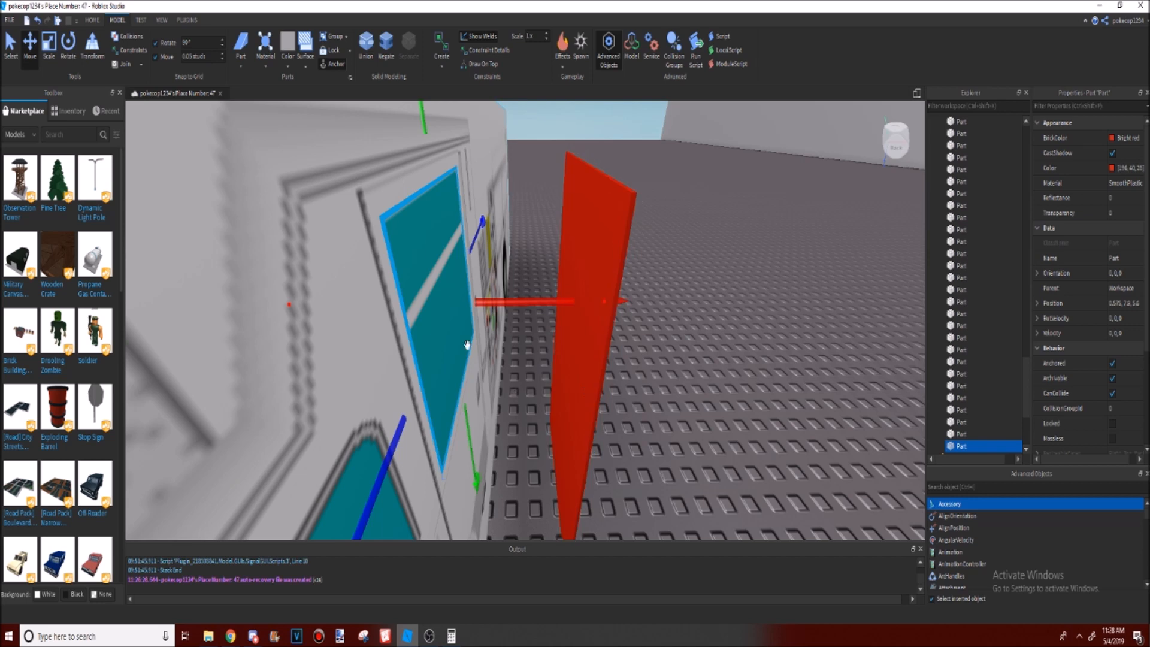
left_click_drag(544, 301, 585, 309)
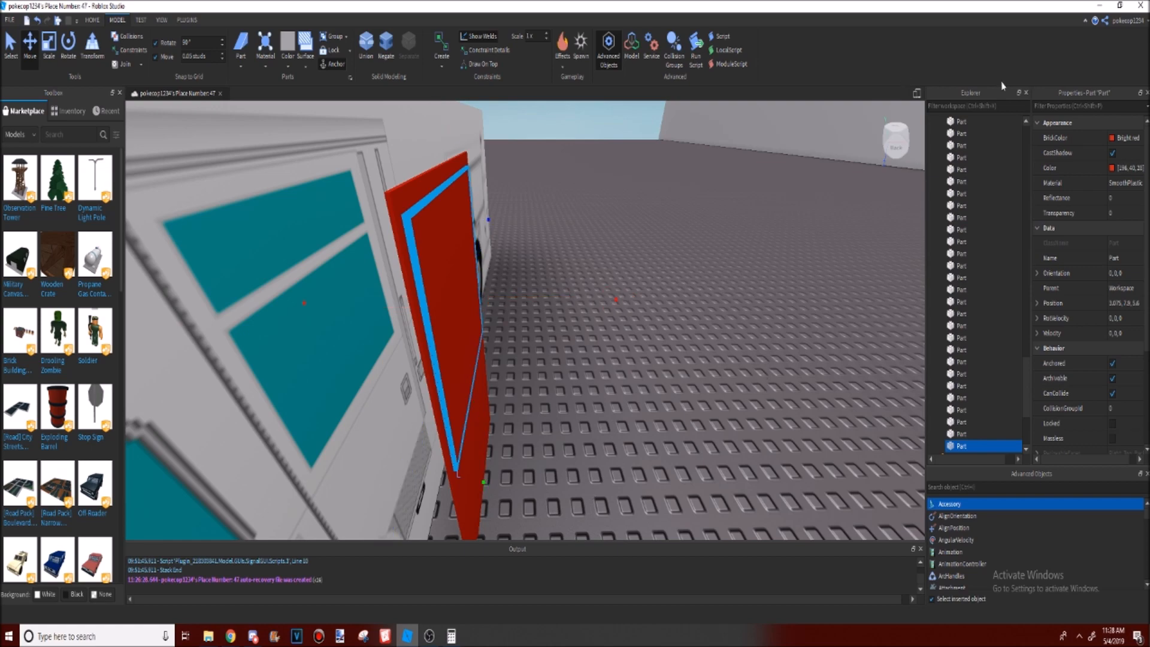
Step: Color the rear door window panel black and check it against the red door
left_click(1133, 140)
left_click(1068, 363)
left_click(681, 366)
right_click_drag(678, 366, 605, 351)
left_click(668, 357)
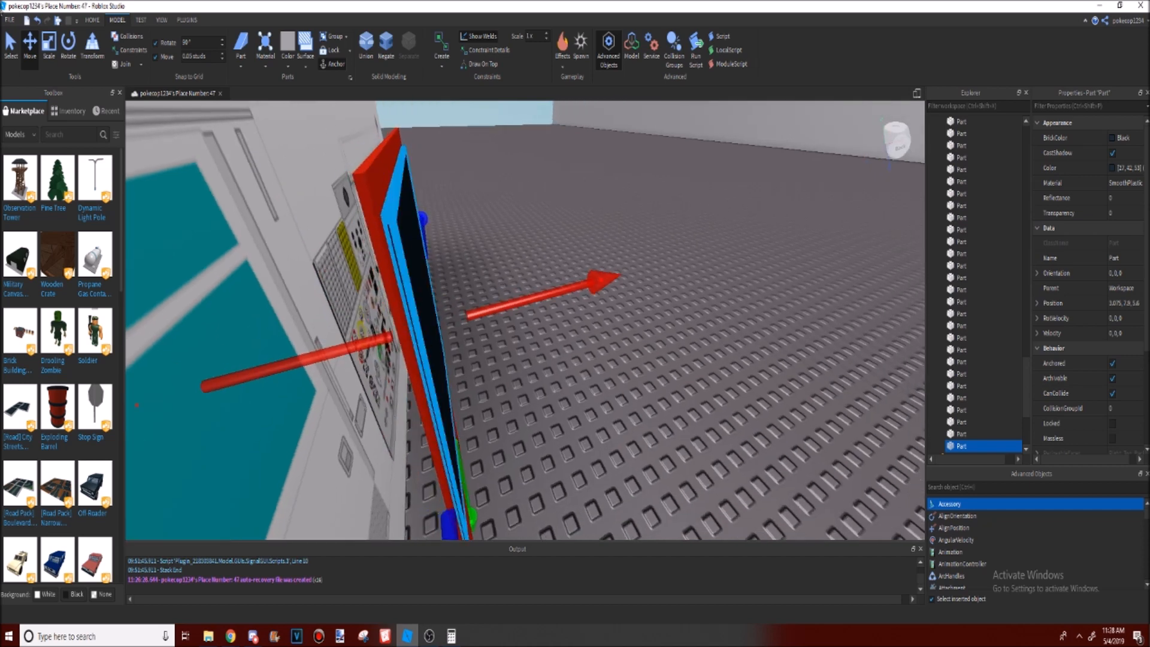
Step: Scale the thickness of the black rear window panel relative to the red door
left_click(56, 47)
left_click_drag(543, 290, 551, 290)
left_click(681, 398)
right_click_drag(681, 398, 681, 398)
key("a")
left_click(494, 274)
right_click_drag(495, 274, 495, 274)
key("d")
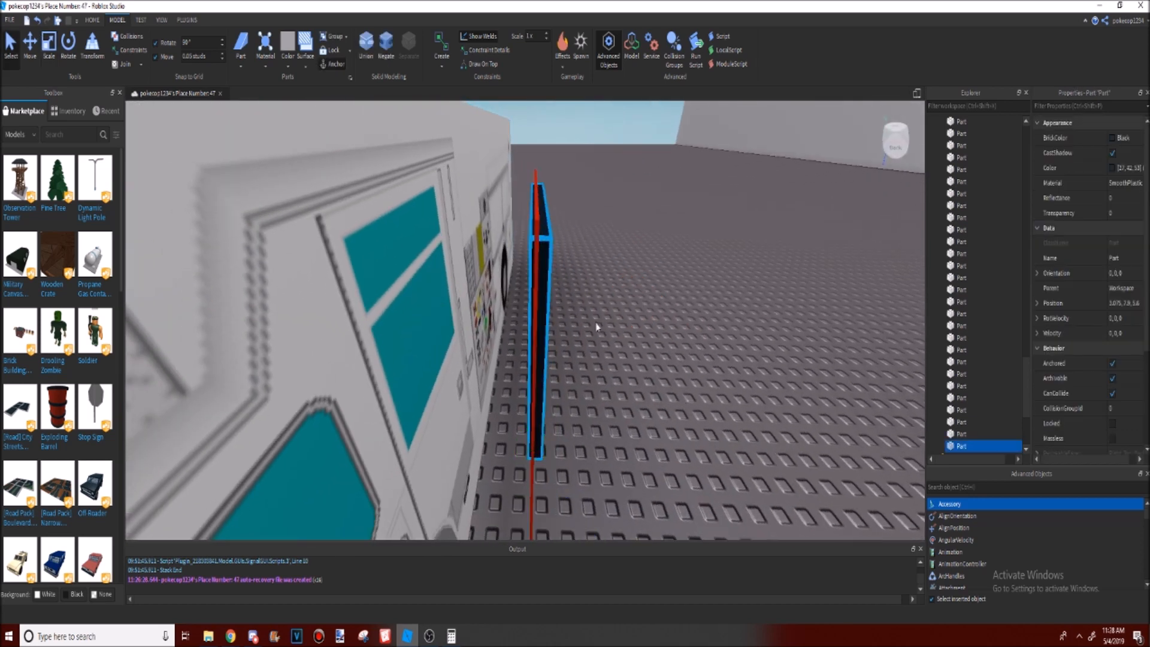
Step: Duplicate the black rear window panel and move the copy inward onto the blueprint's rear door windows
left_click(644, 380)
key("d")
right_click_drag(643, 381, 644, 381)
left_click(535, 351)
key("a")
right_click_drag(534, 352, 535, 341)
key("a")
key("d")
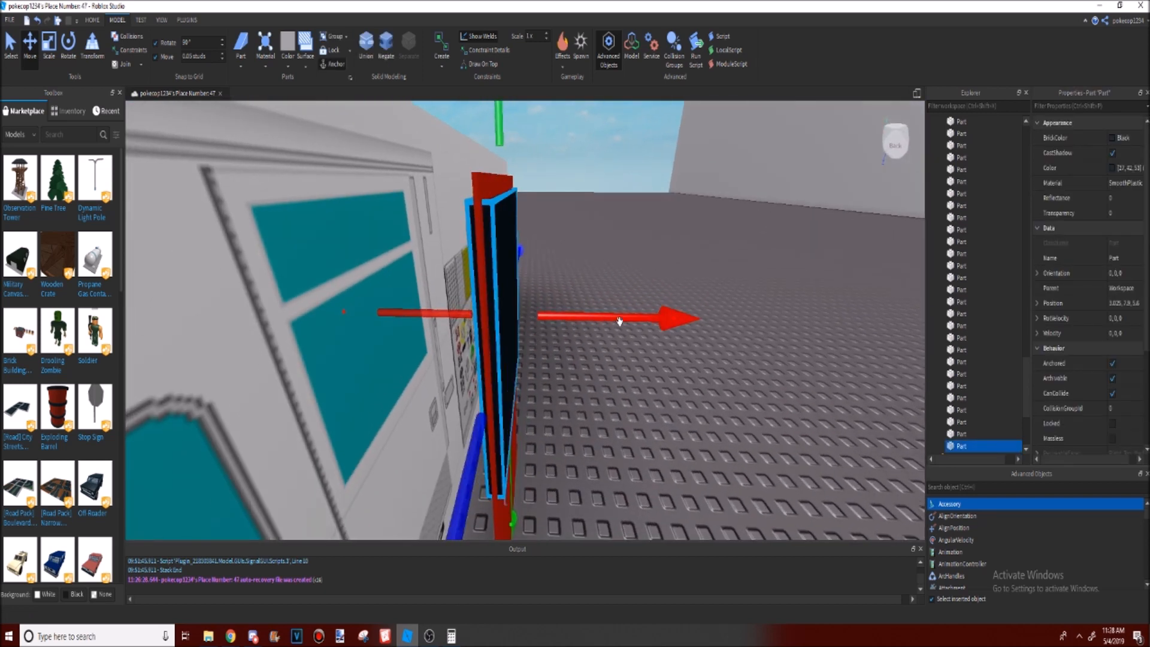
left_click_drag(620, 322, 575, 324)
key("a")
right_click_drag(598, 314, 598, 314)
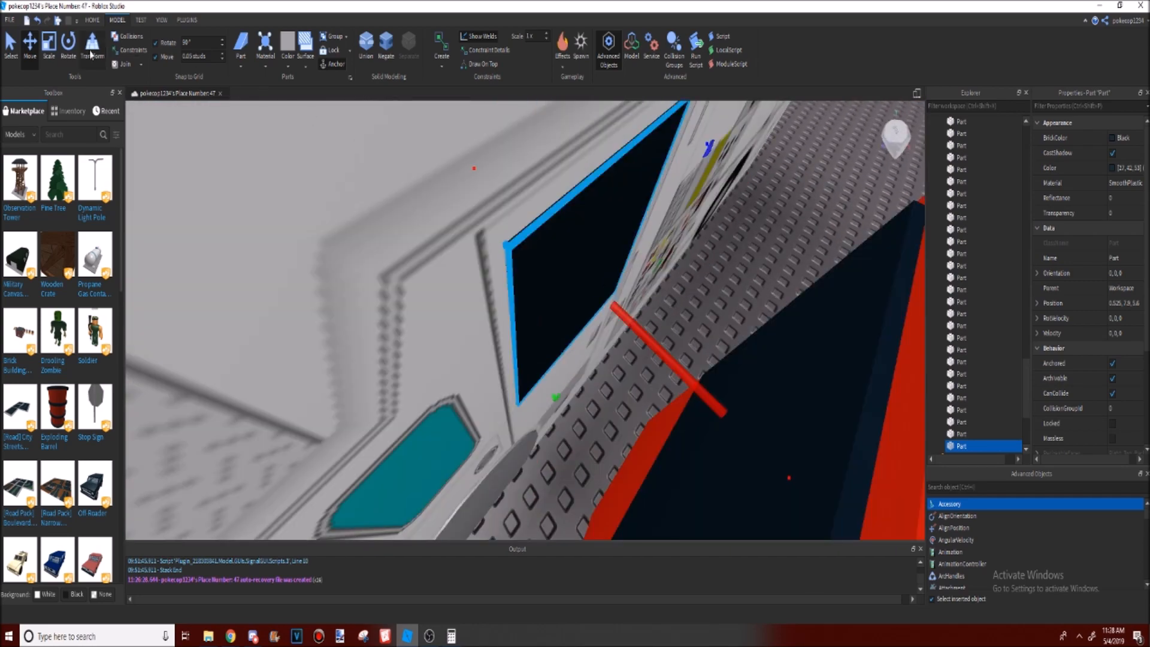
Step: Scale the copied black panel's top and bottom edges down to a thin bar along the divider between the rear door windows
left_click(49, 45)
right_click_drag(501, 326, 532, 310)
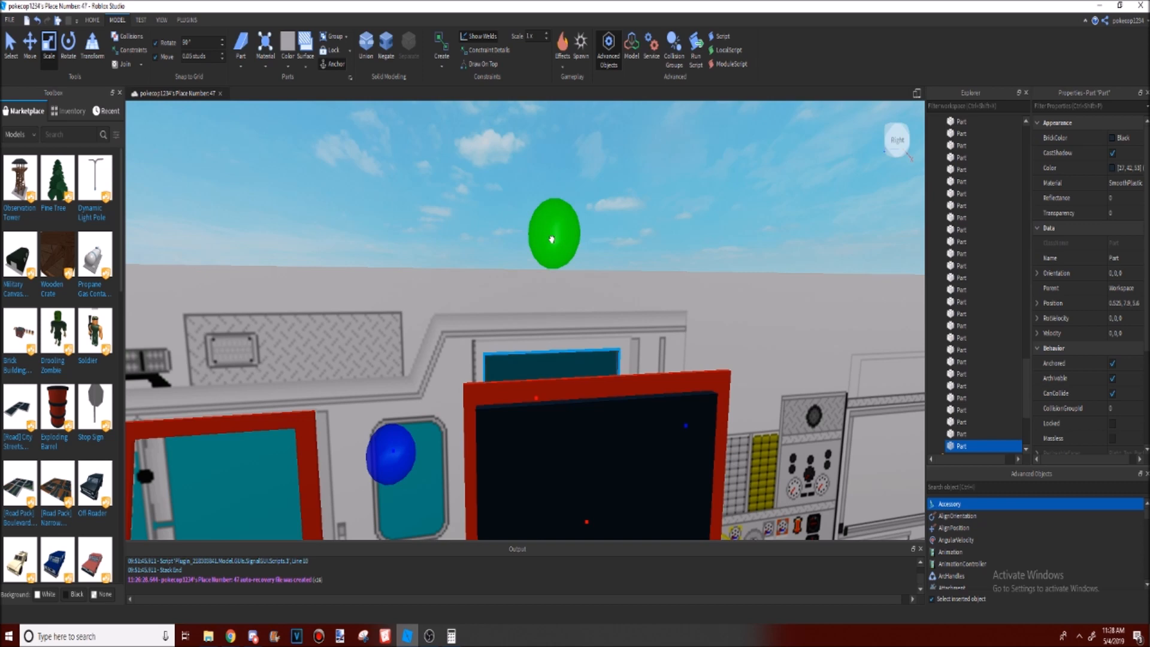
left_click_drag(547, 283, 552, 275)
right_click_drag(552, 275, 552, 275)
left_click_drag(534, 142, 553, 168)
right_click_drag(541, 195, 546, 248)
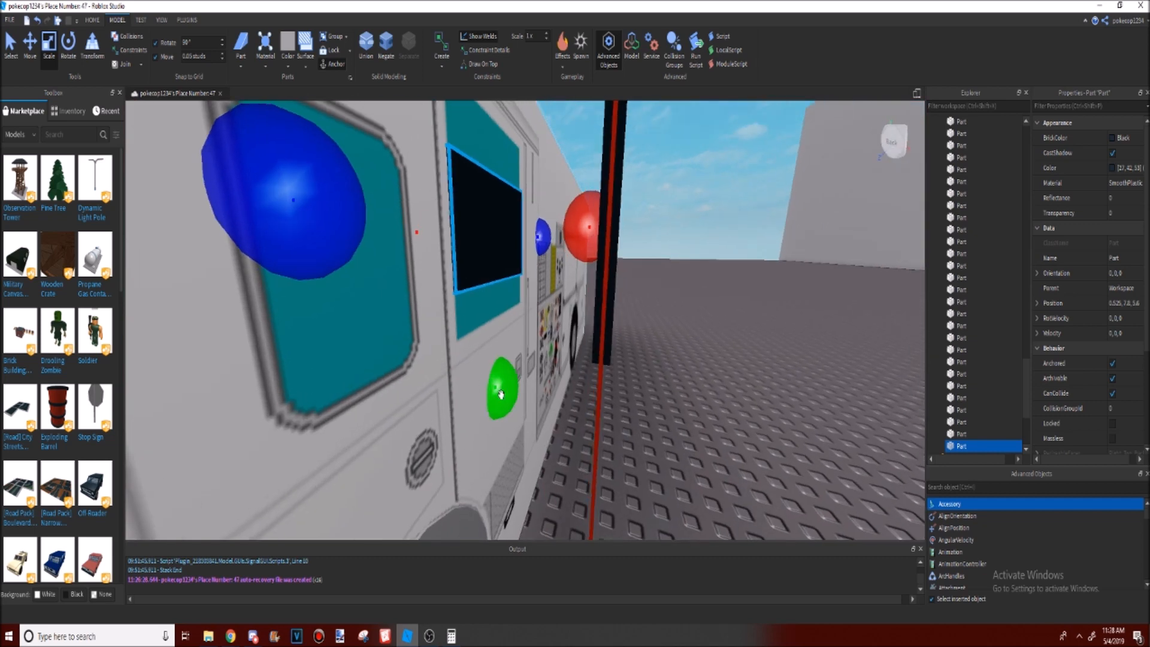
left_click_drag(501, 394, 509, 335)
scroll(509, 336, "up", 1)
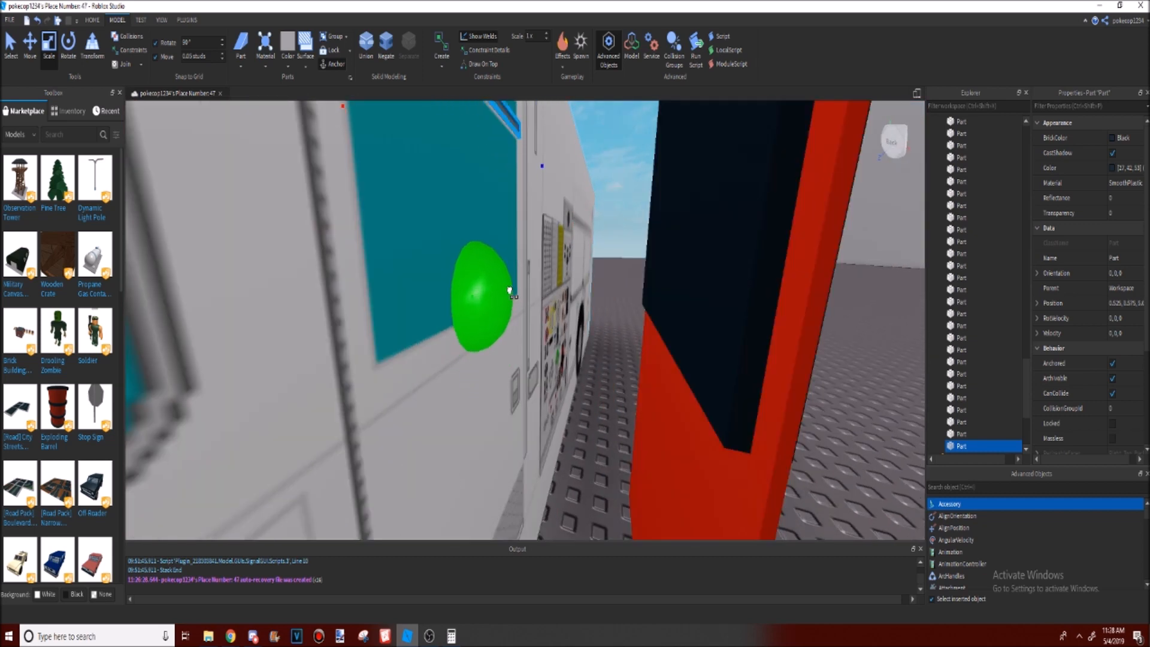
scroll(494, 308, "down", 2)
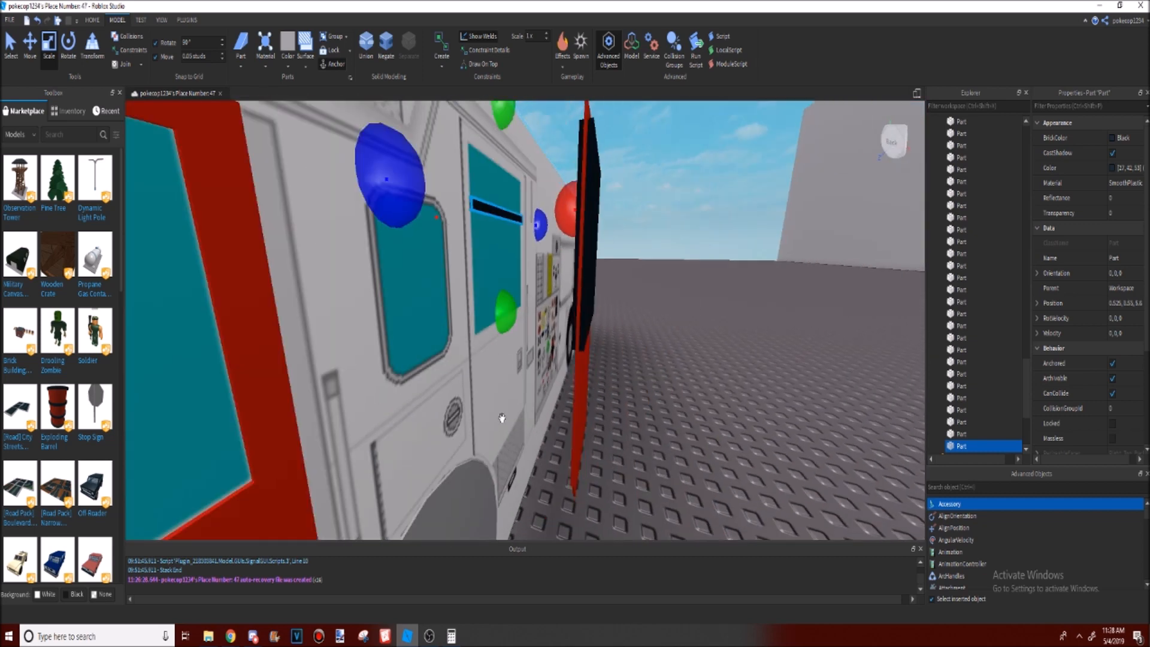
Step: Move the thin divider bar outward from the blueprint onto the black window panel of the red rear door
right_click_drag(461, 301, 493, 290)
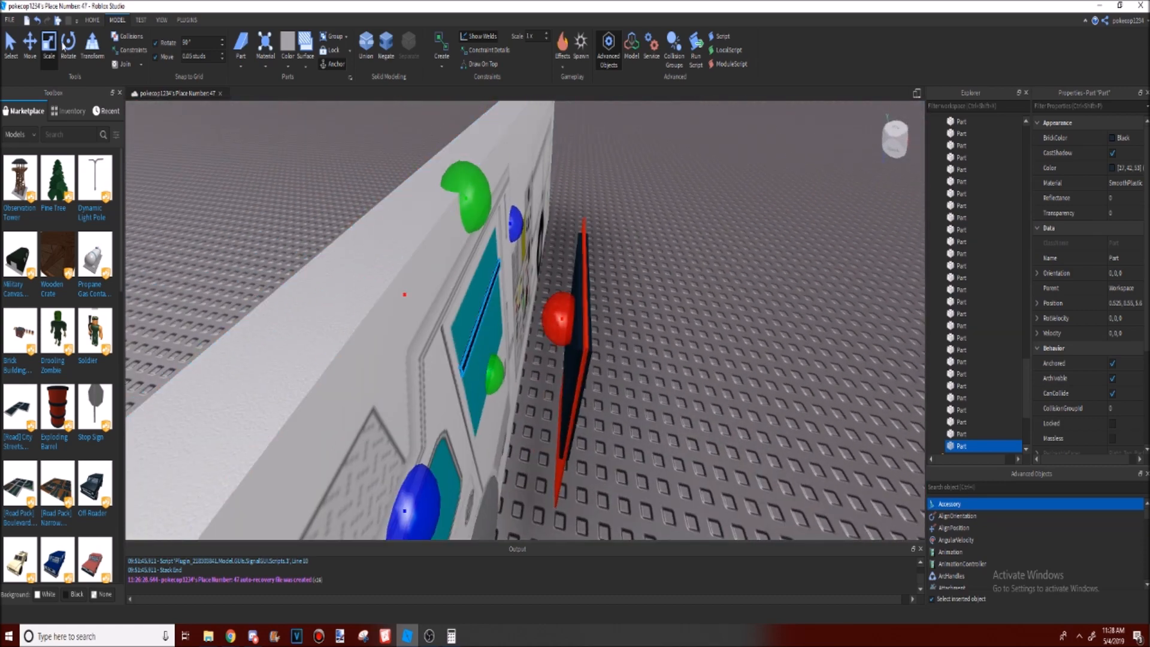
left_click(29, 47)
left_click_drag(537, 324, 583, 334)
key("d")
right_click_drag(626, 318, 555, 334)
key("d")
key("a")
key("d")
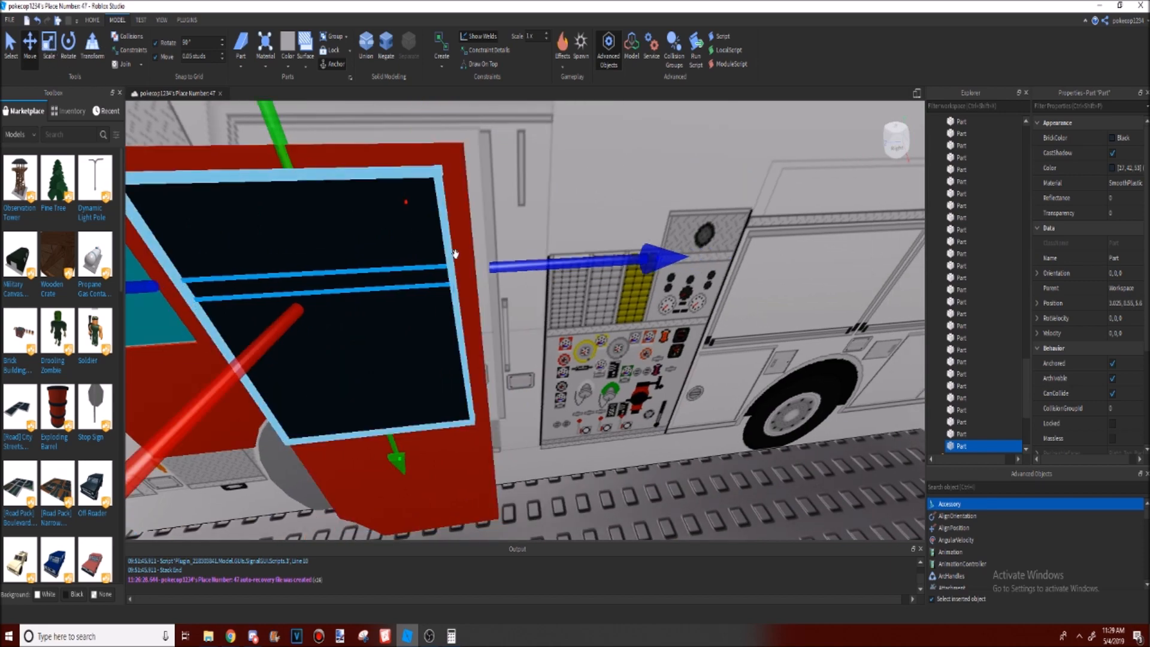
key("d")
right_click_drag(390, 259, 565, 252)
scroll(565, 252, "up", 3)
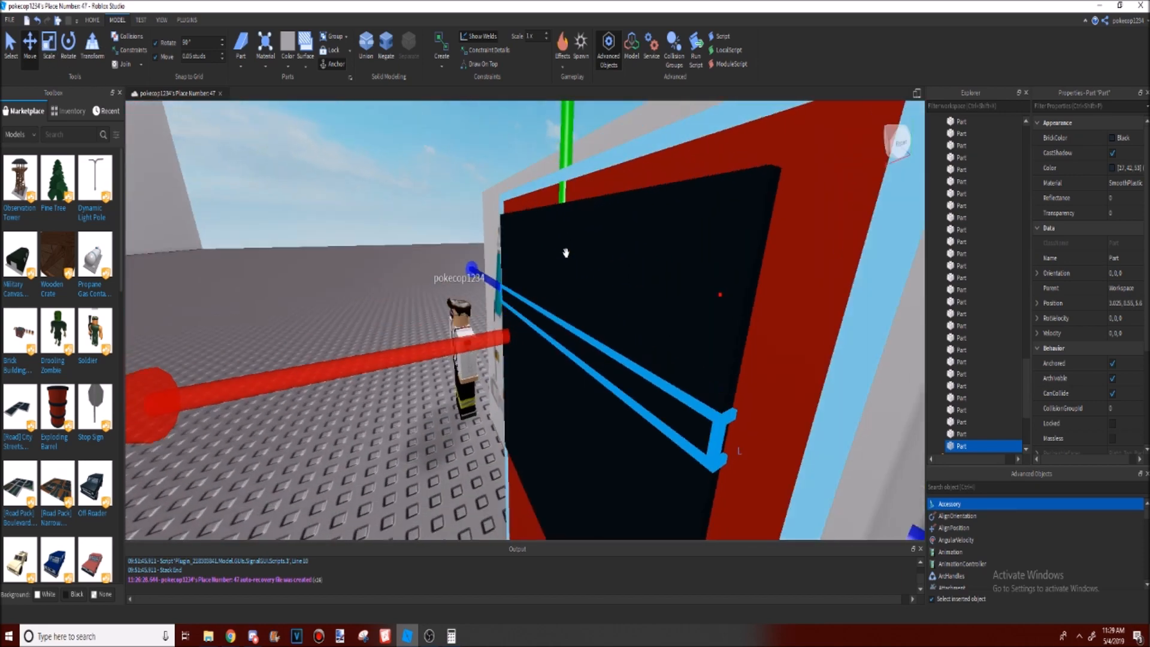
scroll(565, 252, "down", 5)
scroll(568, 301, "up", 4)
right_click_drag(568, 302, 506, 272)
scroll(506, 272, "down", 4)
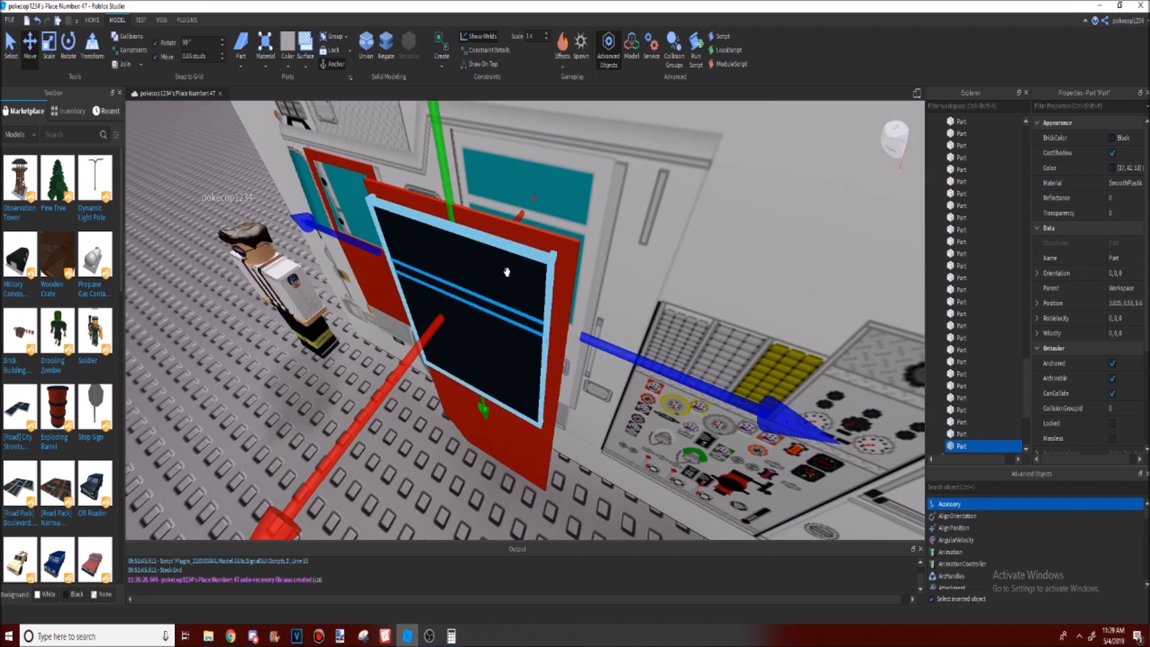
Step: Scale the divider bar in width and thickness until it extends past both sides and through the black window panel
left_click(51, 58)
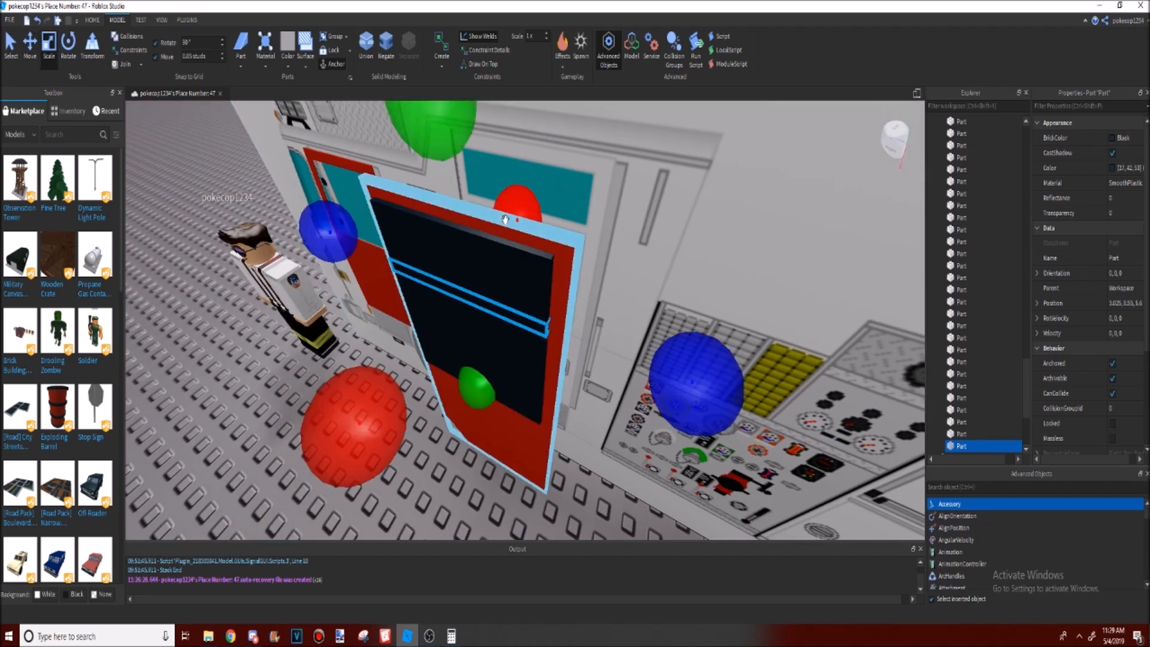
scroll(581, 253, "up", 3)
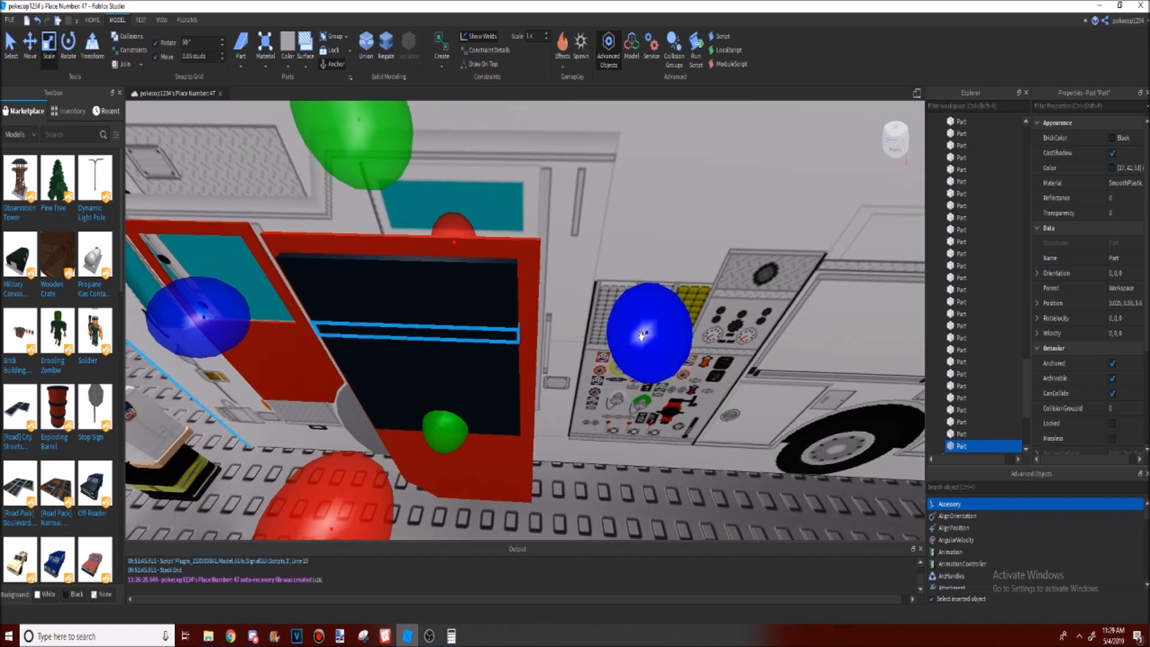
left_click_drag(641, 335, 663, 337)
right_click_drag(663, 337, 572, 324)
right_click_drag(438, 289, 533, 315)
scroll(501, 395, "down", 4)
scroll(501, 418, "up", 4)
scroll(532, 315, "down", 3)
key("w")
key("e")
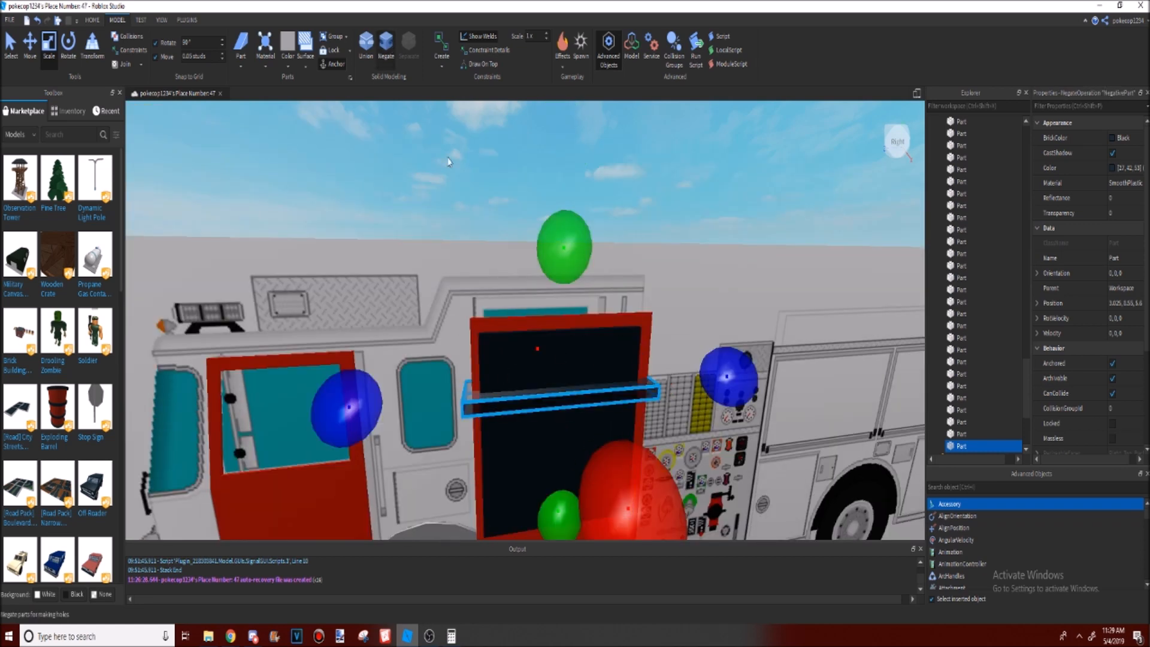
Step: Negate the divider bar and union it with the black window panel to cut a horizontal gap across it
left_click(387, 48)
right_click_drag(456, 276, 497, 320)
left_click(472, 347, "ctrl")
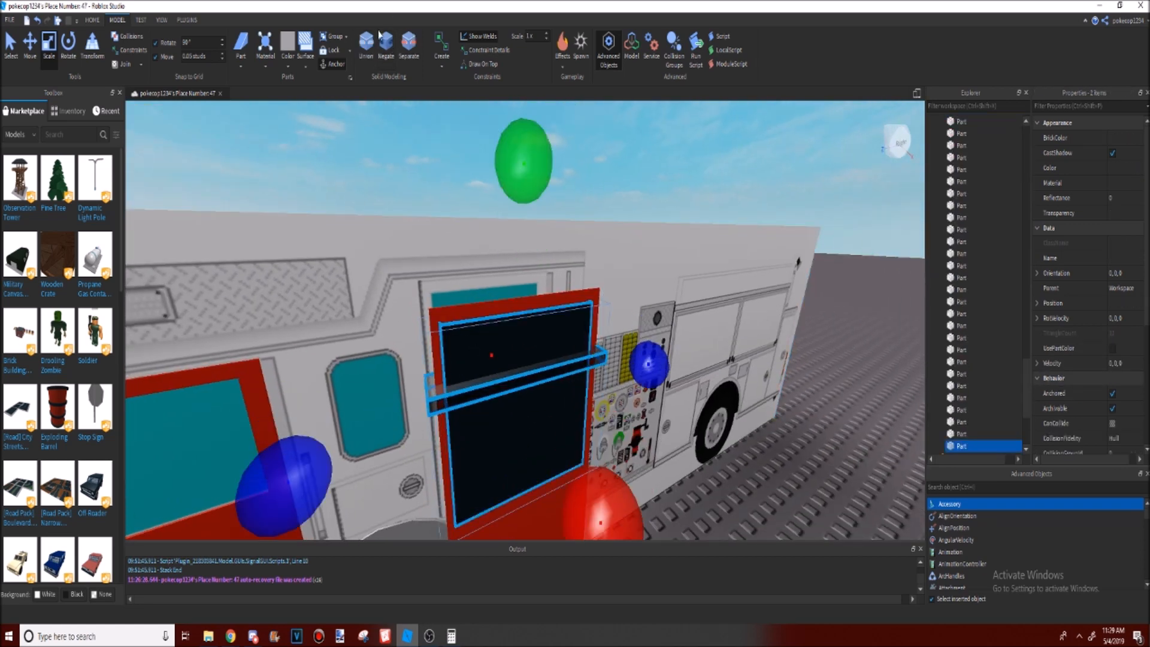
left_click(365, 51)
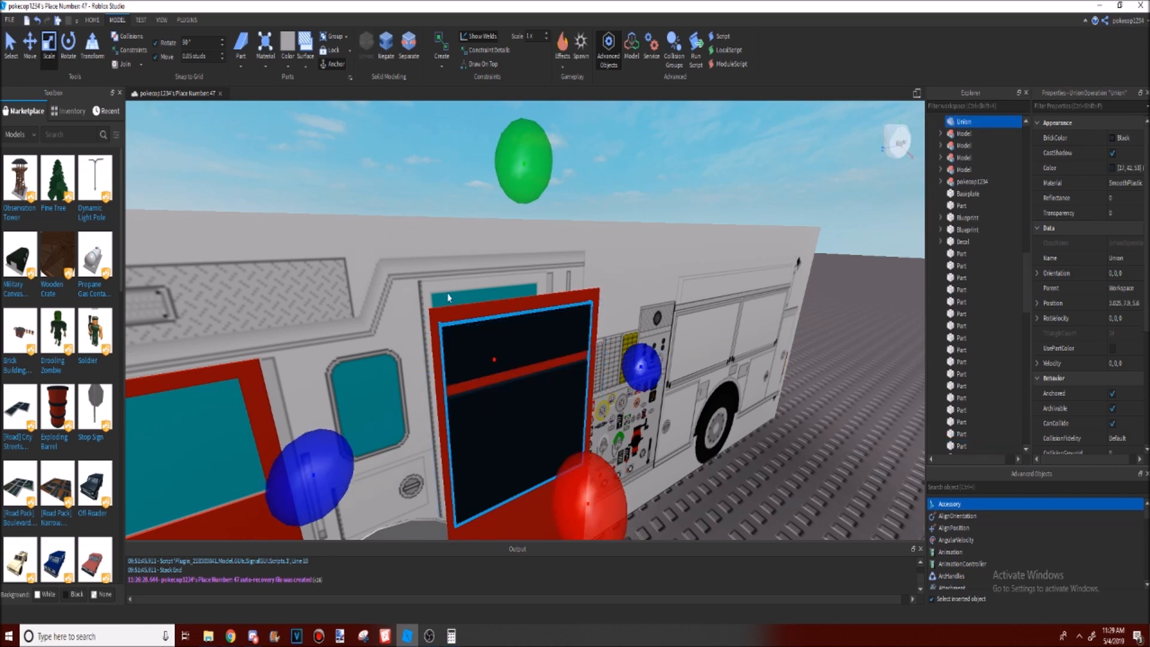
Step: Negate the divided black panel and union it with the red rear door to cut the two window openings
right_click_drag(446, 198, 405, 105)
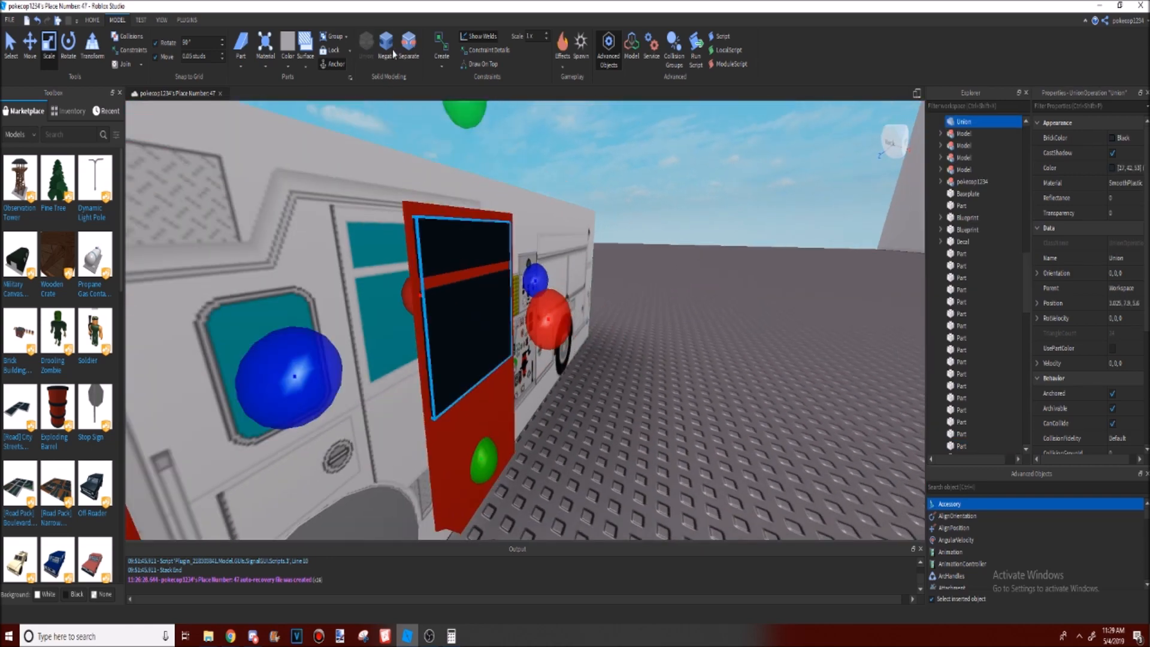
right_click_drag(493, 177, 504, 189)
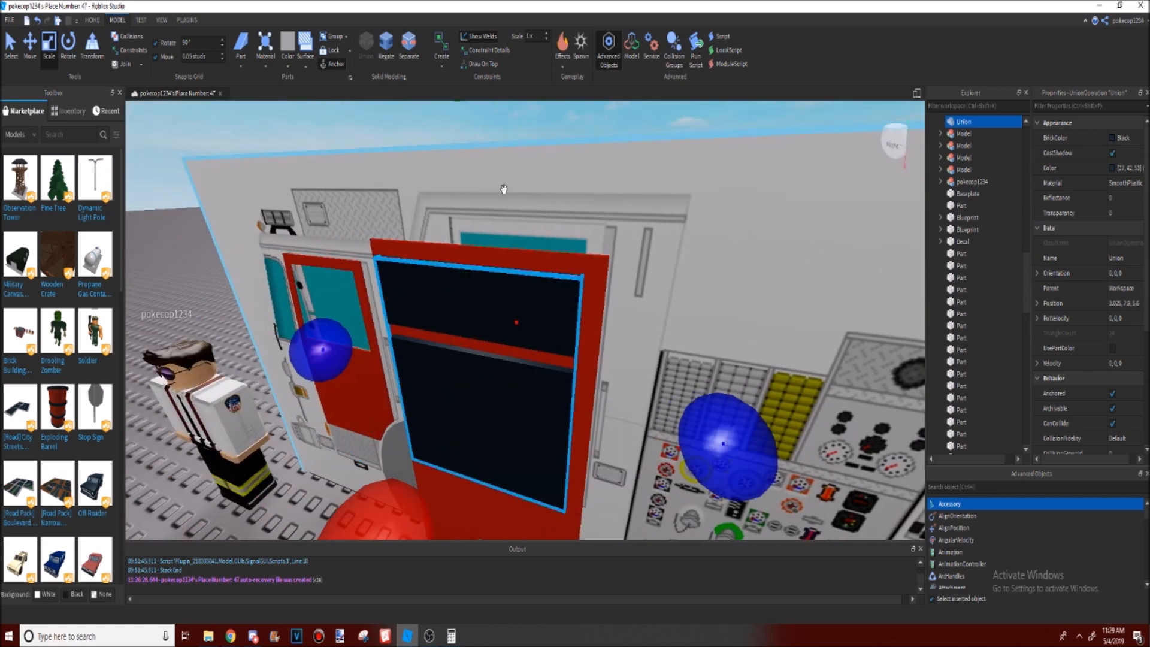
right_click_drag(428, 124, 429, 112)
left_click(381, 54)
right_click_drag(514, 316, 522, 331)
left_click(536, 461, "ctrl")
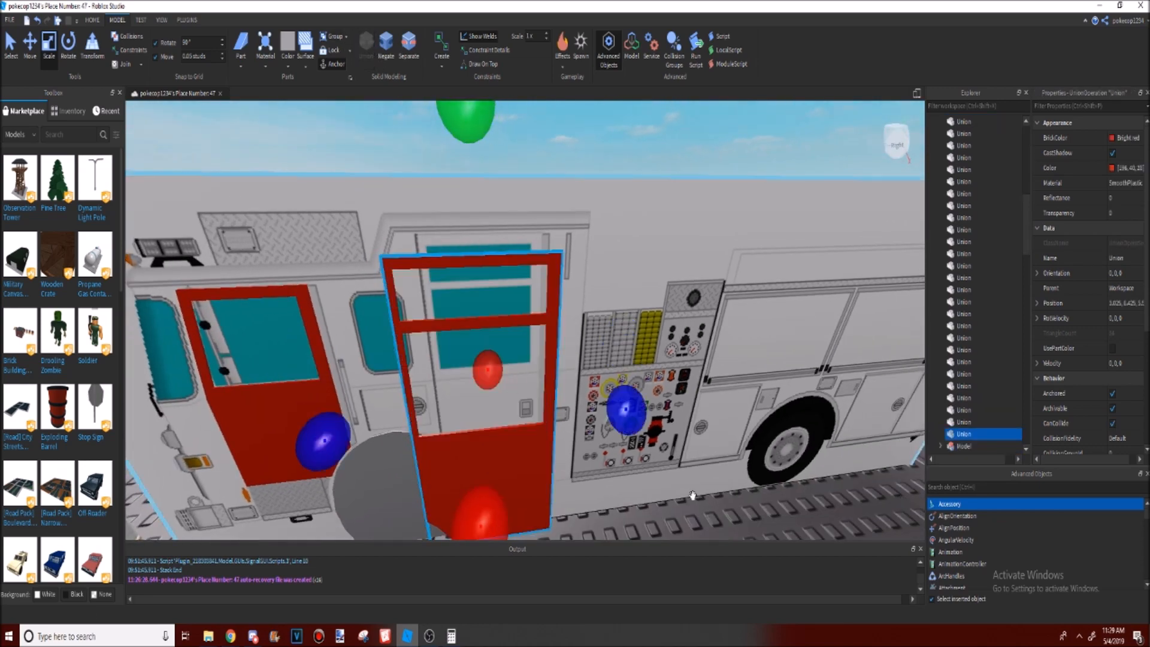
left_click(670, 462)
right_click_drag(683, 491, 660, 456)
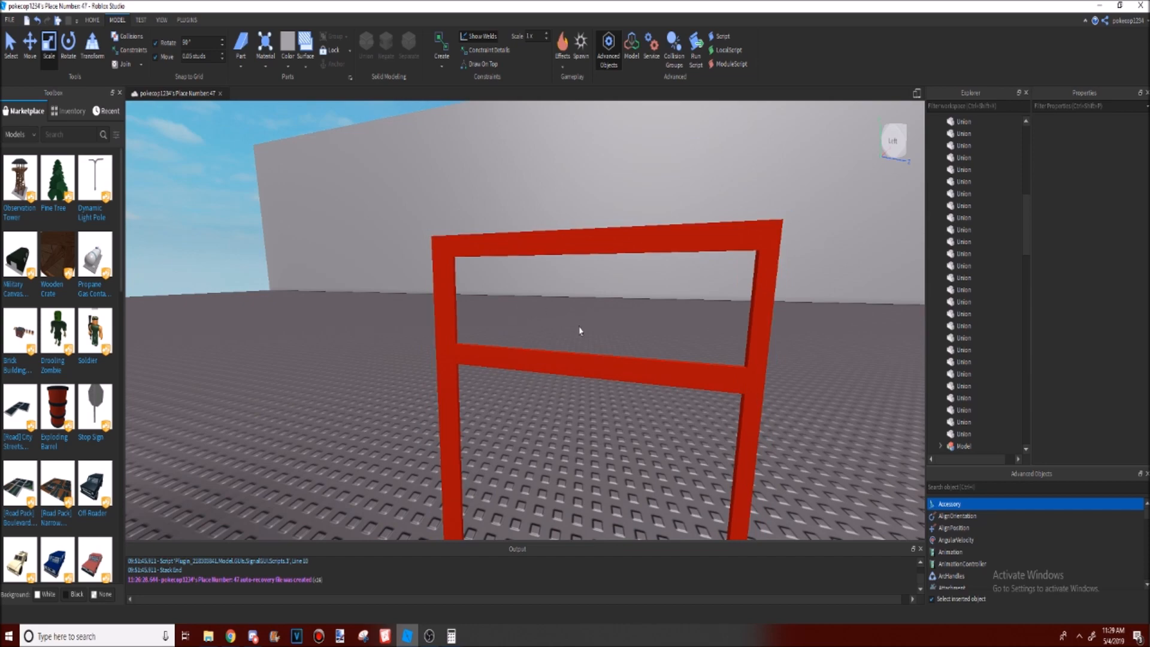
right_click_drag(605, 352, 603, 375)
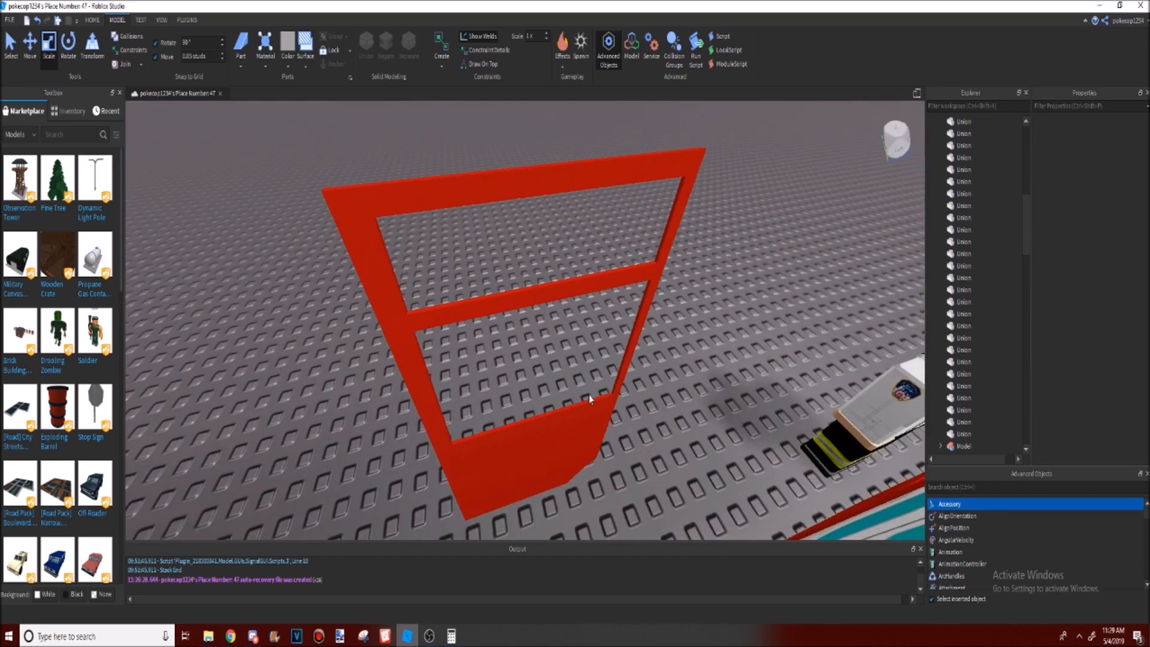
right_click_drag(598, 315, 600, 318)
right_click_drag(513, 300, 541, 281)
Step: Duplicate the cut-out rear door, move the copy outward, and separate it into its door and window pieces
left_click(514, 298)
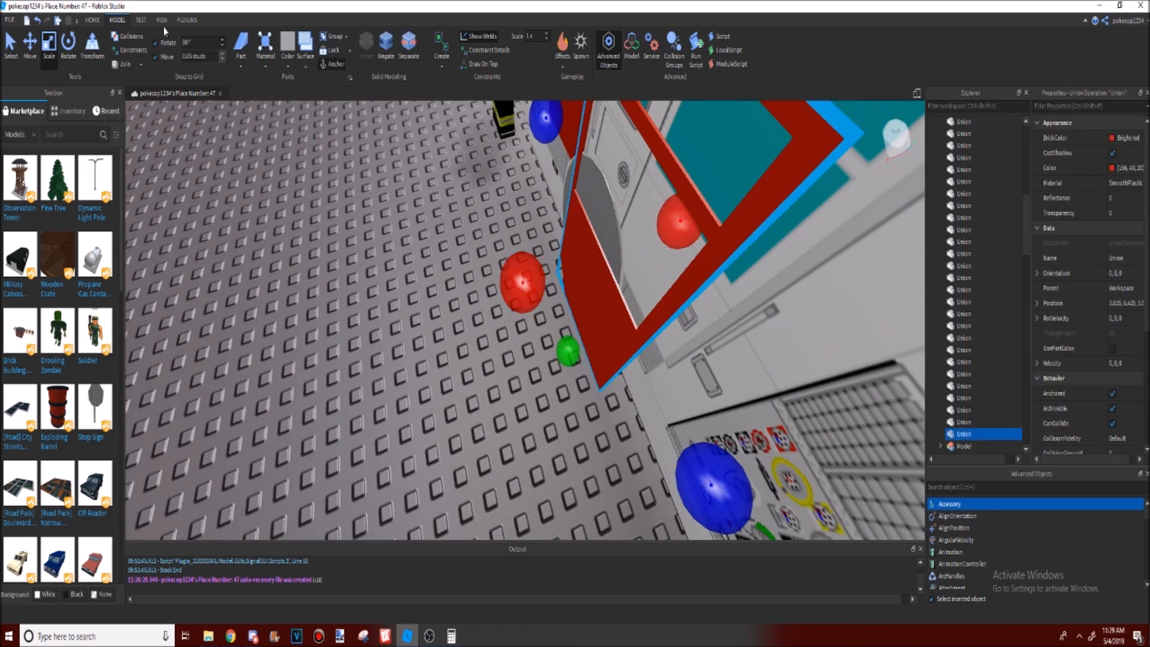
left_click(33, 53)
left_click_drag(562, 273, 469, 292)
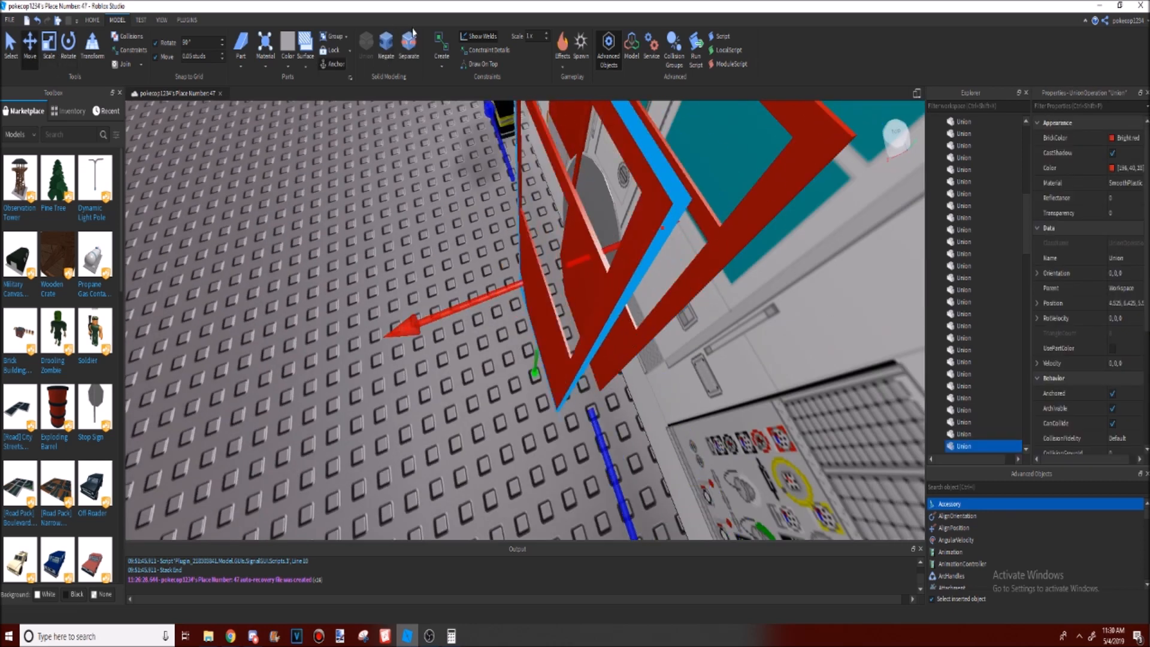
left_click(493, 313)
left_click(542, 310)
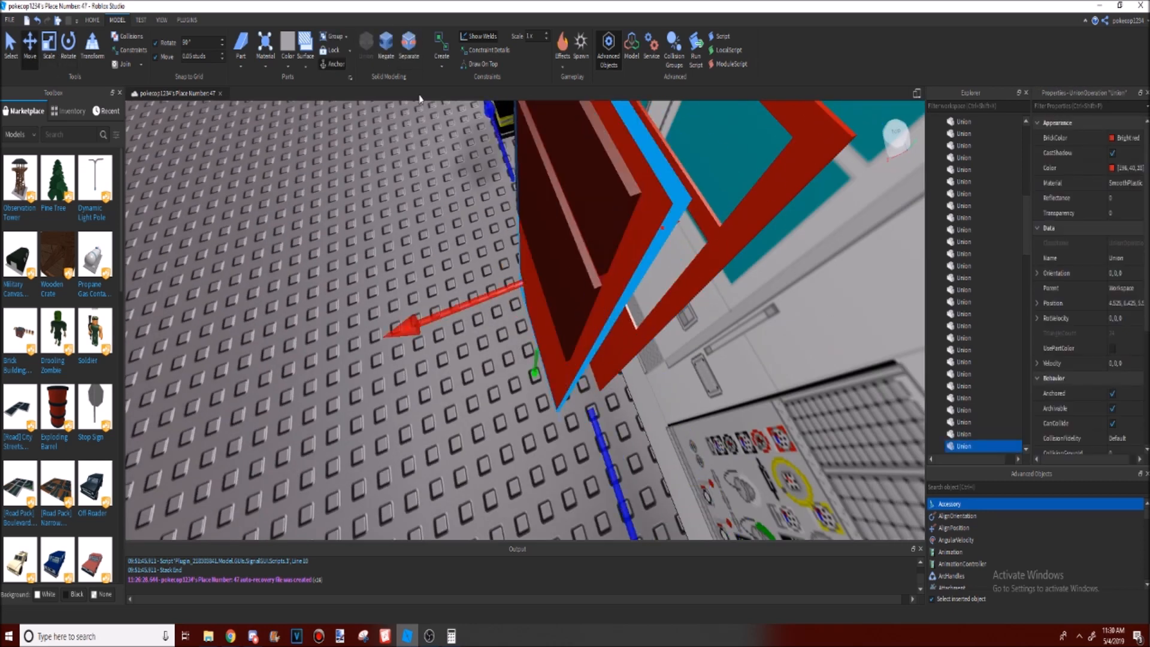
left_click(590, 288)
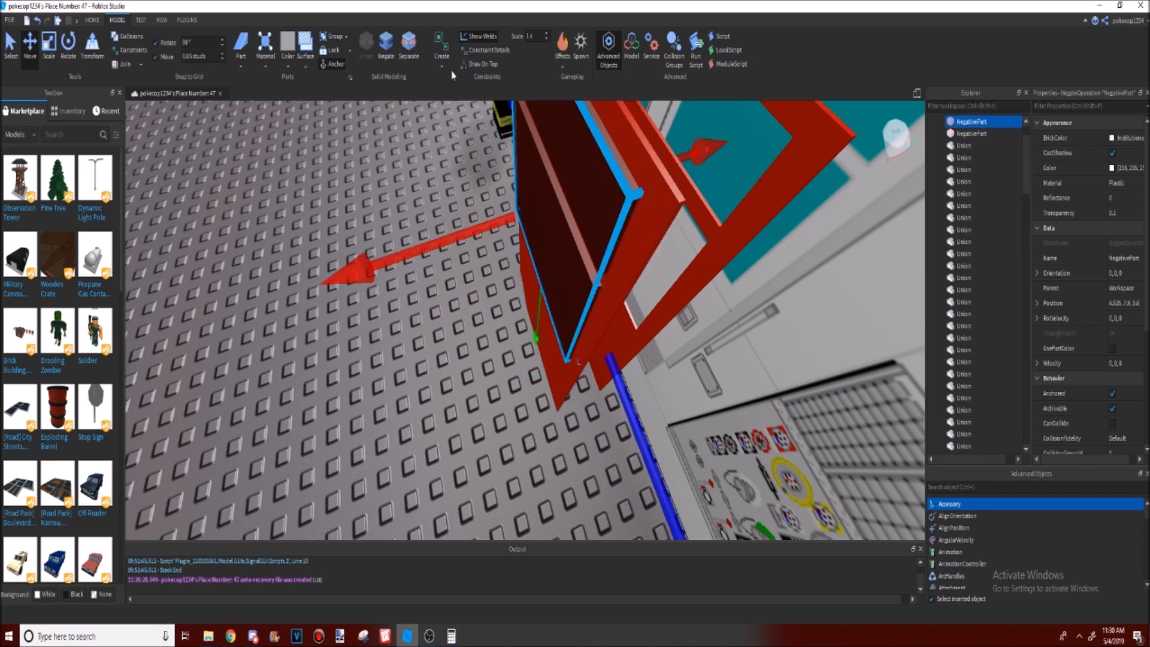
Step: Separate the negative window piece of the door copy and delete the surplus pieces, keeping the black panel
left_click(408, 42)
key("Delete")
left_click(570, 360)
key("Delete")
Step: Move the recovered black window panel inward so that it fills the window openings of the original red door
left_click(564, 291)
right_click_drag(564, 291, 567, 321)
left_click_drag(567, 321, 679, 355)
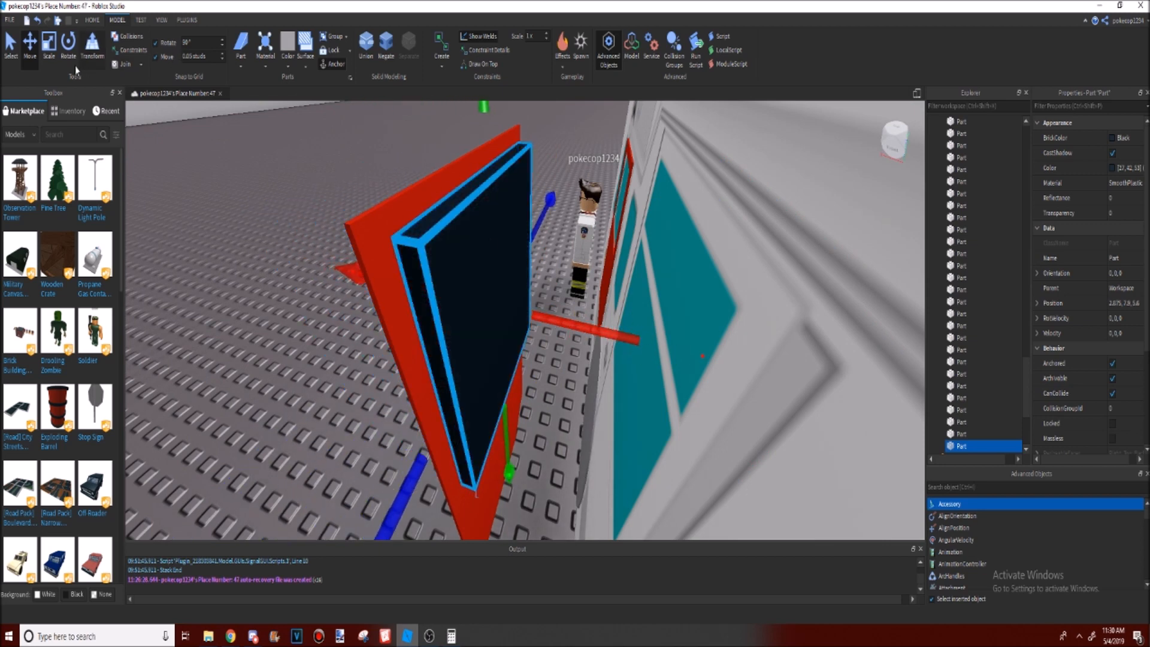
left_click_drag(619, 331, 604, 328)
Step: Examine the fit of the black window panel in the red rear door from several angles
left_click(276, 351)
right_click_drag(276, 351, 275, 349)
key("a")
key("s")
key("d")
key("w")
key("a")
right_click_drag(554, 287, 545, 313)
key("a")
key("a")
key("s")
key("d")
key("w")
key("s")
key("w")
key("s")
key("w")
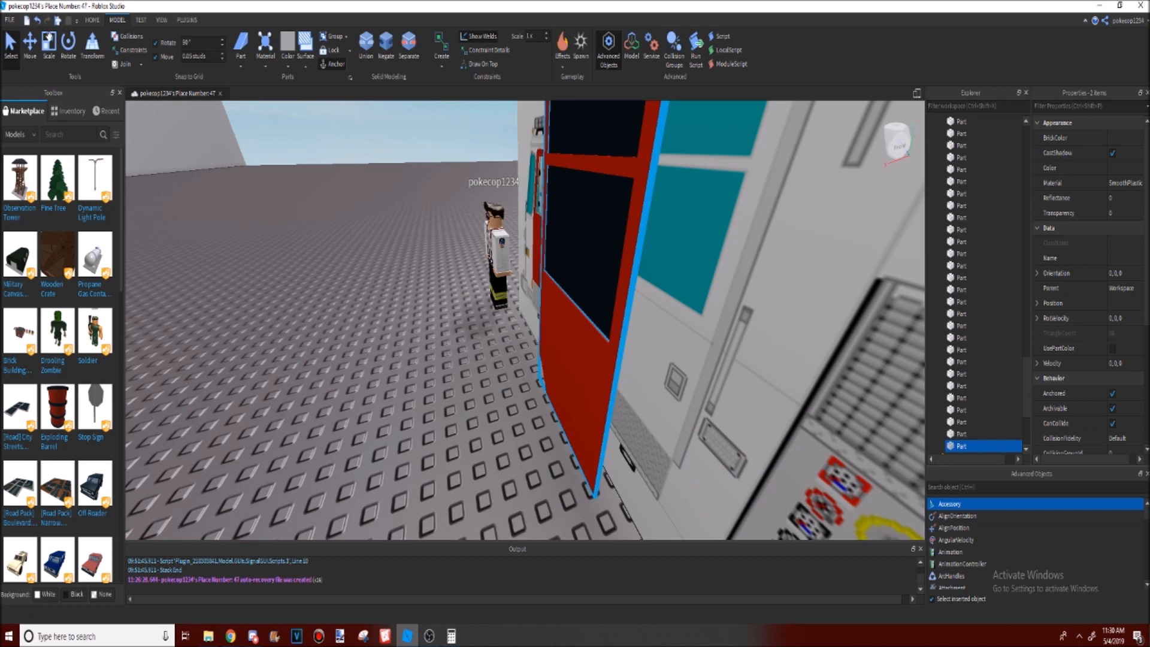
key("s")
right_click_drag(317, 260, 318, 262)
key("a")
key("s")
key("w")
key("a")
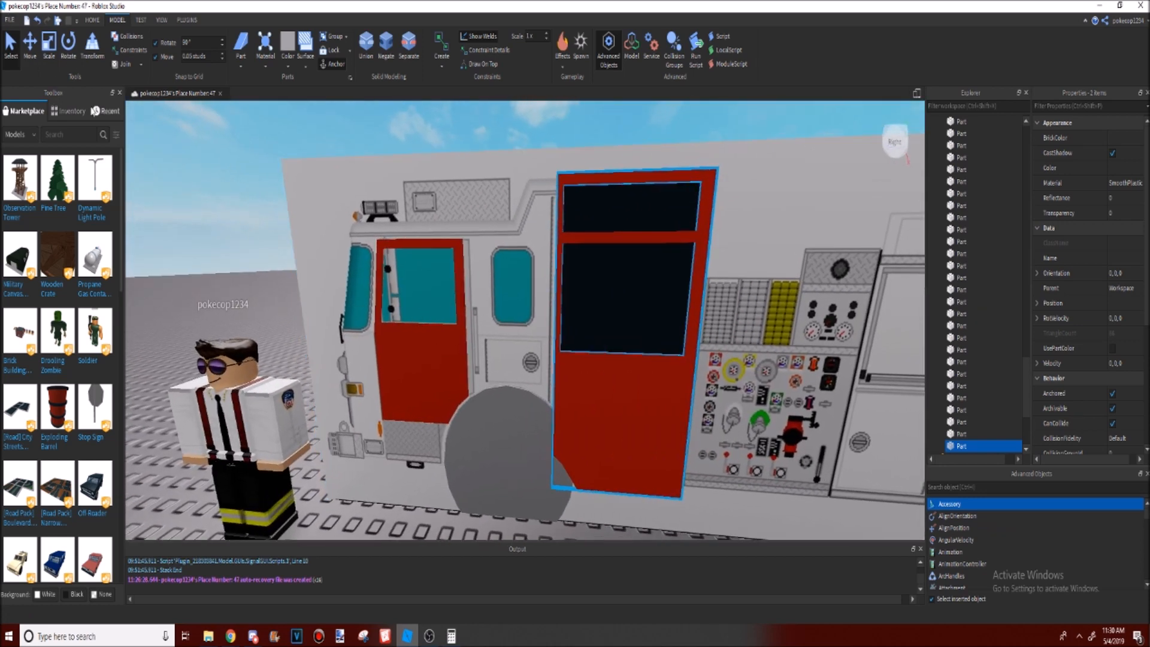
Step: Move the red rear door and its black window panel together inward against the blueprint
left_click(34, 46)
key("d")
right_click_drag(493, 314, 494, 313)
left_click_drag(540, 420, 497, 414)
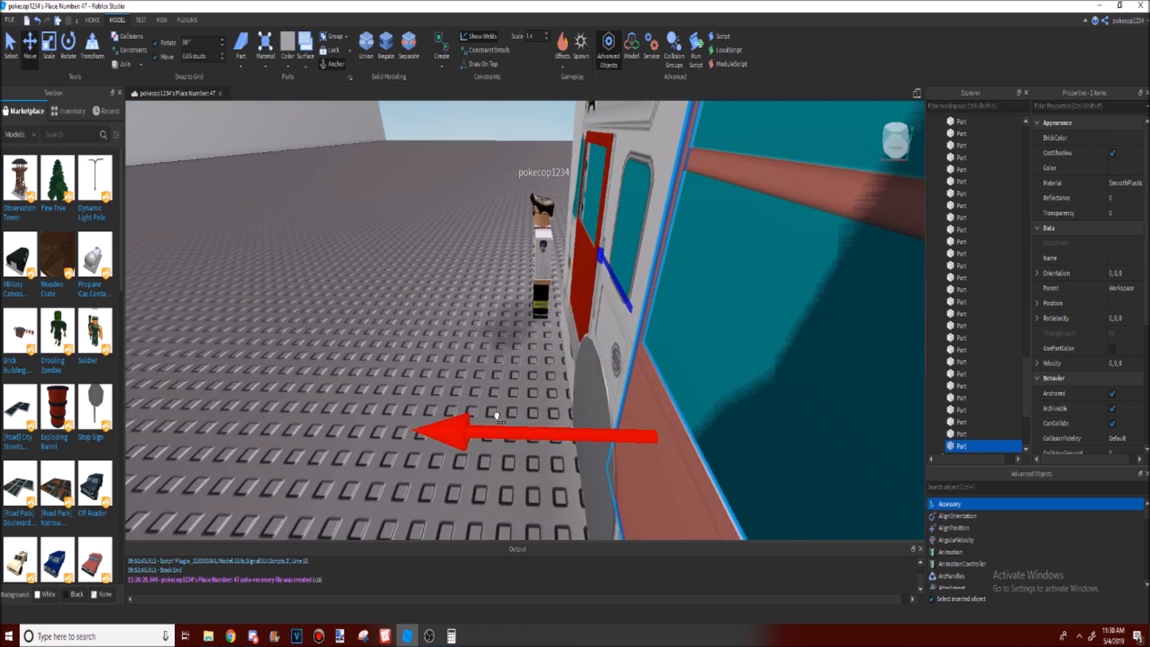
left_click(411, 296)
key("w")
right_click_drag(403, 284, 403, 290)
key("s")
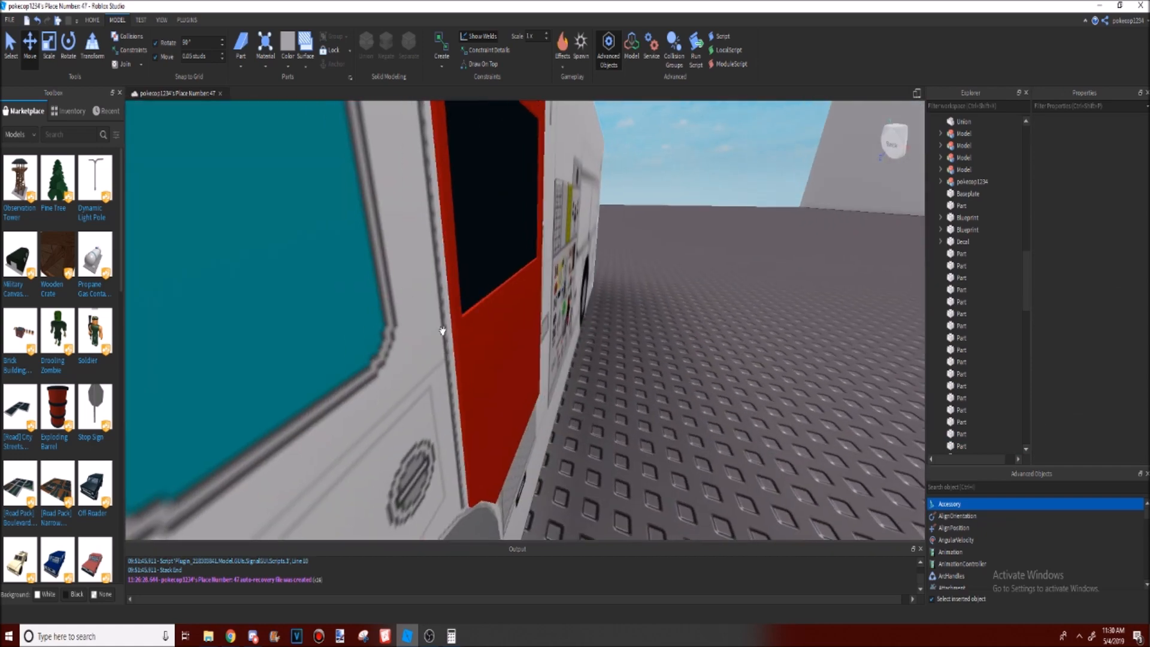
Step: Push the black window panel further inward behind the blueprint's surface
left_click(483, 254)
left_click_drag(624, 278, 616, 270)
left_click(663, 419)
Step: Examine both red cab doors on the blueprint from the side and above, checking alignment with the windows and door outlines
right_click_drag(678, 459, 686, 469)
key("s")
key("w")
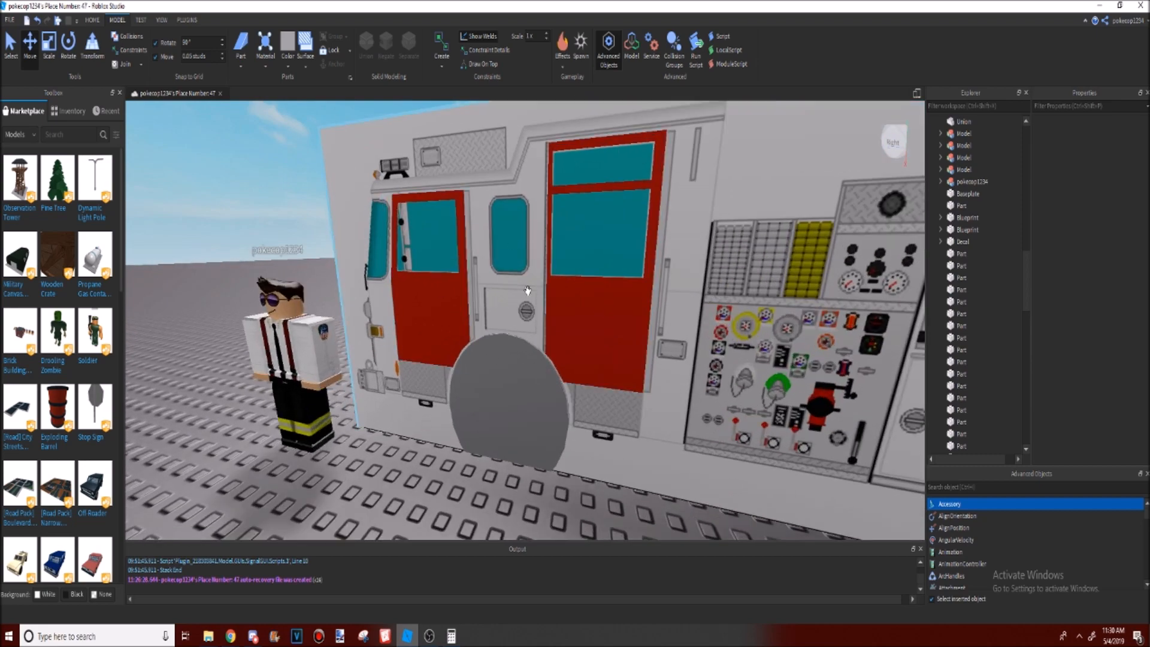
key("w")
right_click_drag(462, 303, 601, 149)
key("s")
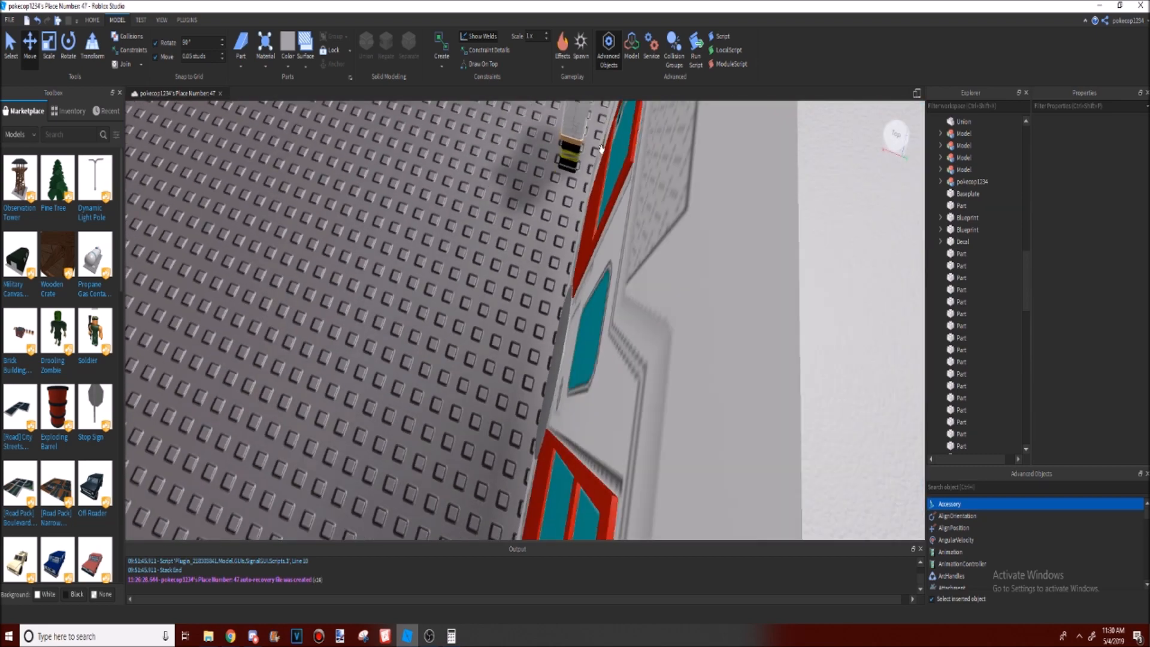
right_click_drag(658, 181, 657, 179)
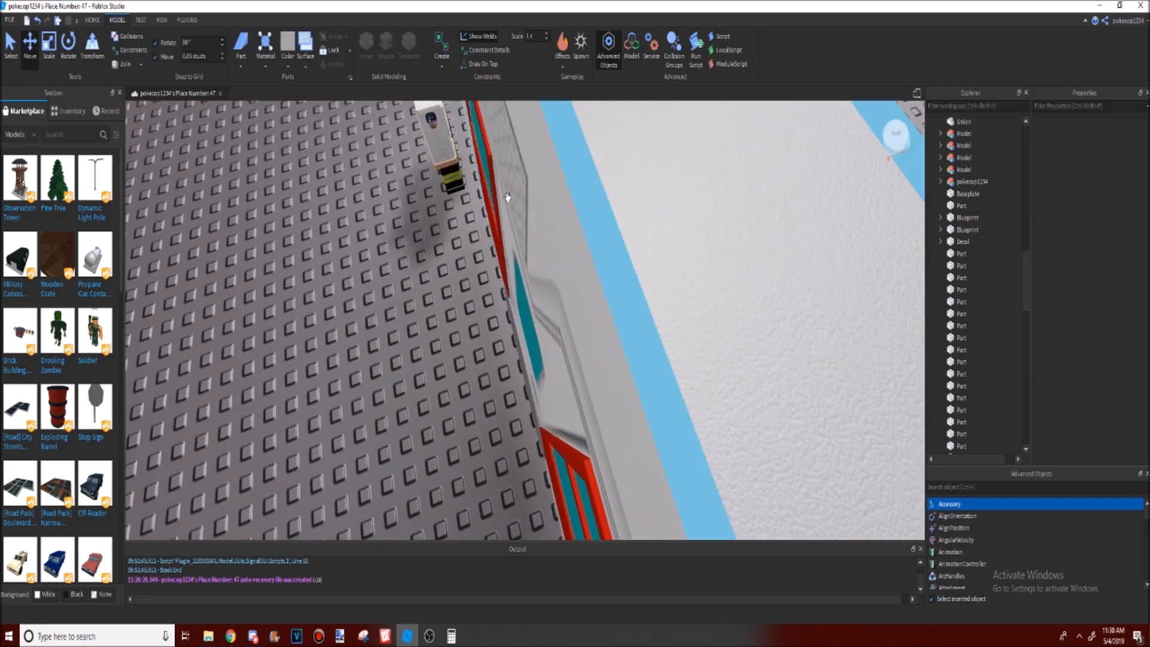
right_click_drag(402, 235, 402, 234)
key("s")
key("w")
right_click_drag(663, 237, 624, 286)
key("s")
key("w")
key("s")
key("d")
key("s")
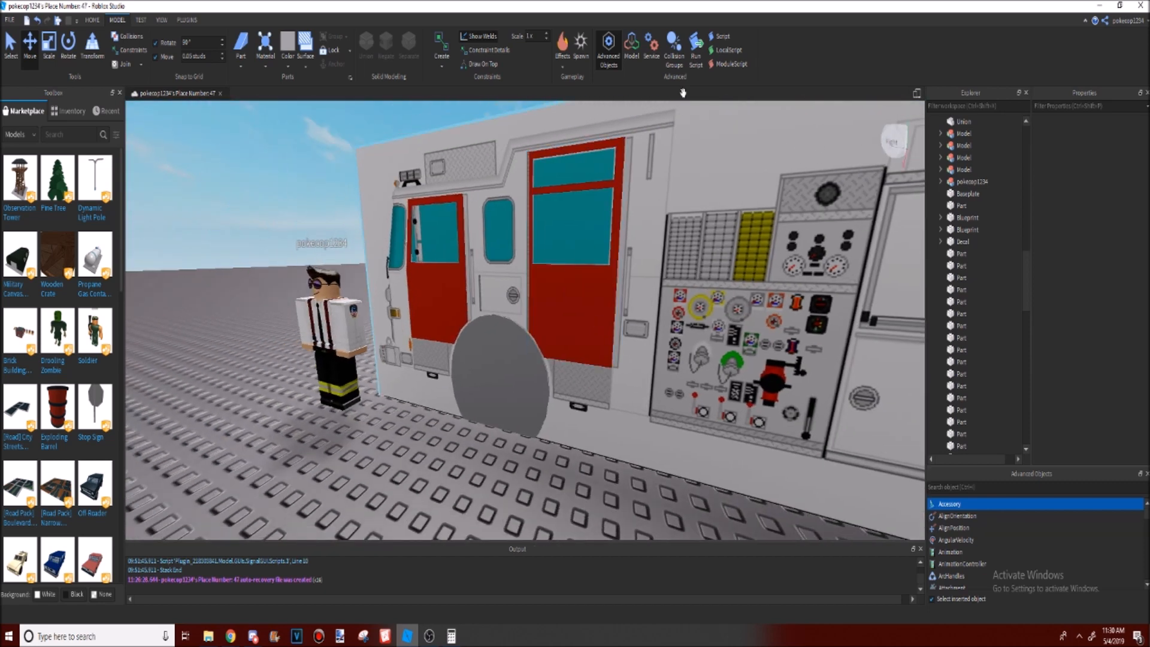
key("a")
key("w")
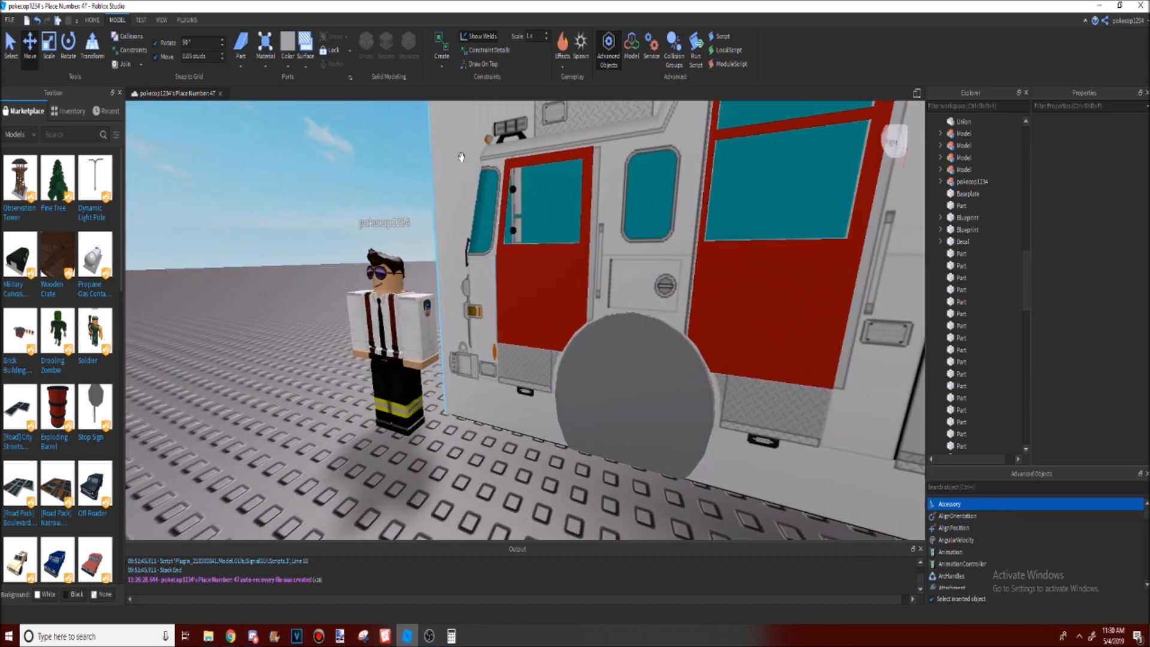
key("s")
right_click_drag(574, 298, 589, 220)
key("d")
key("w")
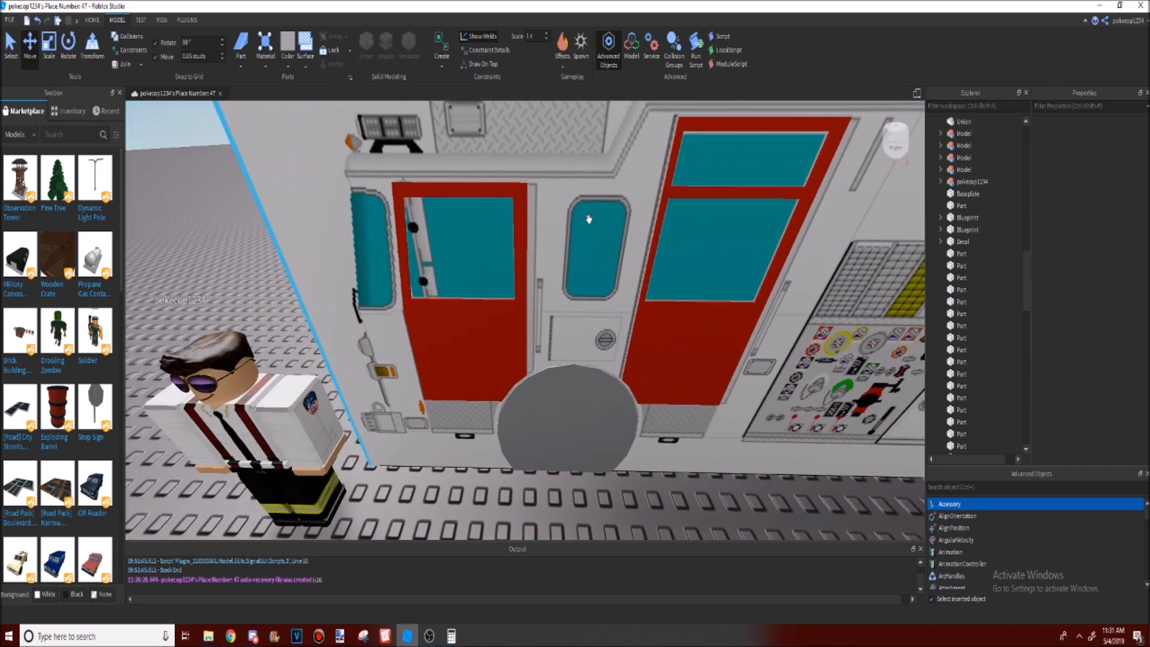
right_click_drag(589, 220, 589, 219)
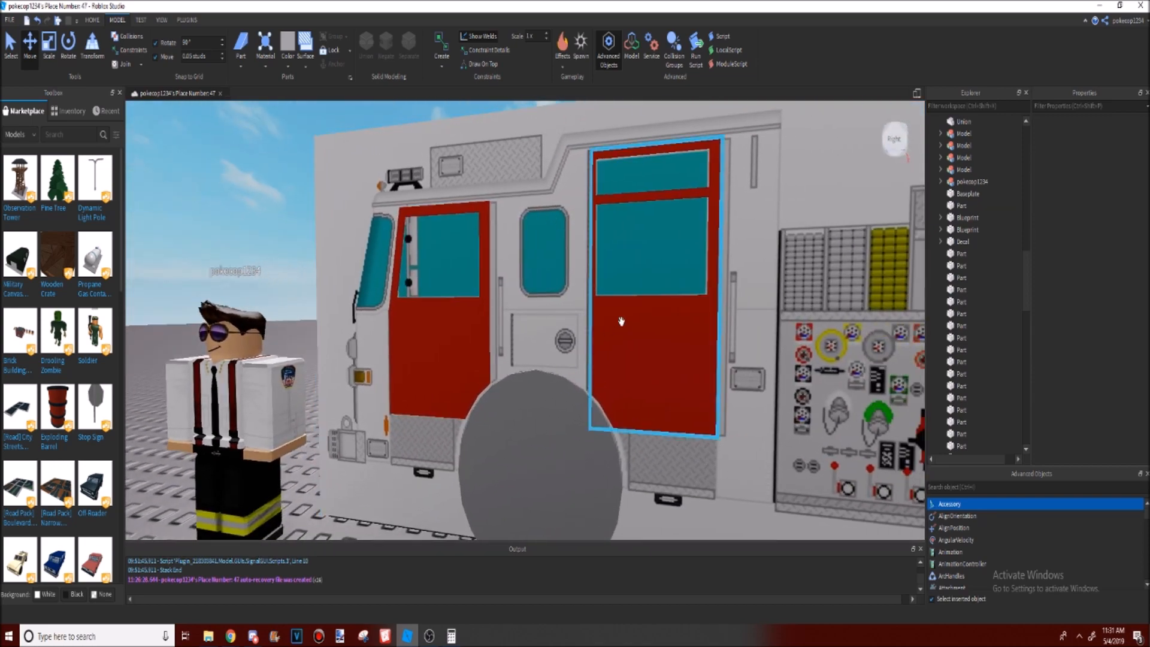
scroll(593, 248, "down", 10)
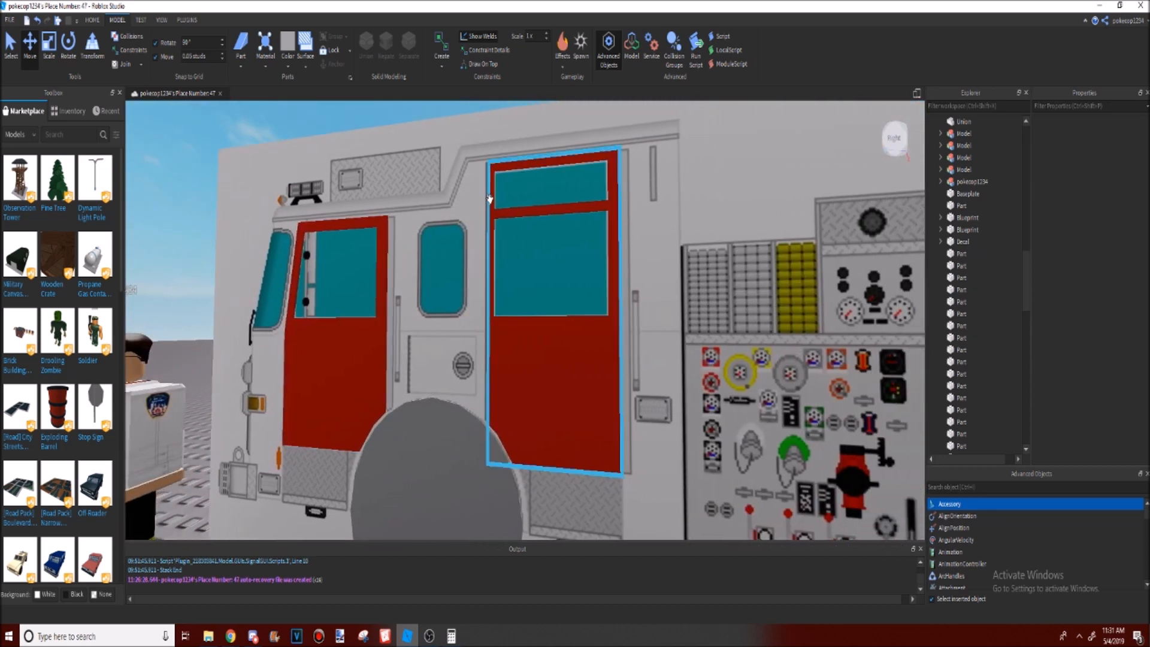
key("d")
key("a")
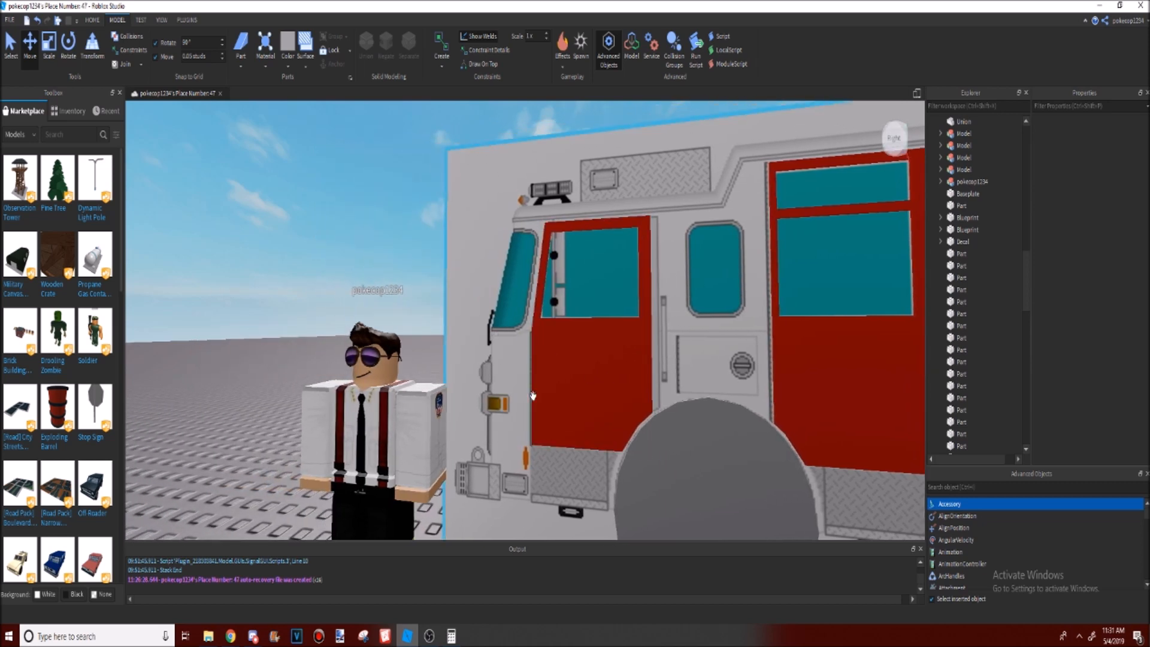
key("d")
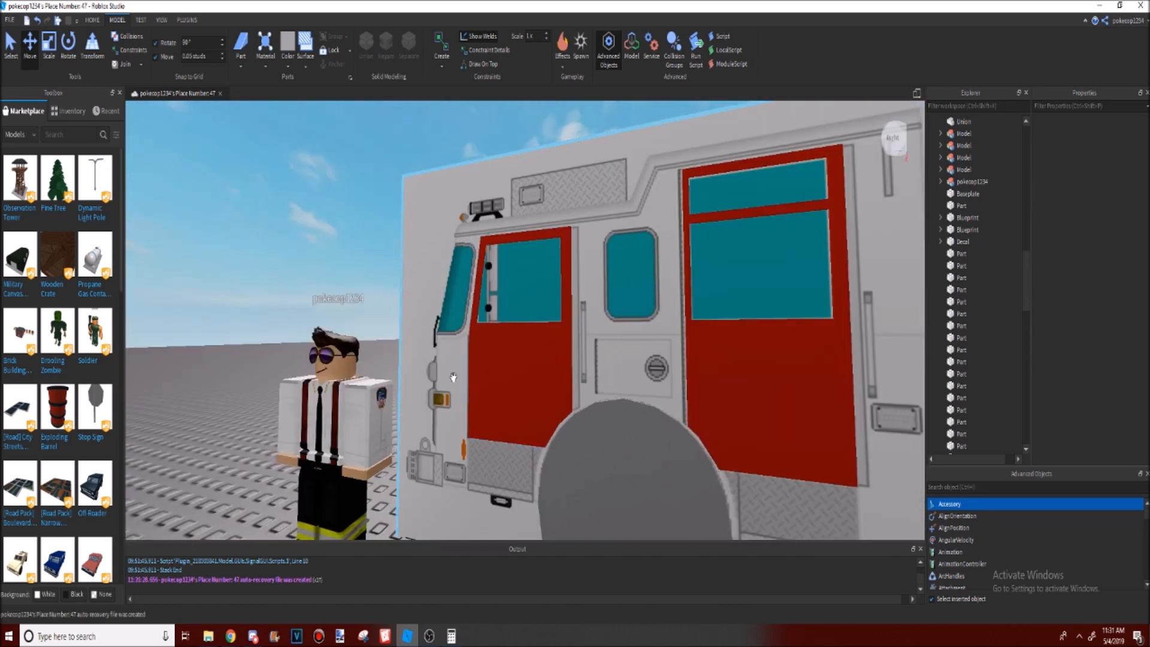
key("w")
right_click_drag(453, 377, 453, 377)
key("s")
key("w")
key("s")
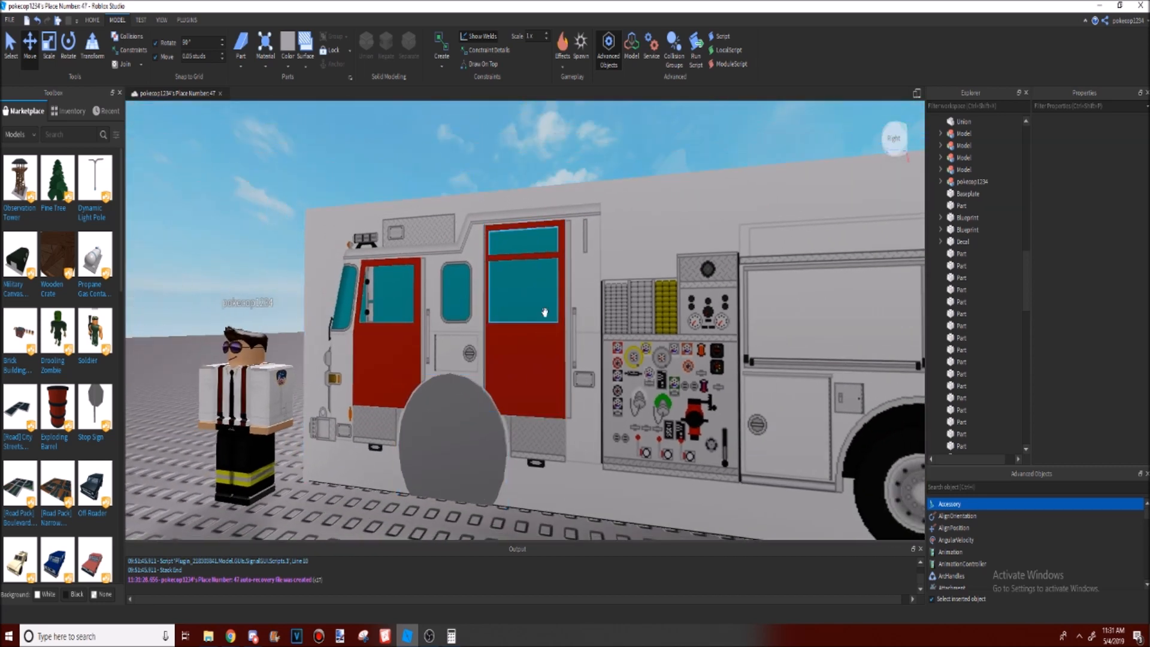
right_click_drag(571, 207, 568, 196)
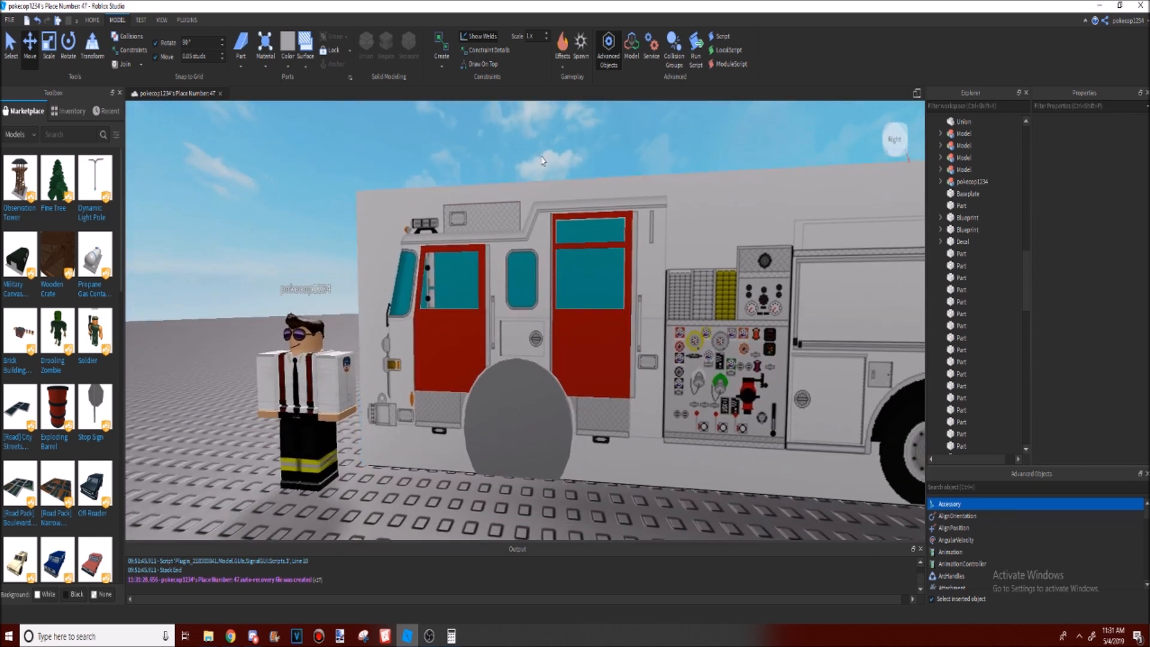